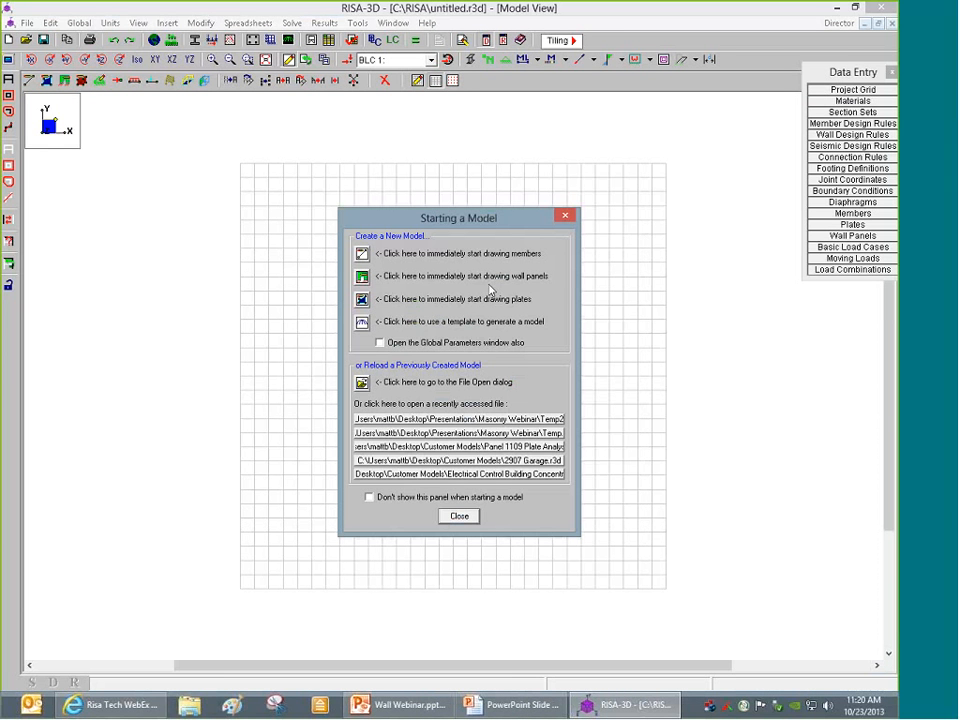
Dismiss the model start dialog and set Wall Design optimization to No in the global solution parameters
click(563, 216)
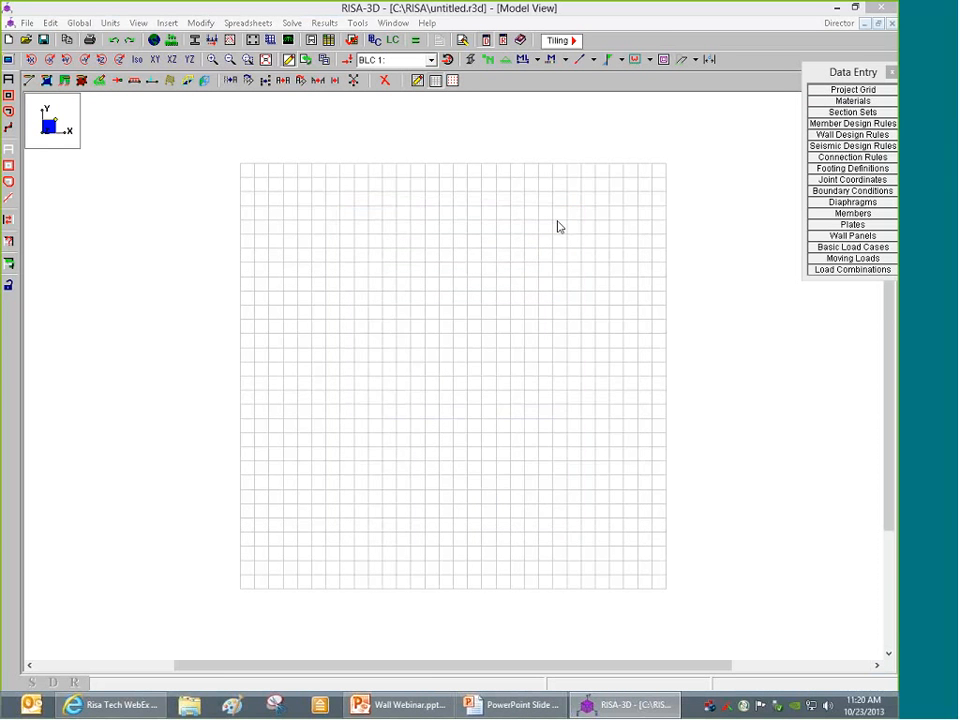
click(155, 42)
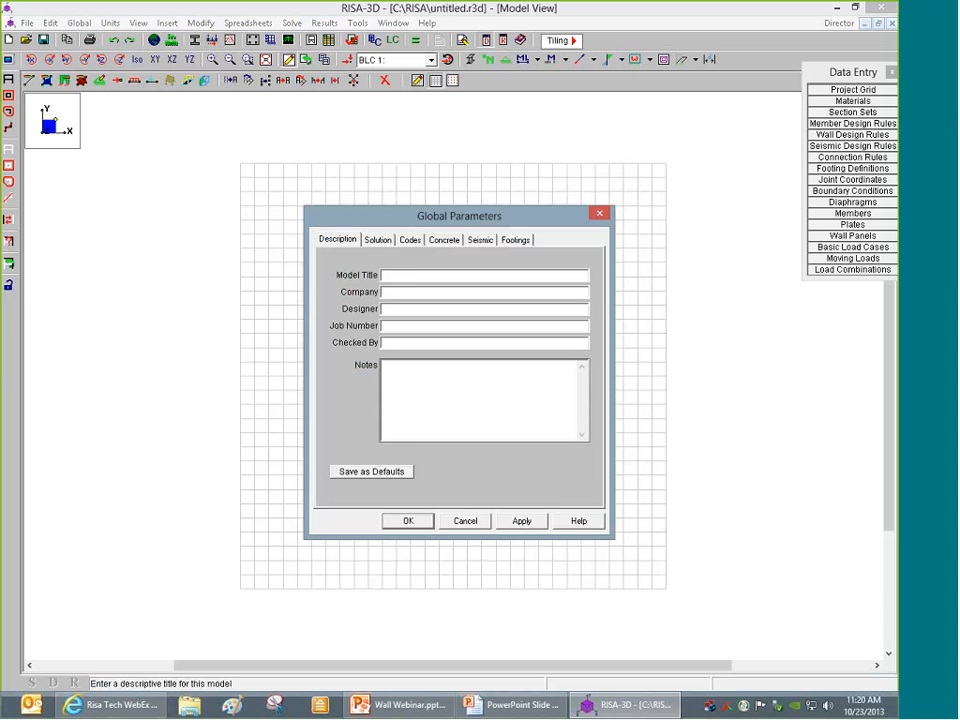
click(379, 241)
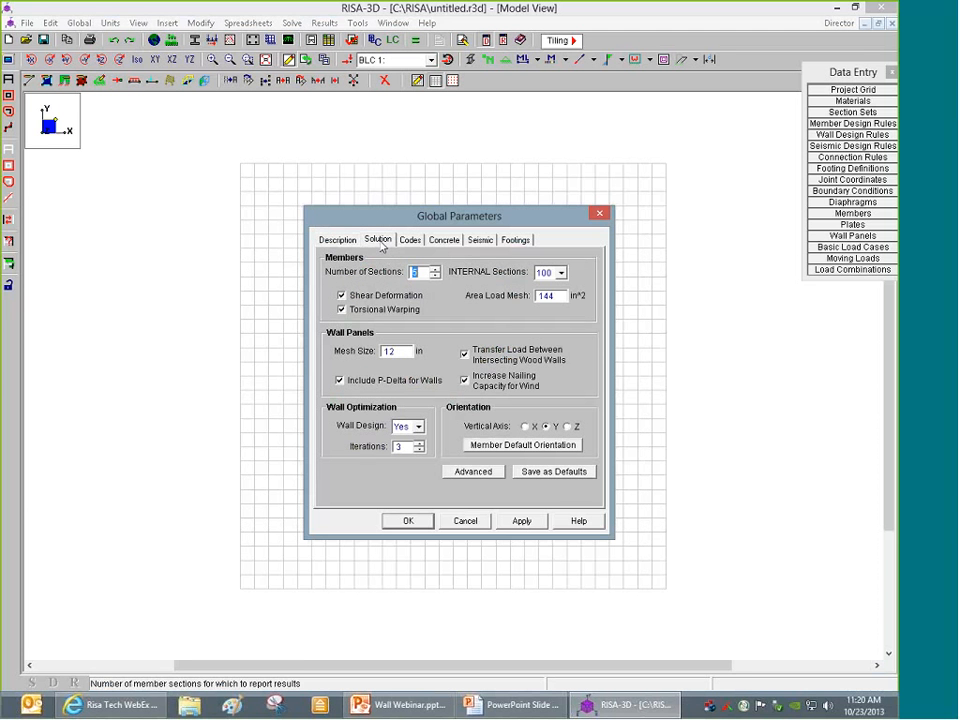
click(382, 246)
click(417, 427)
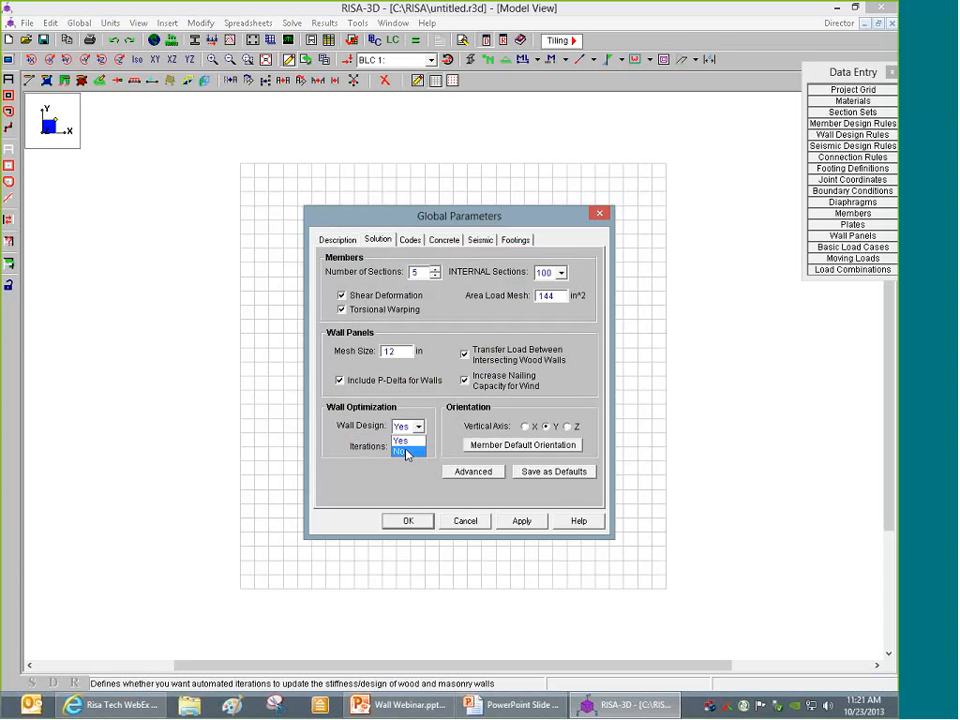
click(406, 452)
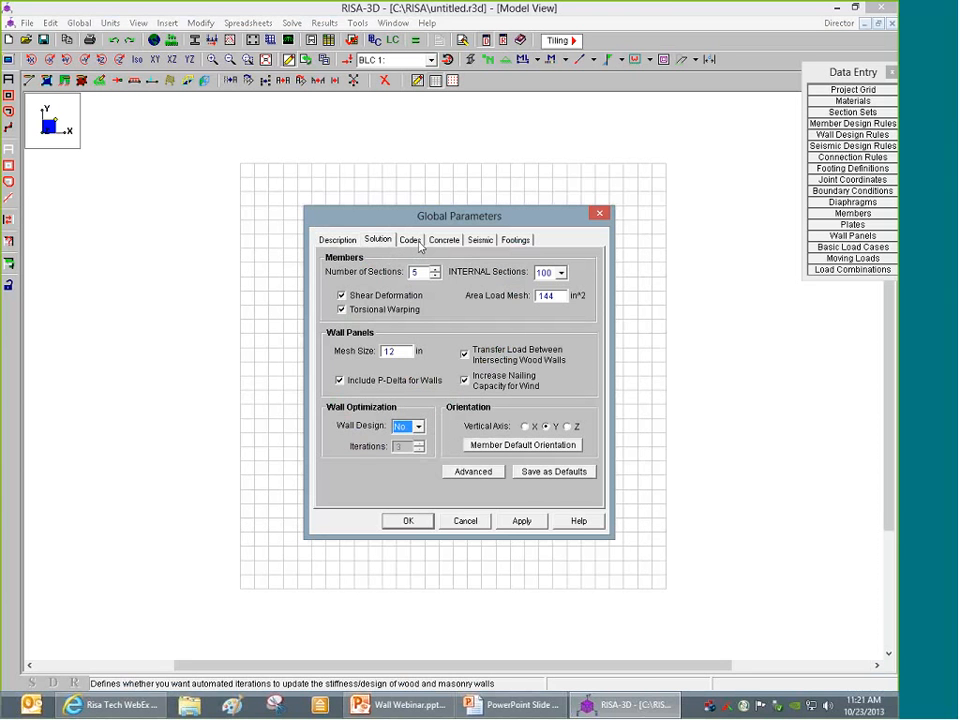
Examine the concrete design codes available in the global parameters
click(412, 243)
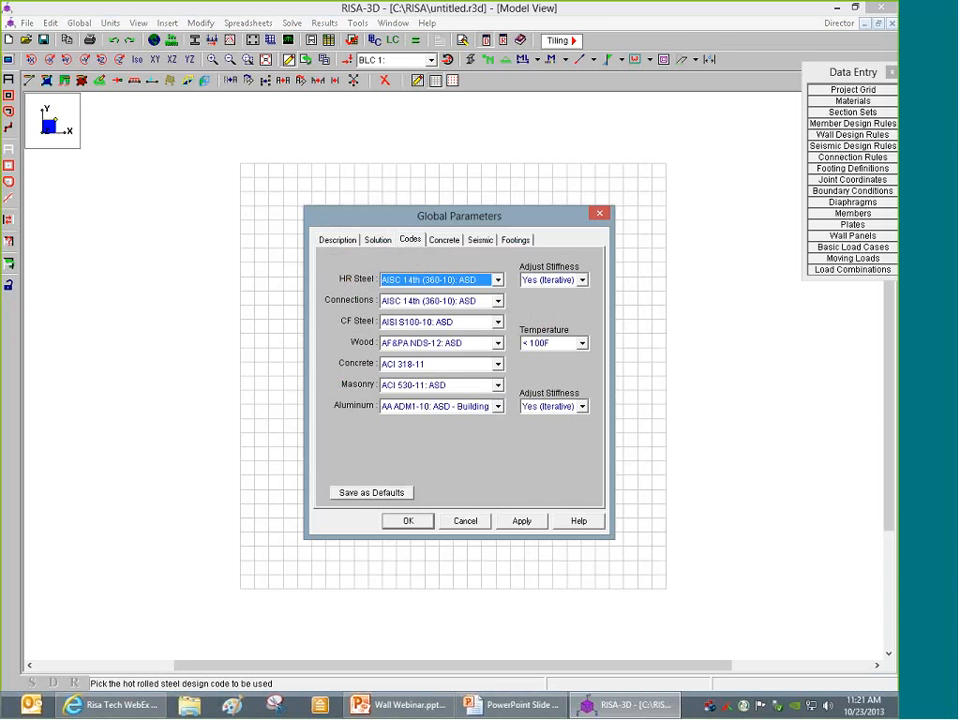
click(497, 364)
scroll(503, 392, up, 1)
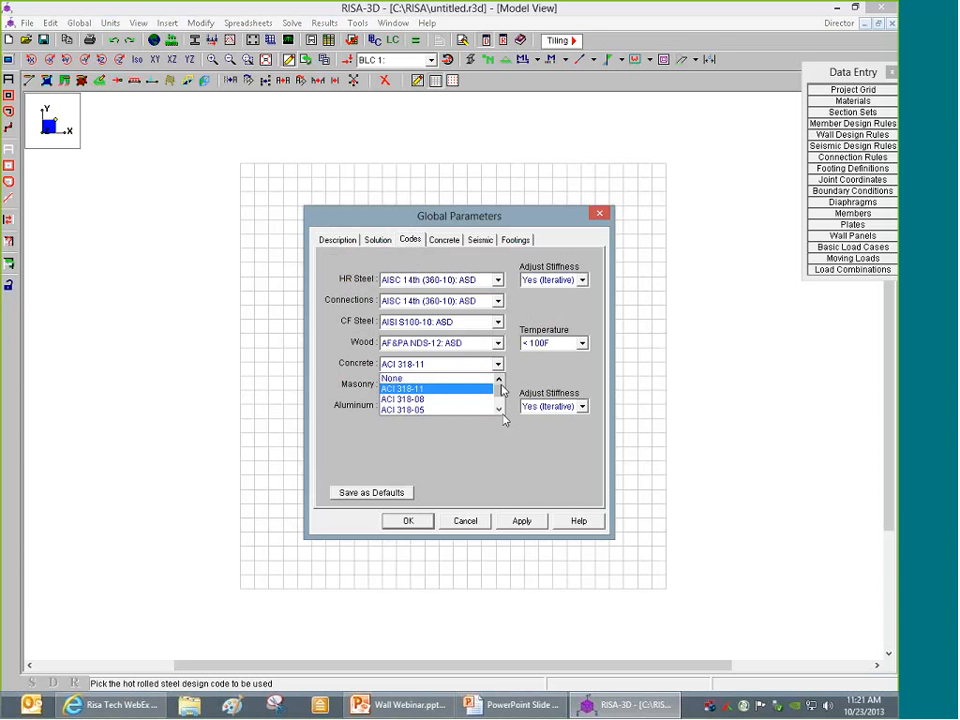
click(500, 409)
click(500, 409)
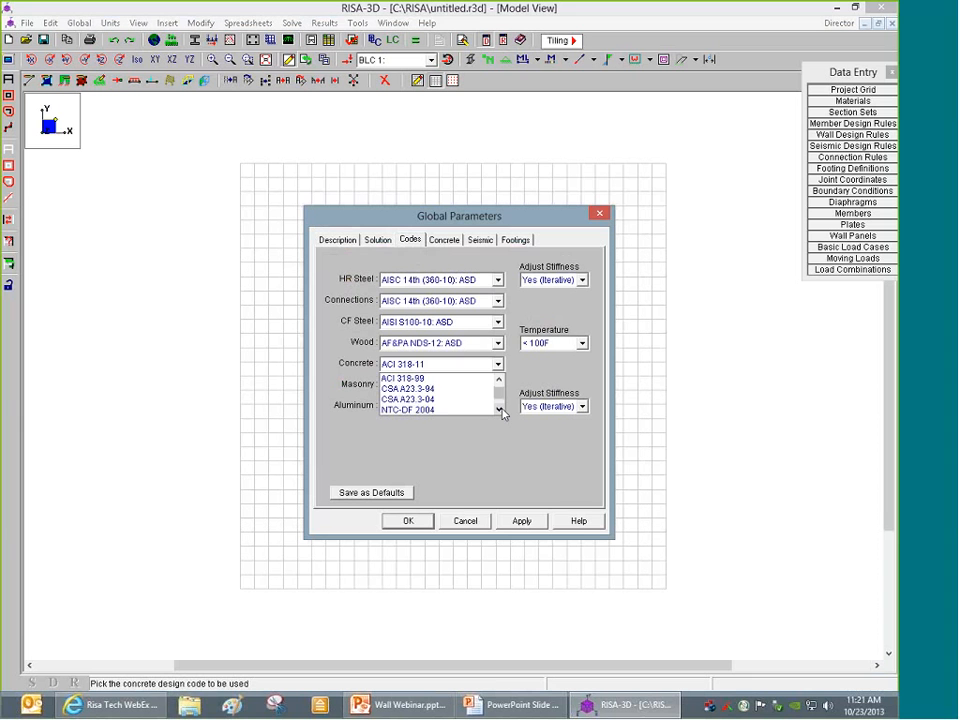
click(501, 410)
click(498, 364)
Examine the available masonry design codes, from the ACI 530 editions through UBC 1997
click(498, 385)
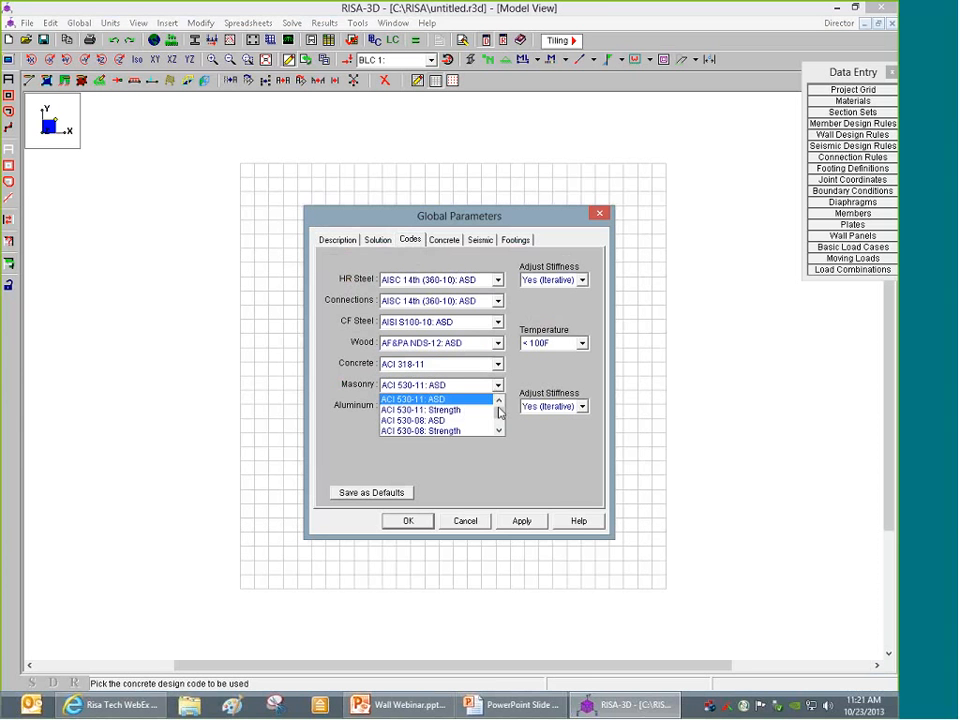
scroll(500, 420, up, 1)
click(500, 431)
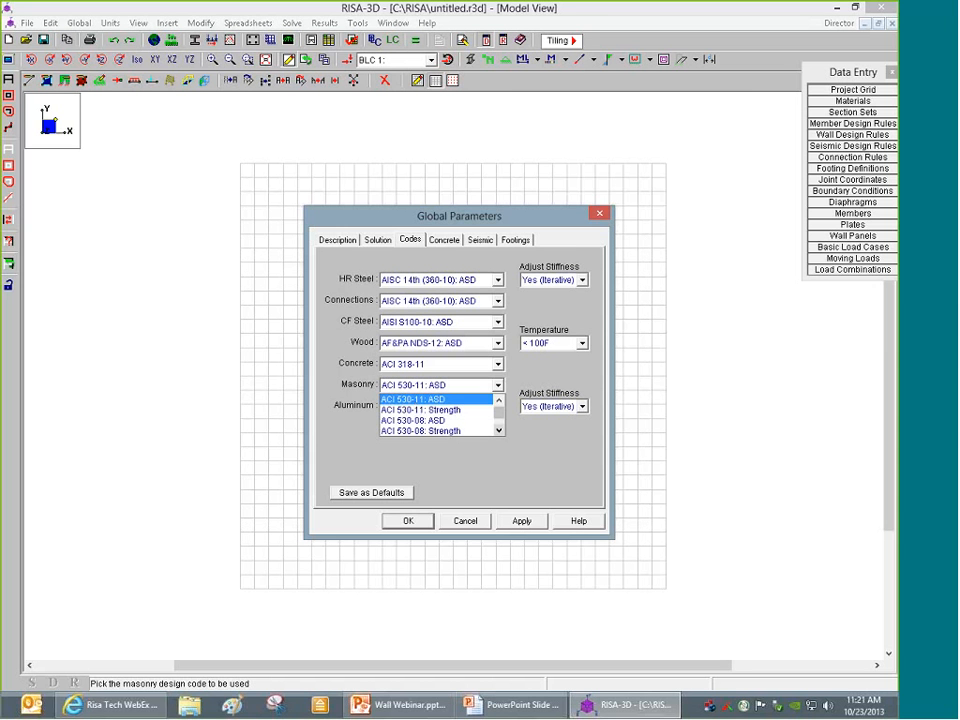
click(499, 430)
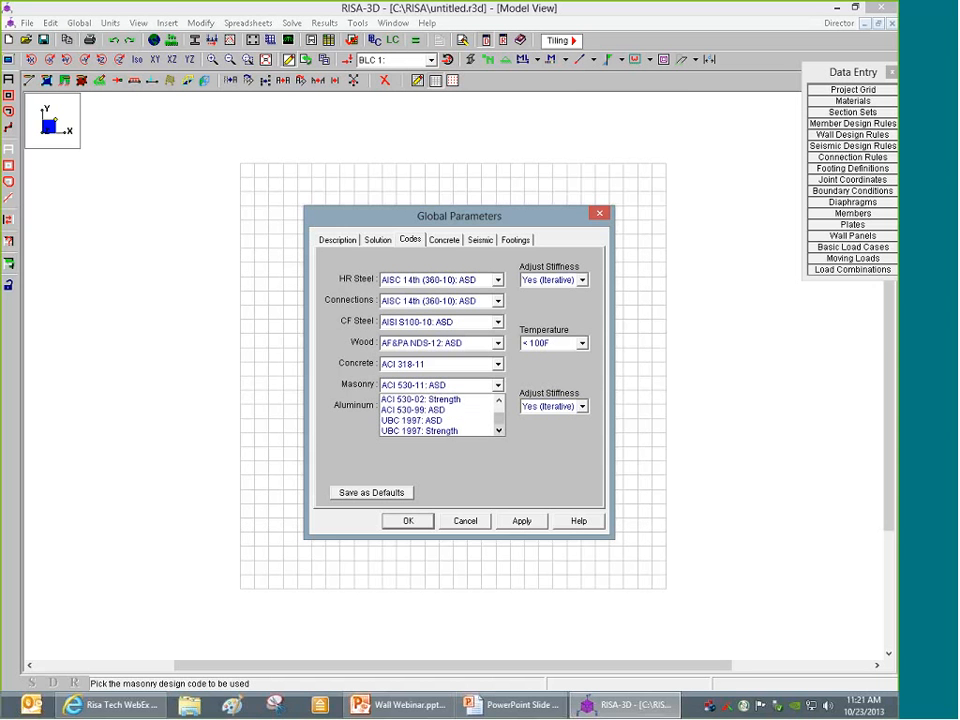
click(499, 400)
click(499, 400)
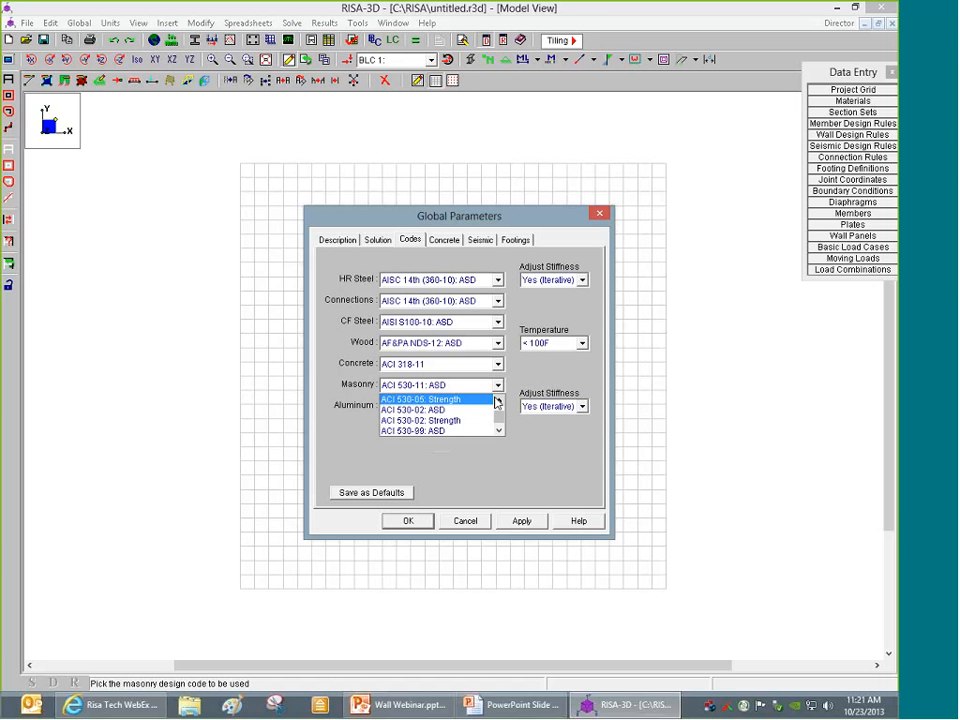
click(498, 400)
click(498, 430)
double_click(499, 400)
double_click(500, 401)
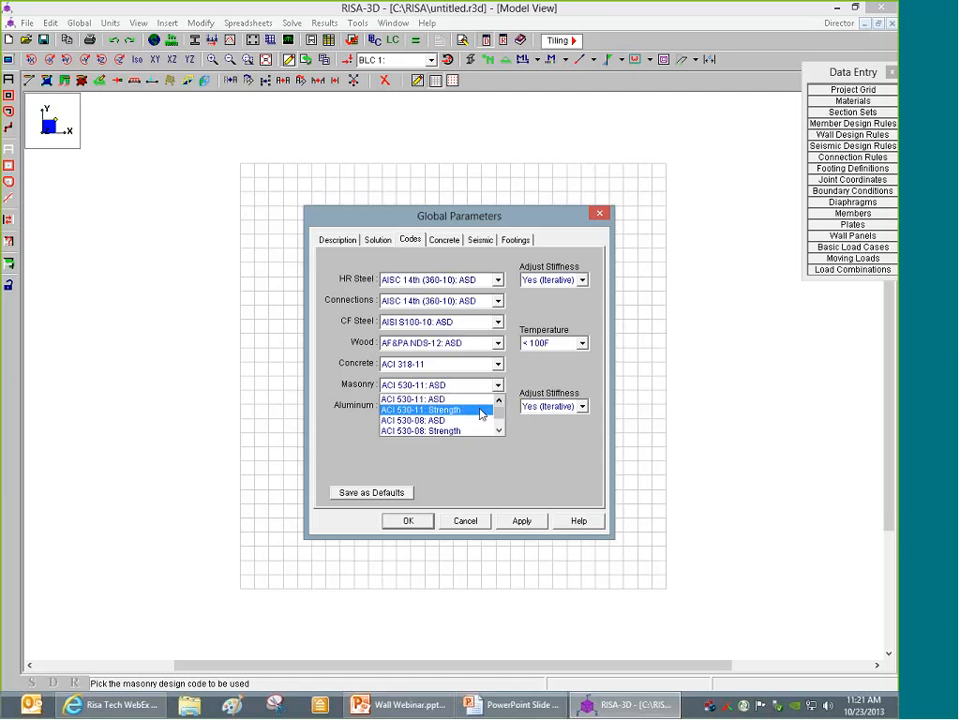
click(498, 430)
click(498, 430)
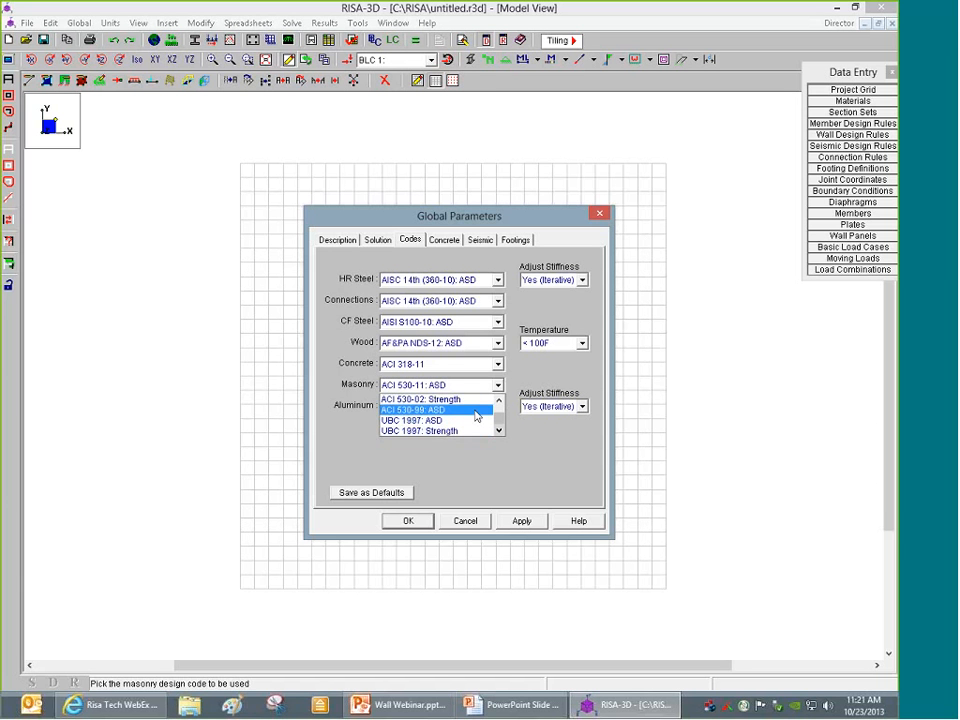
click(499, 401)
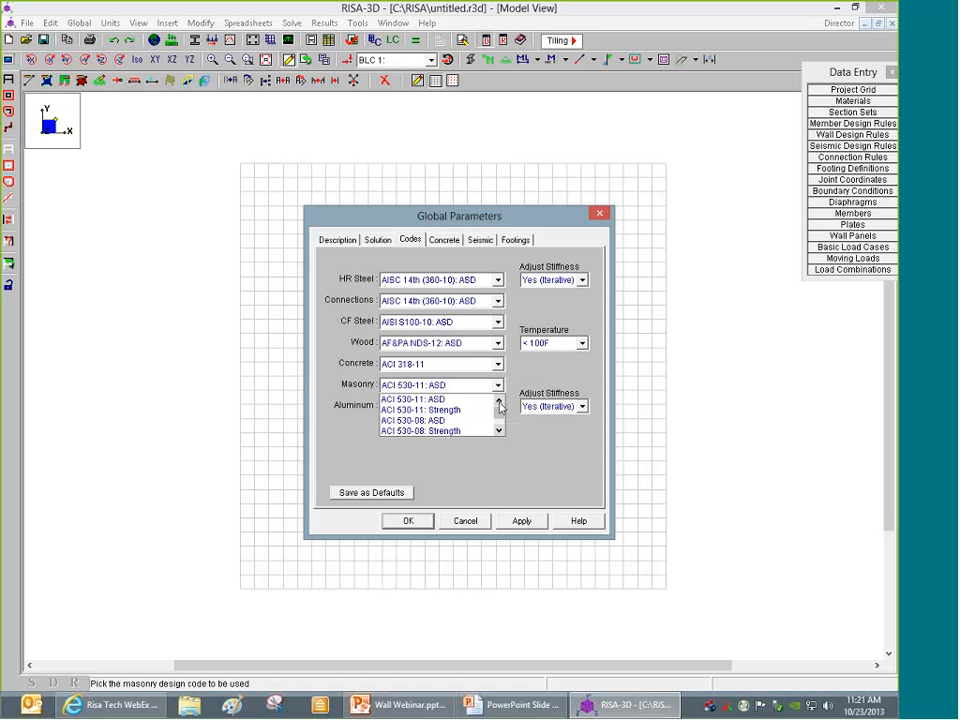
click(499, 401)
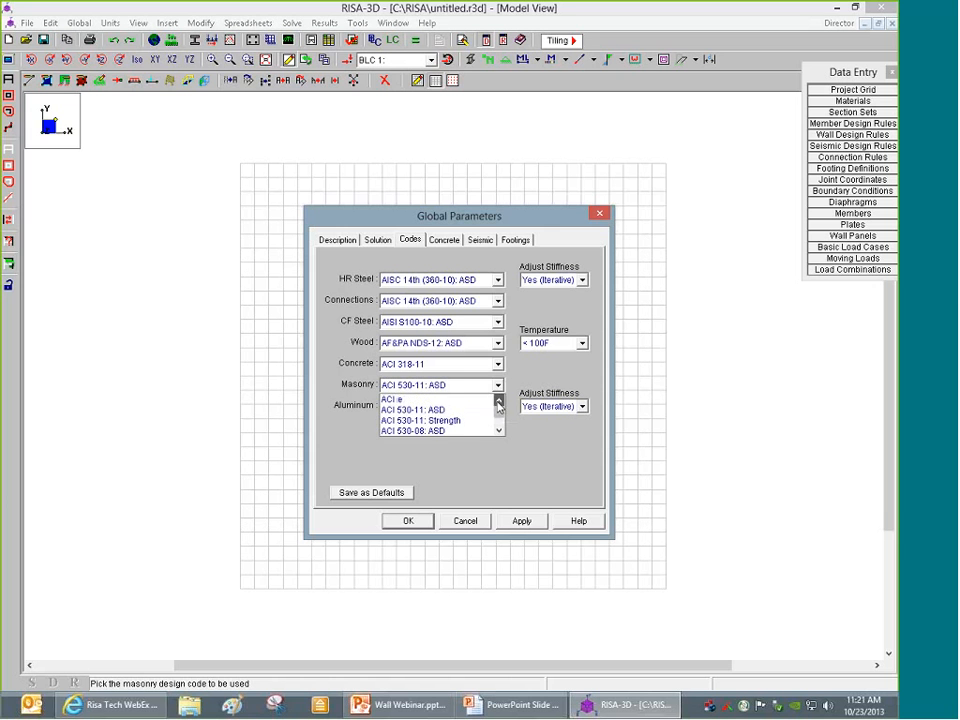
Select ACI 530-11: ASD as the masonry design code and accept the global parameters
click(445, 411)
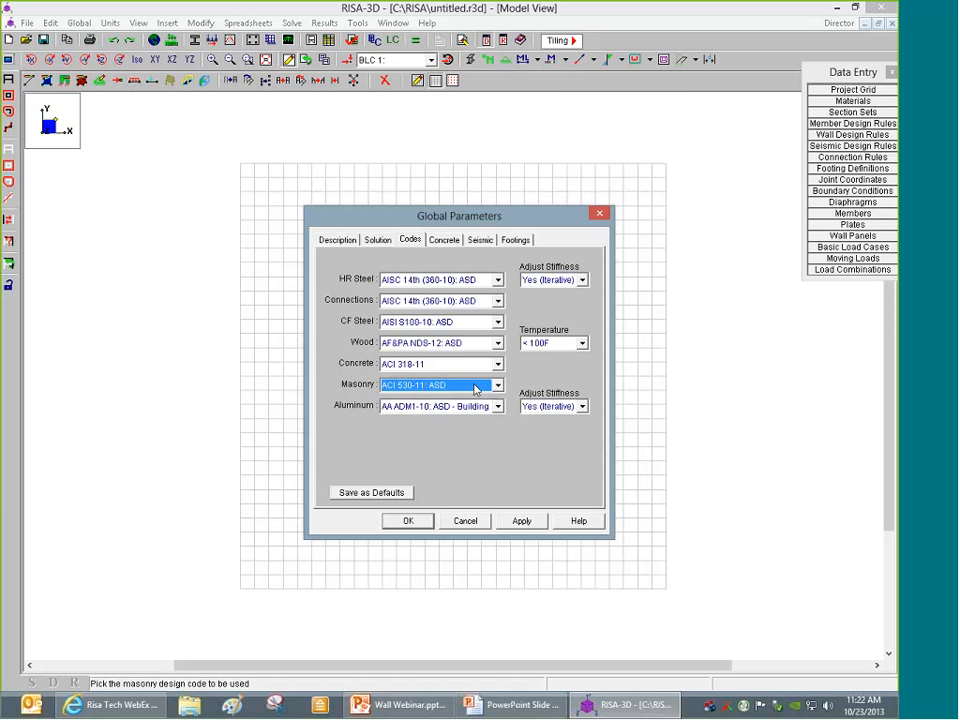
click(461, 450)
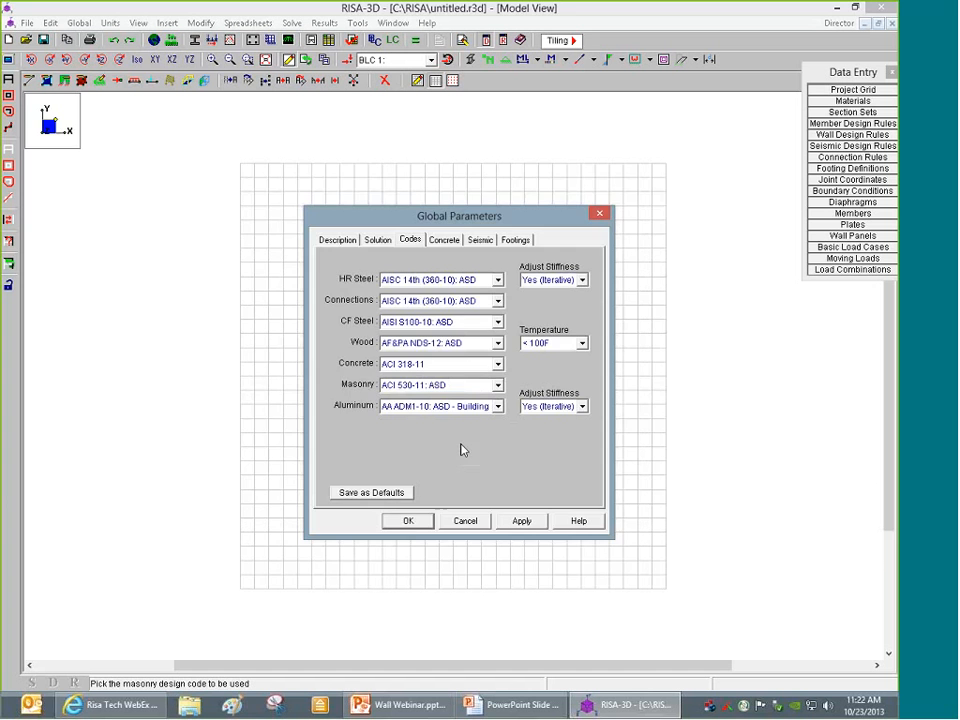
click(409, 521)
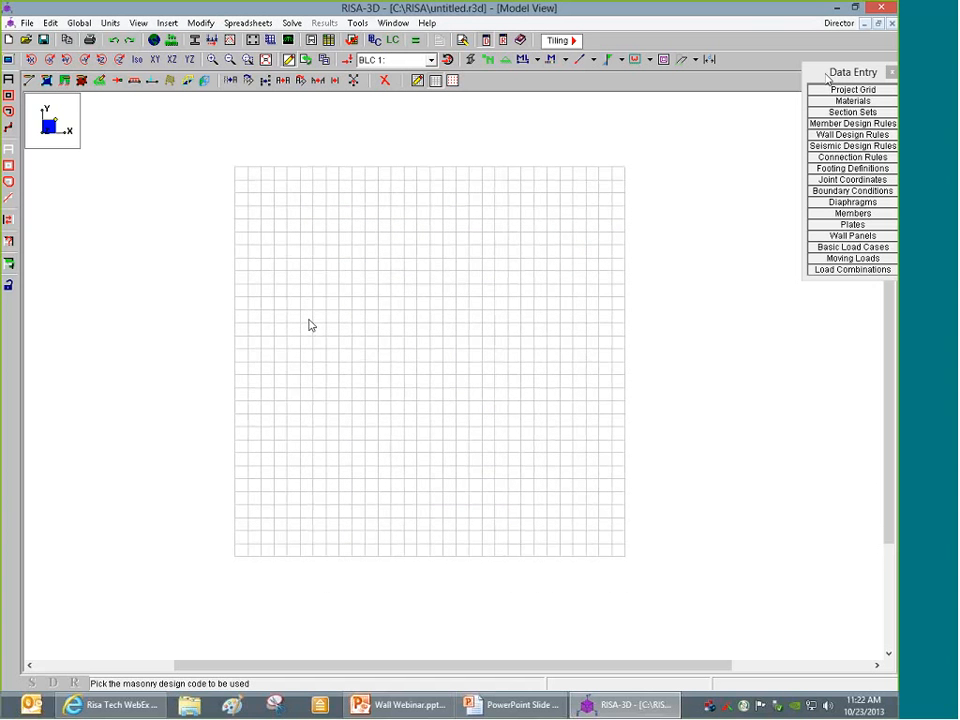
Open the wall design rules spreadsheet and arrange it with the data entry palette over the model view
drag(826, 78, 789, 127)
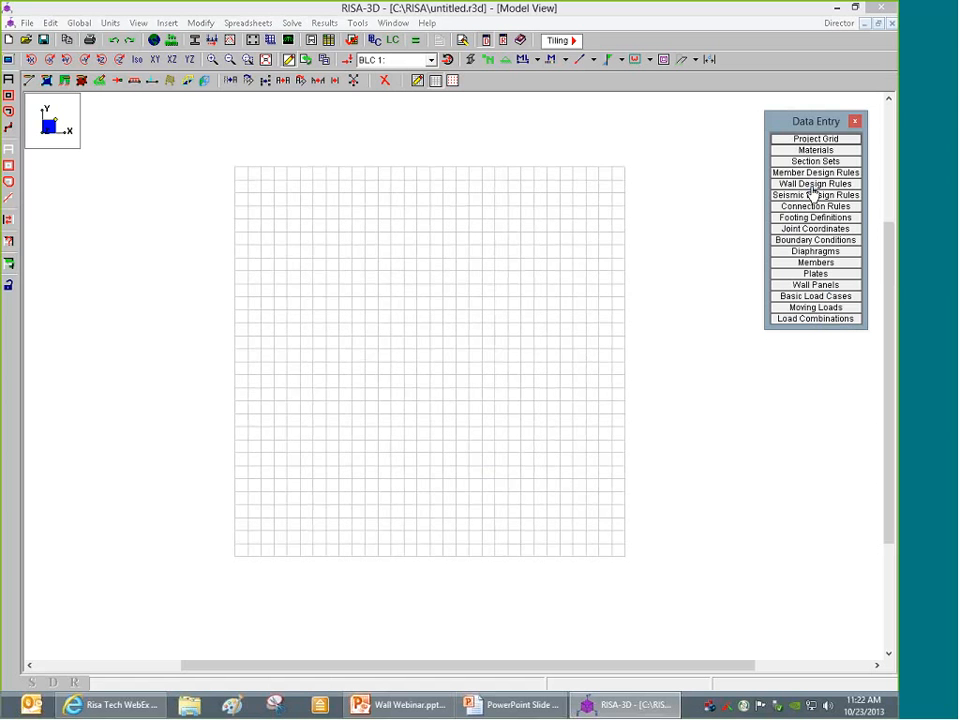
click(795, 185)
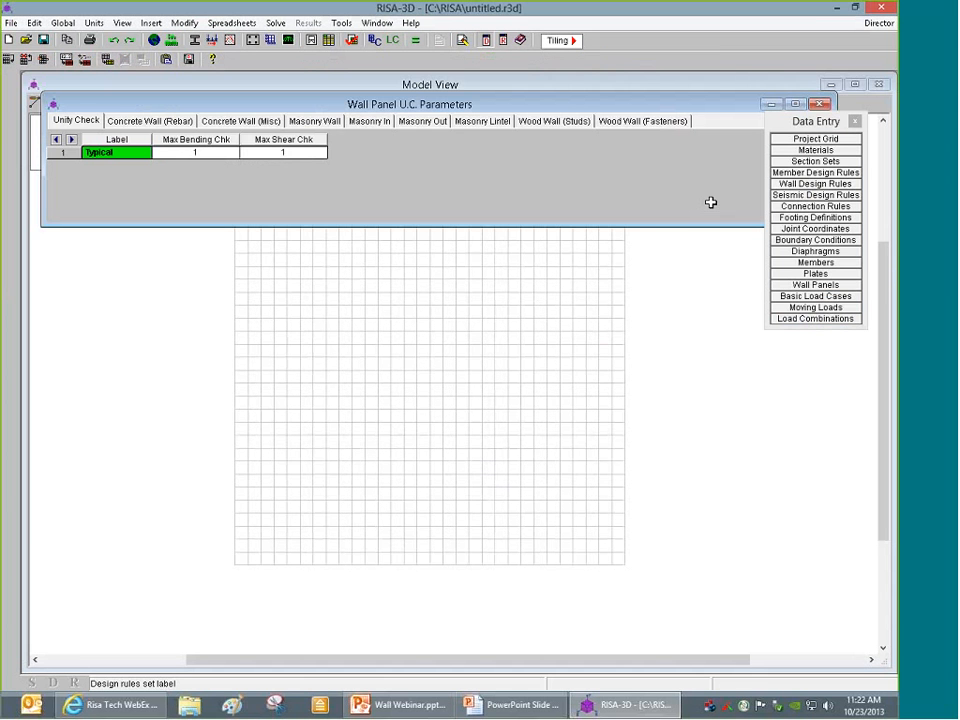
drag(212, 105, 208, 198)
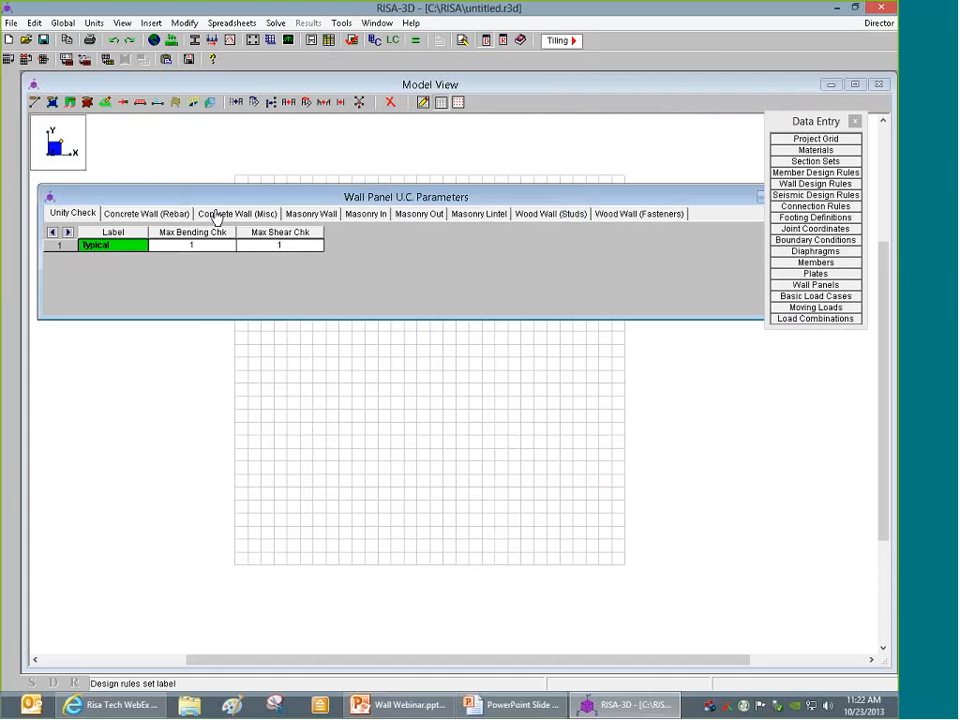
Look through the wall design rule categories for unity check, concrete rebar, masonry, lintels, wood studs and wood fasteners
click(90, 214)
click(312, 214)
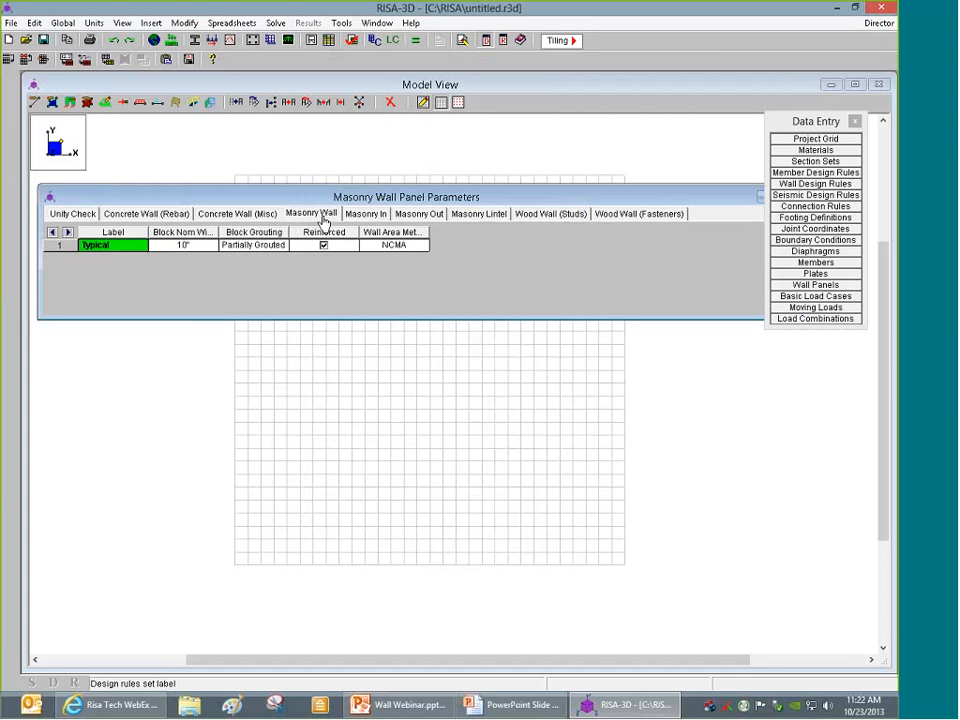
click(366, 214)
click(470, 215)
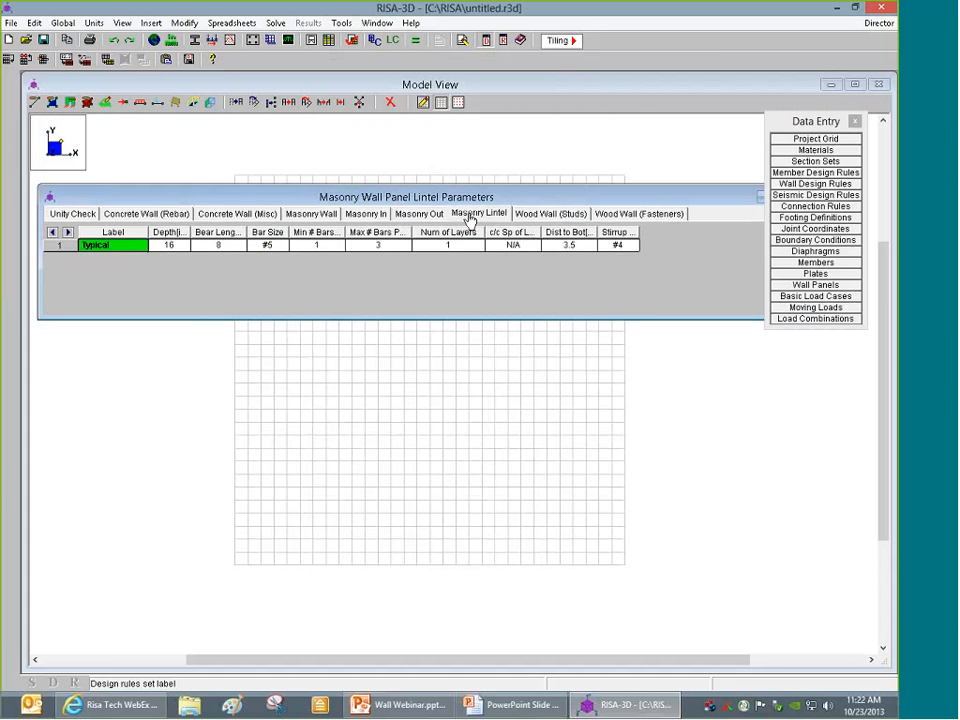
click(322, 216)
click(378, 216)
click(470, 216)
click(316, 217)
click(148, 215)
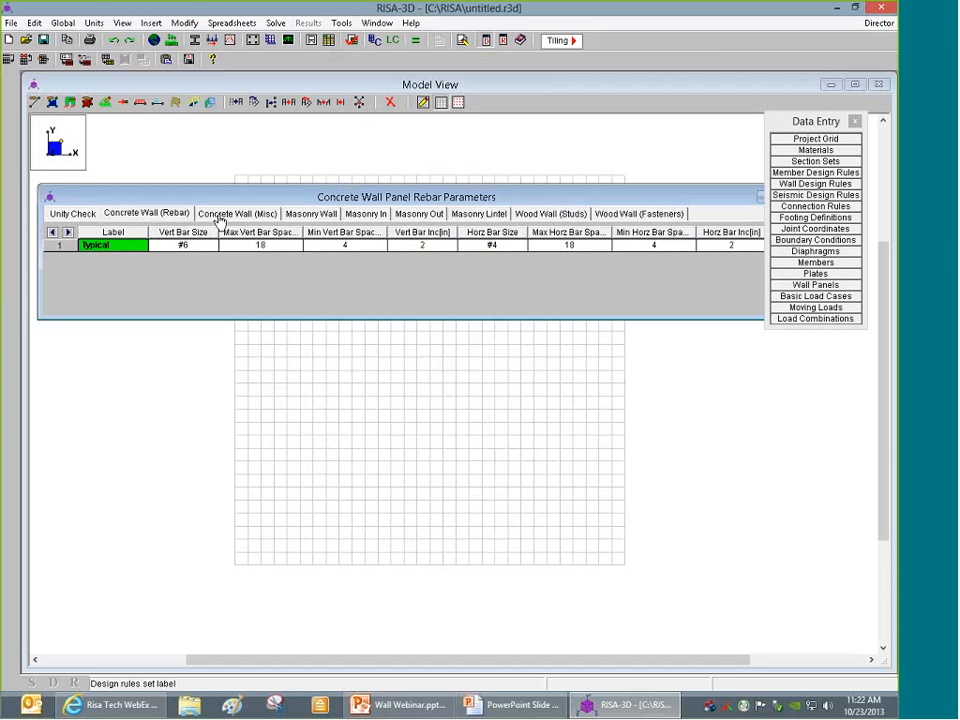
click(565, 215)
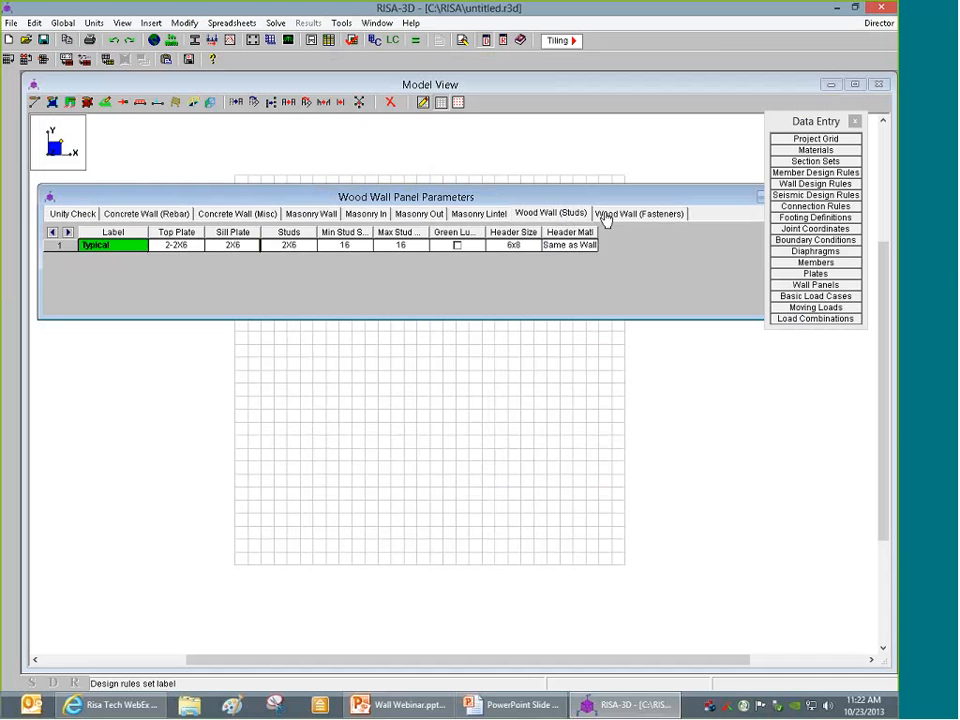
click(606, 215)
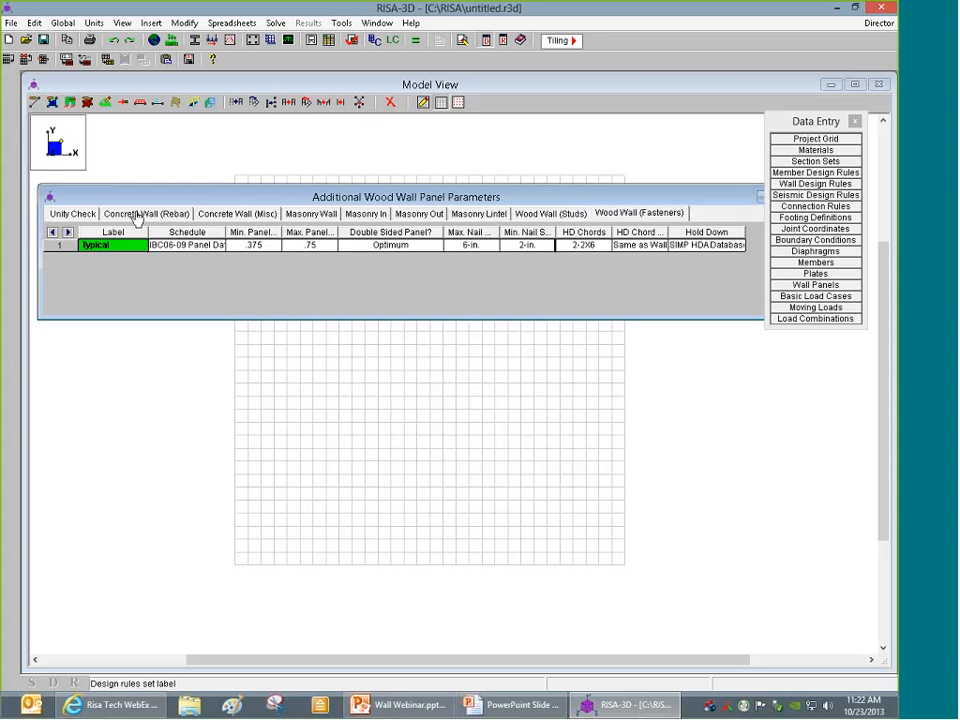
Examine the concrete wall cover, general masonry wall and in-plane masonry parameters of the Typical design rule
click(238, 214)
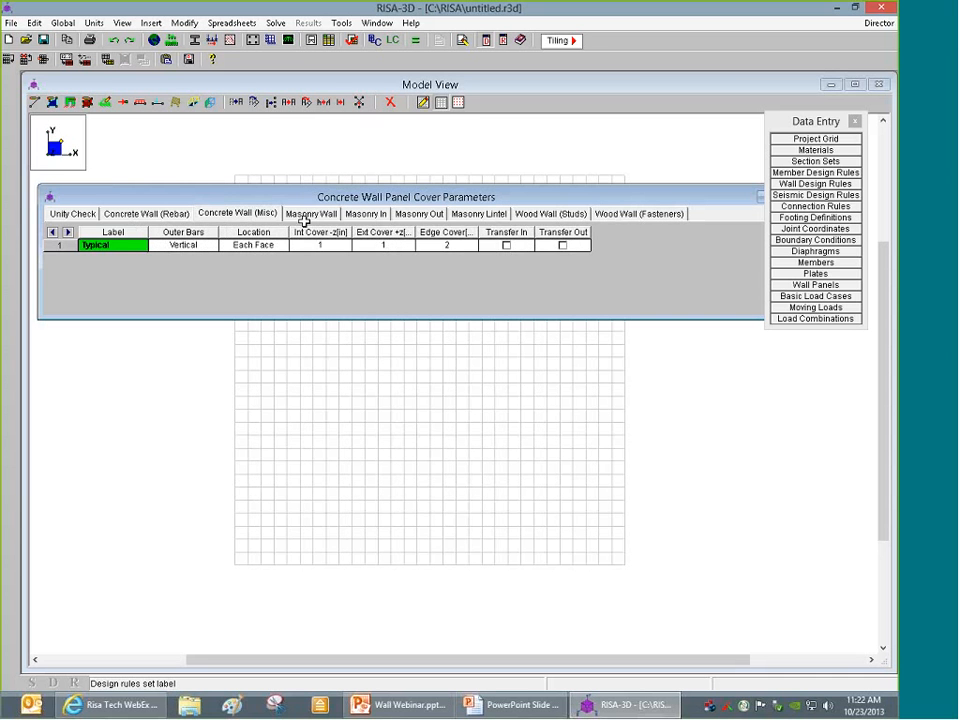
click(312, 214)
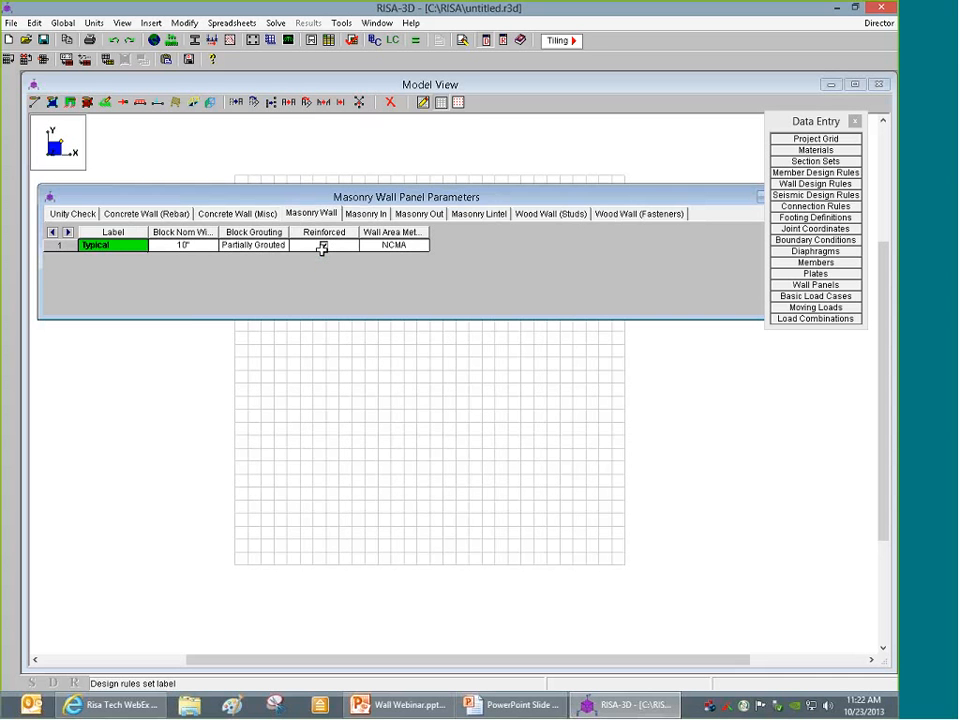
right_click(377, 211)
click(366, 214)
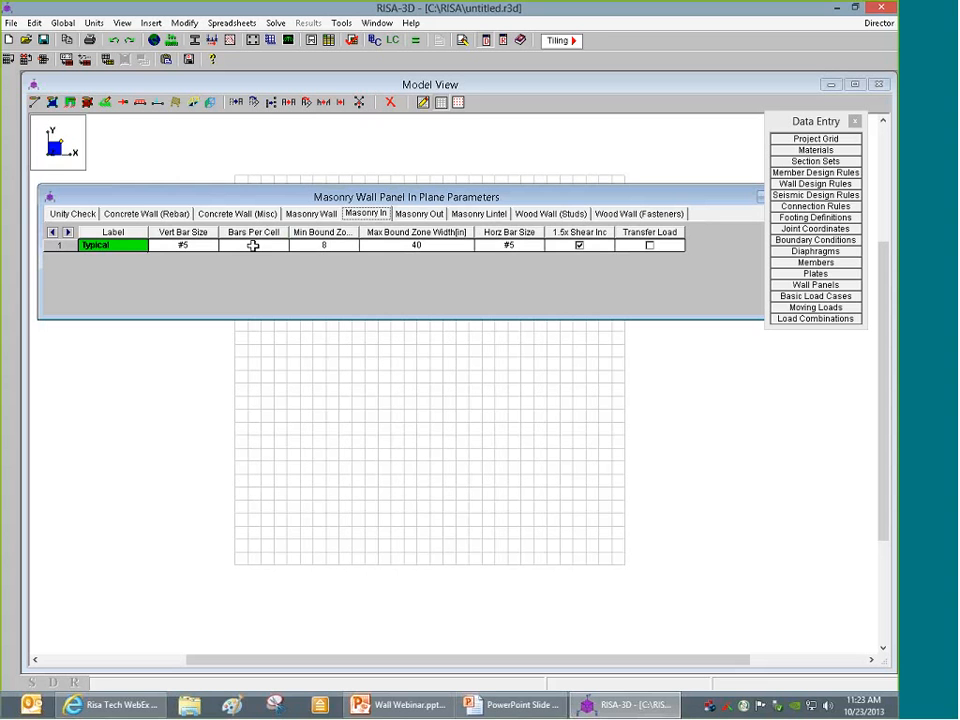
click(579, 245)
Widen the Cement Type column in the out-of-plane masonry parameters, and bring up the masonry lintel parameters with the window repositioned
click(437, 217)
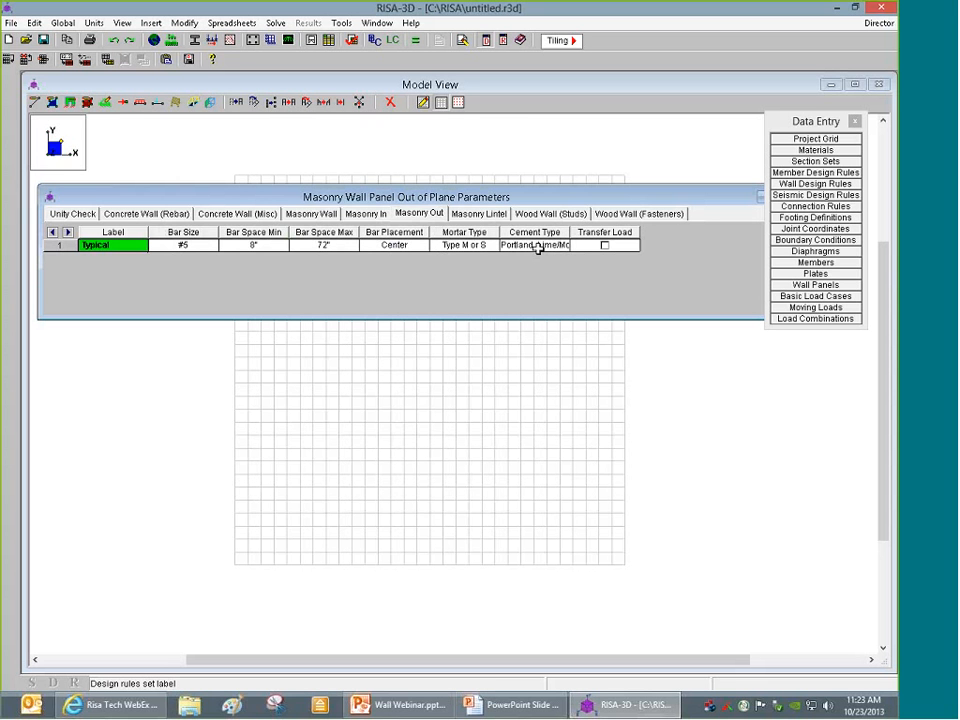
drag(571, 231, 600, 228)
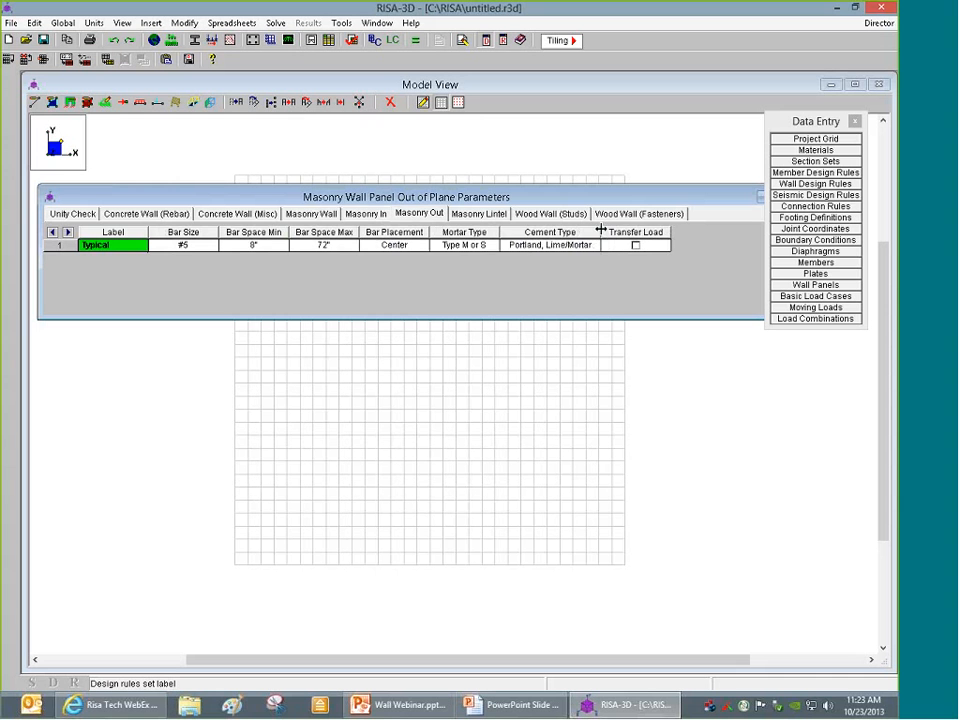
click(470, 222)
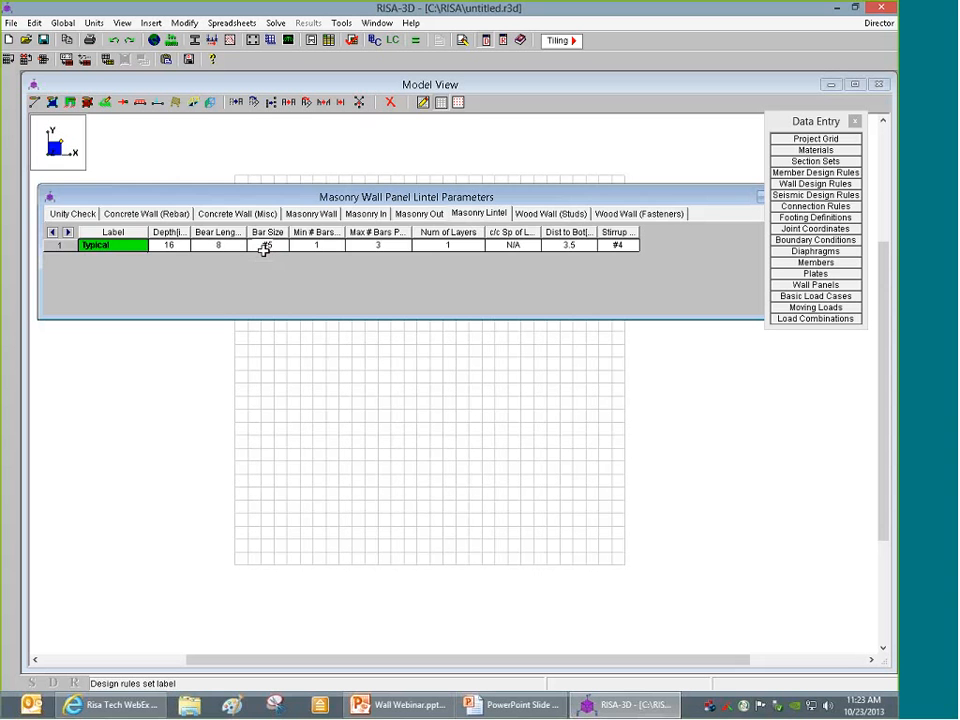
drag(630, 200, 588, 199)
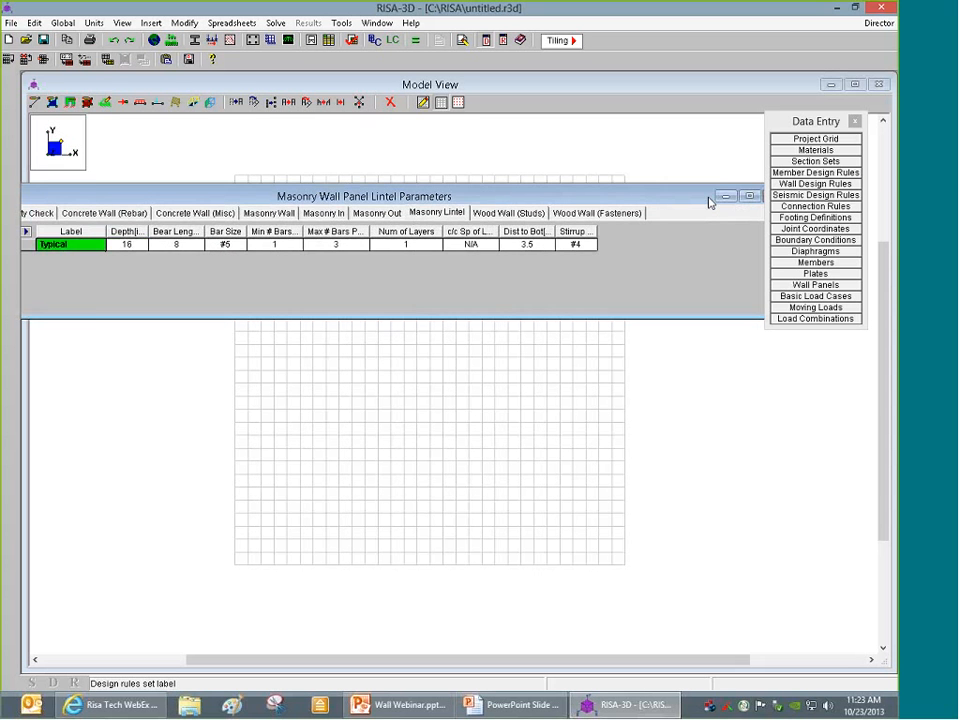
drag(708, 198, 694, 188)
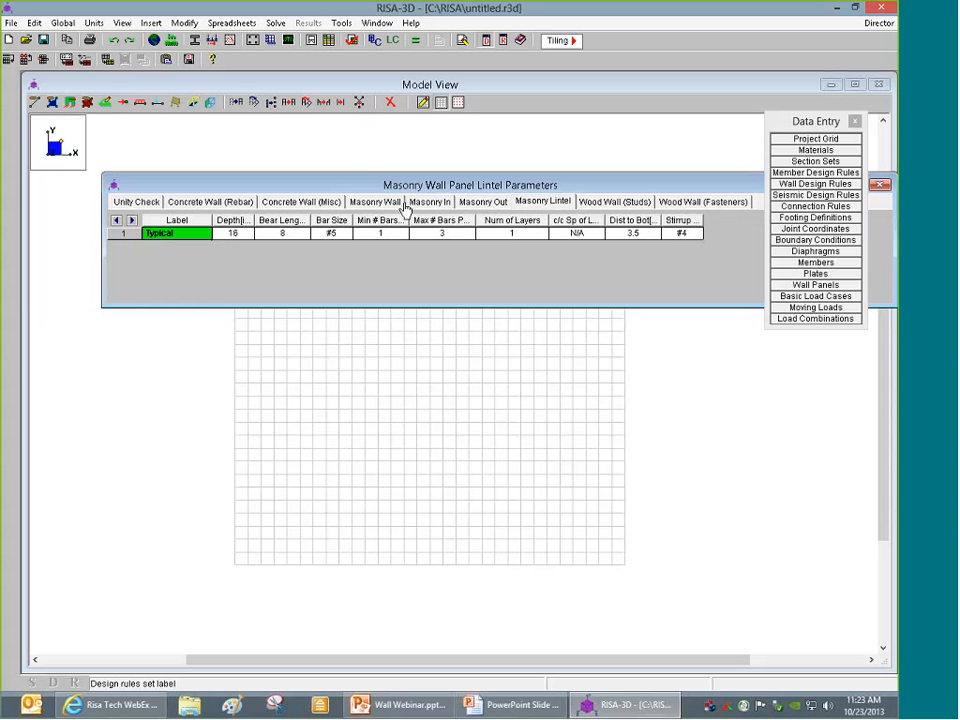
Rename the Typical wall design rule as 10" Wall in the unity check parameters
click(476, 204)
click(140, 203)
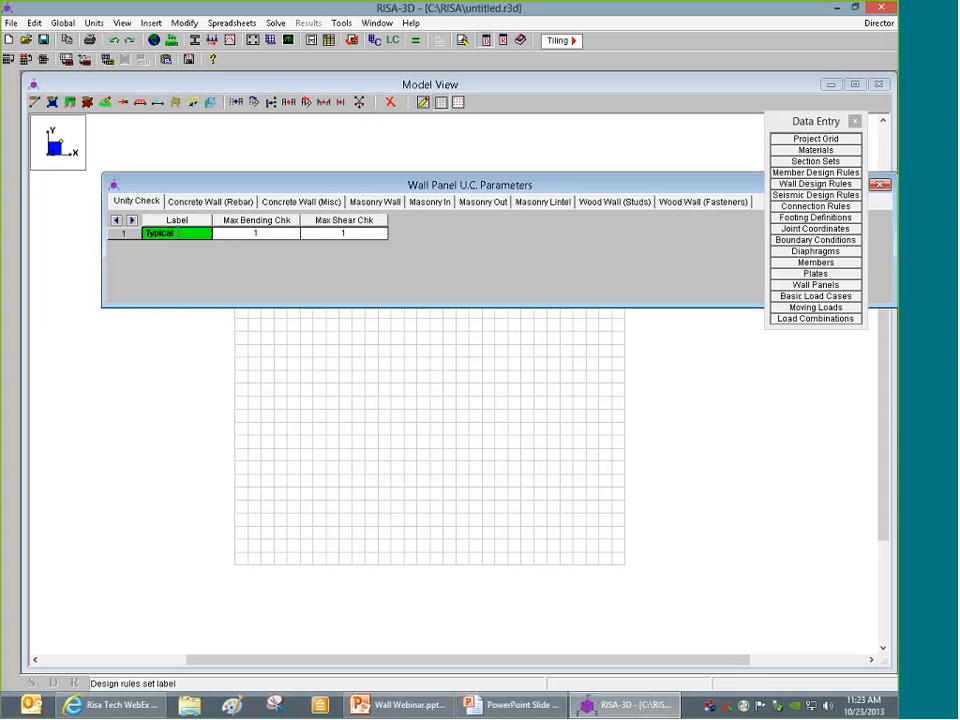
drag(178, 233, 84, 242)
text(10" Wall)
key(Return)
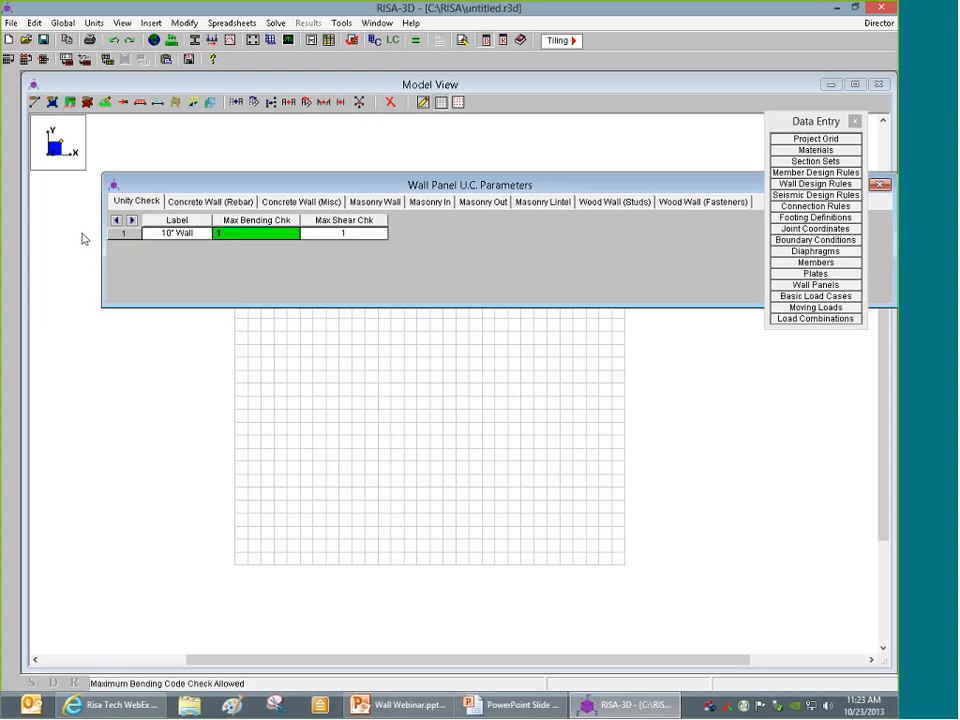
Add a second masonry wall design rule labelled 8" Wall with an 8" block nominal width
click(356, 204)
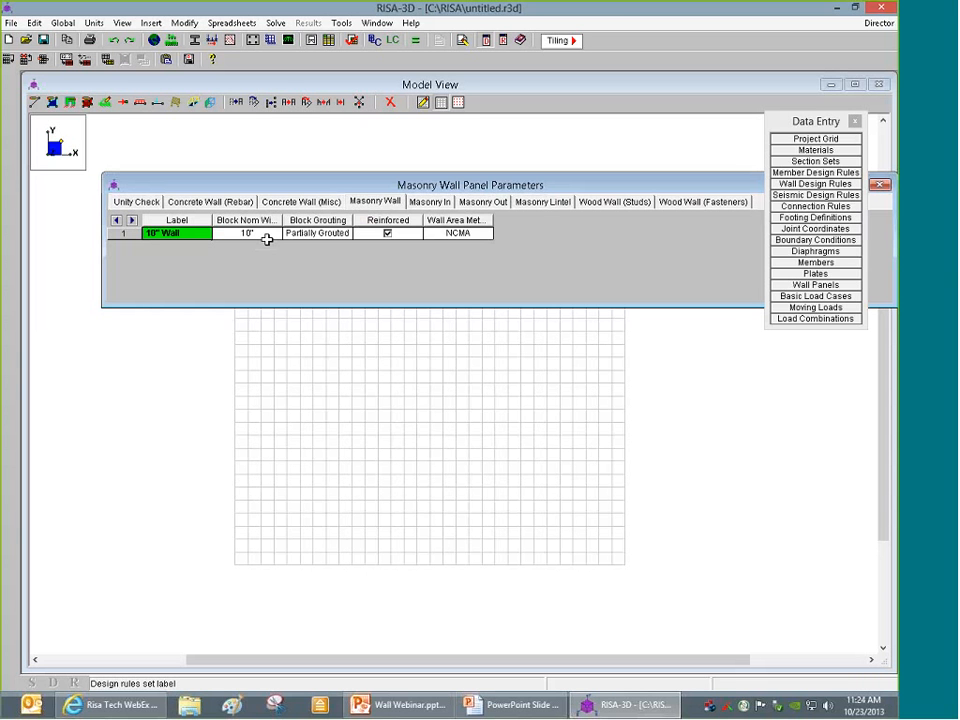
key(Down)
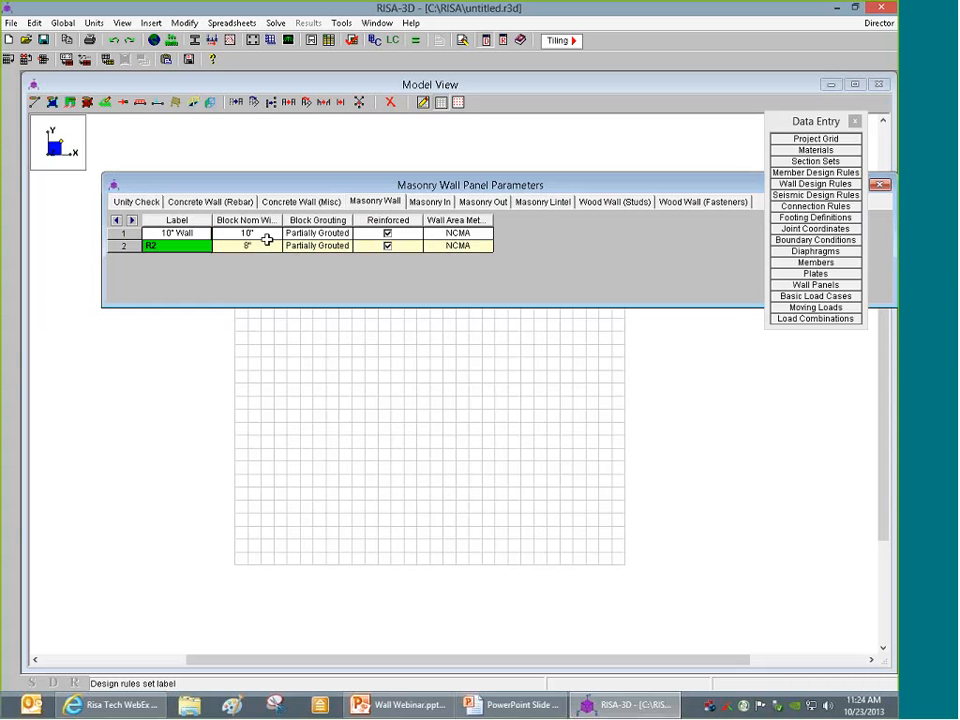
text(8" Wall)
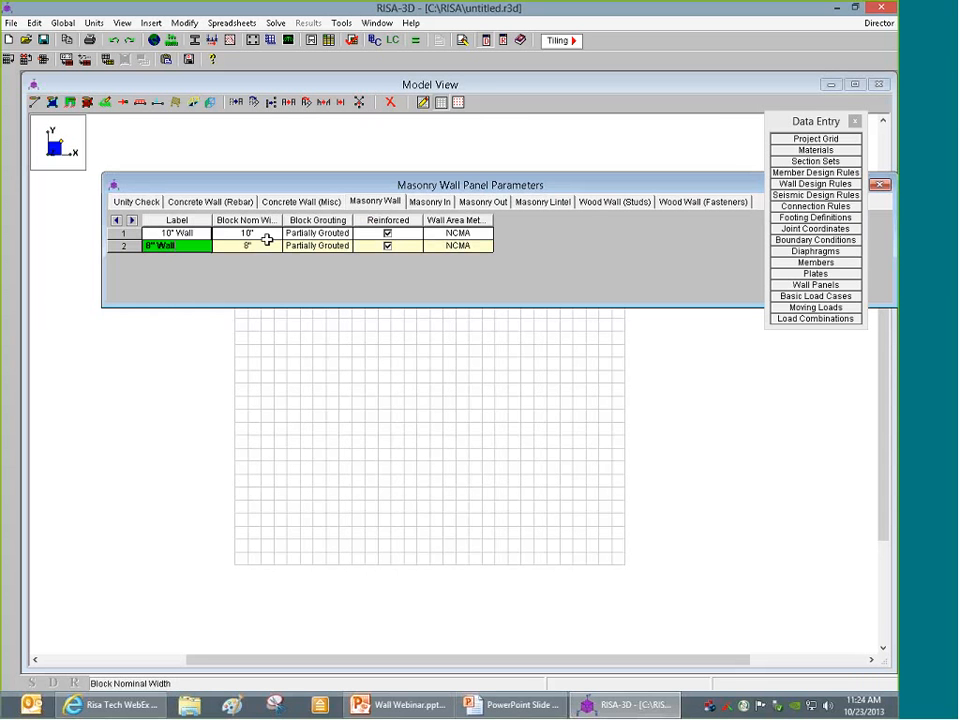
click(267, 242)
click(272, 247)
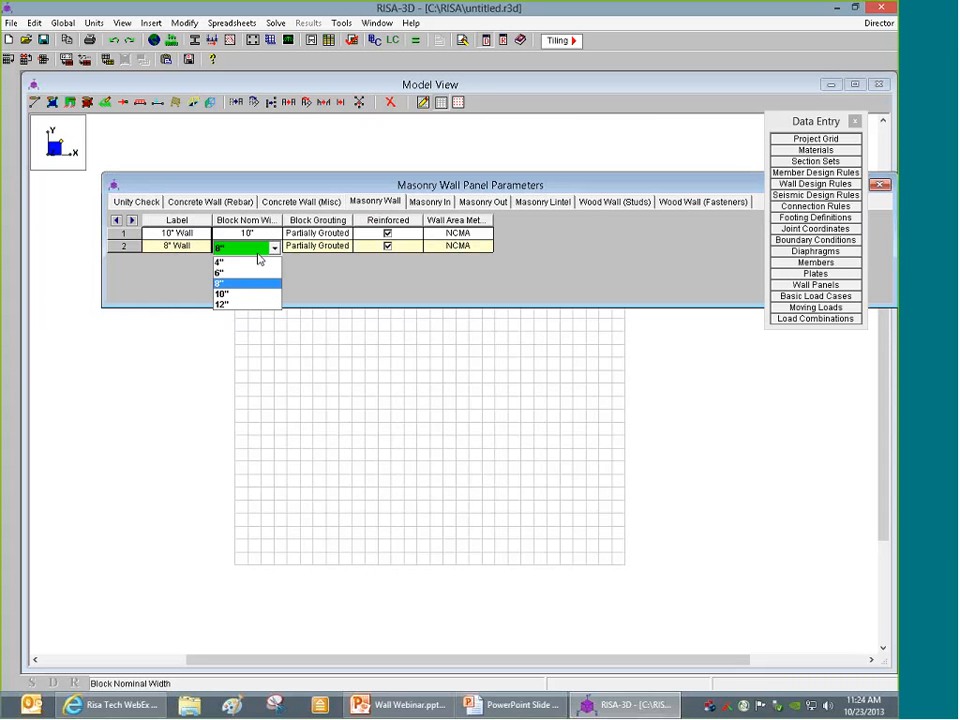
click(272, 250)
click(296, 250)
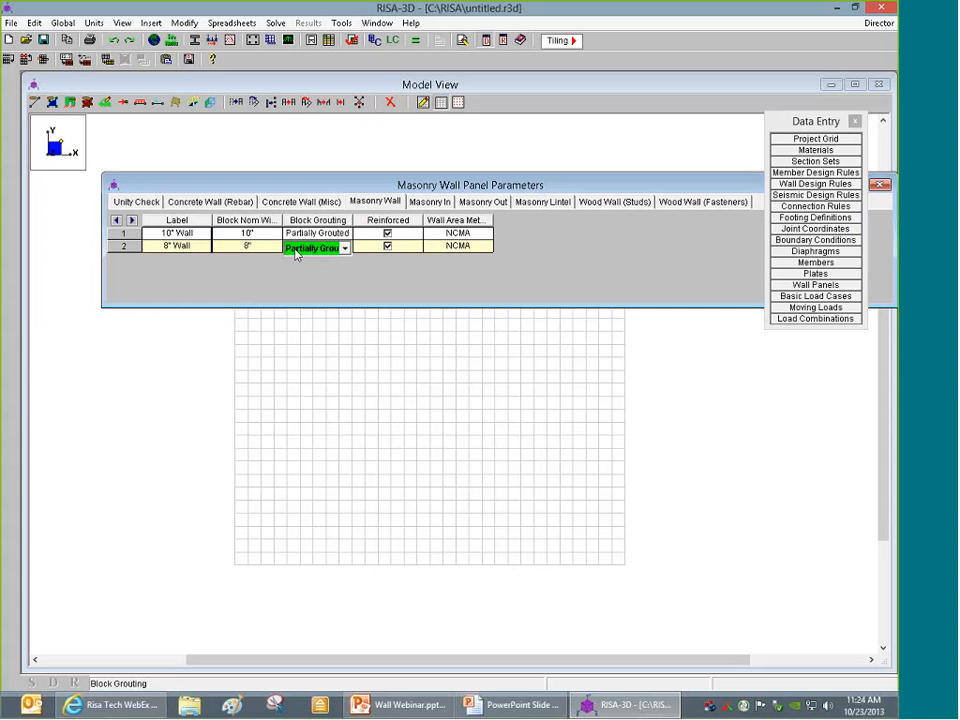
Widen the Label column, extend the second rule's label to 8" Wall Fully Grouted, and set its block grouting to Fully Grouted
drag(212, 220, 236, 220)
click(186, 250)
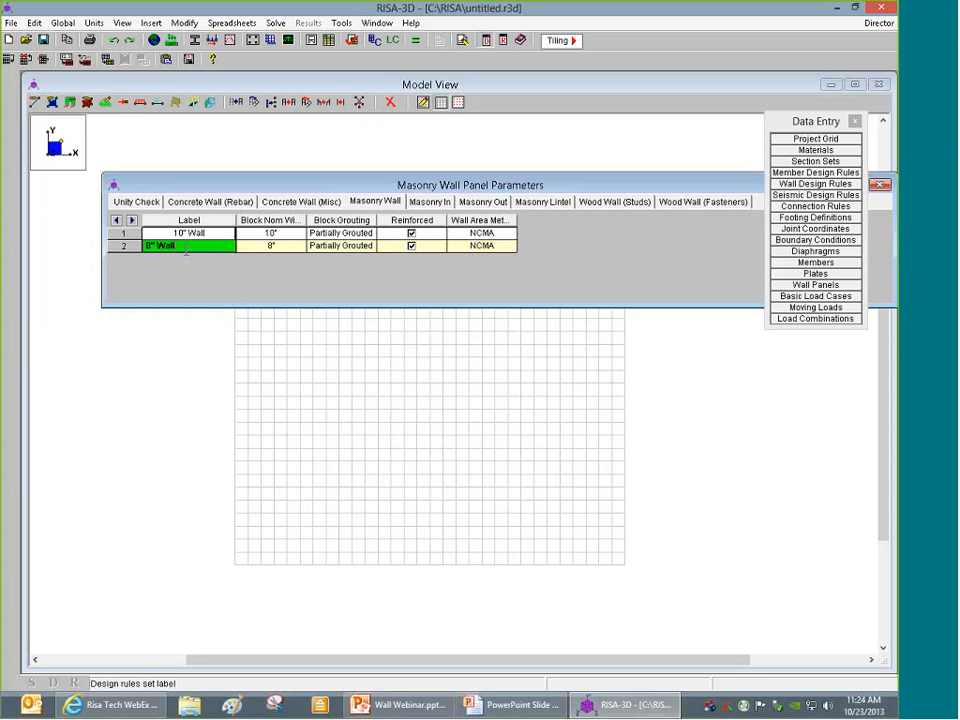
text(Fully G)
key(Tab)
text(routed)
click(352, 246)
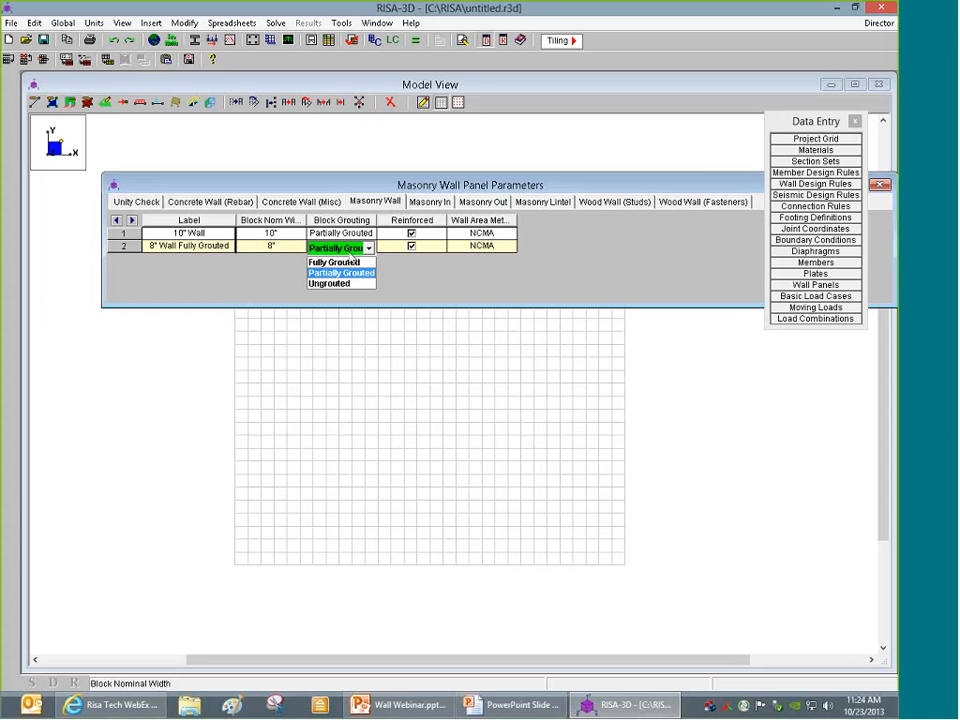
click(350, 261)
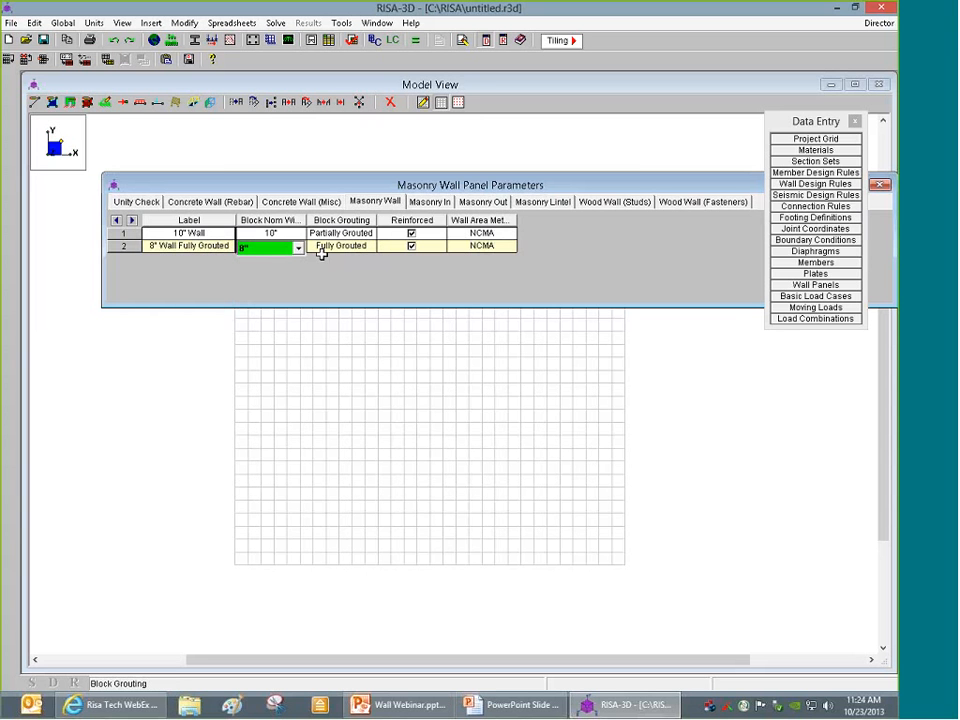
key(Left)
key(Right)
key(Right)
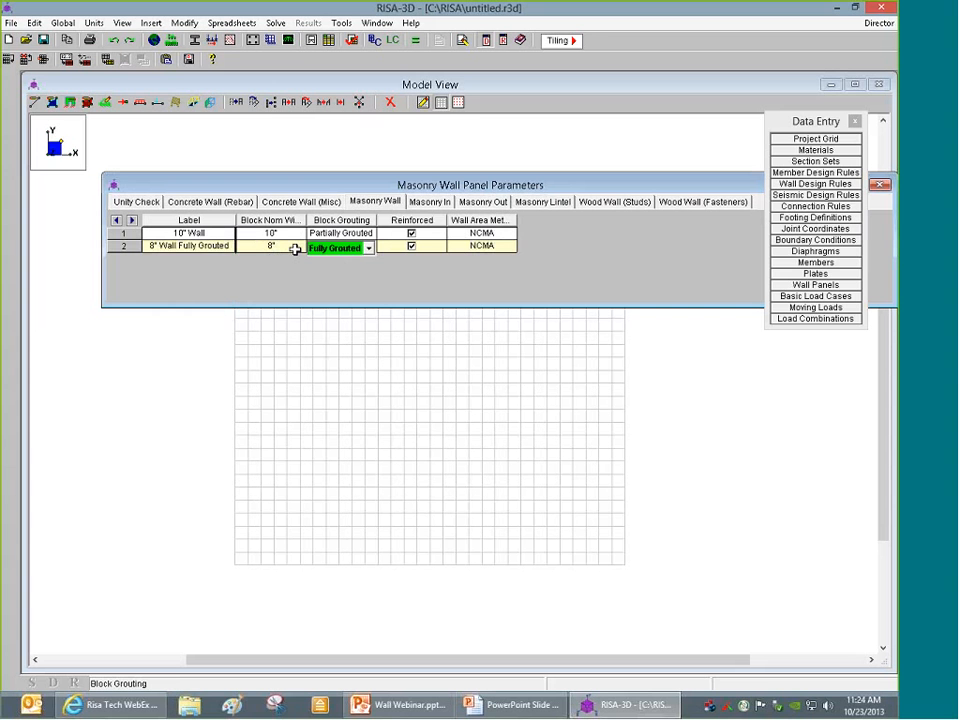
key(Left)
key(Left)
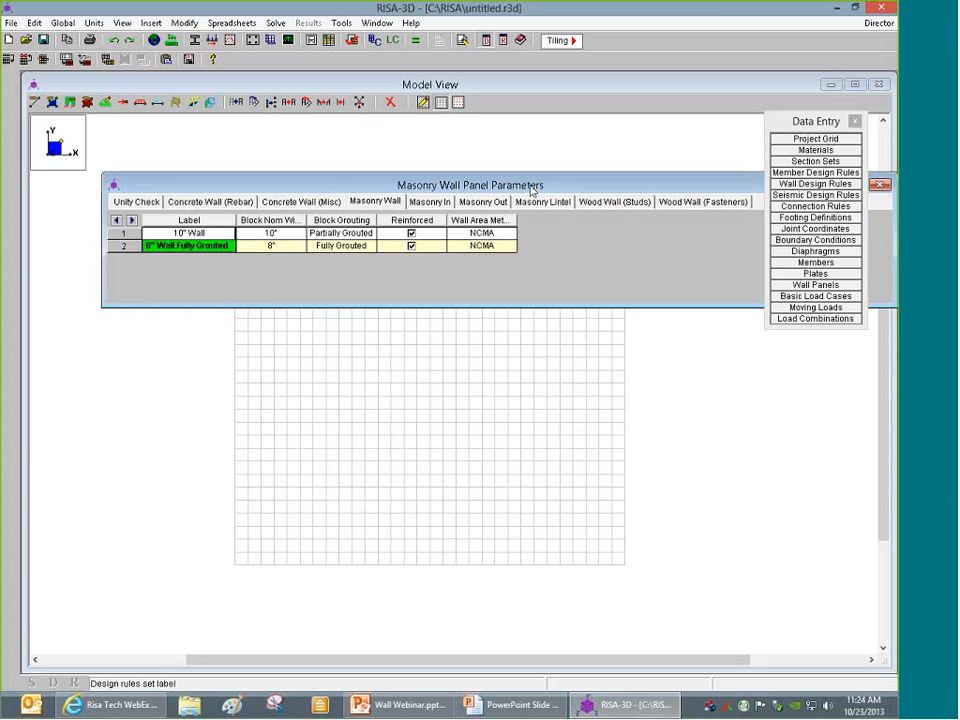
Shift the wall design rules spreadsheet within the workspace and close it to return to the model view
drag(532, 190, 265, 225)
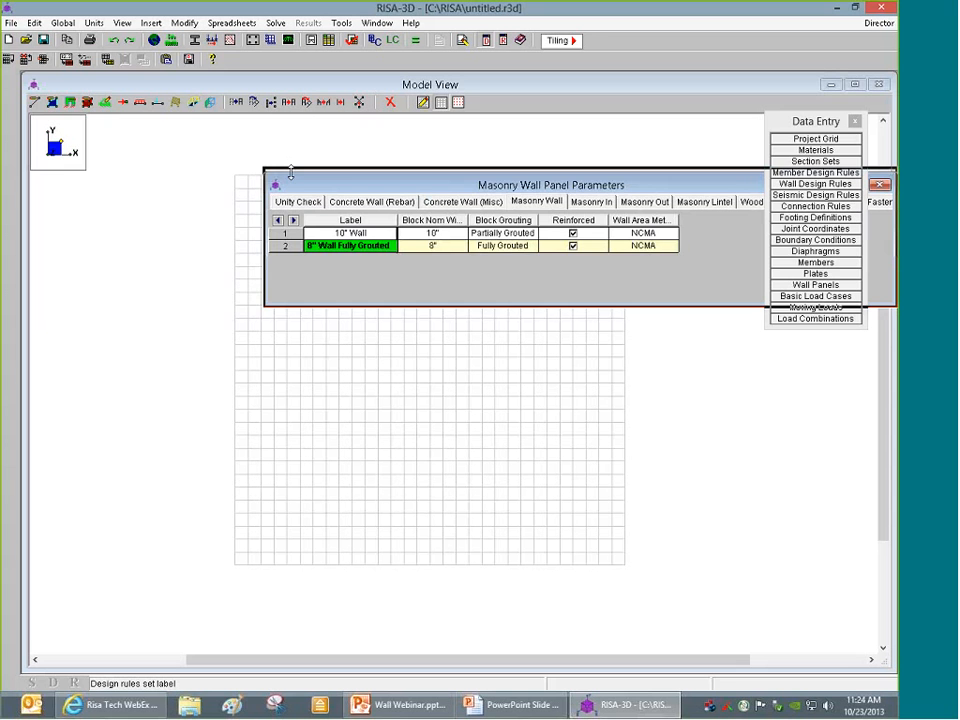
drag(291, 173, 291, 170)
drag(429, 181, 226, 182)
click(675, 180)
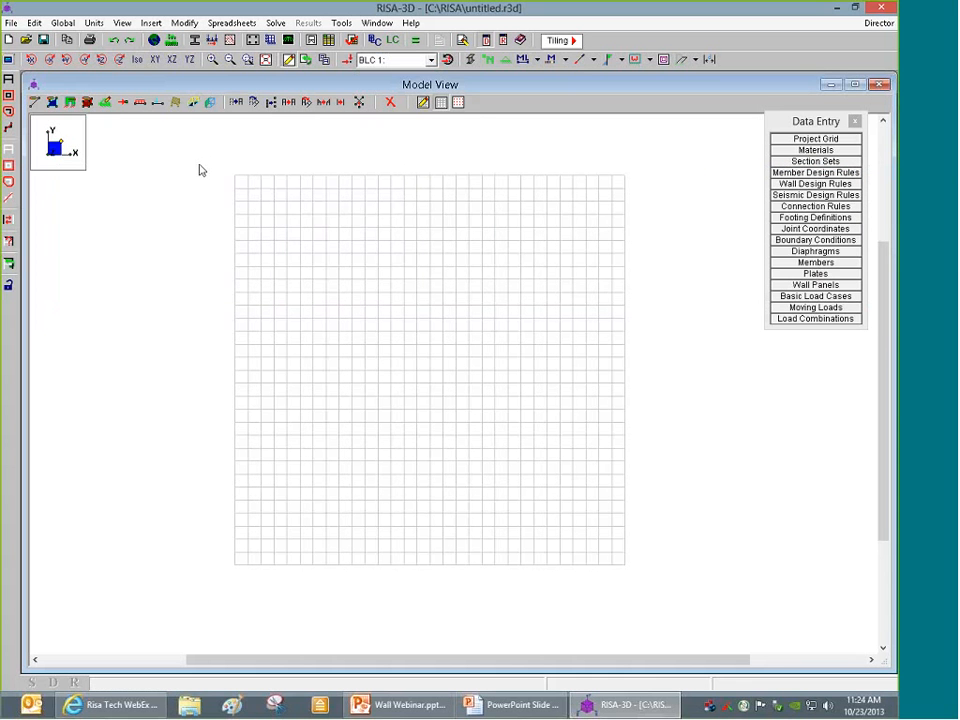
Look through the wall panel drawing options for Masonry and General materials, including the masonry material sets, without drawing a panel
click(70, 104)
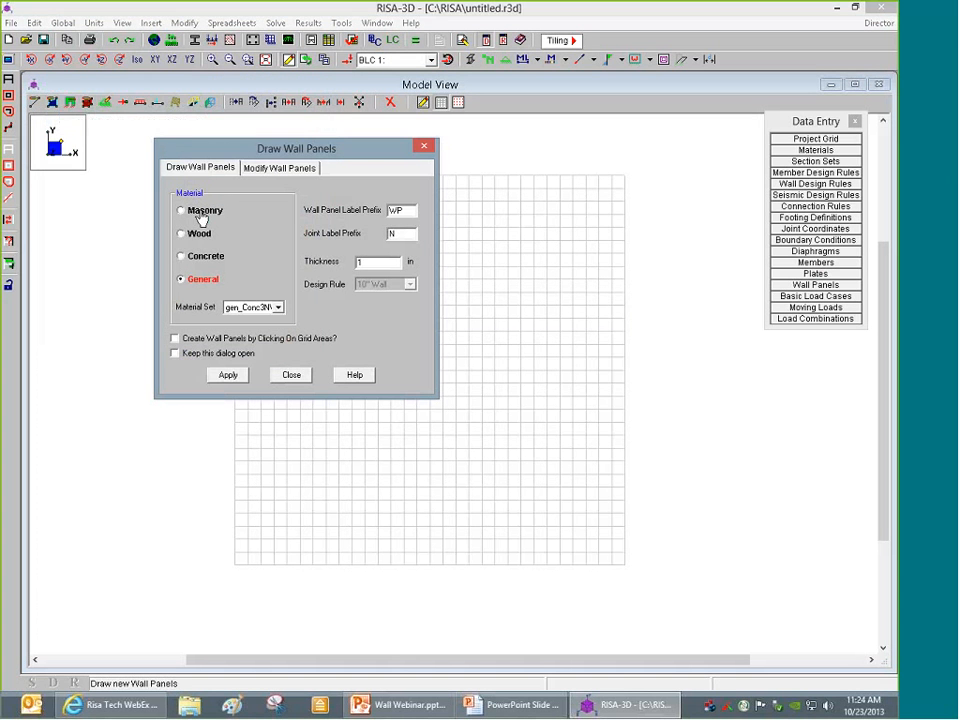
click(201, 212)
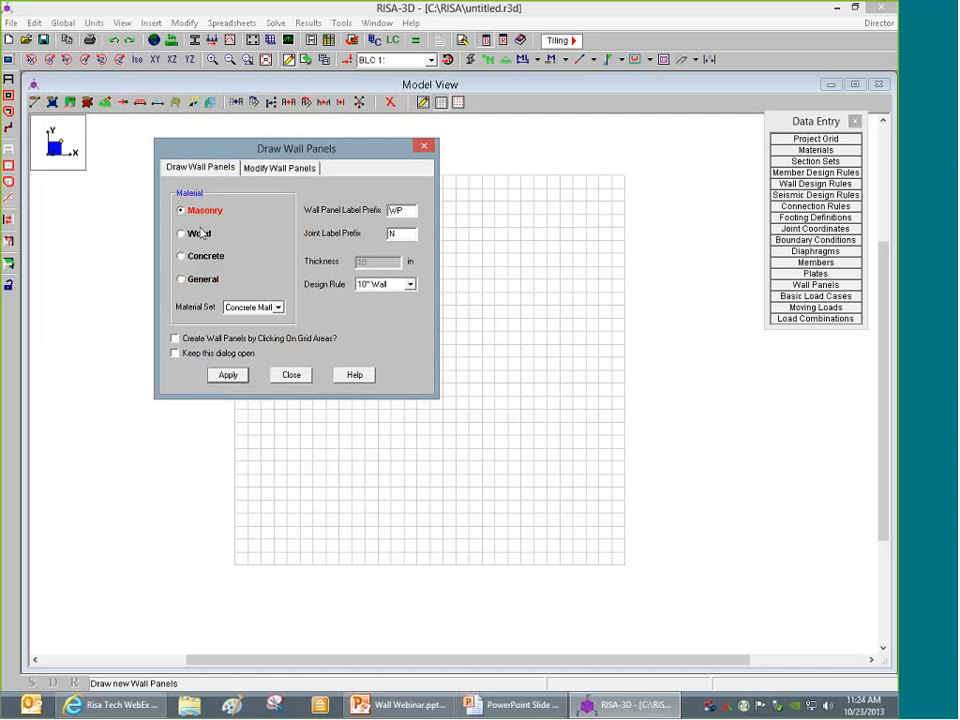
click(202, 282)
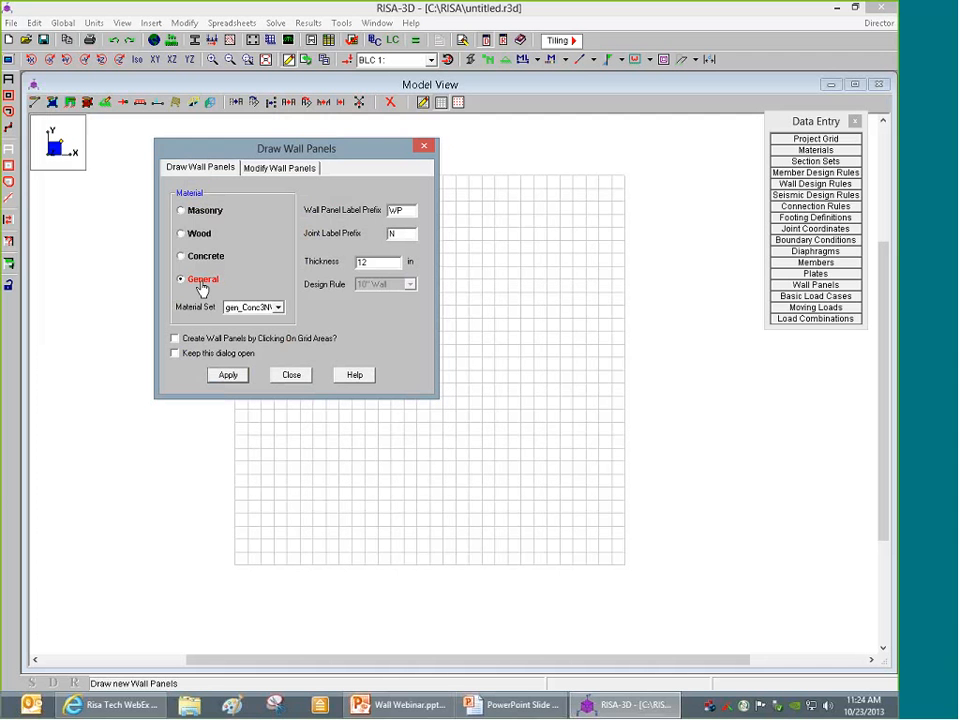
click(185, 210)
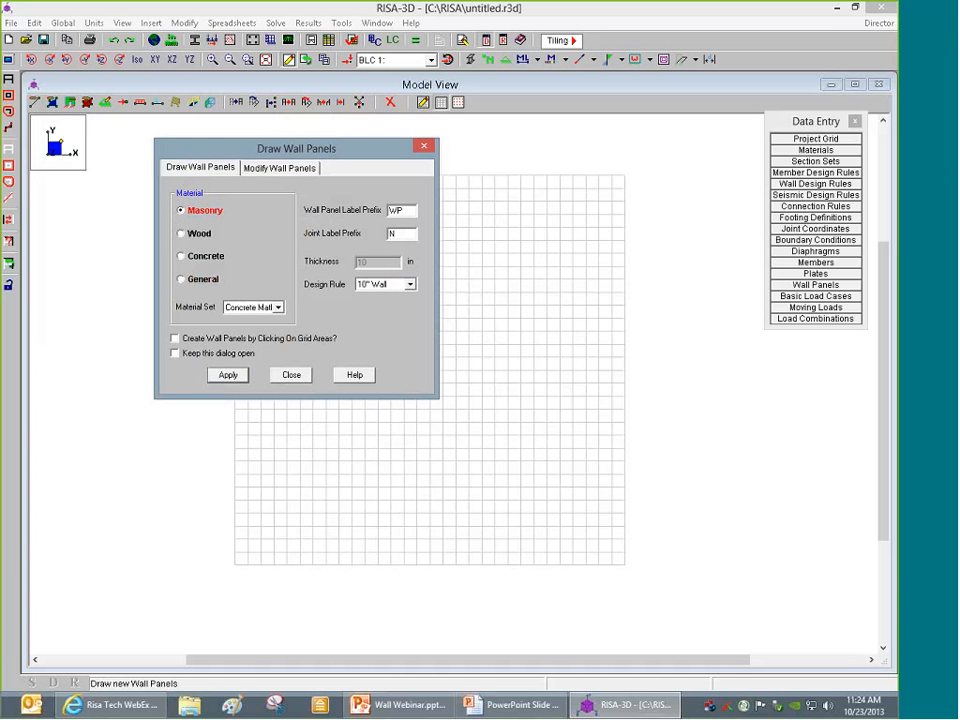
click(278, 307)
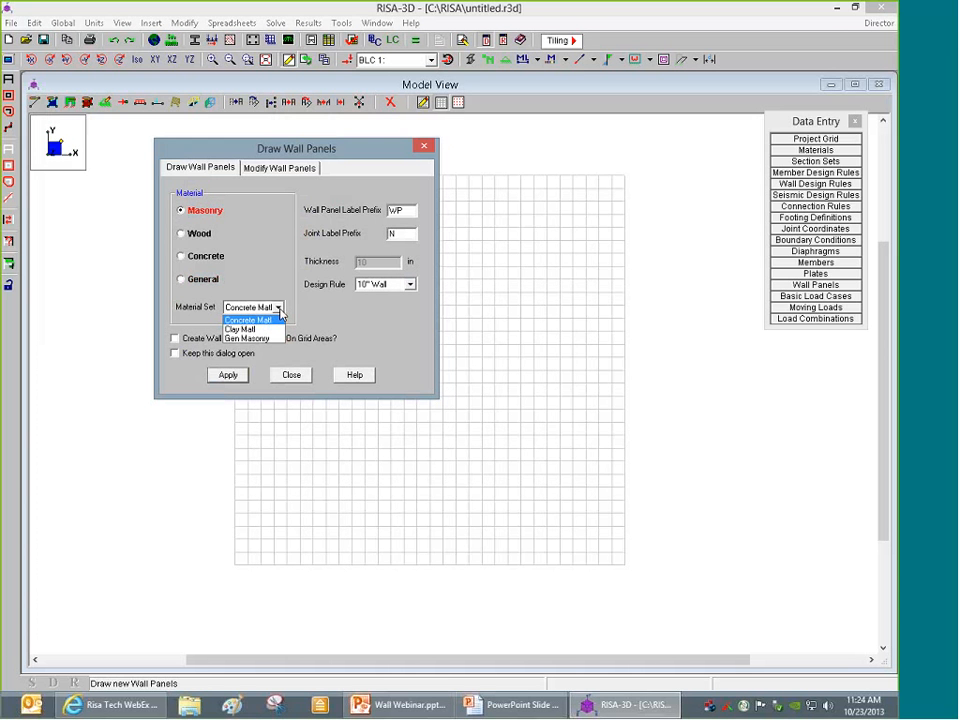
click(270, 321)
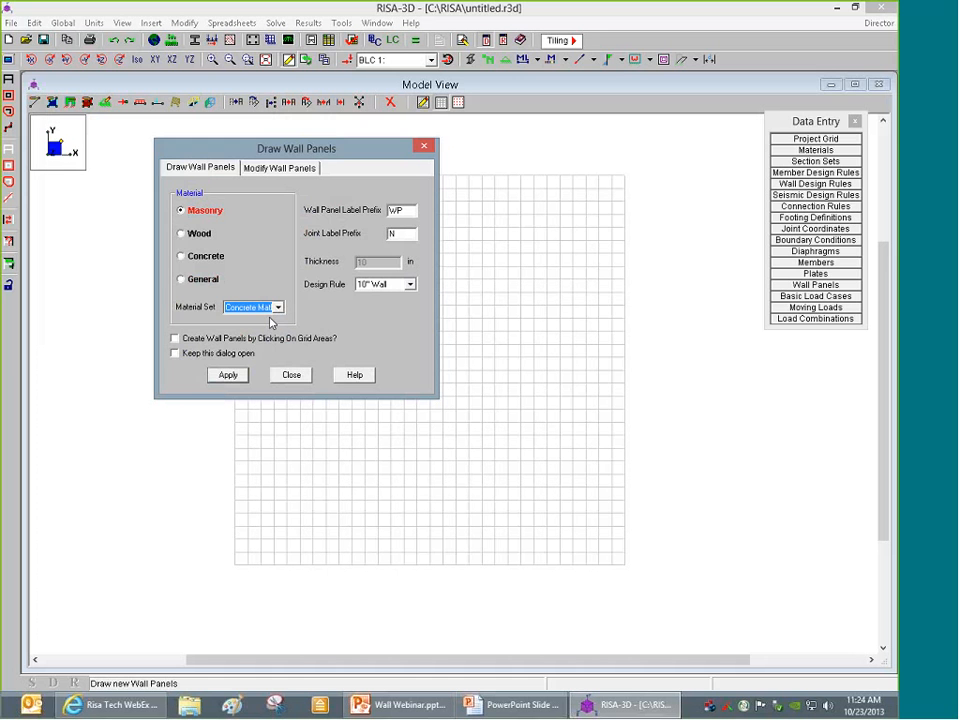
click(291, 375)
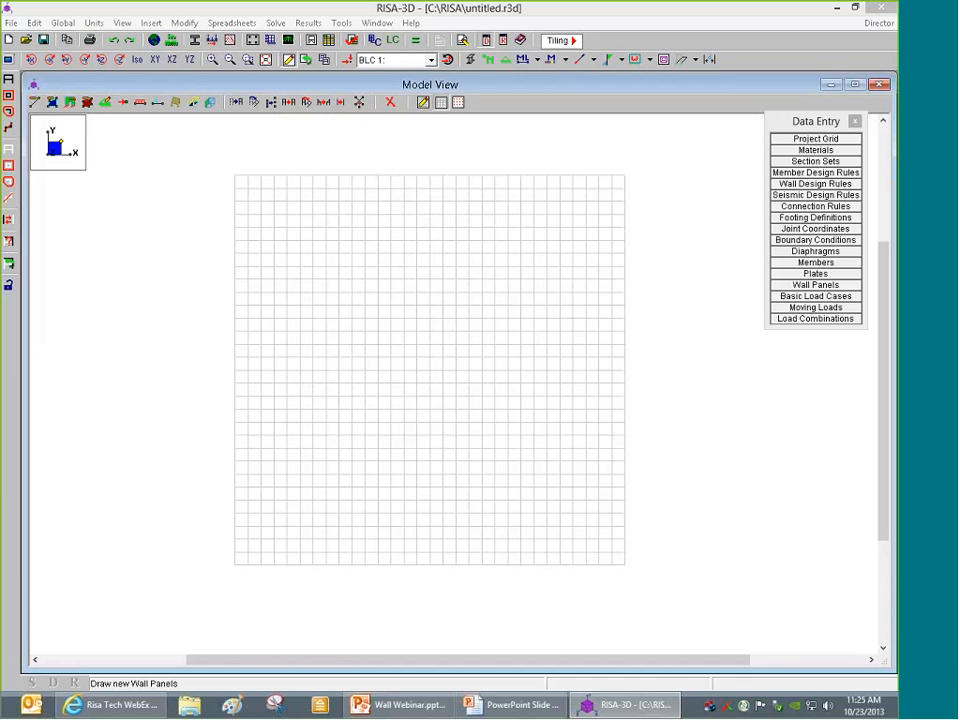
Open the masonry material properties, reposition the spreadsheet, and examine the elastic and shear moduli of Concrete Matl
click(815, 150)
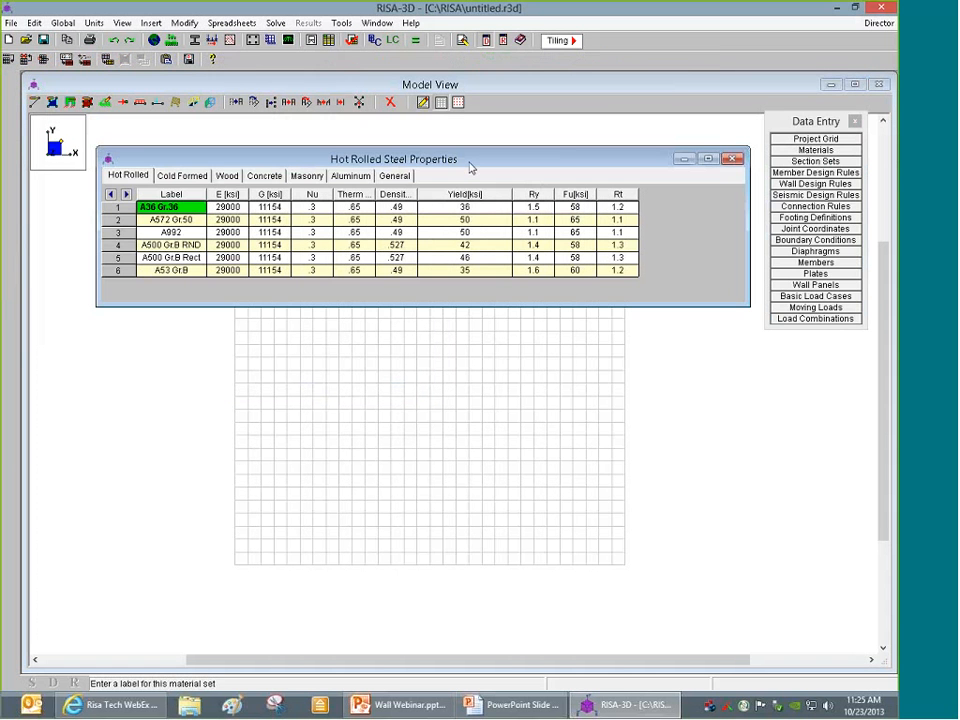
click(301, 178)
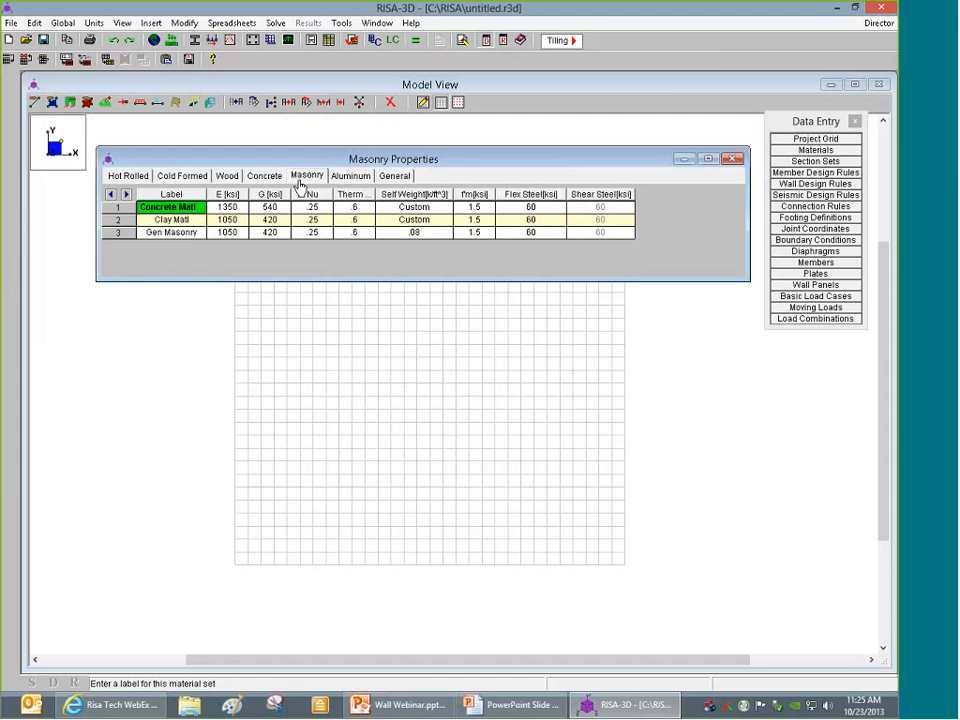
drag(375, 159, 346, 184)
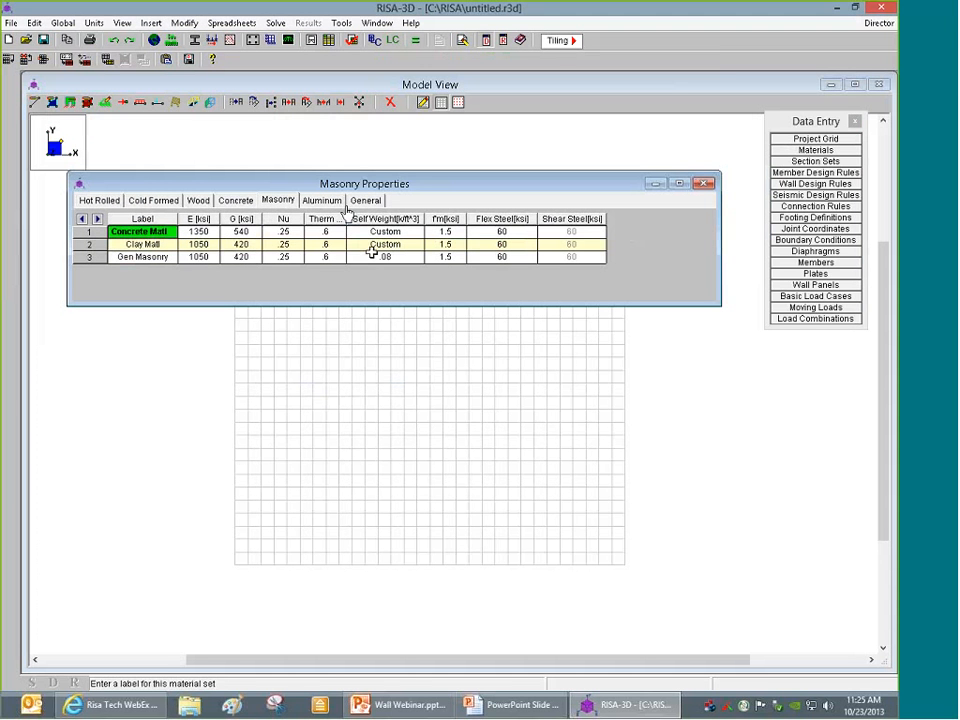
click(170, 248)
click(160, 233)
click(215, 234)
click(236, 237)
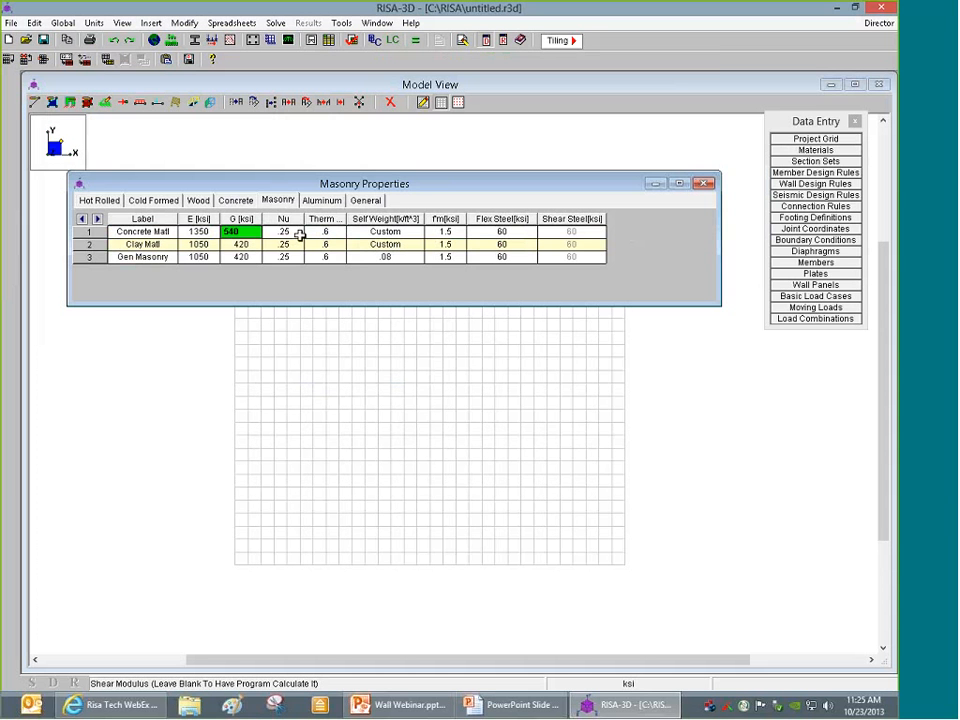
Widen the thermal expansion and self weight columns of the masonry properties, and check the thermal coefficient of Concrete Matl
drag(337, 220, 370, 226)
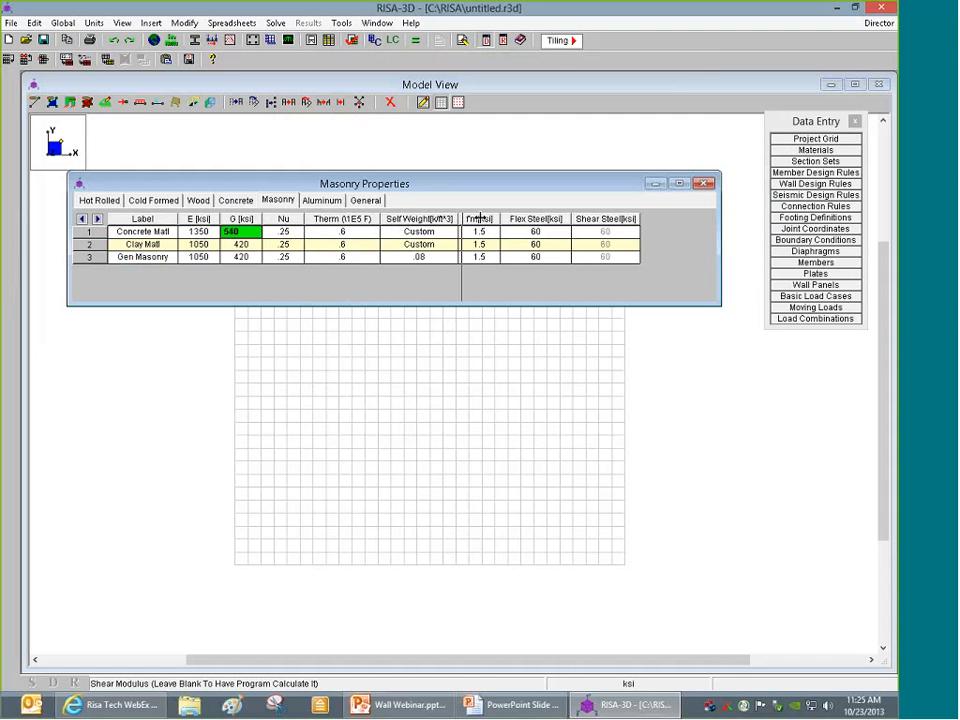
mouse_move(458, 219)
mouse_down()
mouse_move(492, 219)
mouse_move(470, 219)
mouse_up()
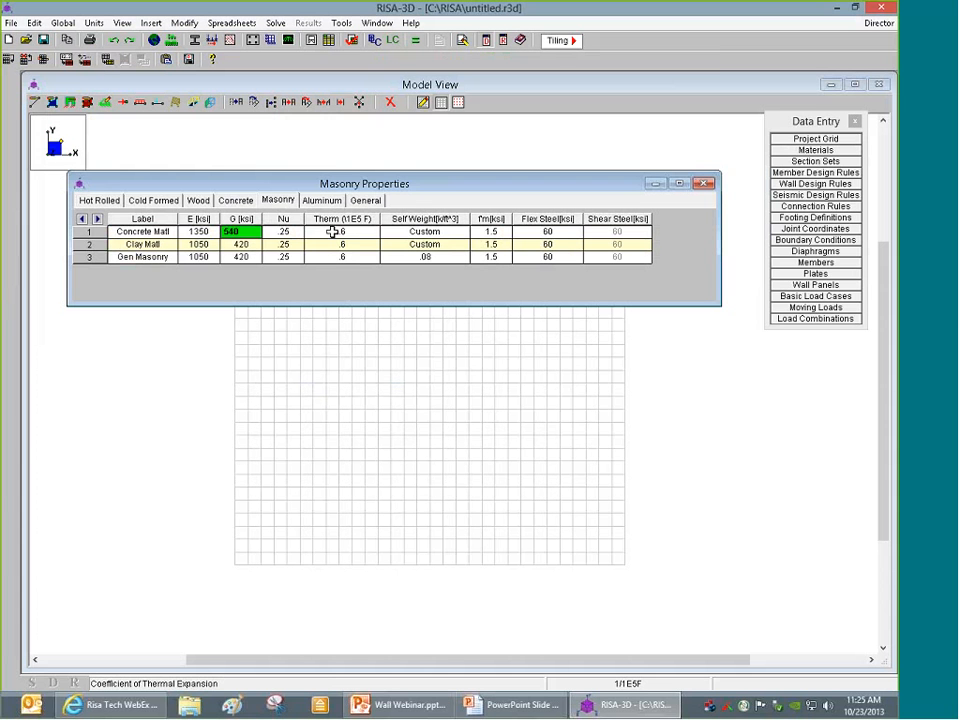
click(332, 231)
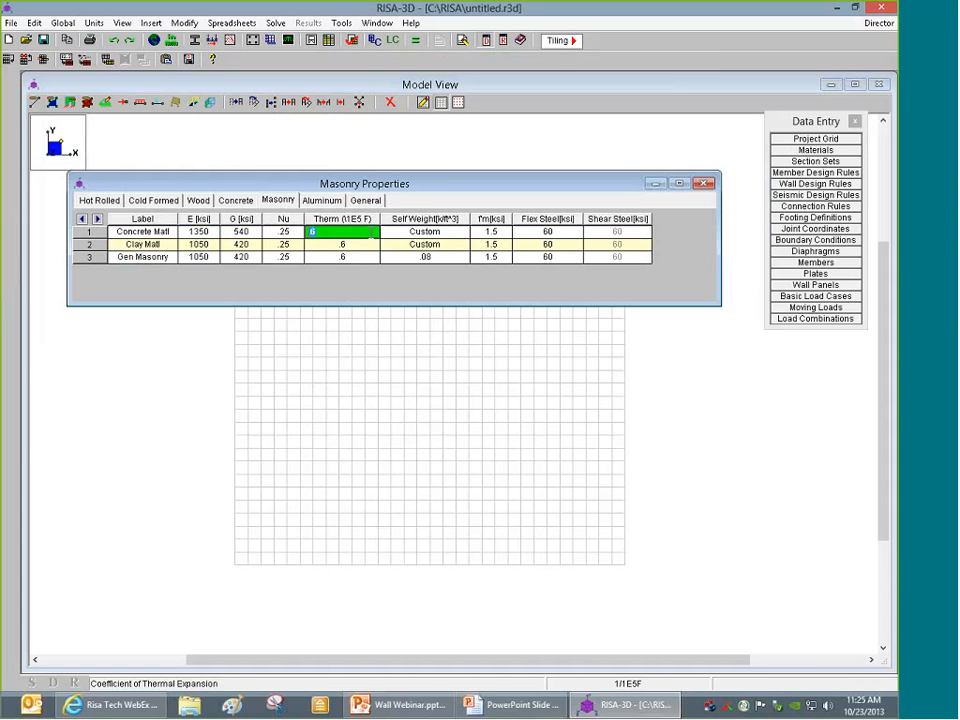
Set Concrete Matl's self weight to be calculated from block and grout properties, using Conc 115 pcf block and 140 pcf grout
click(435, 231)
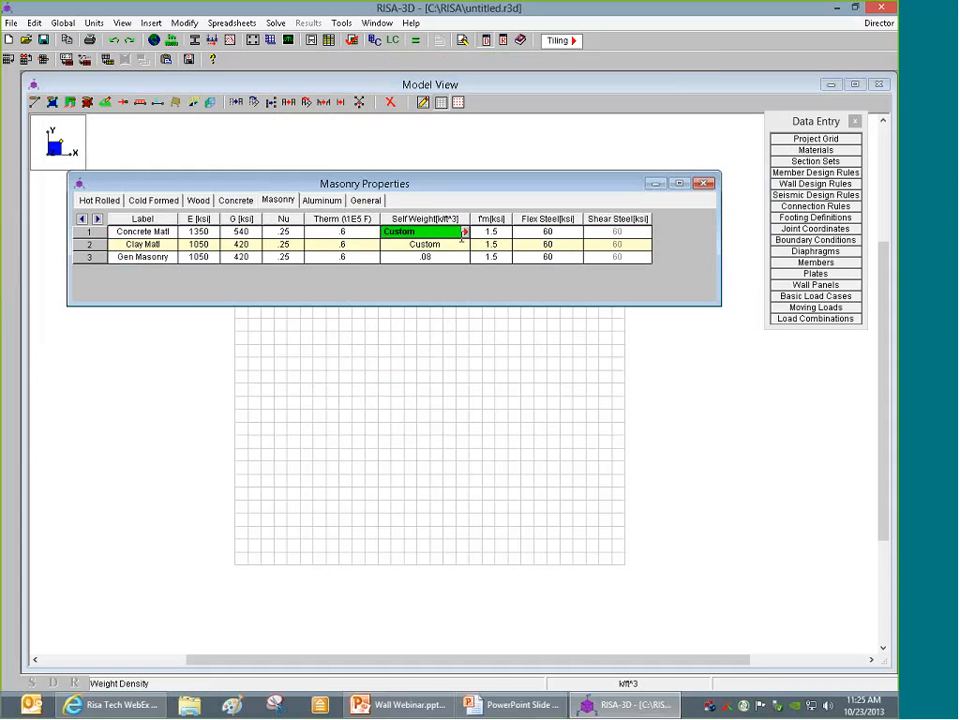
key(Left)
click(432, 232)
click(465, 232)
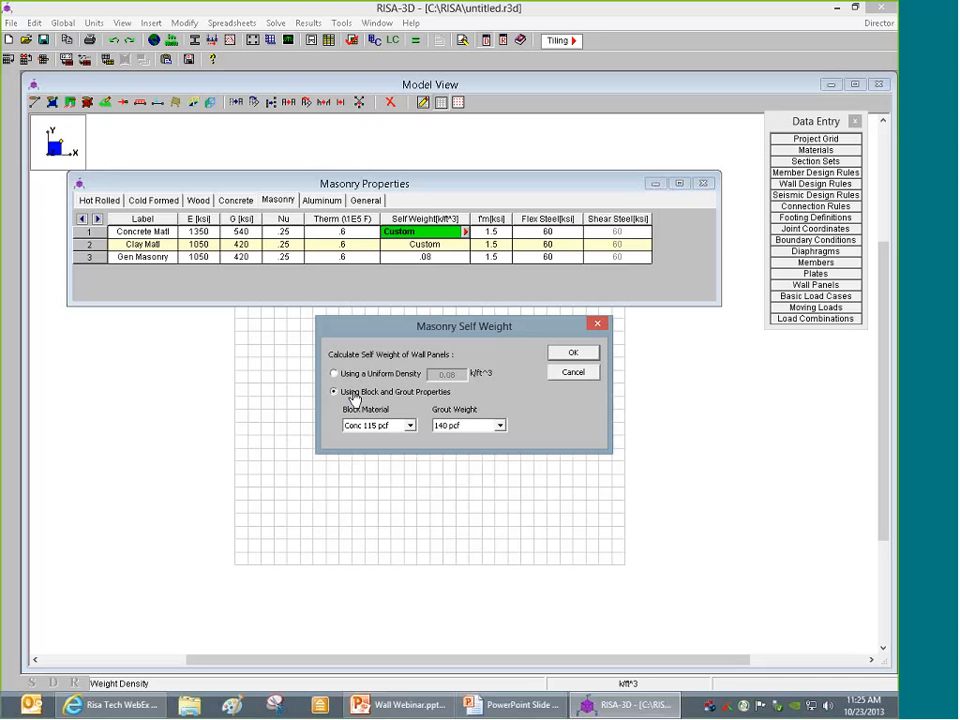
click(409, 425)
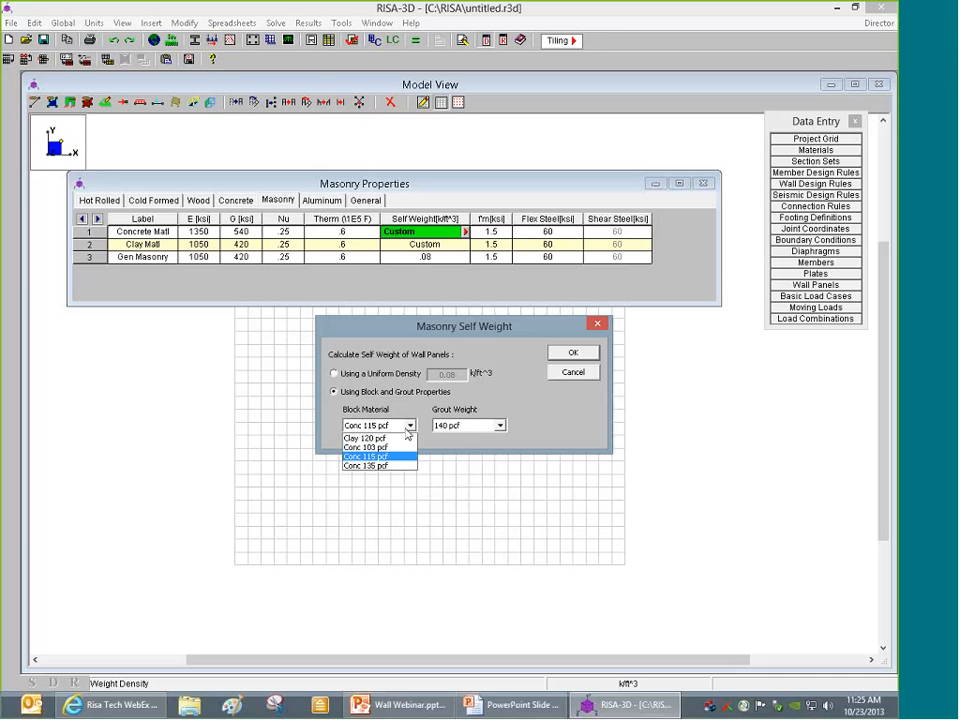
click(398, 457)
click(467, 429)
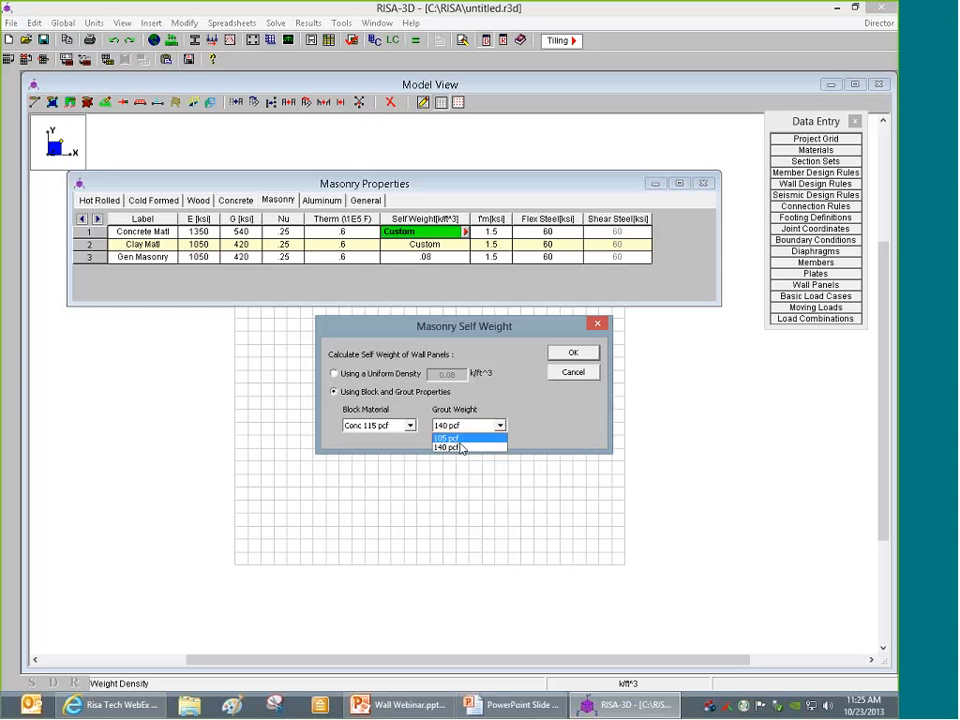
click(459, 451)
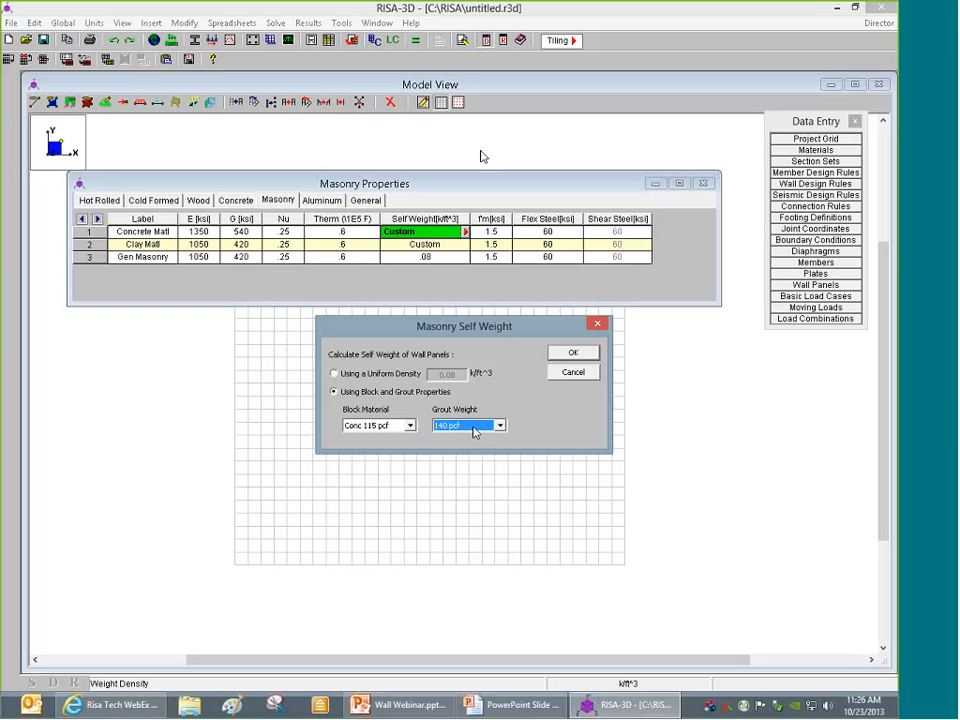
click(449, 394)
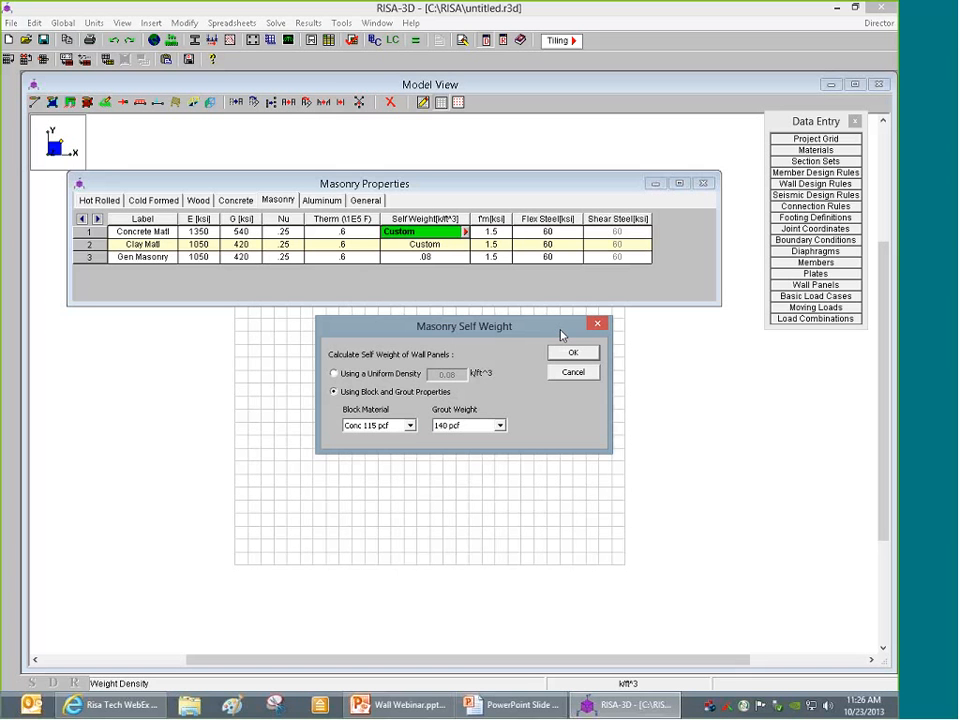
click(570, 352)
click(491, 232)
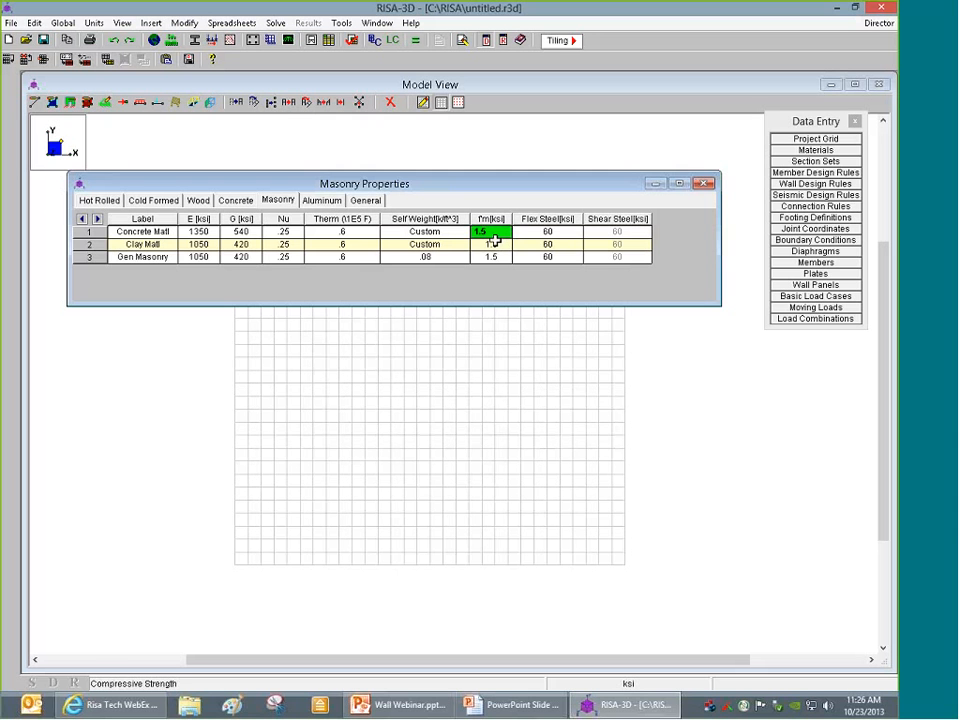
Examine Concrete Matl's compressive strength and flexural steel strength, and close the masonry properties
double_click(503, 235)
click(541, 233)
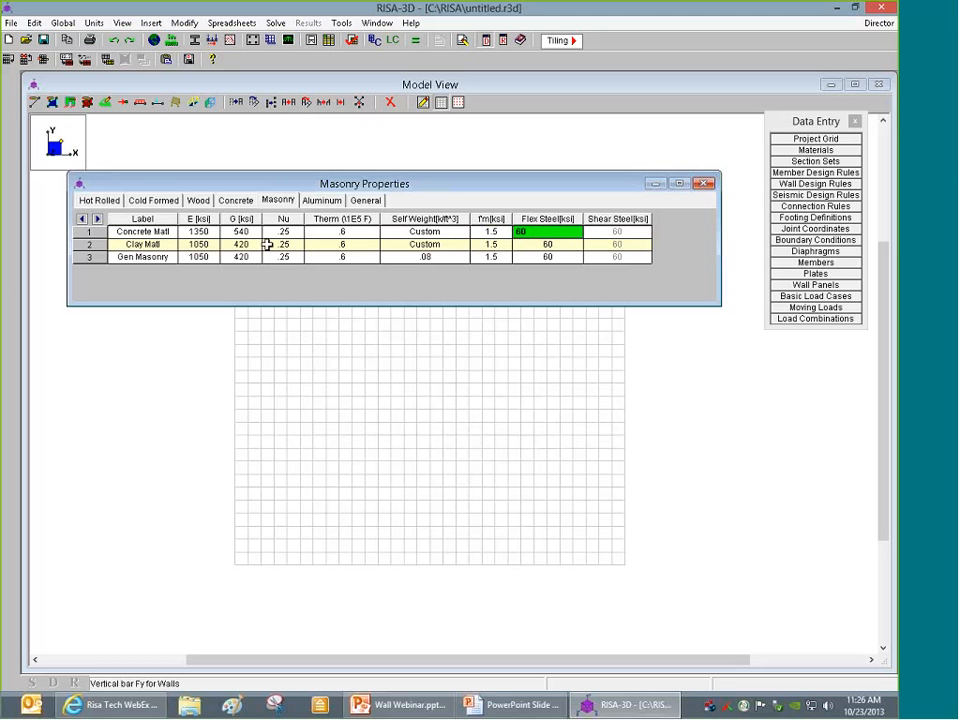
click(702, 184)
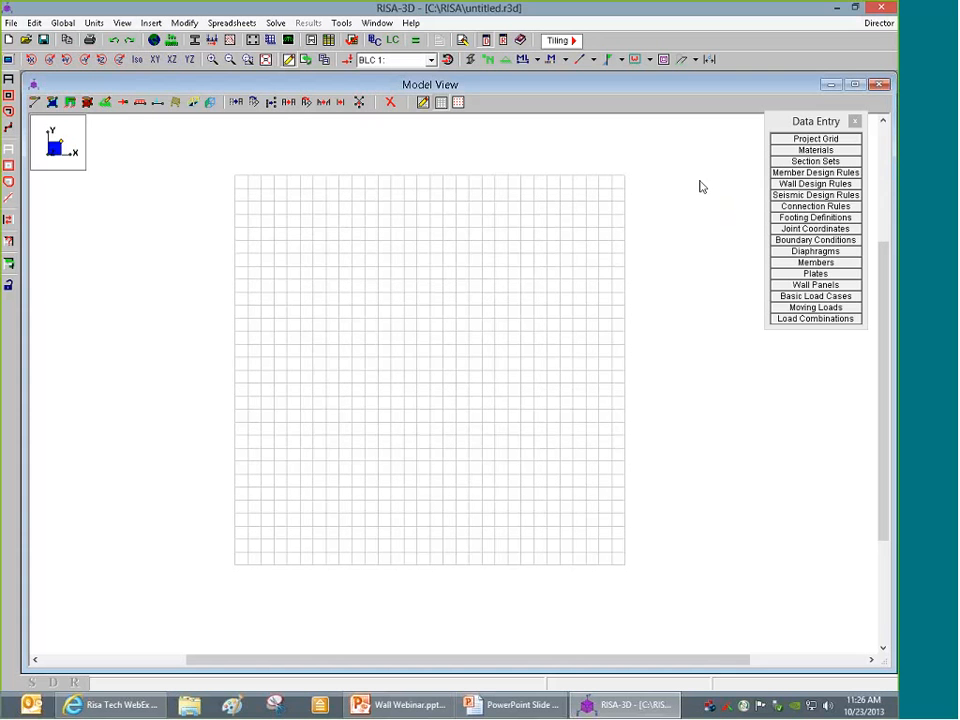
Draw a masonry wall panel 15 ft wide and 12 ft high from the origin, using Concrete Matl and the 10" Wall design rule
click(70, 102)
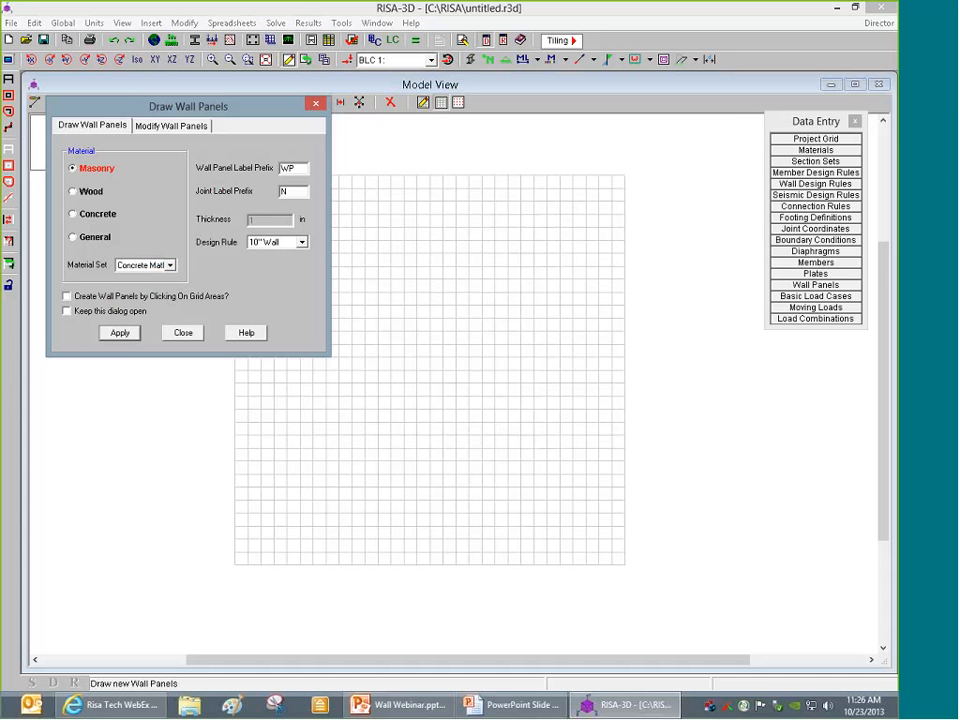
click(119, 334)
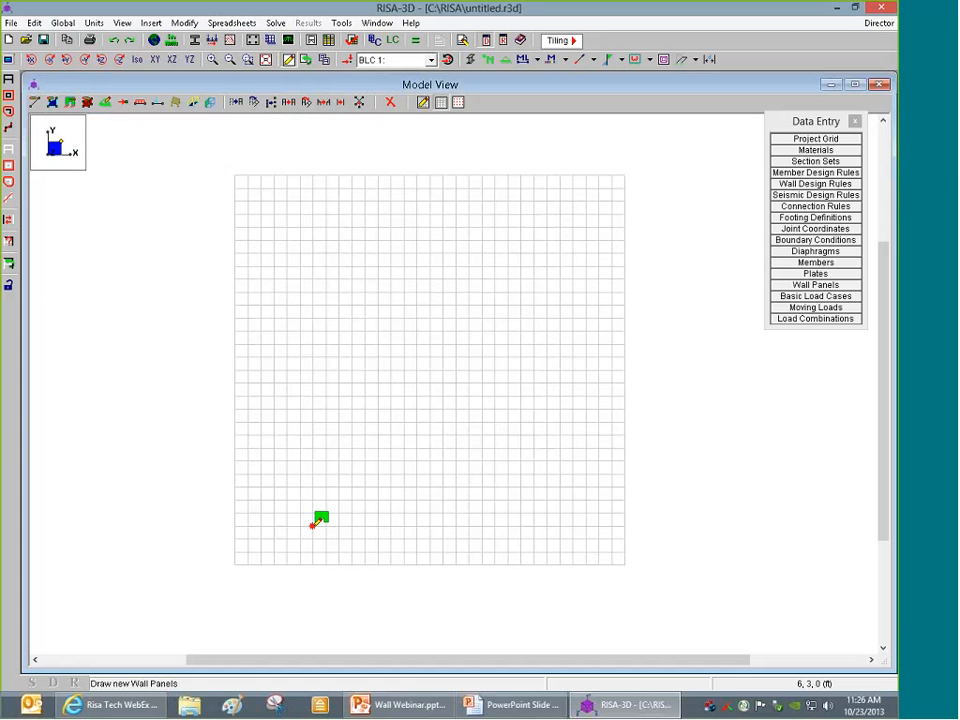
click(235, 565)
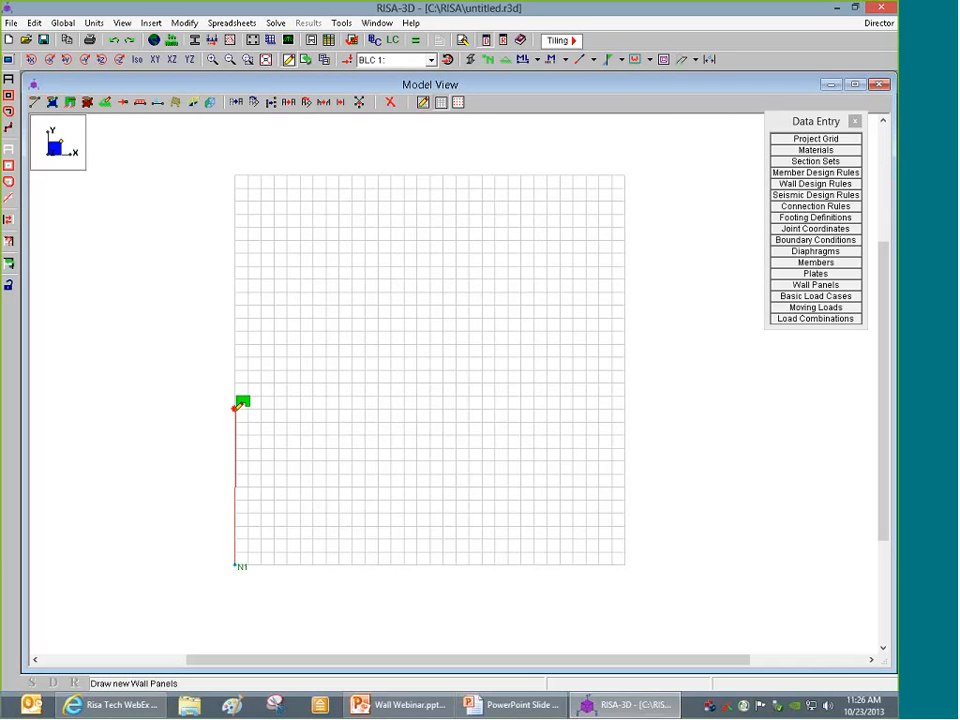
click(235, 409)
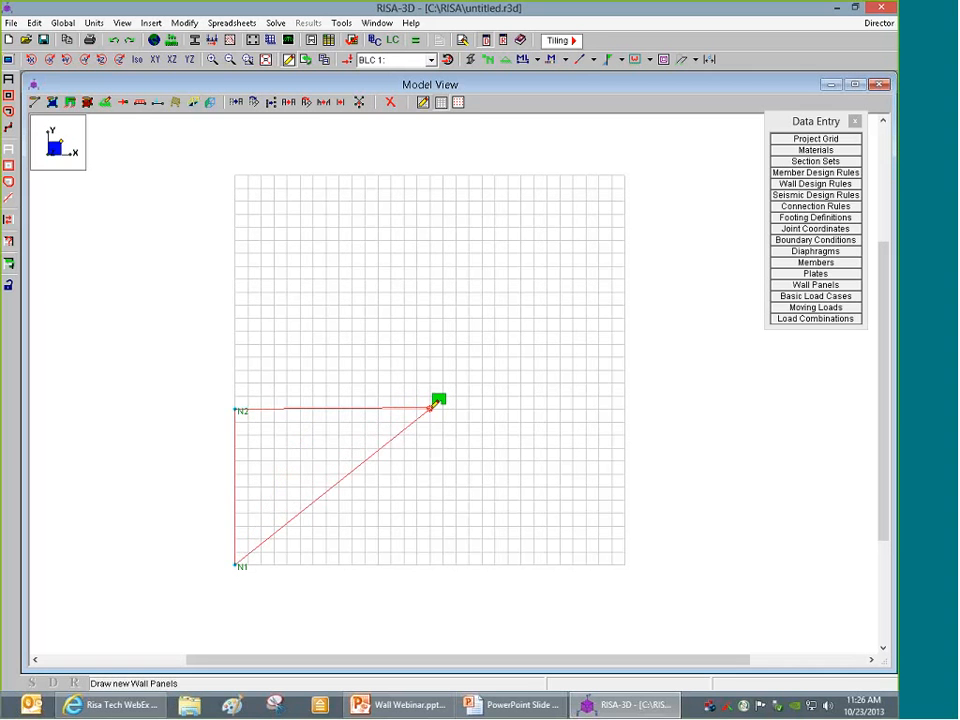
click(430, 409)
click(430, 565)
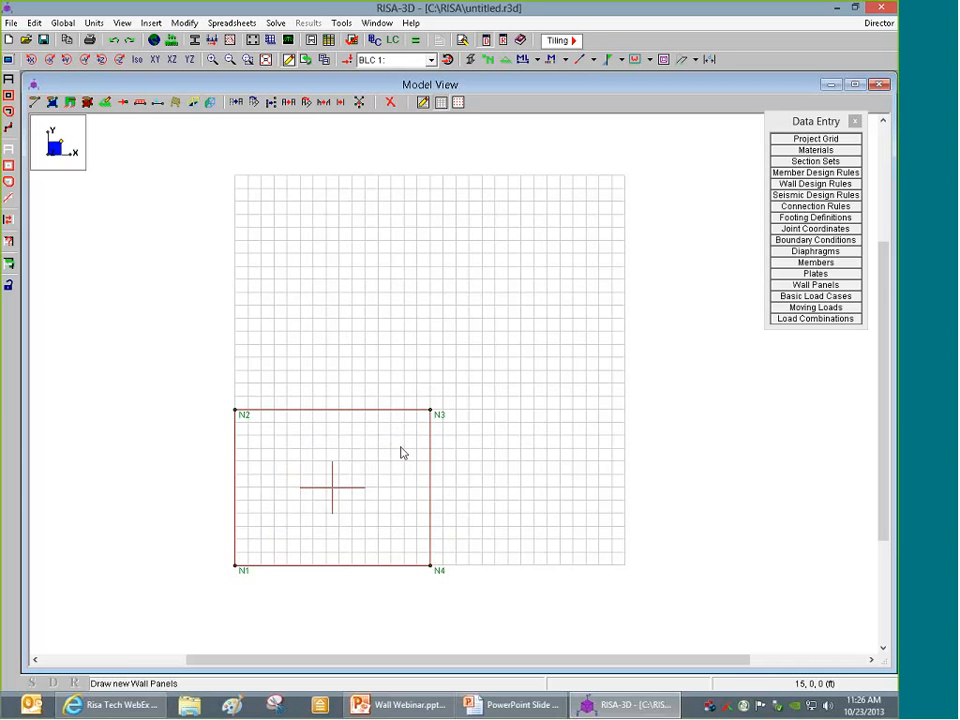
Open the new wall panel in the Wall Panel Editor and reposition the editor window
scroll(400, 453, up, 2)
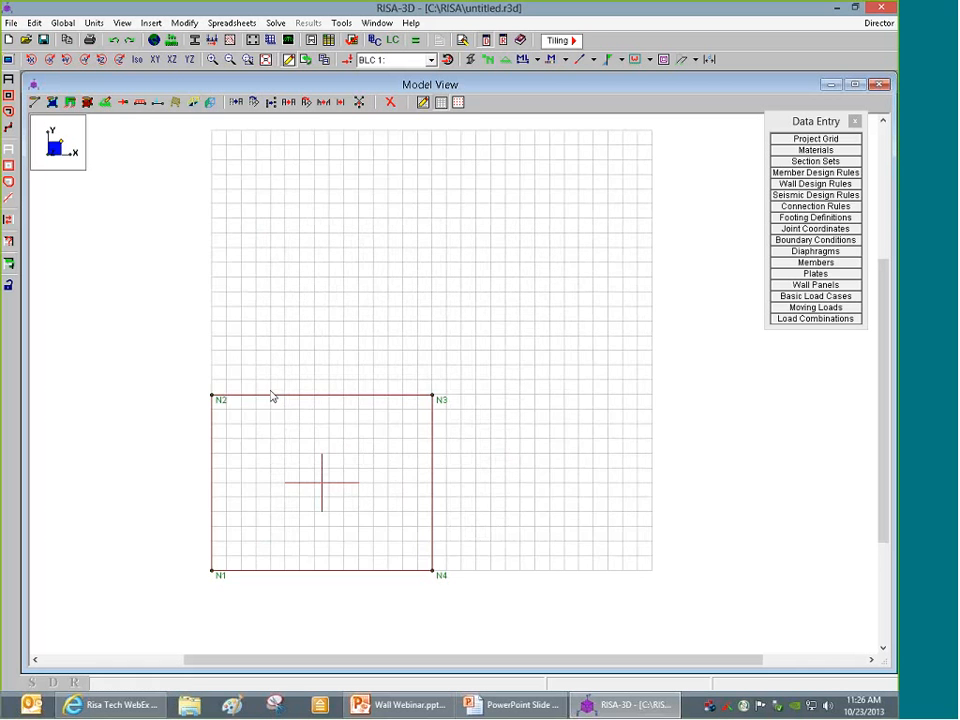
click(137, 60)
scroll(345, 370, down, 3)
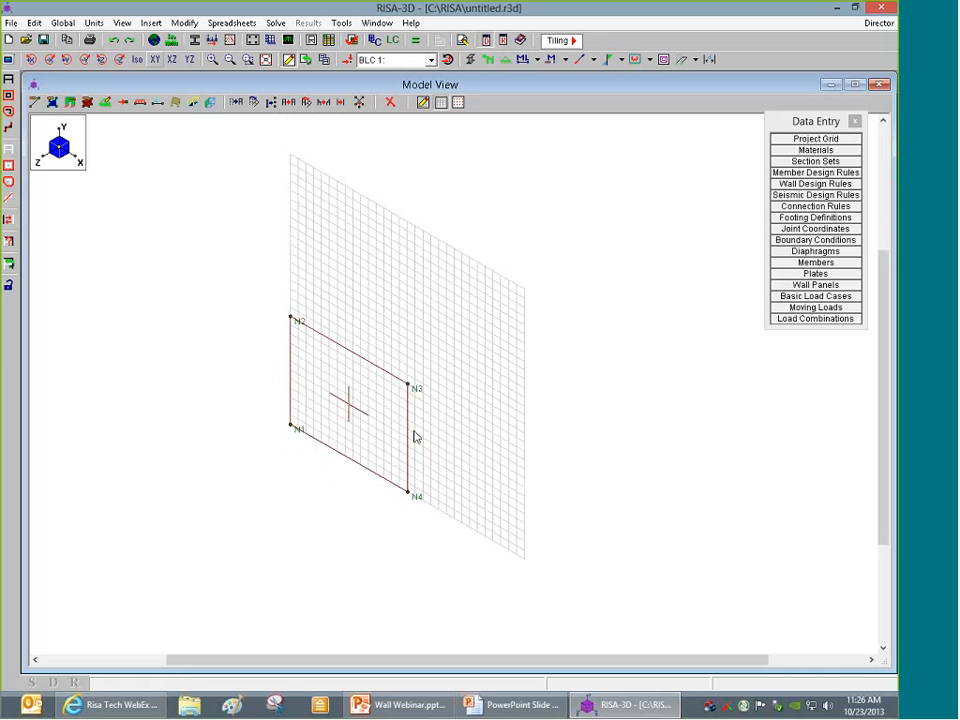
scroll(412, 432, up, 3)
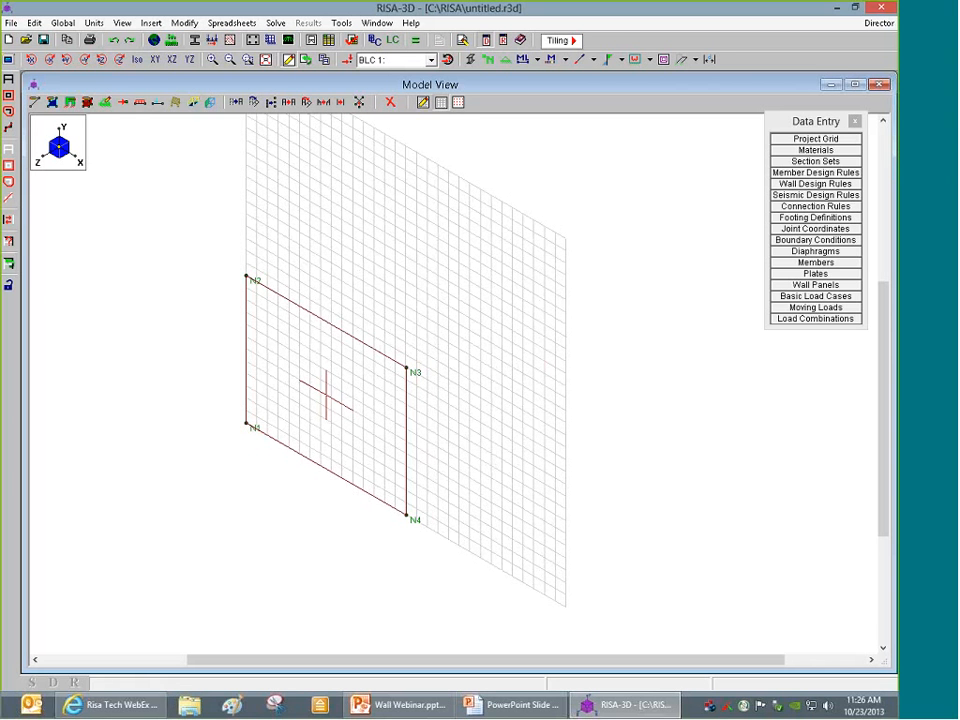
scroll(414, 521, up, 1)
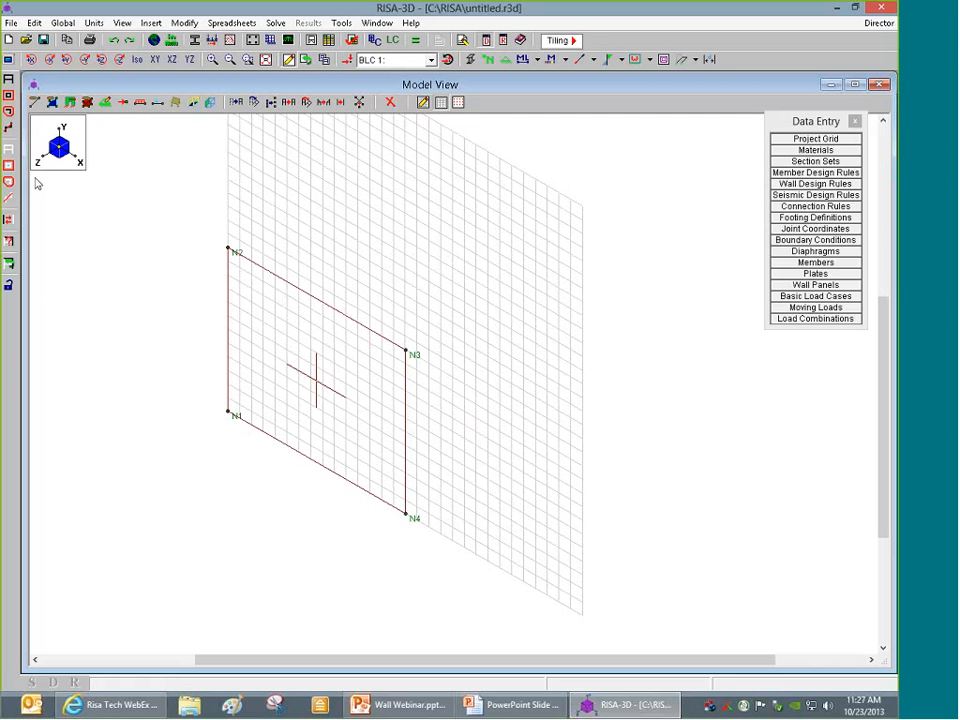
double_click(328, 349)
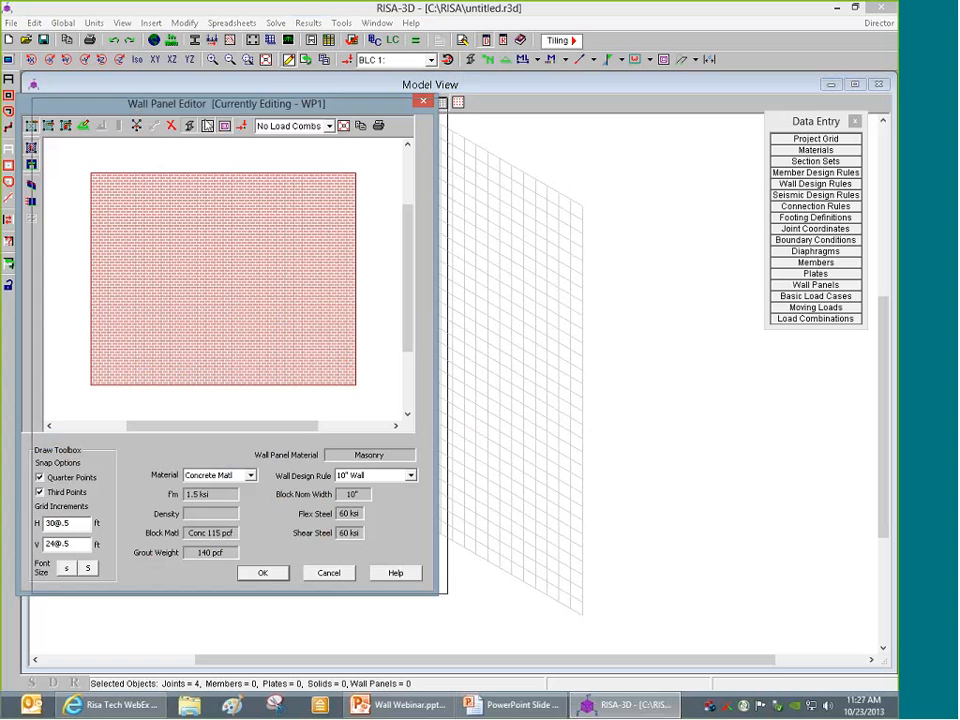
drag(162, 110, 314, 148)
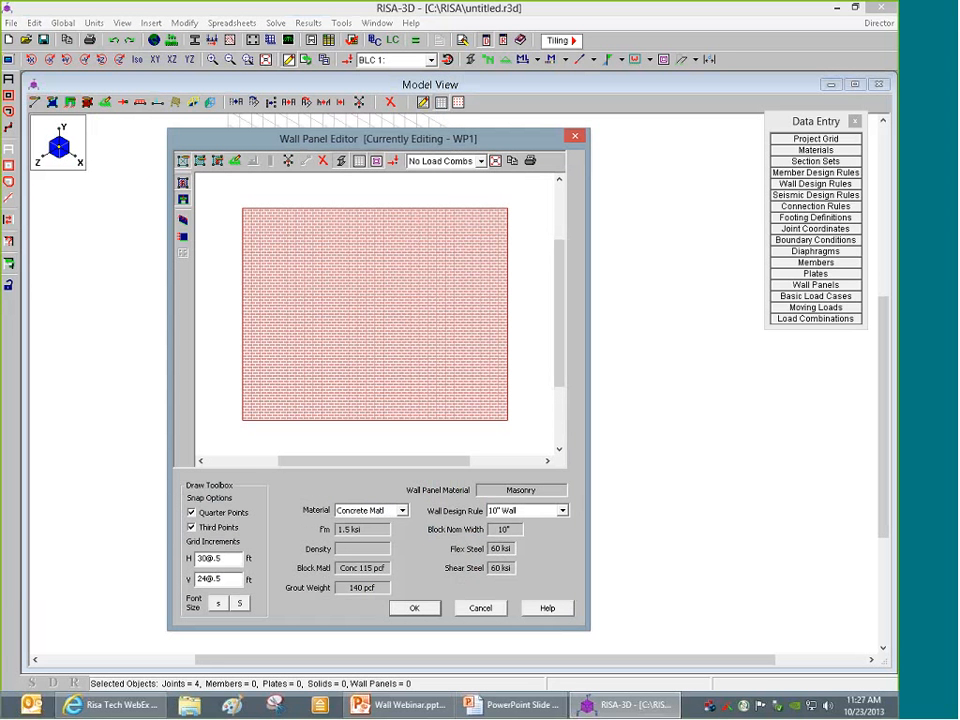
Review the wall panel's material and wall design rule choices, keeping Concrete Matl and 10" Wall
click(401, 511)
click(562, 511)
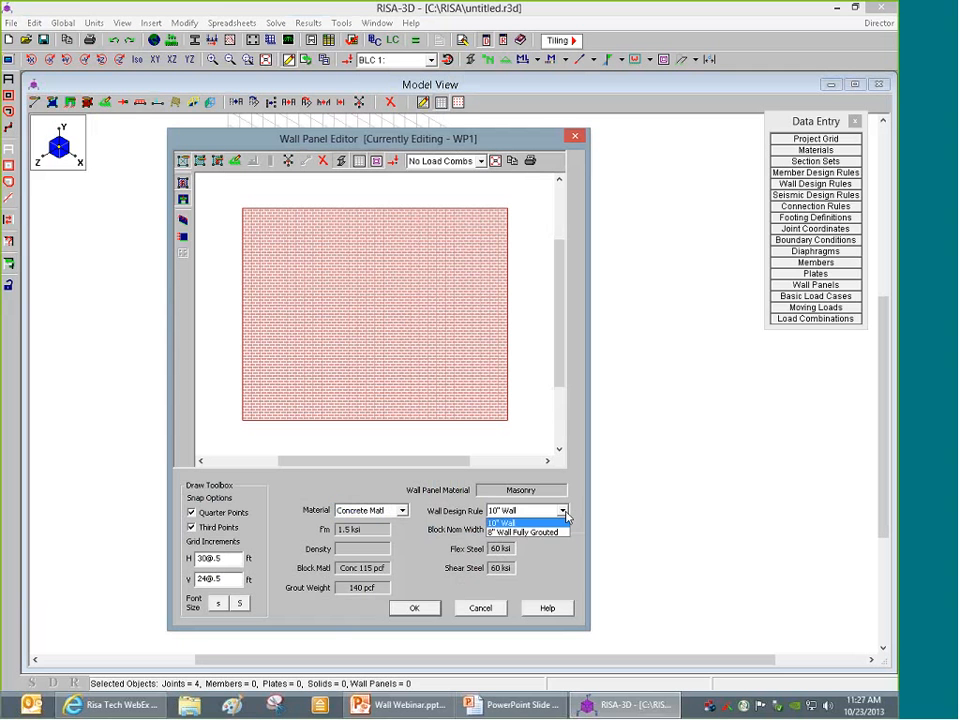
click(505, 522)
click(401, 511)
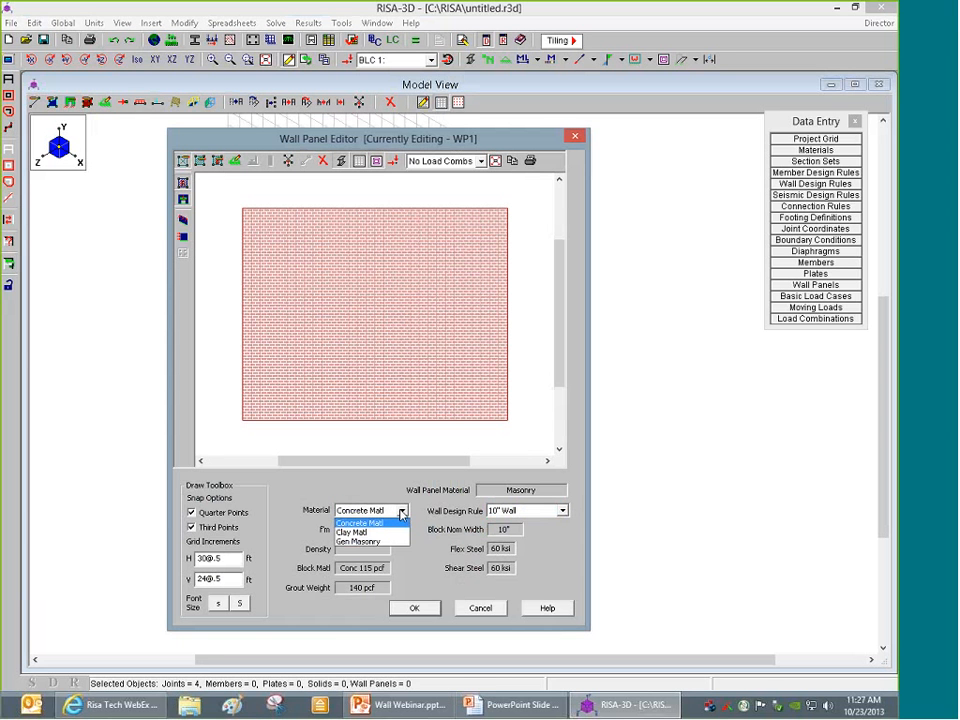
click(360, 523)
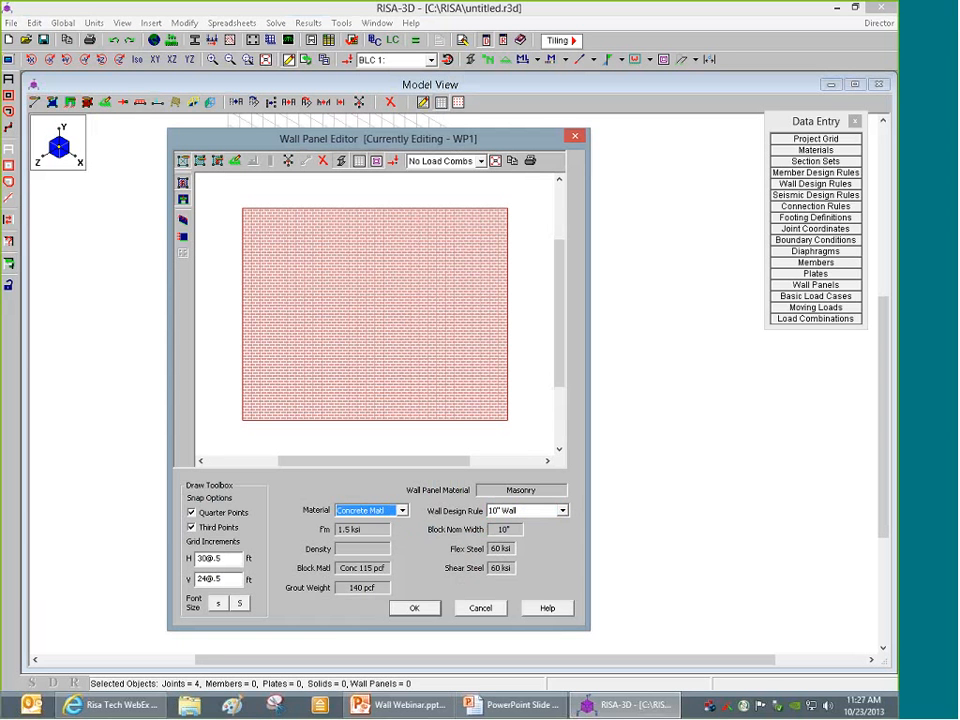
Assign a continuous pinned boundary condition to the wall panel's base edge and accept the panel edits
click(236, 162)
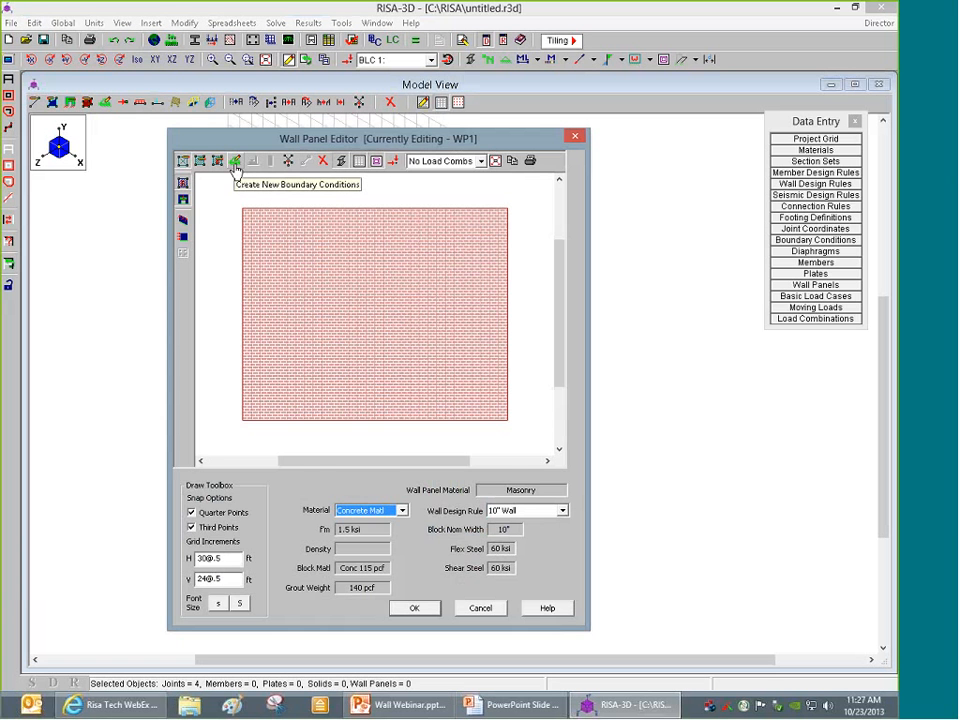
drag(317, 193, 382, 206)
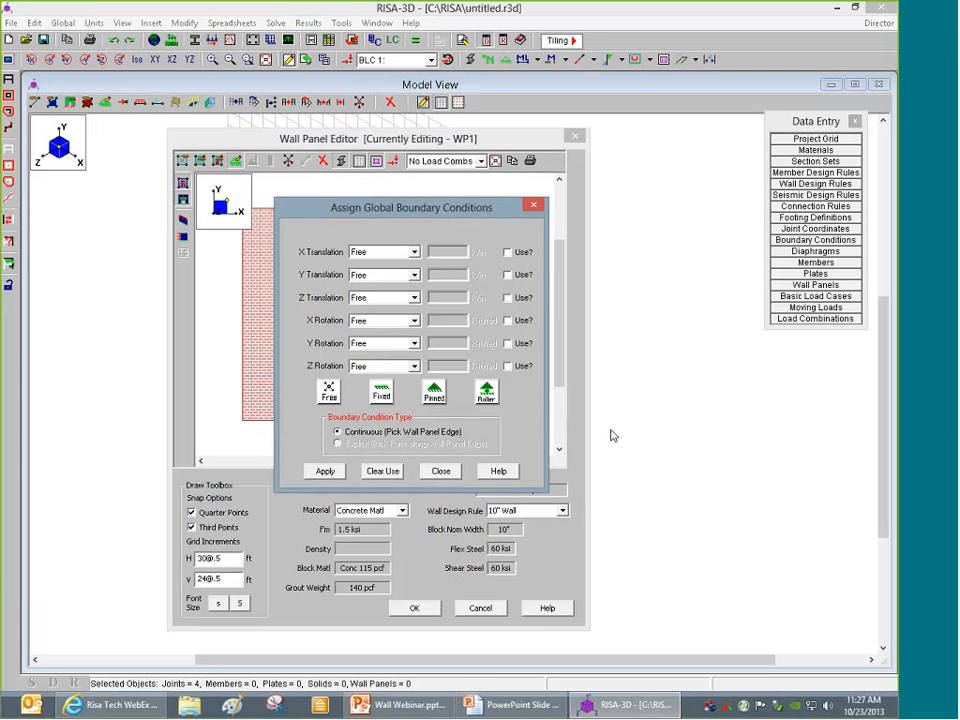
click(434, 396)
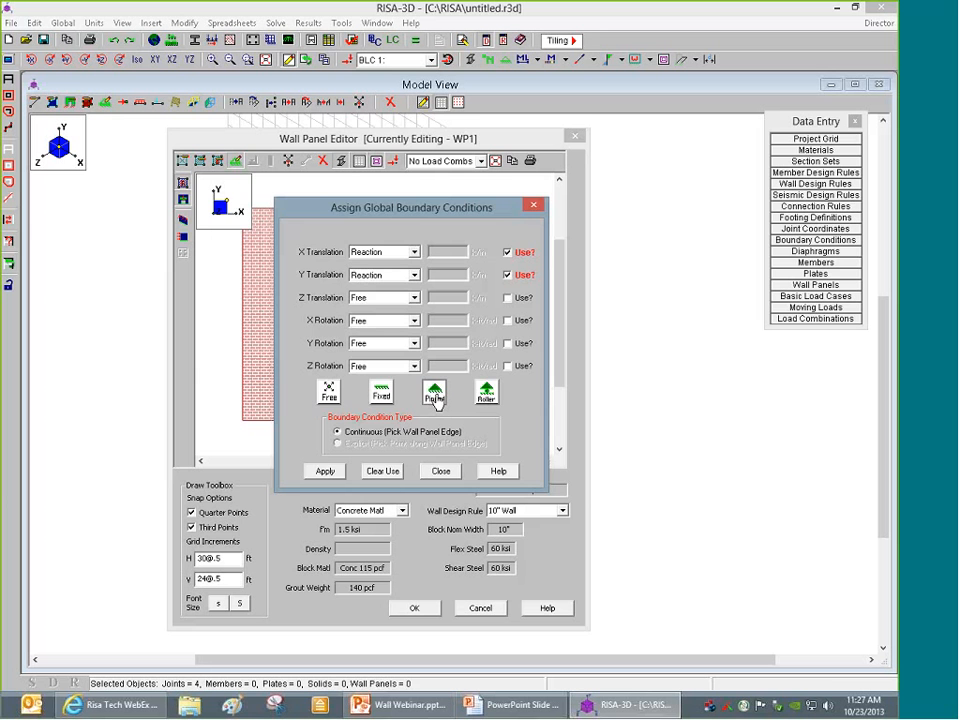
click(325, 471)
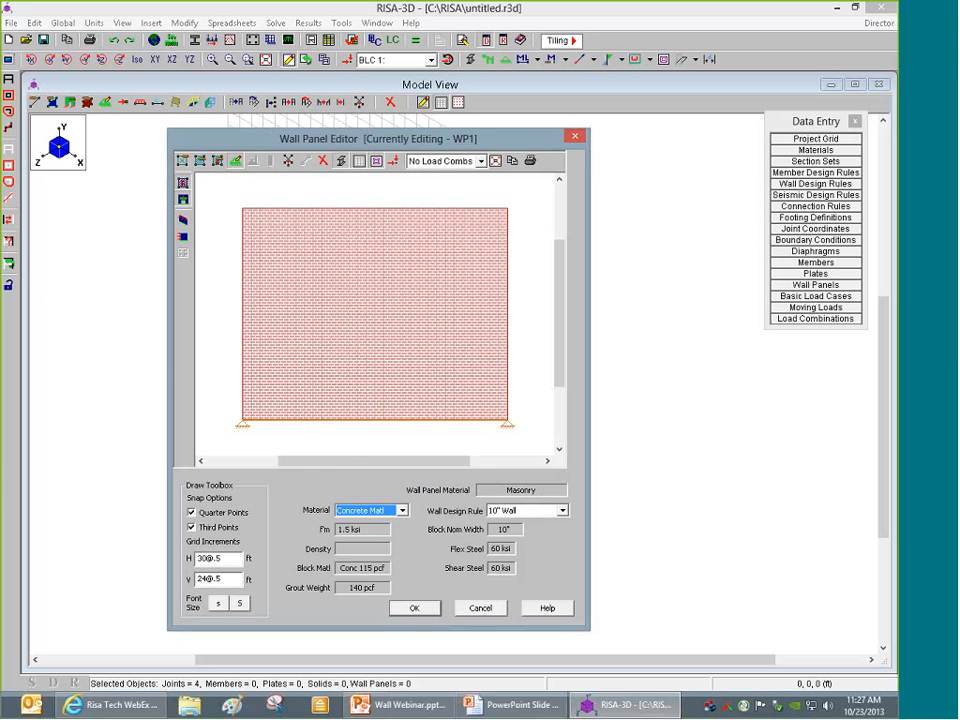
click(418, 609)
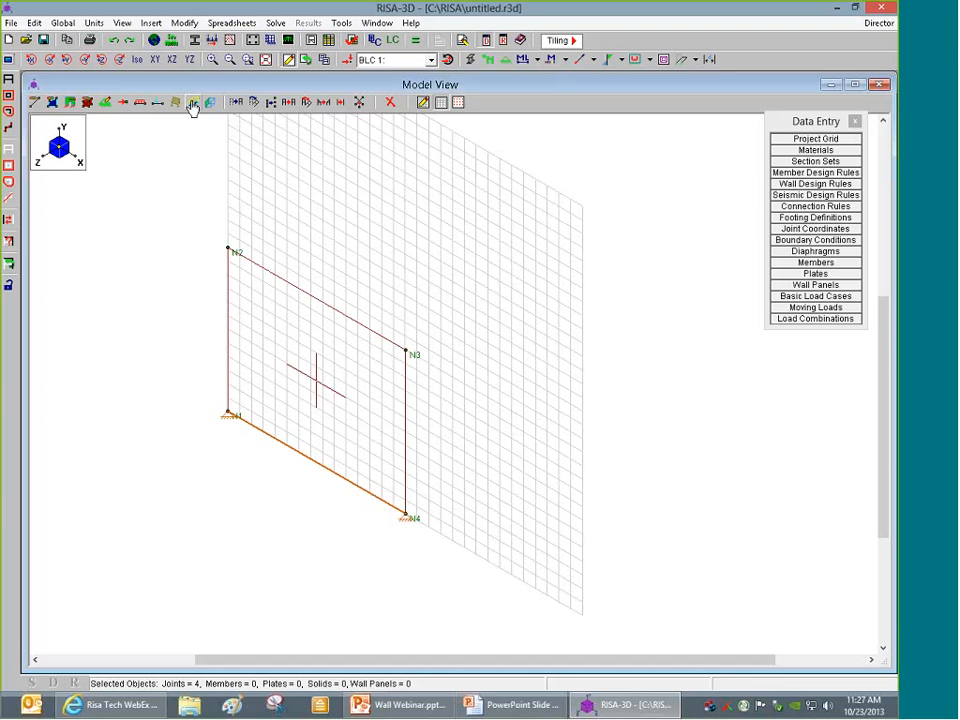
Look at the boundary condition options for individual joints in the model view, without applying any
scroll(223, 429, up, 3)
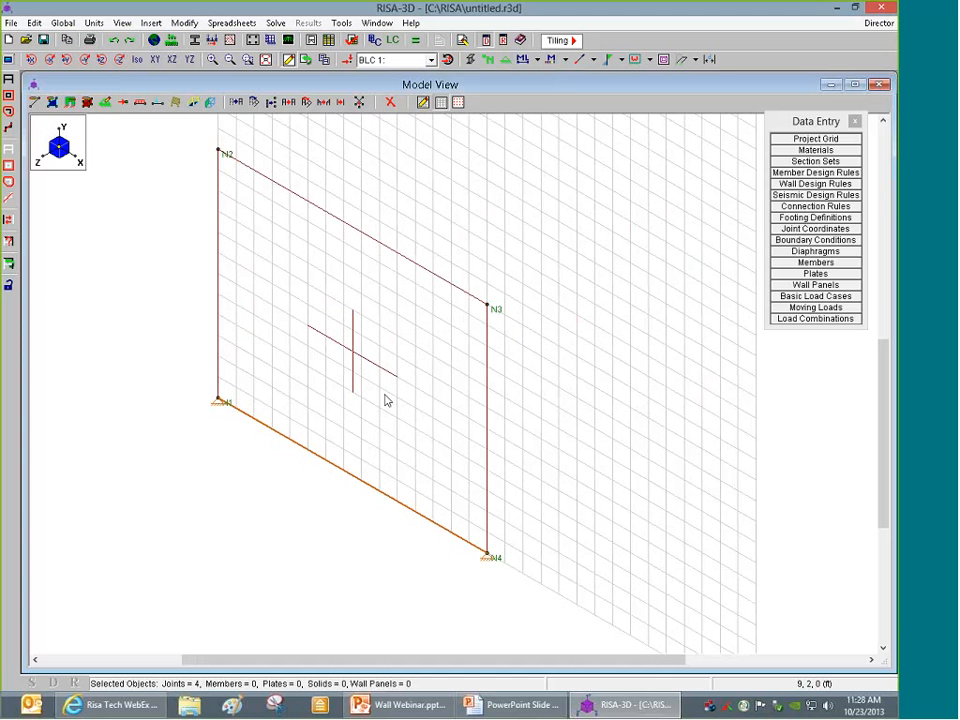
click(105, 102)
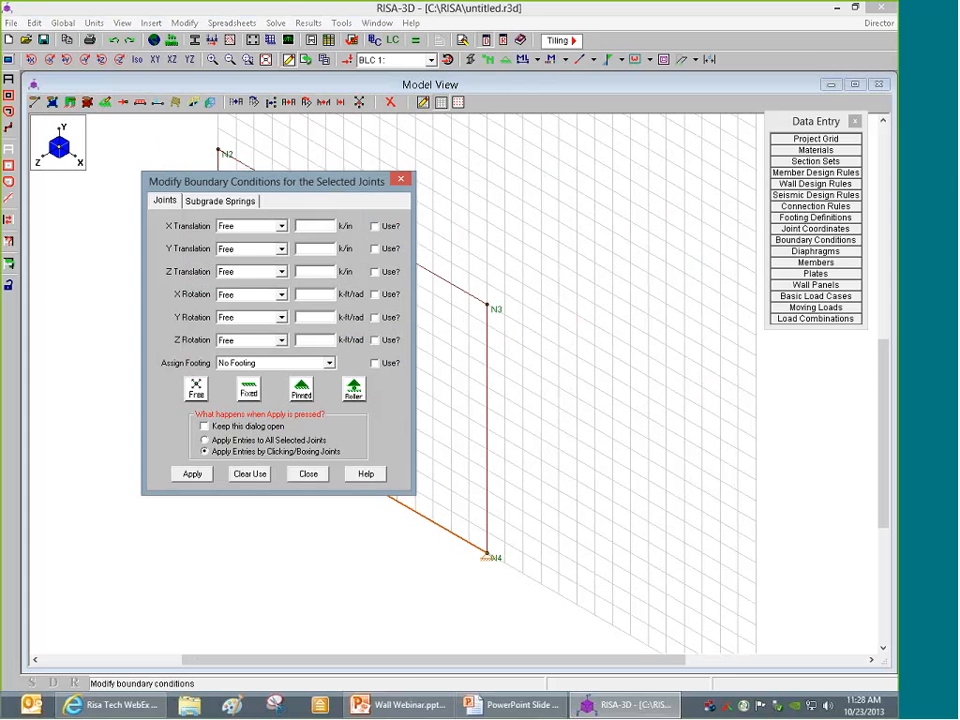
click(310, 476)
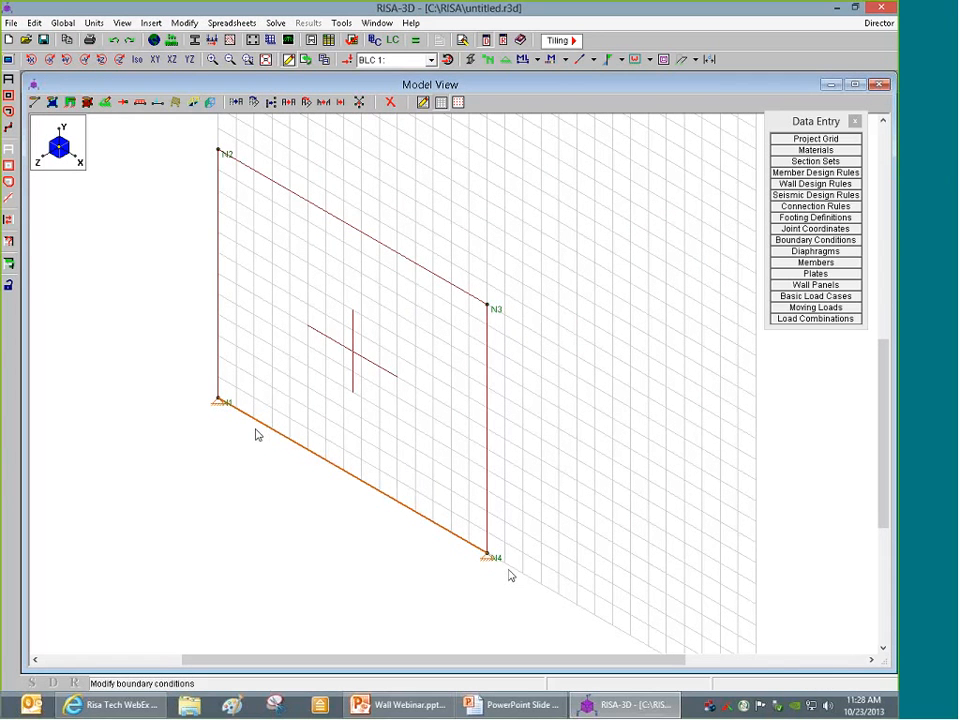
Add a continuous boundary condition along the wall panel's upper edge, with X and Y translation Free and Z translation Reaction
scroll(365, 364, down, 3)
scroll(447, 335, up, 3)
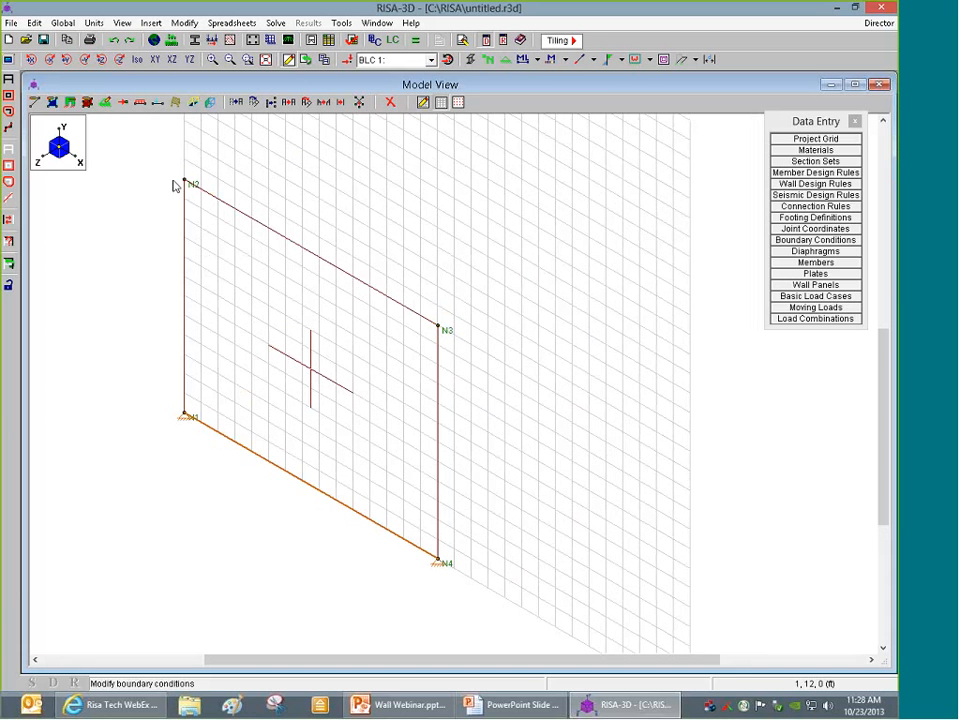
double_click(332, 335)
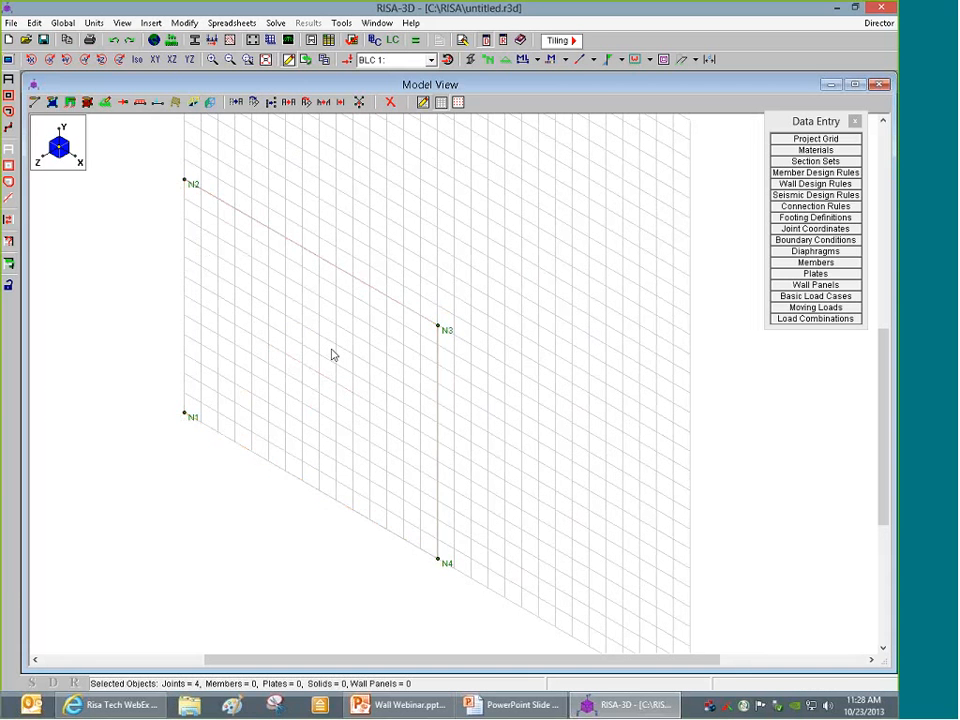
drag(190, 102, 329, 164)
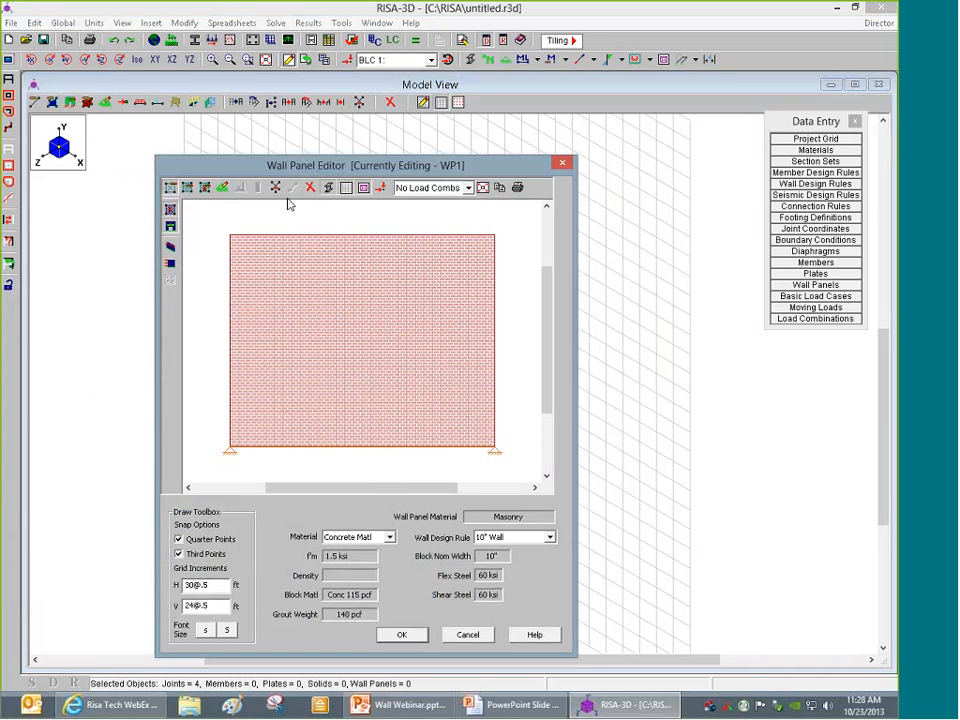
click(223, 190)
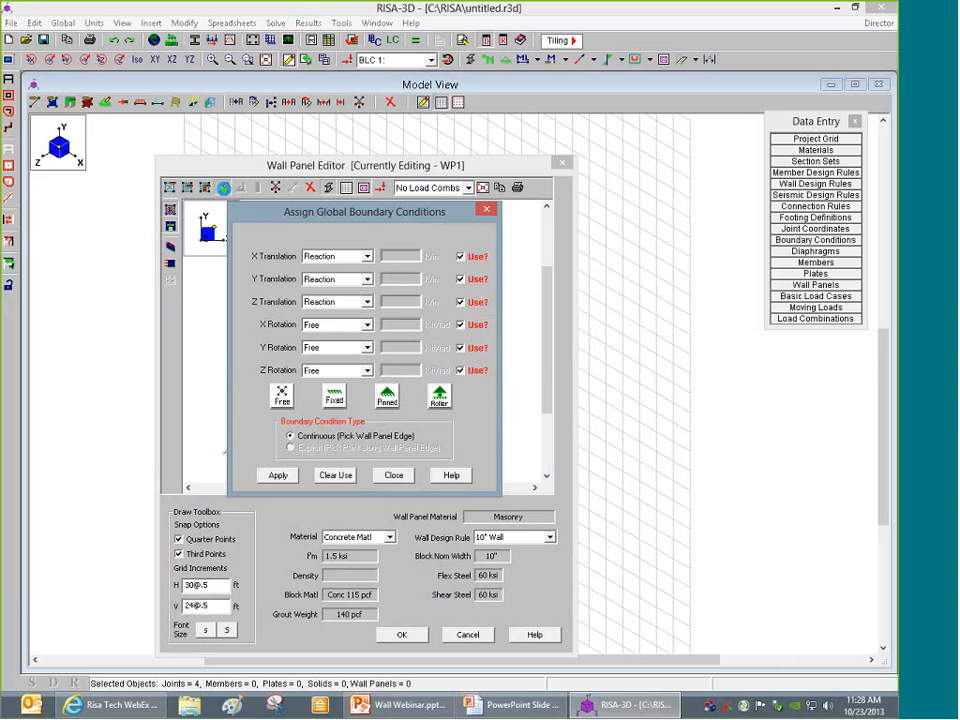
click(335, 281)
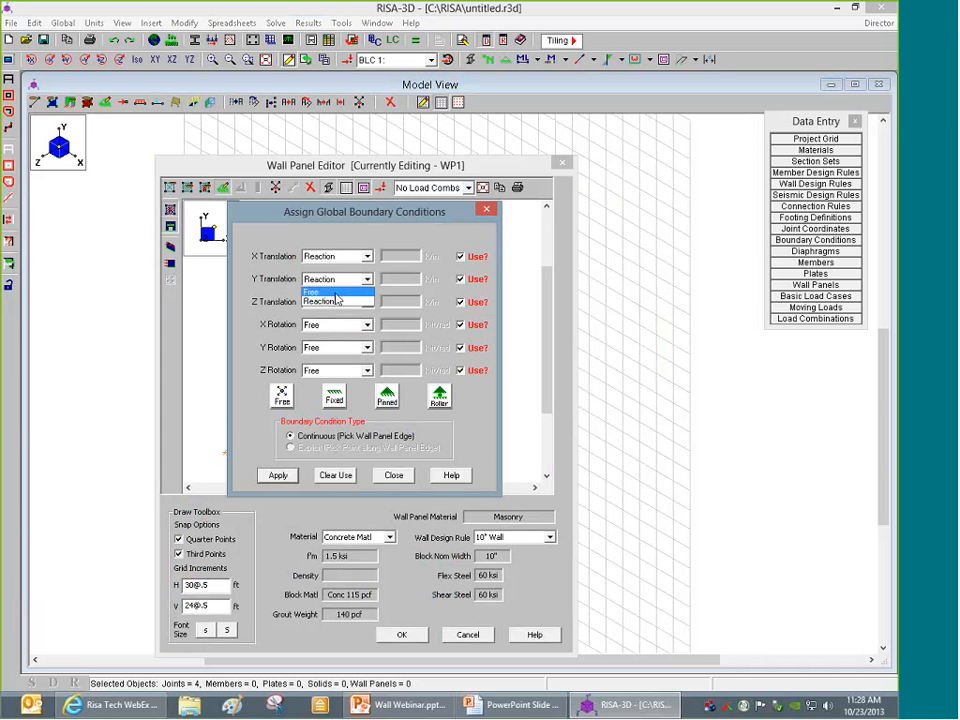
click(335, 292)
click(332, 258)
click(333, 270)
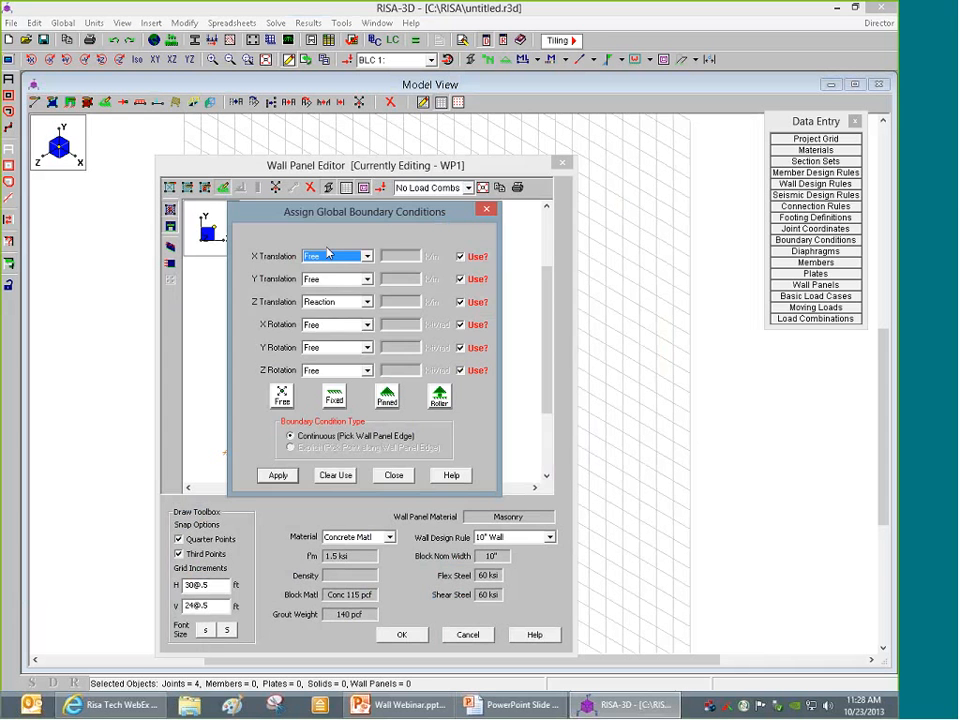
drag(330, 211, 393, 199)
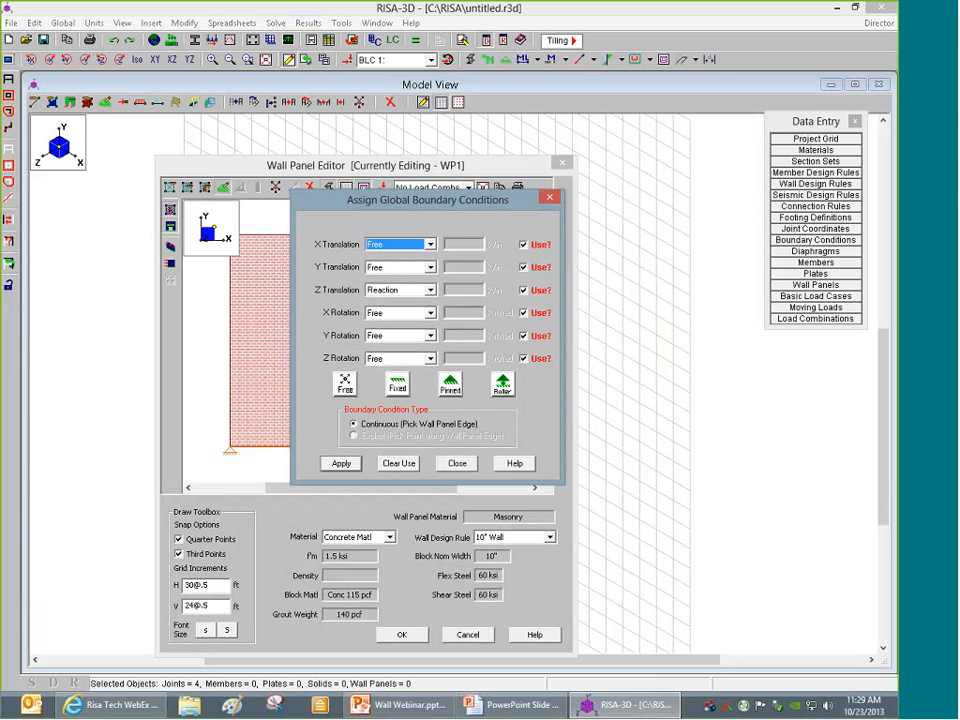
click(344, 464)
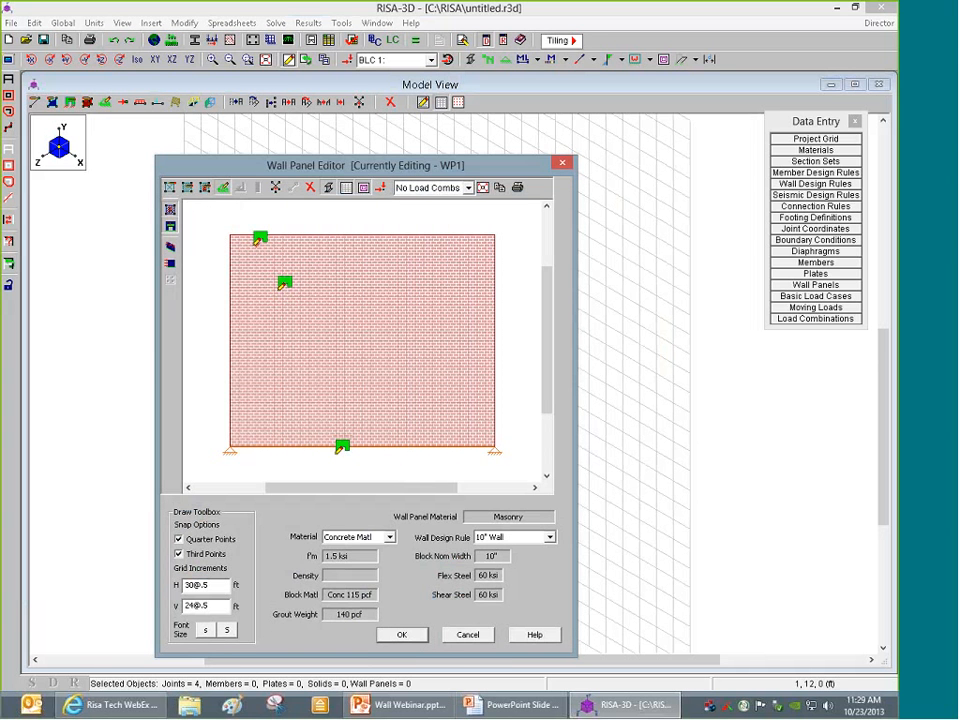
click(401, 634)
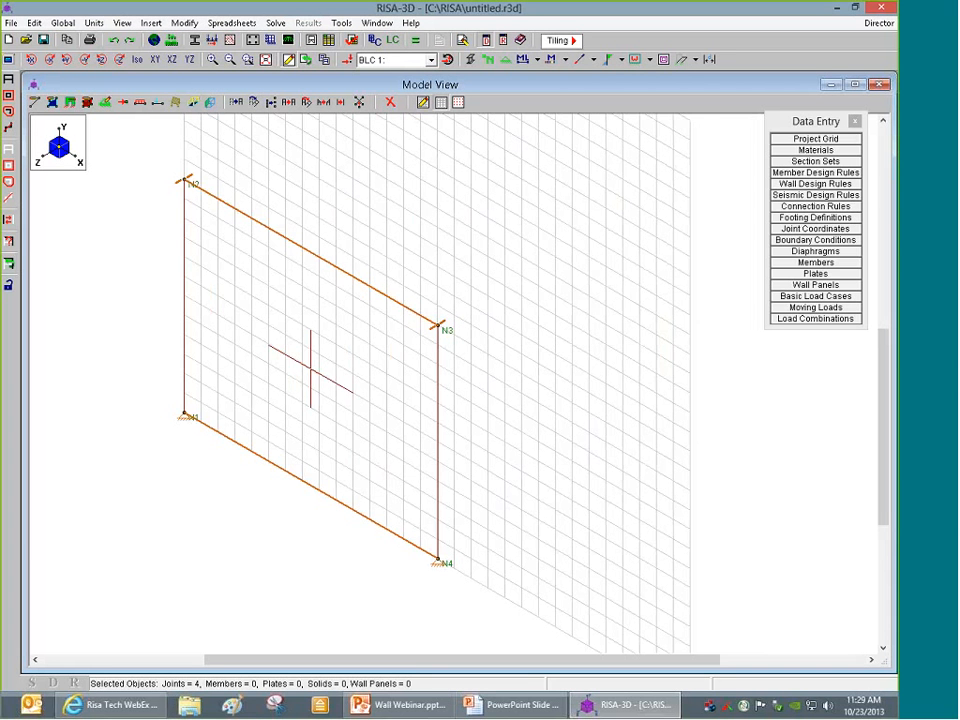
Switch the model to the XY view of the wall panel
scroll(400, 300, down, 4)
scroll(350, 275, up, 2)
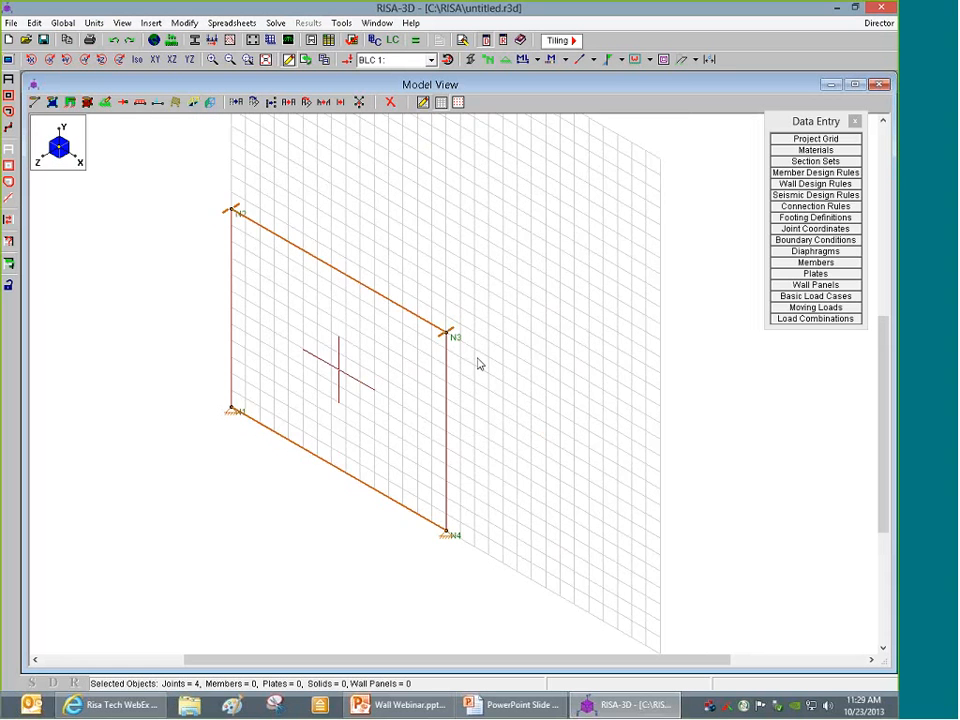
click(155, 60)
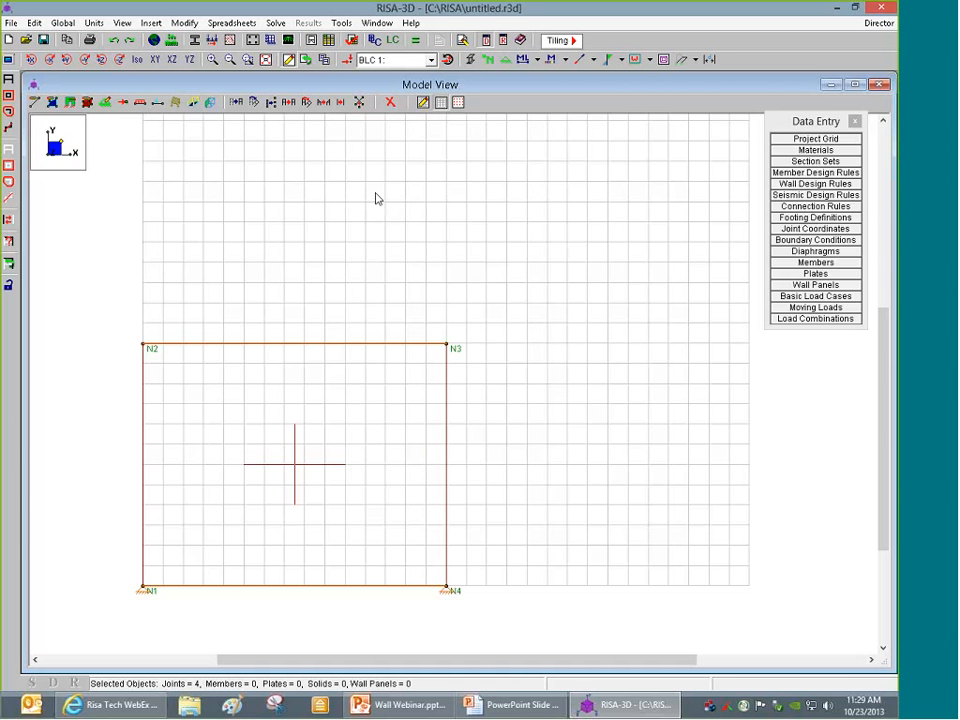
click(137, 60)
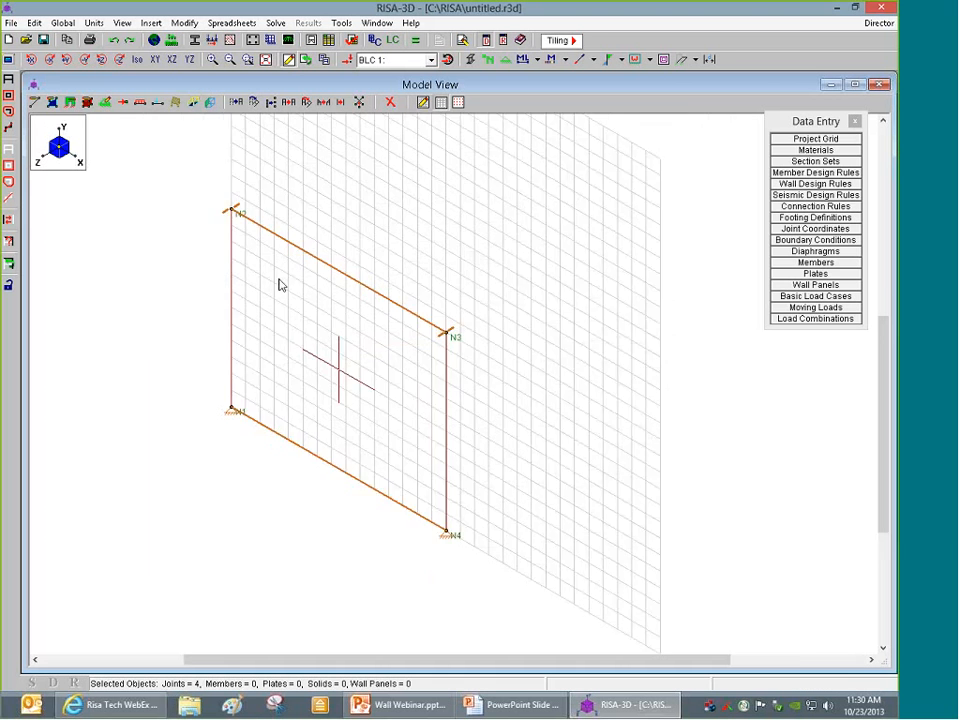
scroll(279, 281, down, 2)
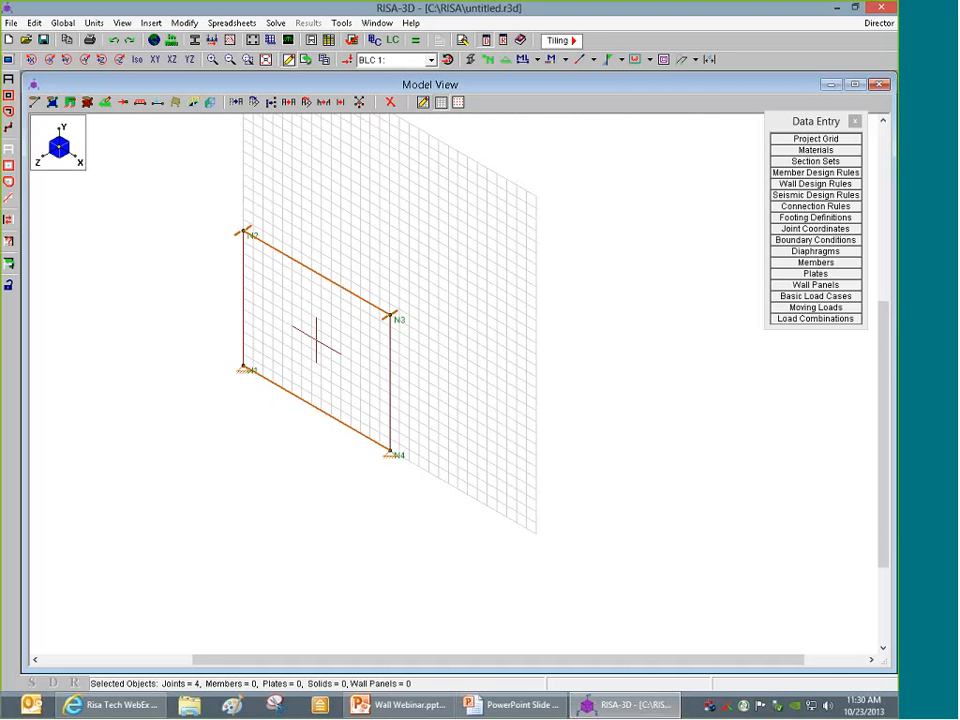
click(155, 60)
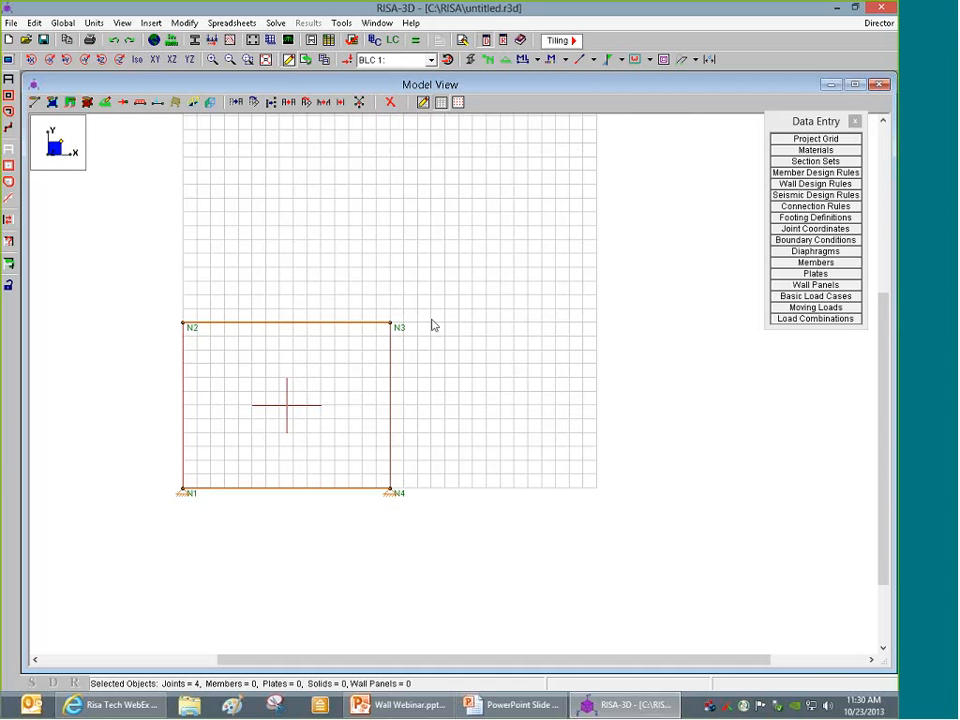
Set up new hot-rolled members as W10x30 with no redesign list, type Column and material A992
click(35, 104)
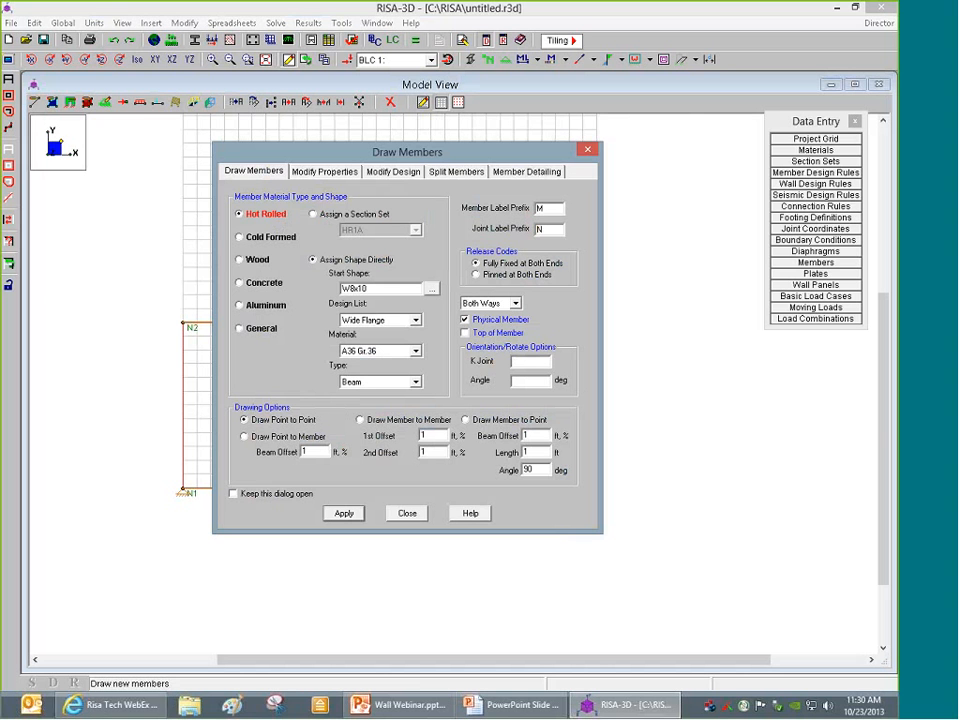
drag(375, 289, 272, 285)
text(W10x30)
click(405, 320)
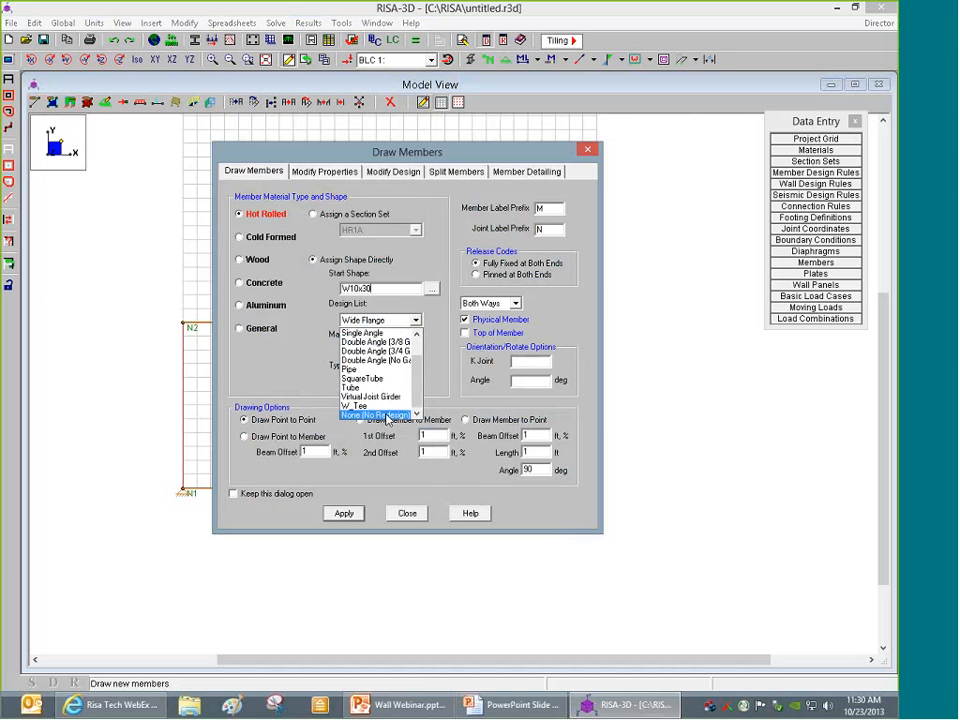
click(386, 416)
click(380, 382)
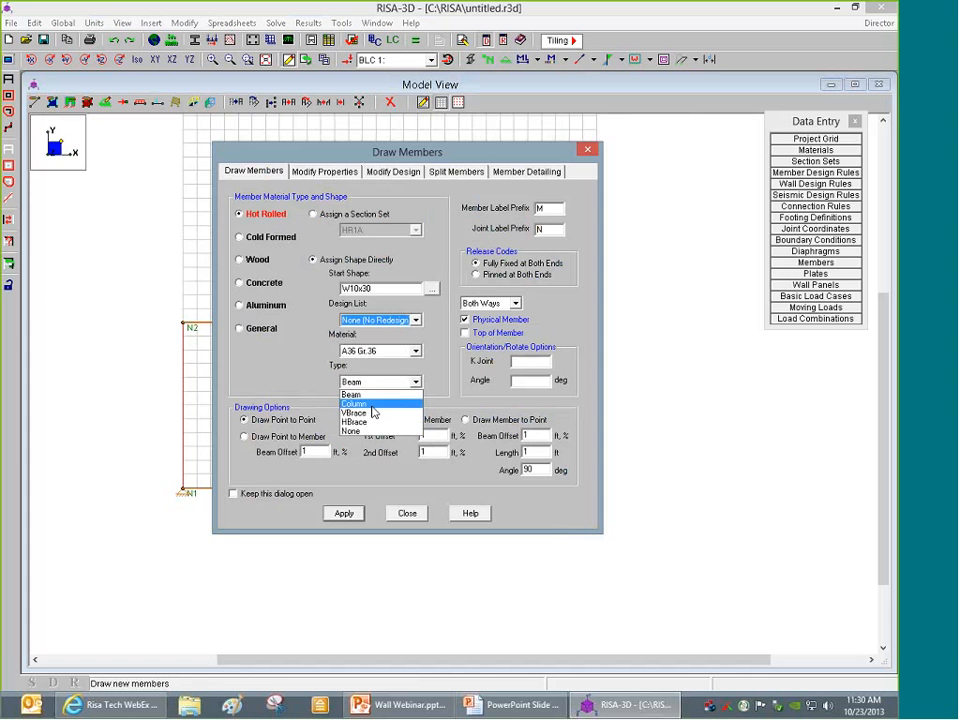
click(373, 404)
click(405, 351)
click(383, 385)
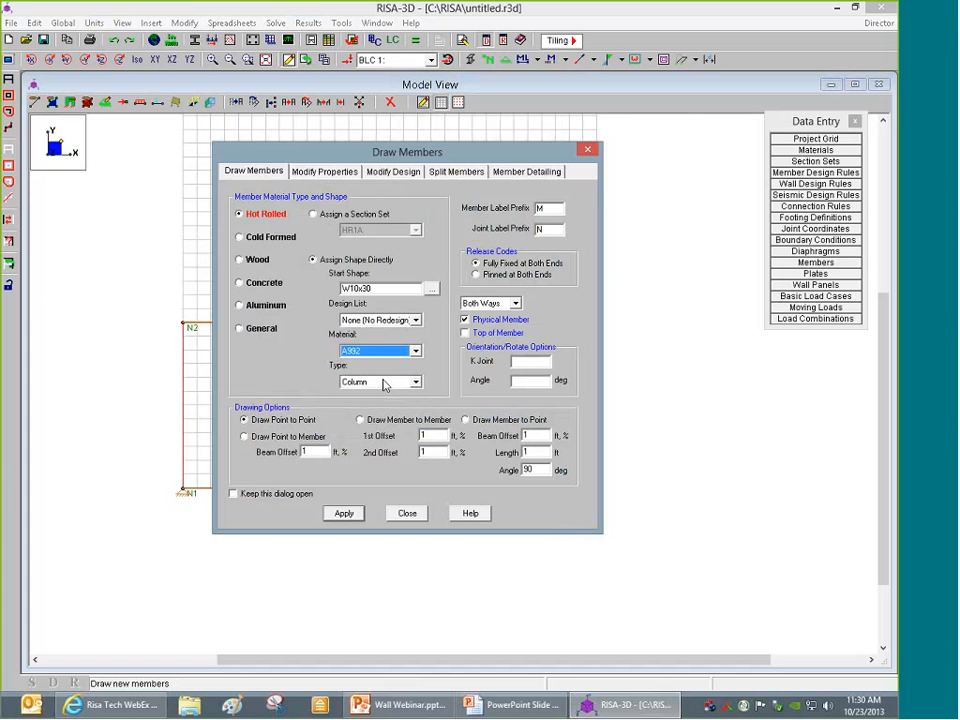
Draw two 12 ft high columns beside the wall panel, at X = 18 ft and X = 30 ft
click(350, 514)
click(431, 489)
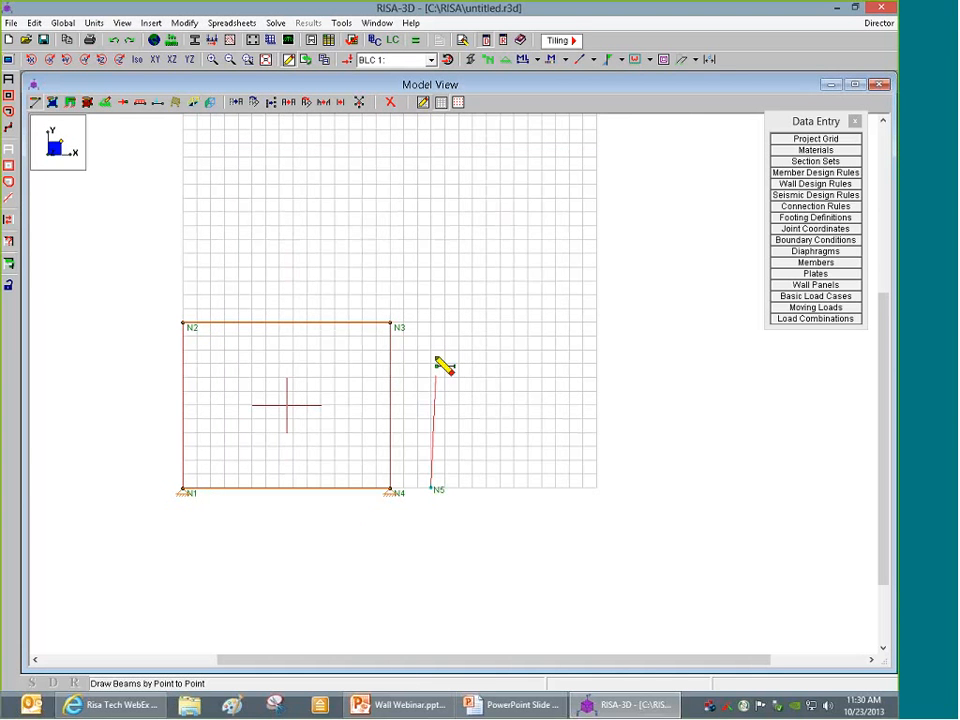
click(431, 324)
click(598, 489)
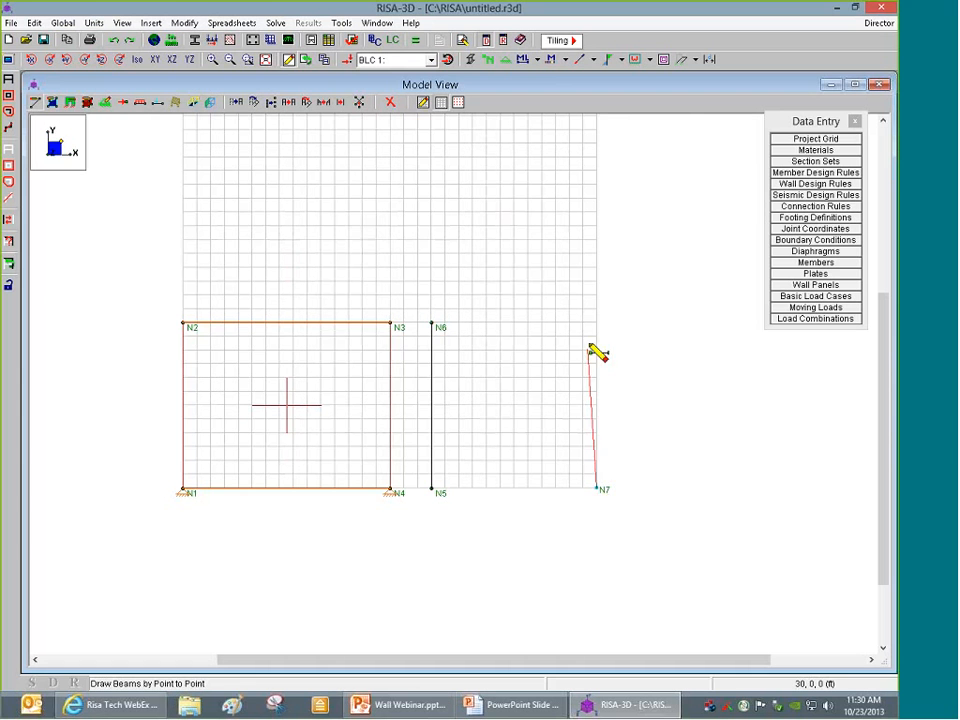
click(597, 322)
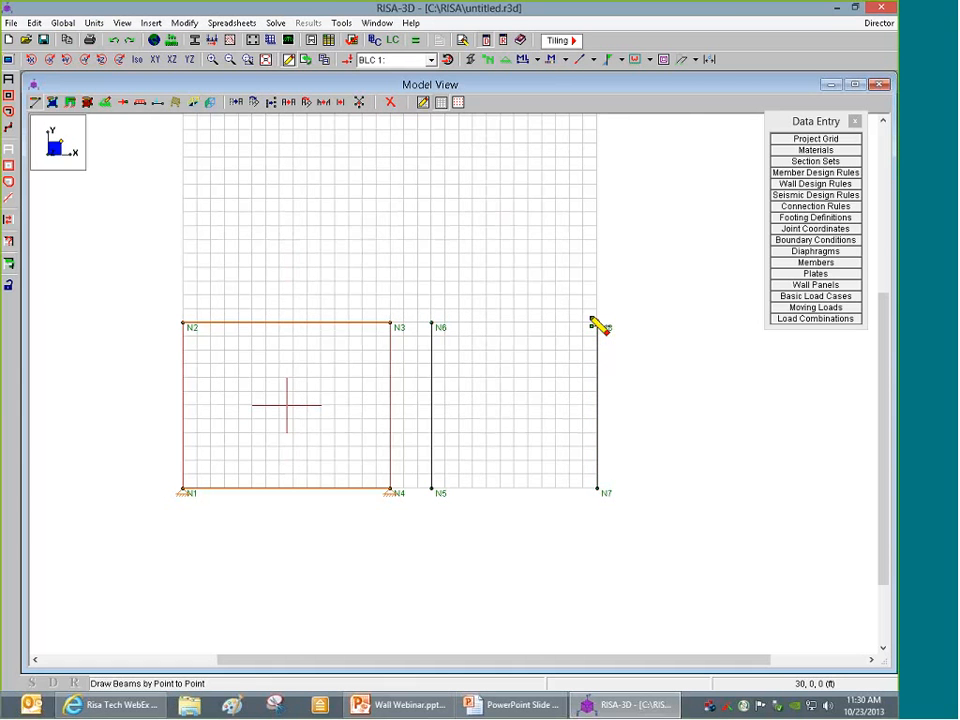
Draw a W16x36 beam, pinned at both ends, between the tops of the two columns
click(35, 102)
drag(221, 244, 138, 237)
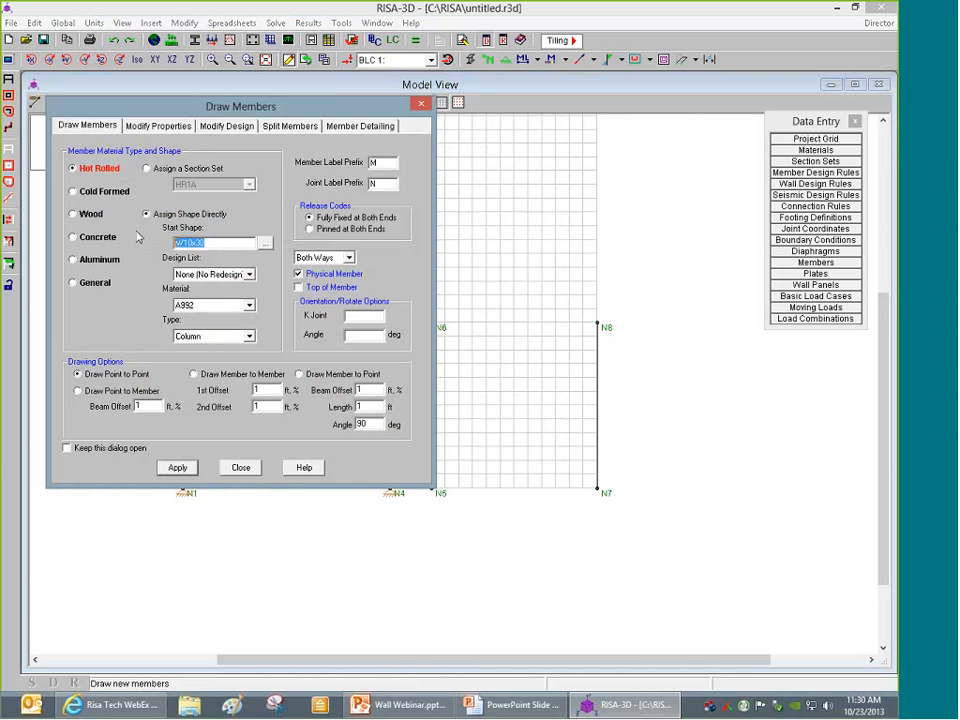
text(W16x36)
click(309, 229)
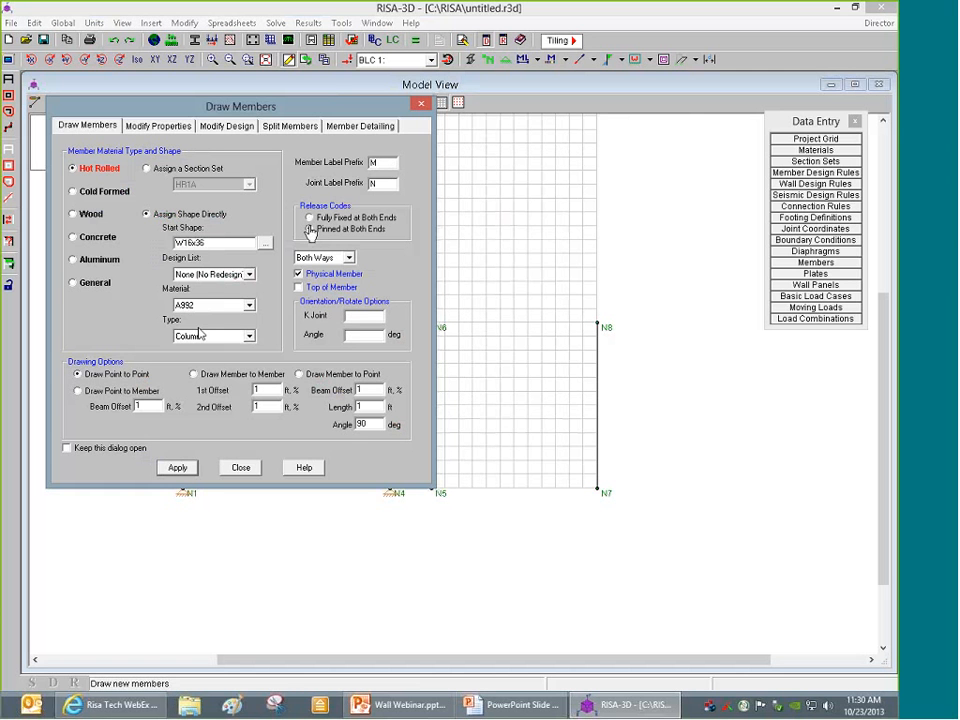
click(200, 336)
click(198, 358)
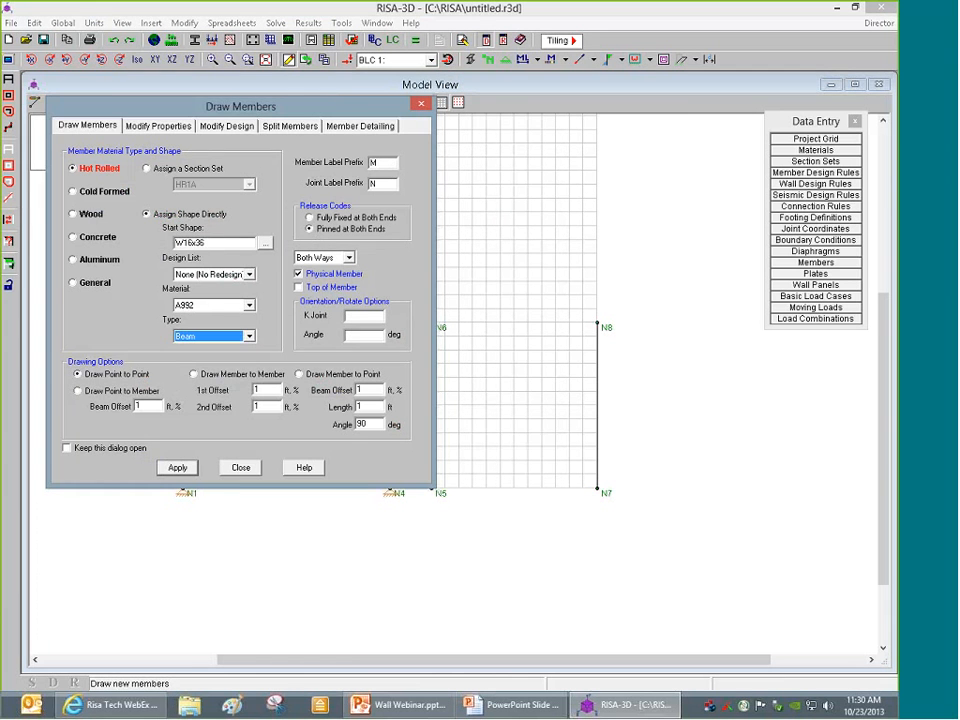
click(178, 469)
click(432, 323)
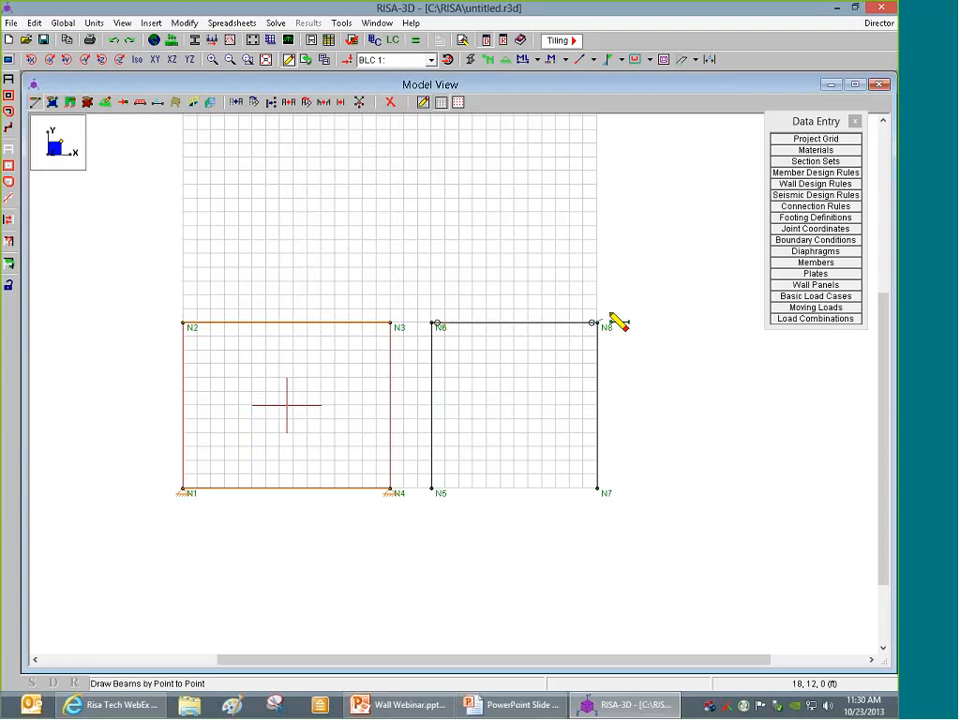
Draw a W10x30 pinned beam from the wall panel's upper corner N3 to the nearer column top N6
click(35, 102)
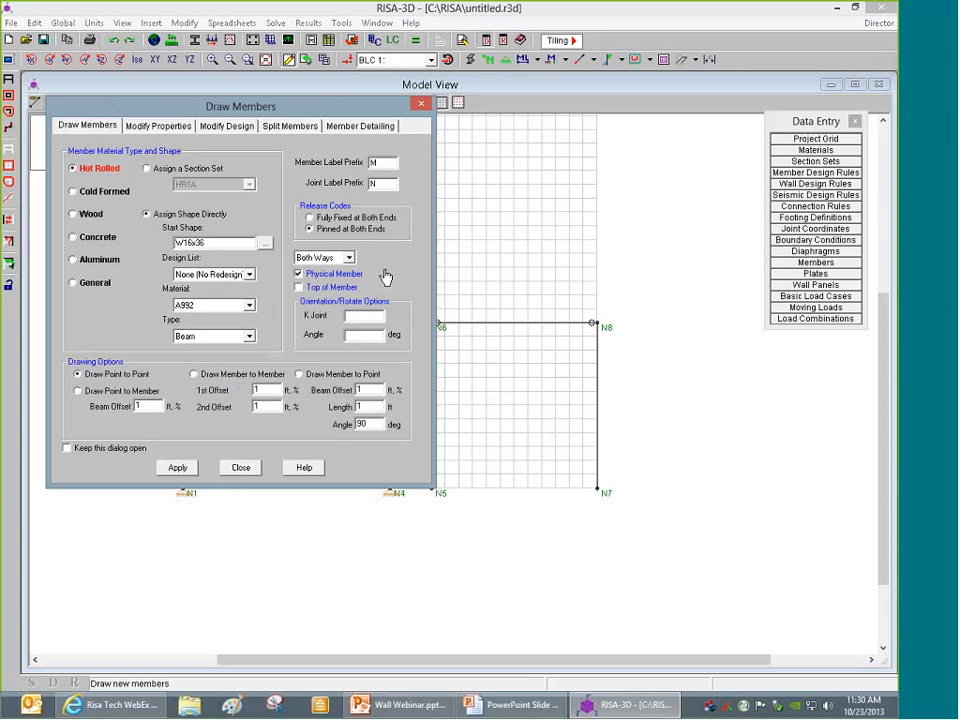
drag(212, 243, 128, 231)
text(W10x30)
key(Return)
click(390, 324)
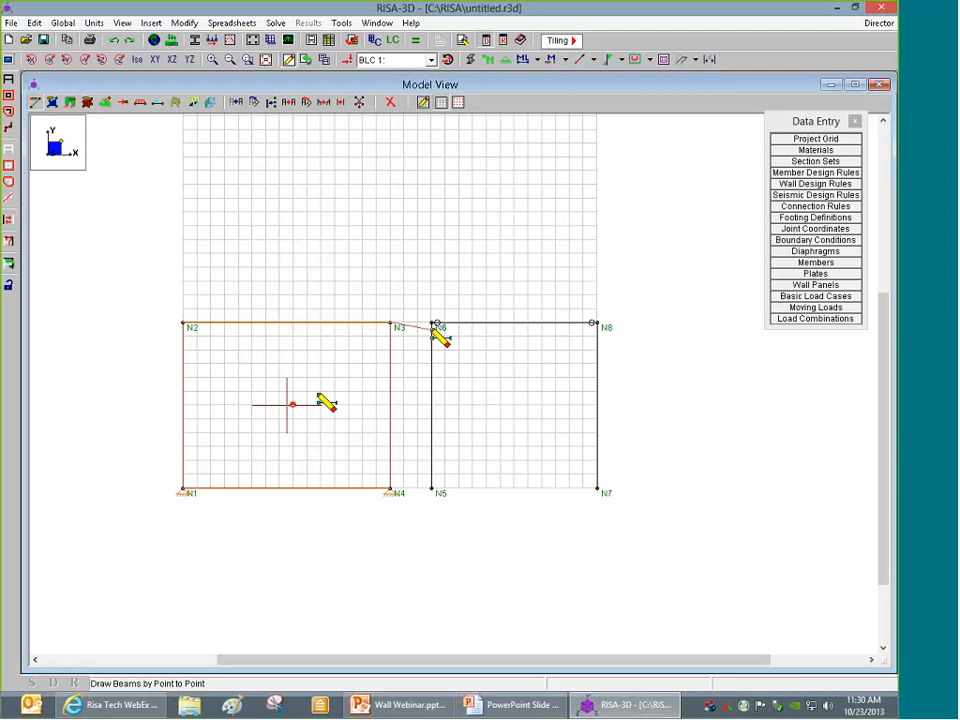
click(432, 326)
right_click(420, 340)
Choose the single angle L6x6x5 from the AISC hot-rolled shapes as the start shape for new members
scroll(418, 341, up, 2)
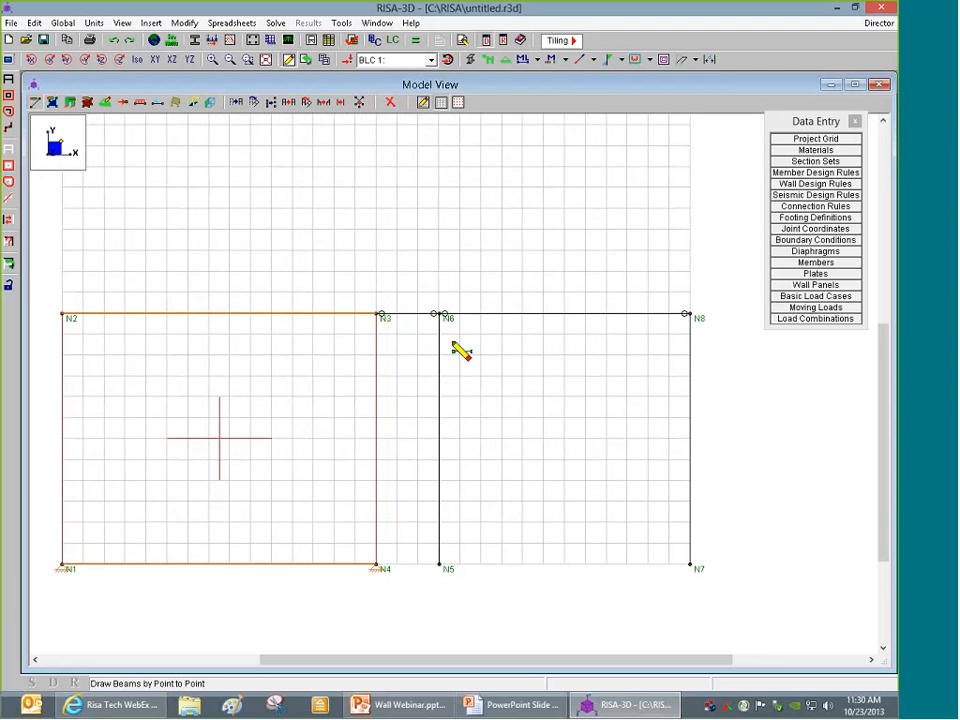
scroll(450, 322, down, 3)
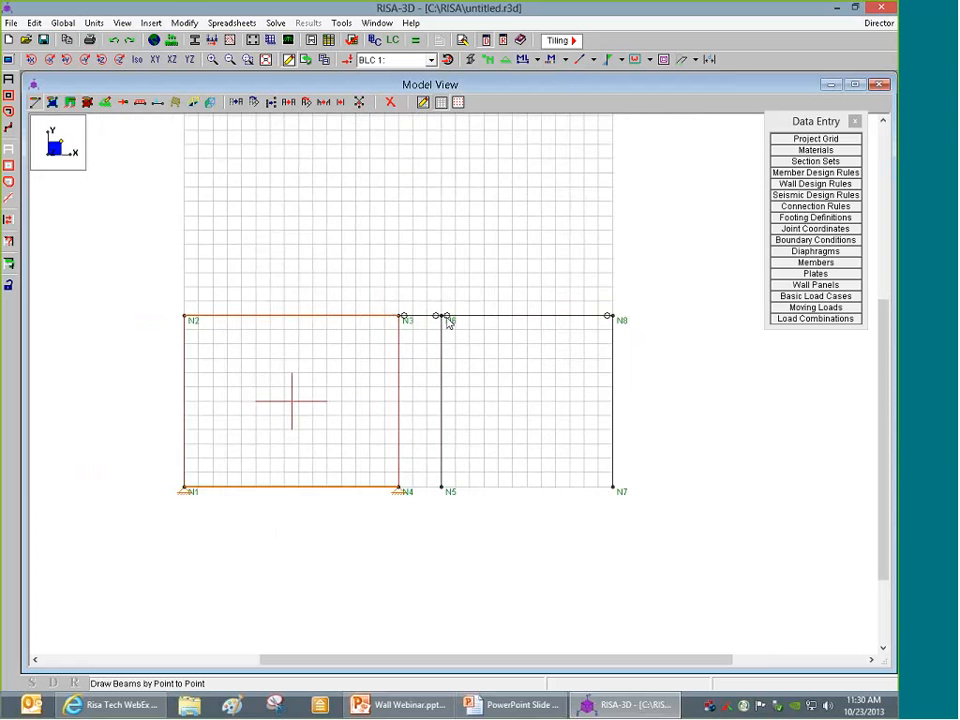
click(48, 103)
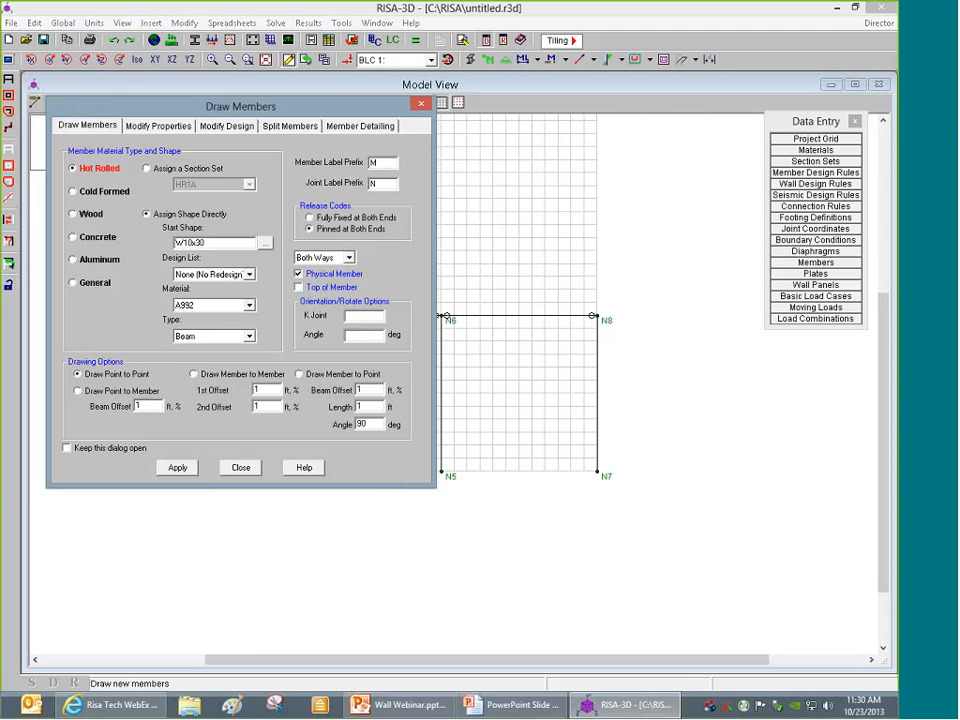
click(264, 243)
click(291, 229)
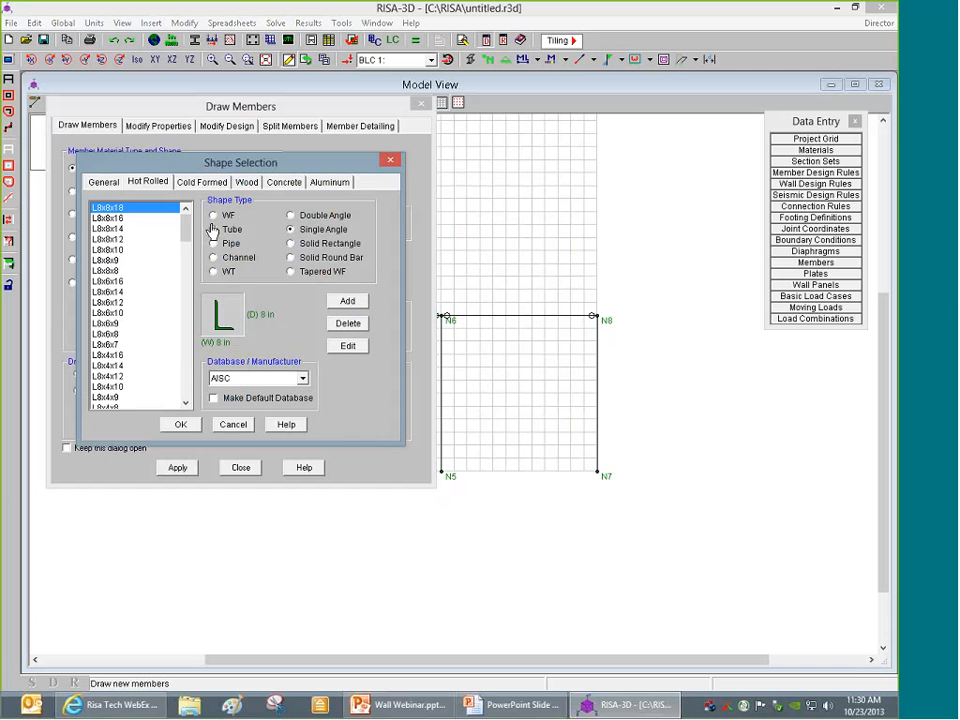
drag(186, 227, 184, 267)
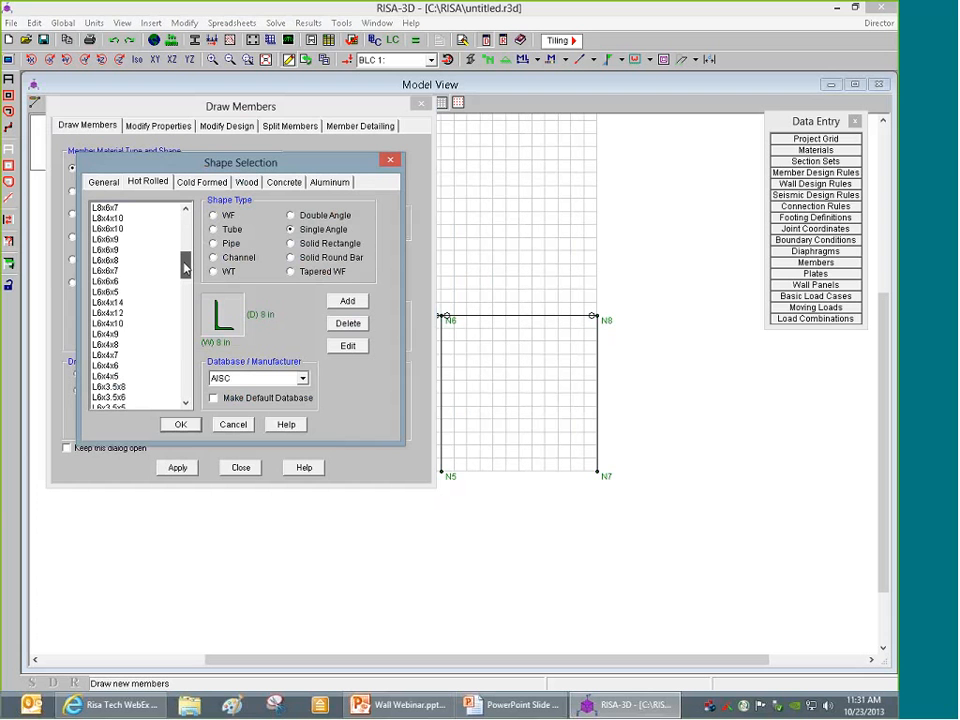
click(110, 291)
click(180, 424)
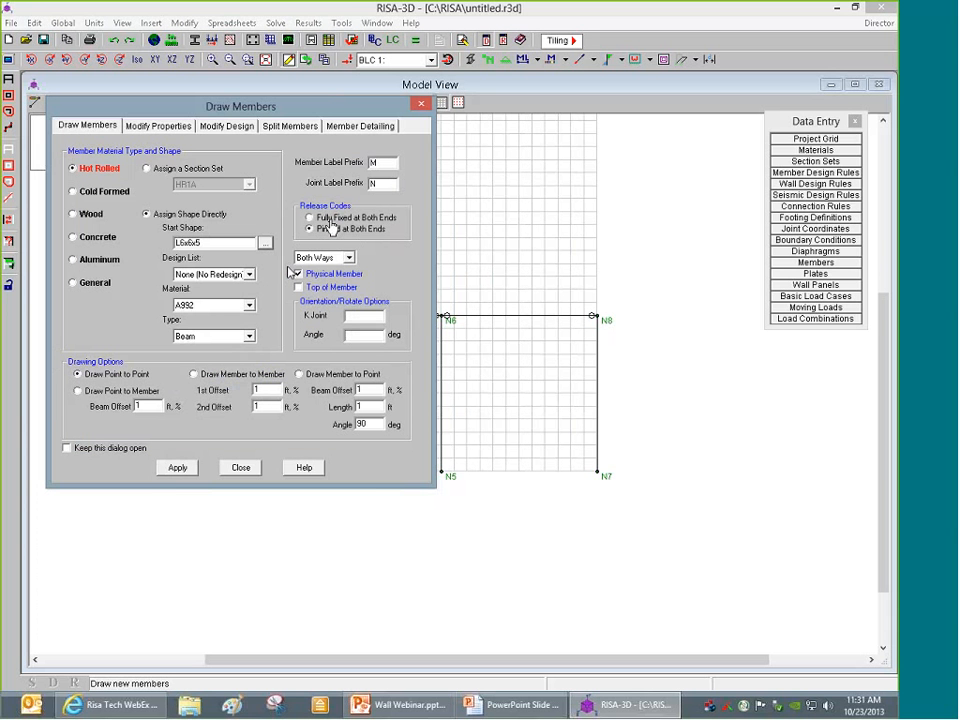
Set the new members to Euler Buckling behaviour, type VBrace and material A36 Gr.36
click(349, 258)
click(320, 299)
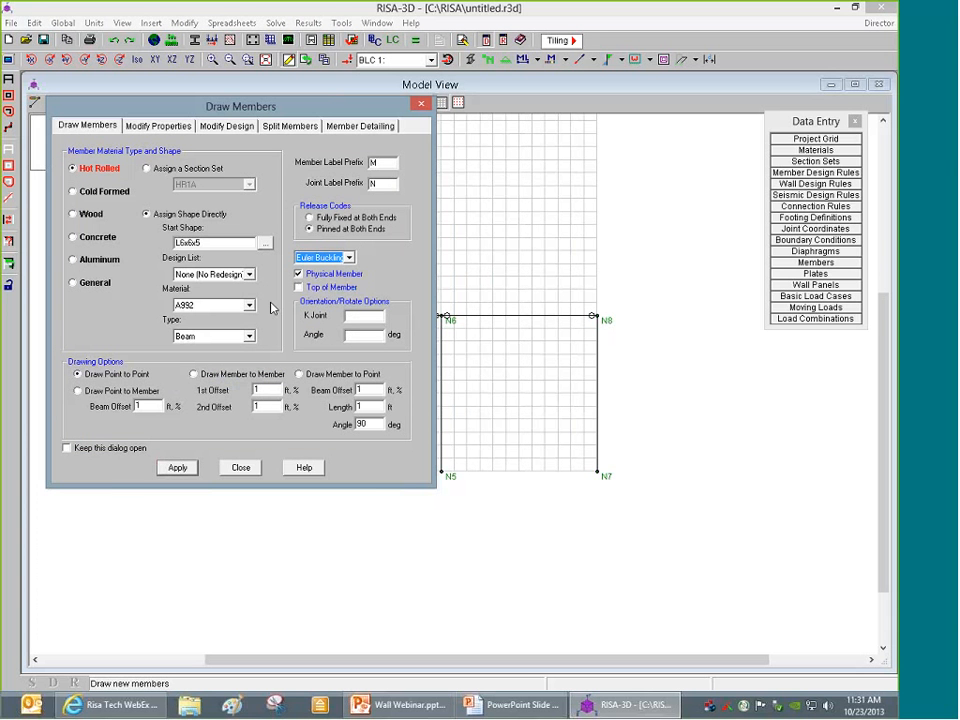
click(232, 336)
click(222, 372)
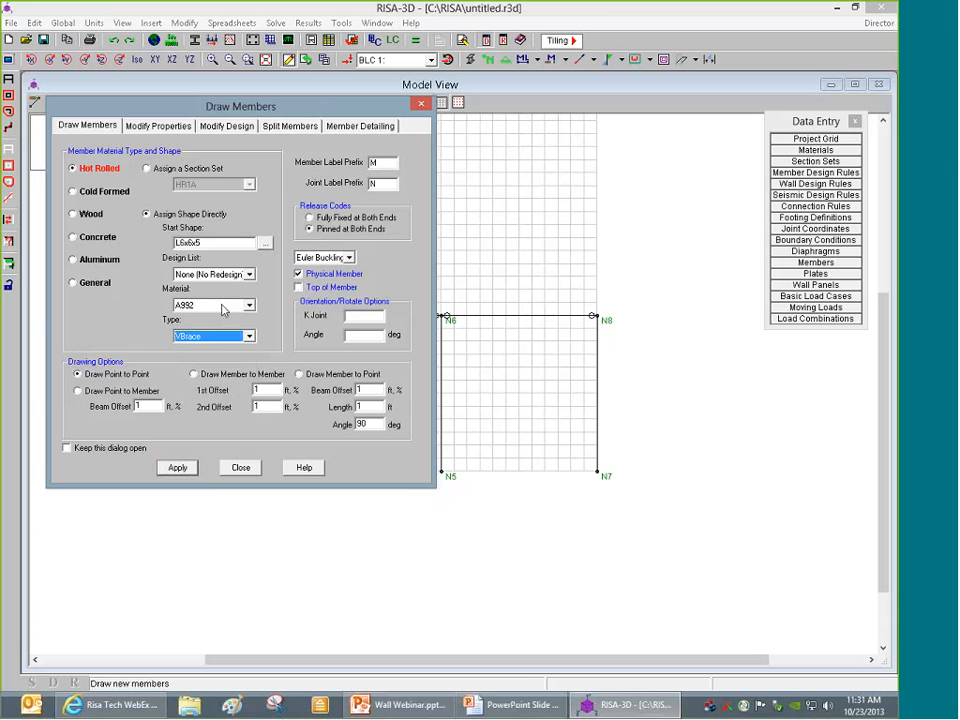
click(223, 308)
click(200, 318)
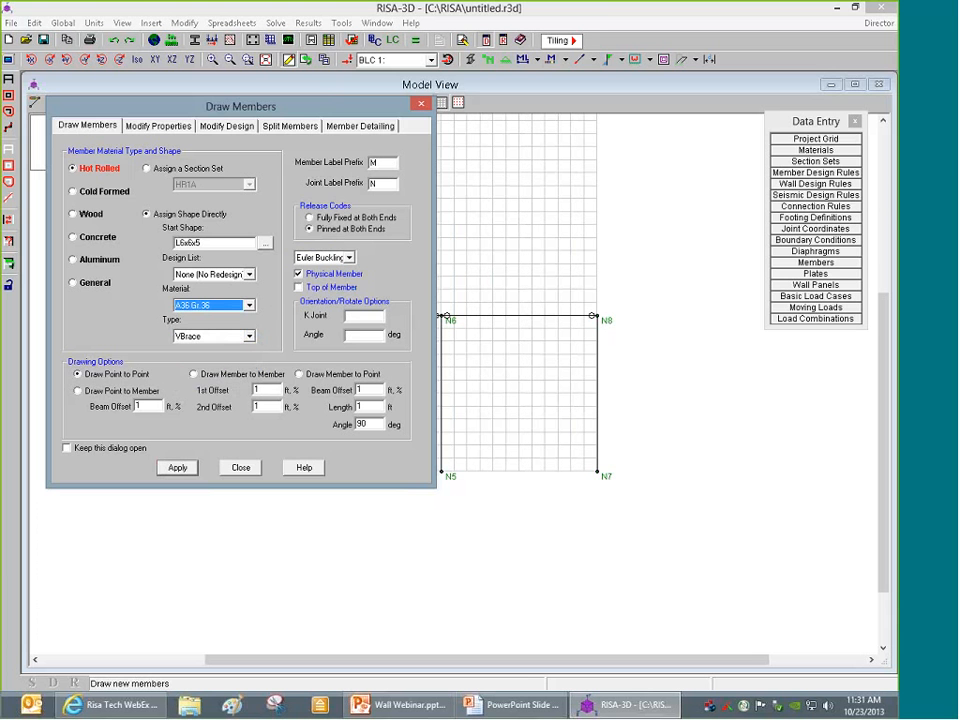
Draw the diagonal brace from column top N6 to the opposite column base N7
click(177, 467)
click(446, 317)
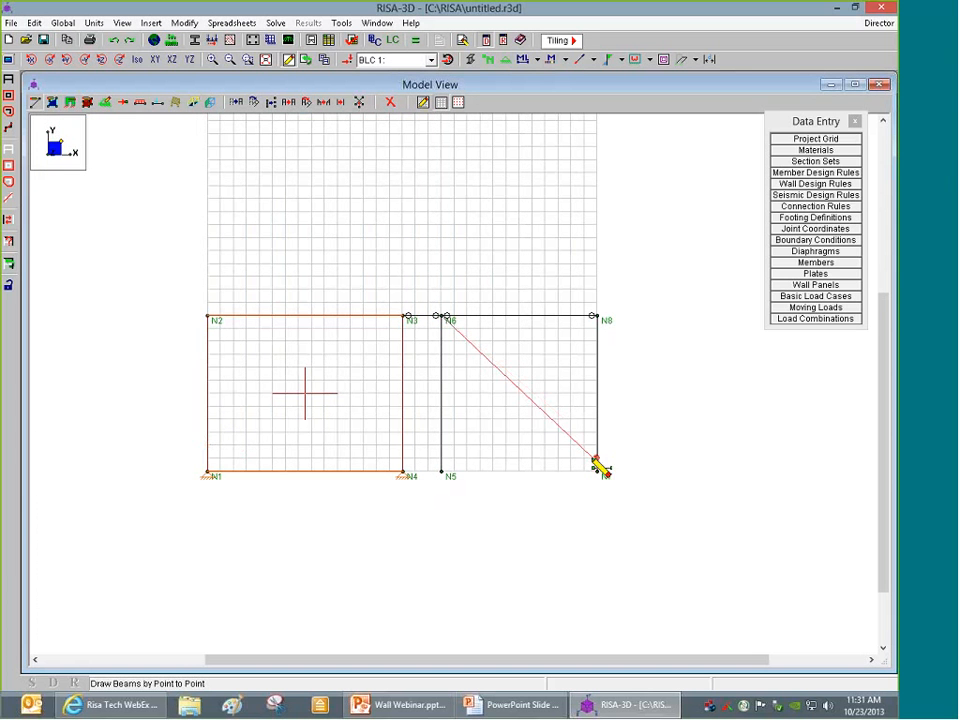
click(598, 468)
scroll(553, 396, down, 1)
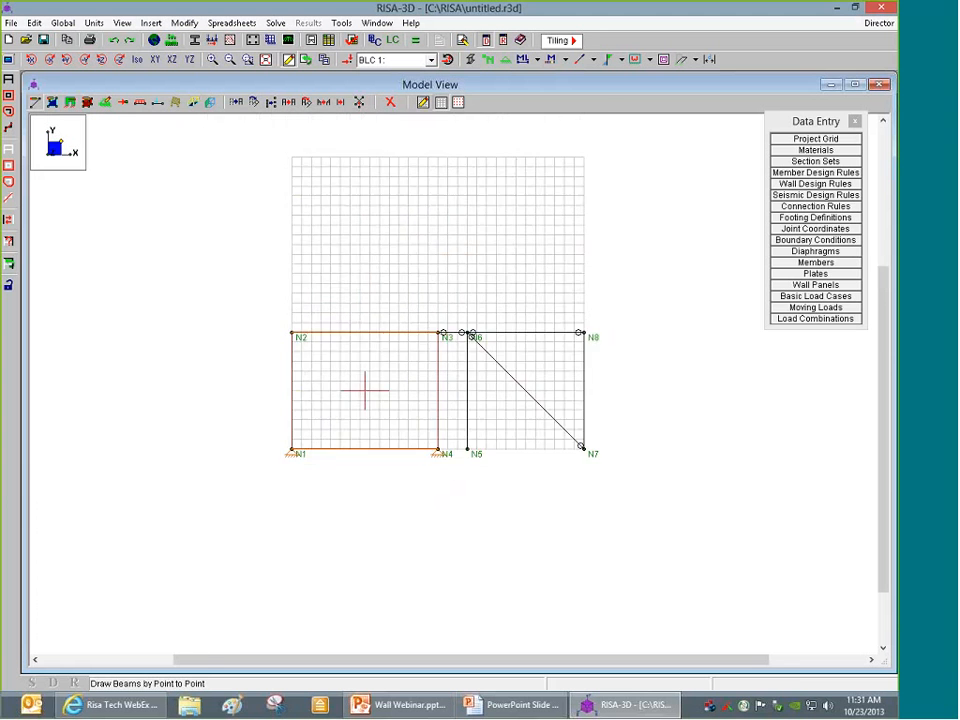
Inspect the rendered wall panel and steel frame in isometric view and return to the wireframe display
scroll(541, 383, up, 1)
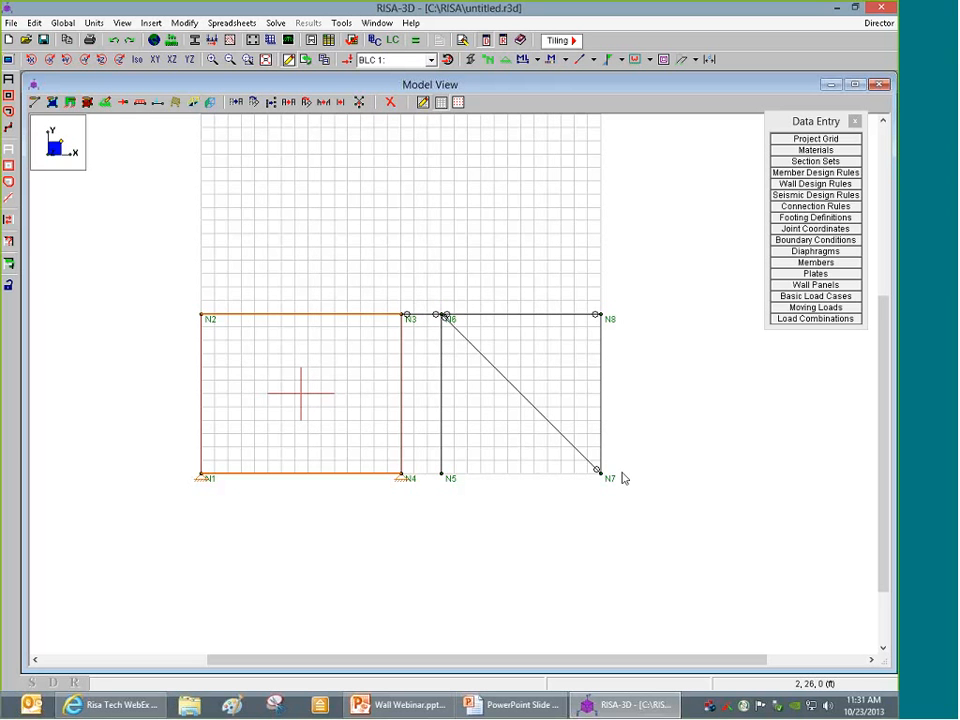
click(137, 60)
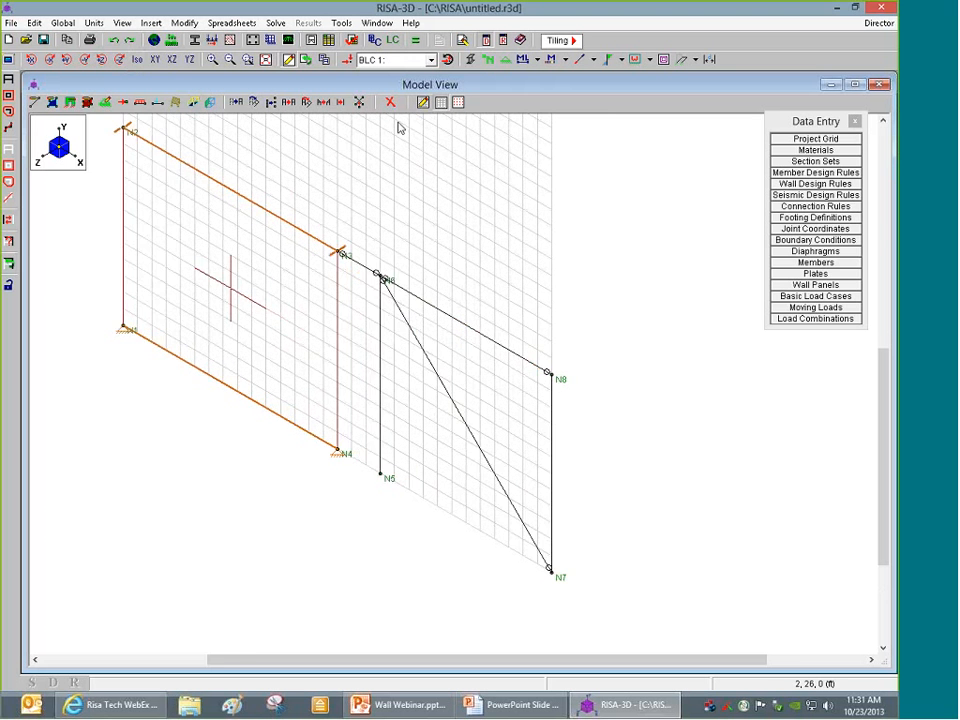
click(470, 60)
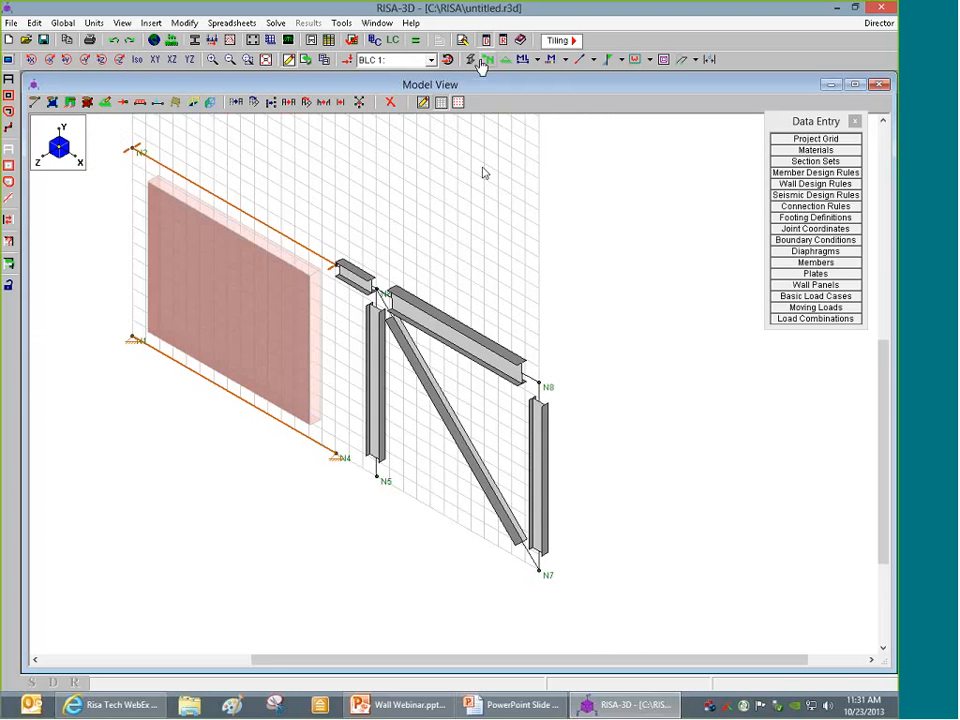
click(472, 60)
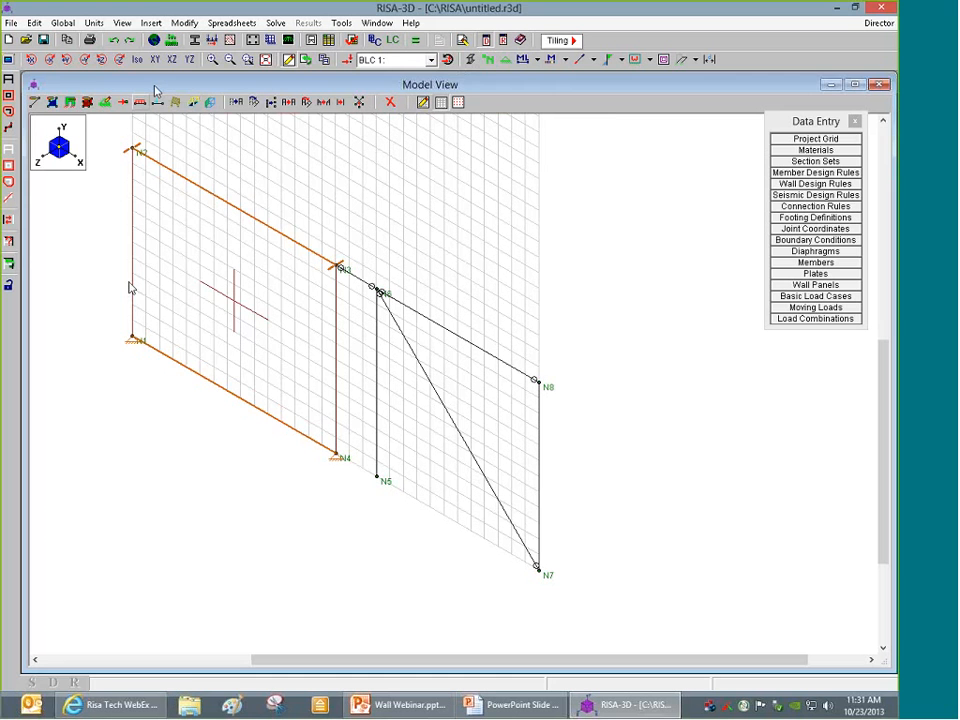
Assign supports with translations and Y Rotation set to Reaction at the column base joints N5 and N7
click(157, 101)
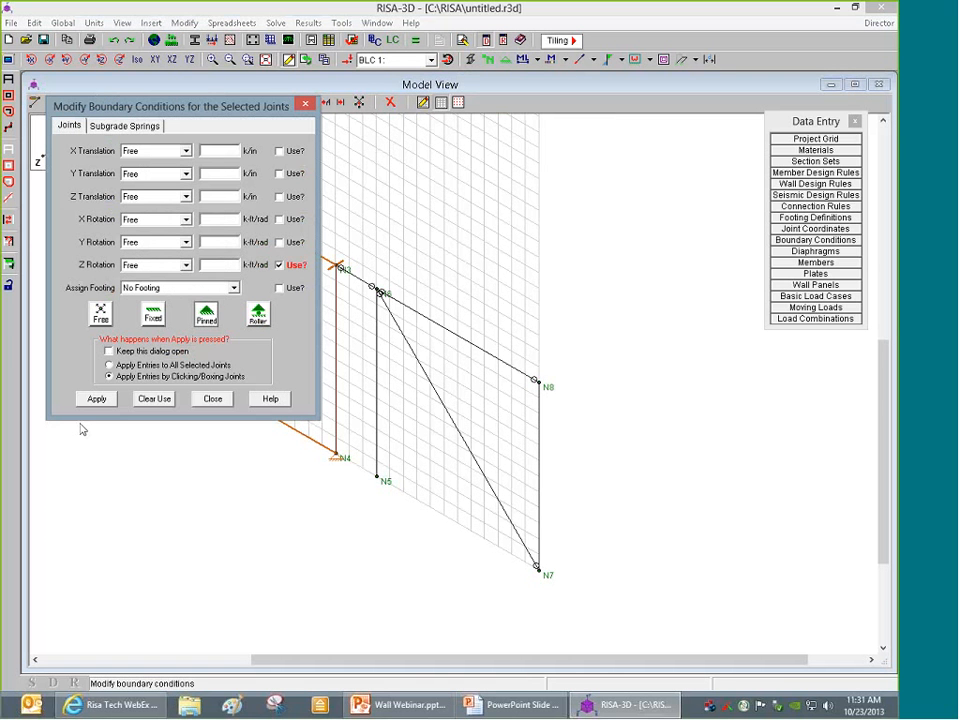
click(186, 242)
click(153, 312)
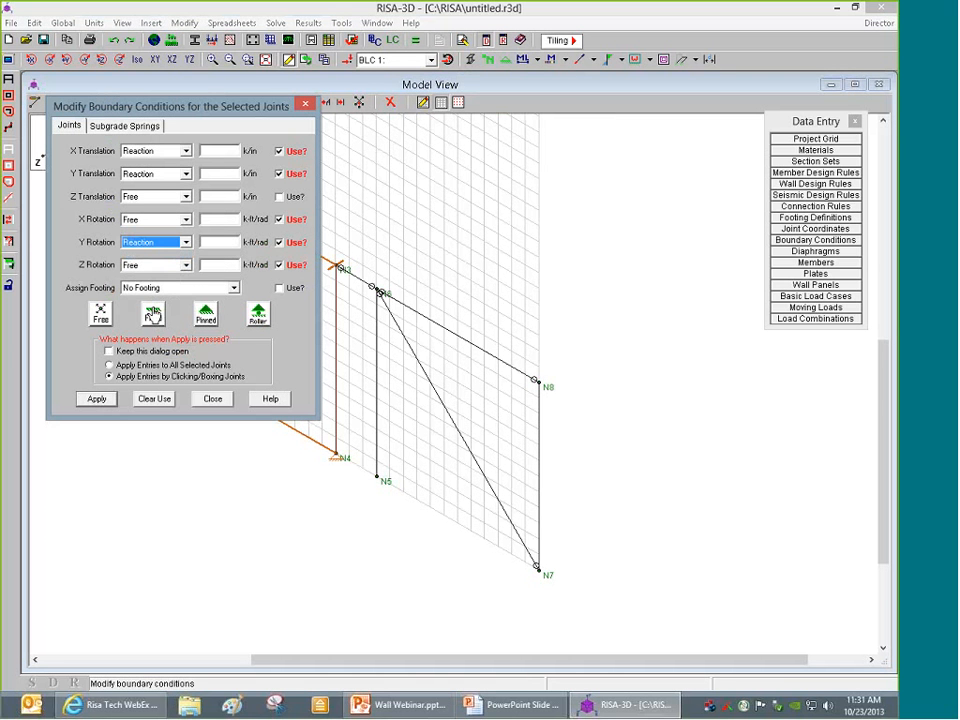
click(97, 399)
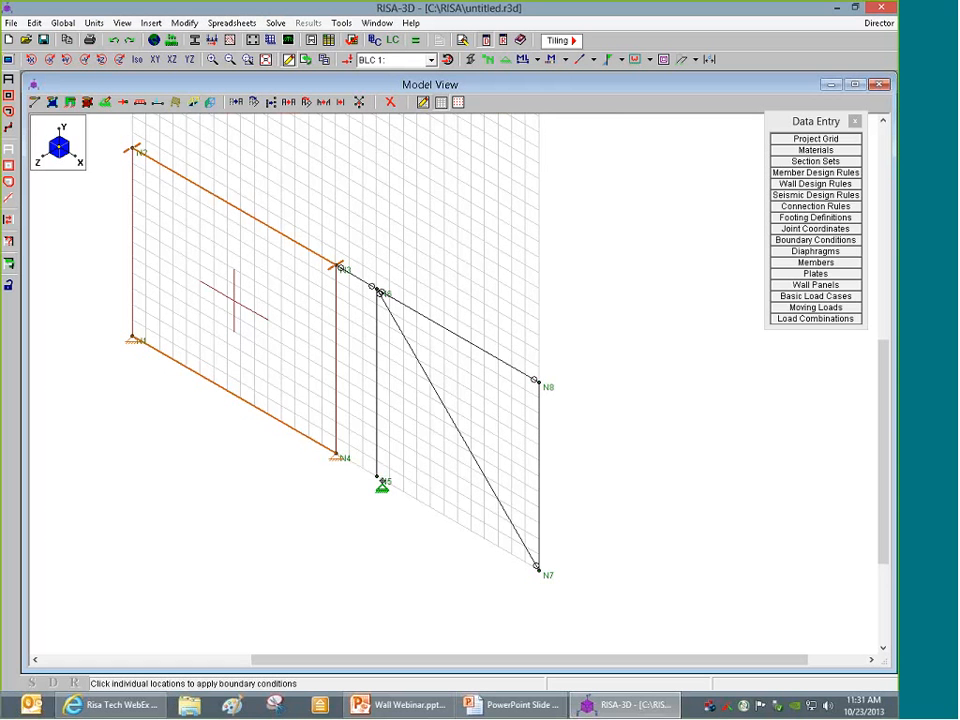
click(378, 478)
click(537, 567)
scroll(537, 567, up, 2)
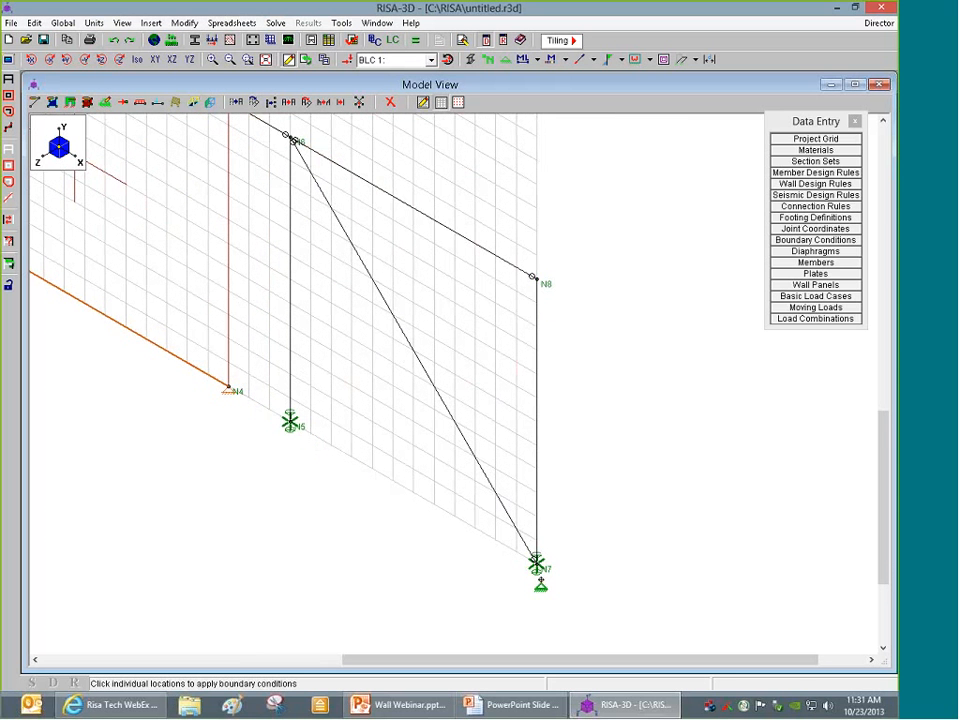
Assign supports with only Z Translation set to Reaction at the column top joints N6 and N8
scroll(411, 516, down, 2)
click(107, 104)
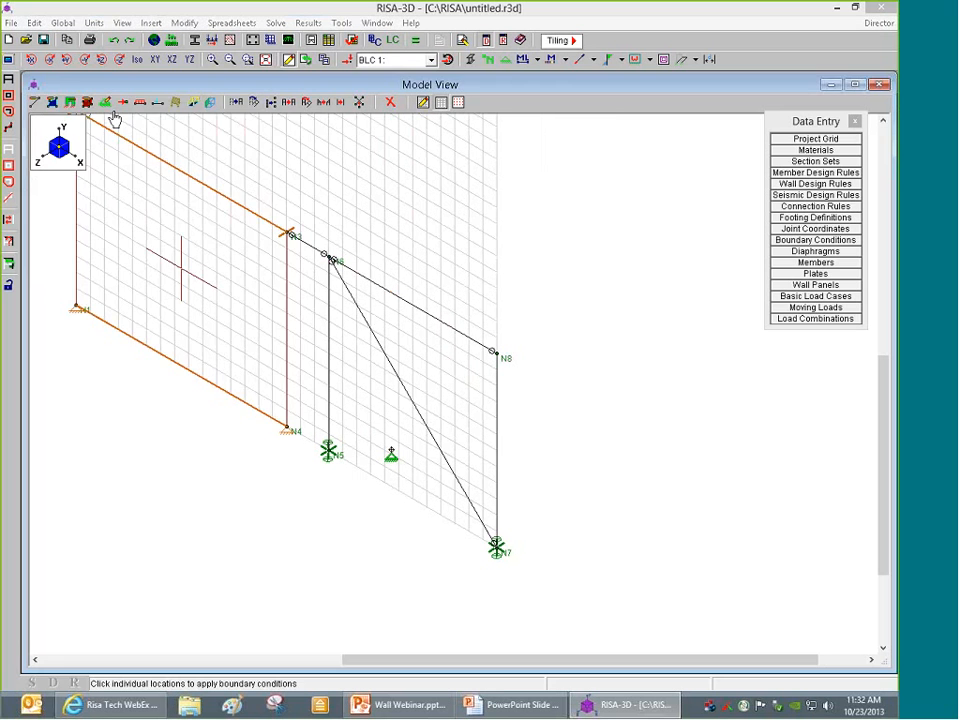
click(100, 312)
click(206, 313)
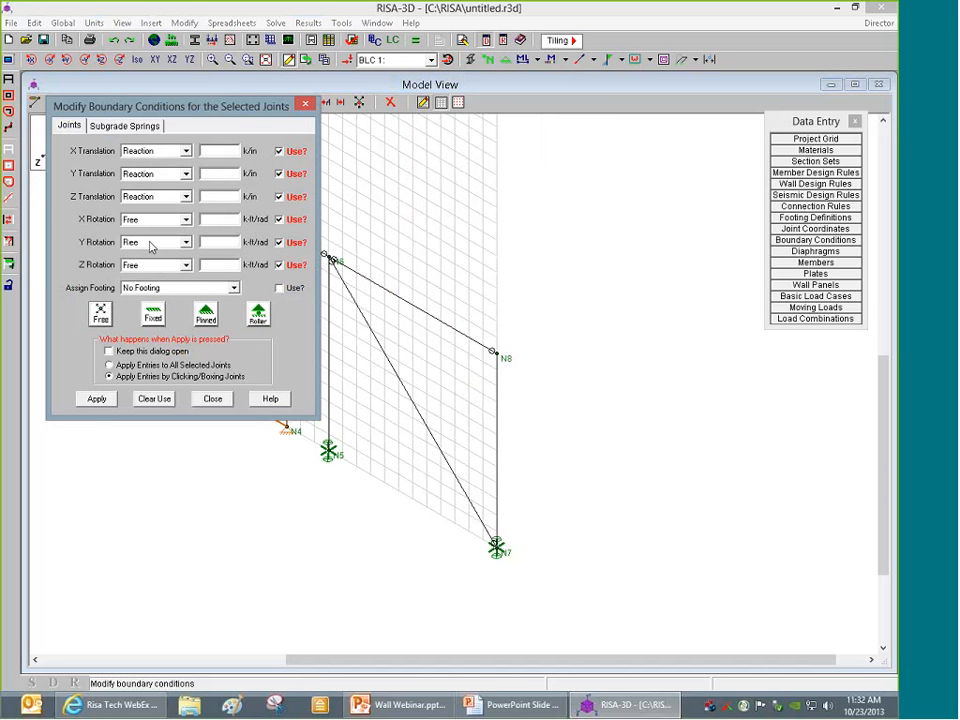
click(153, 197)
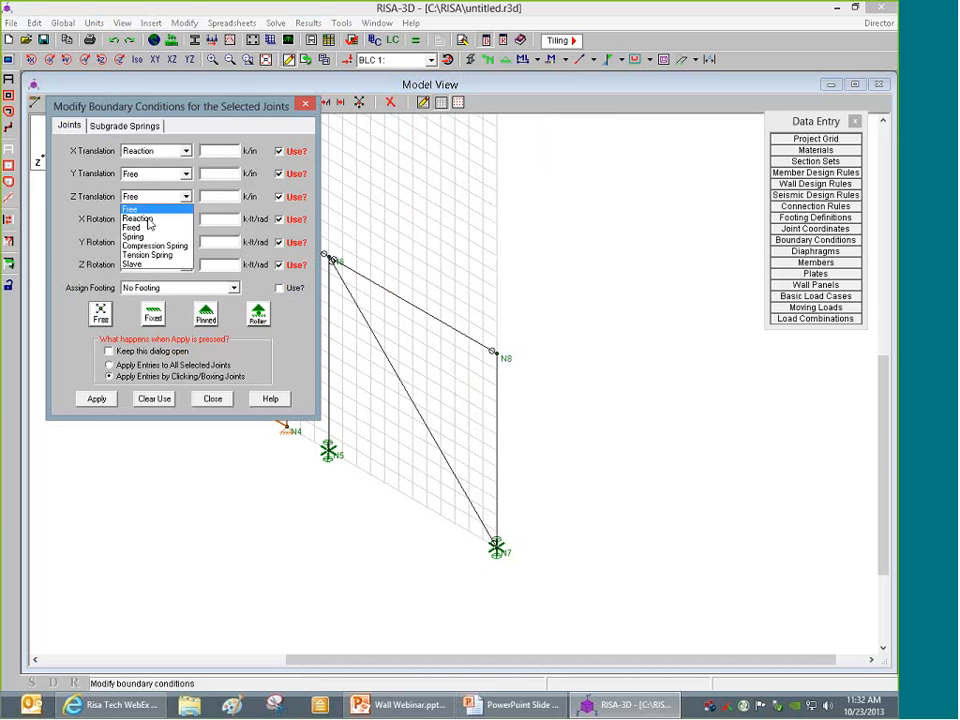
click(140, 218)
click(96, 398)
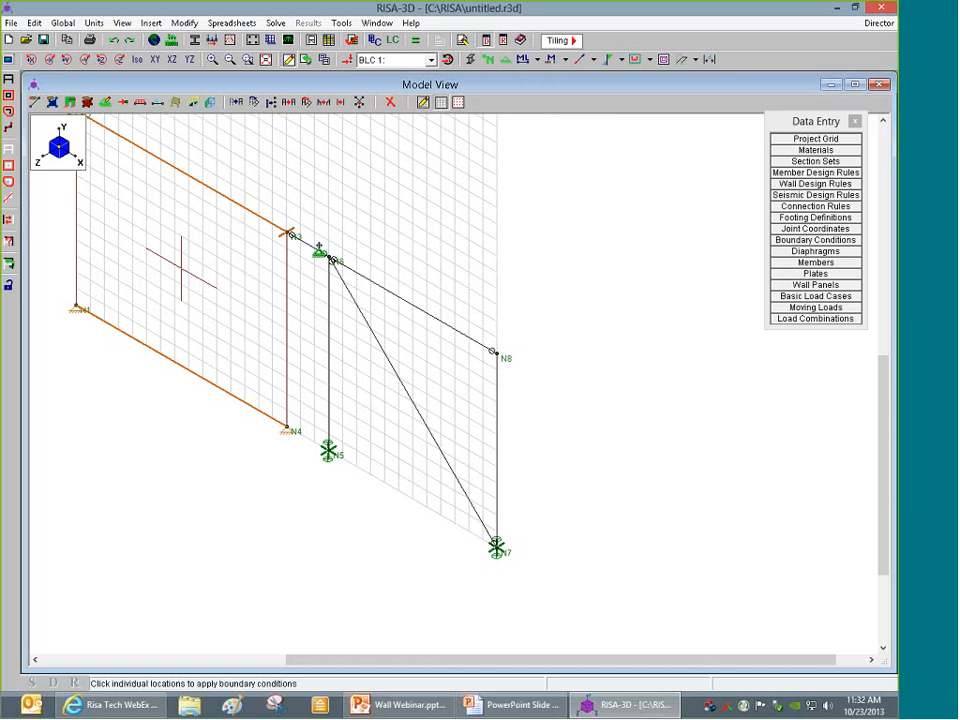
click(331, 259)
click(502, 355)
scroll(507, 353, down, 5)
scroll(480, 324, up, 2)
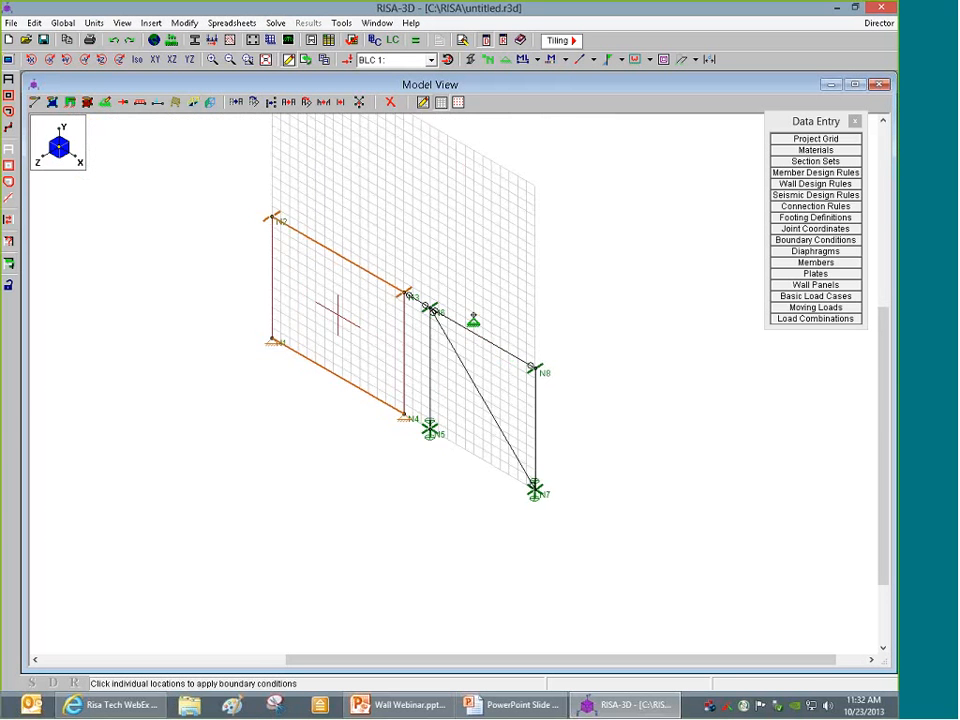
click(155, 60)
scroll(452, 317, up, 1)
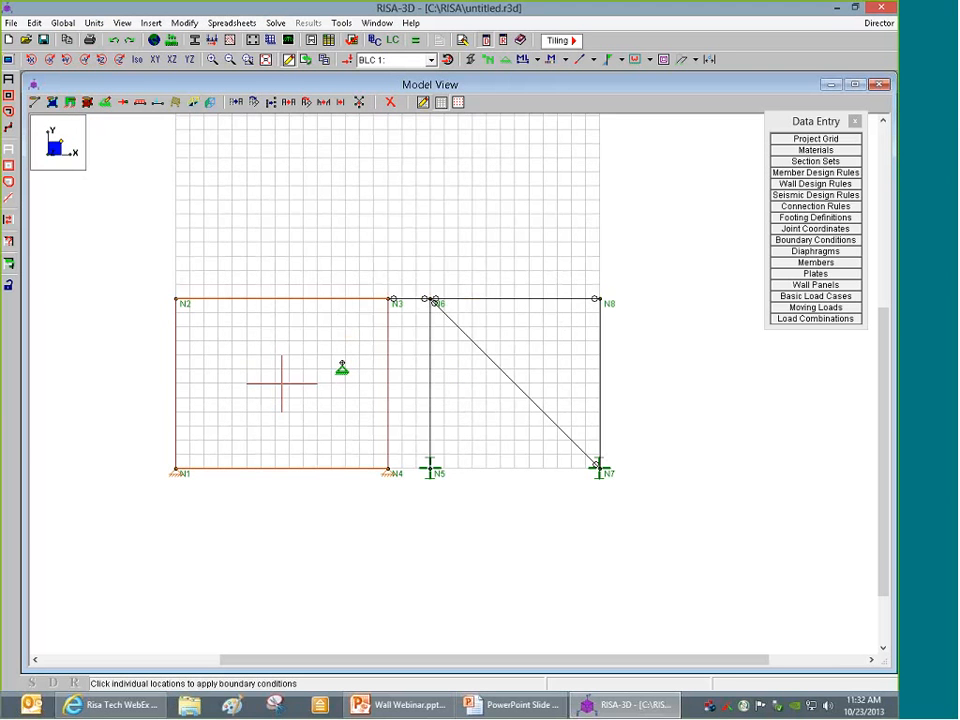
Name the first four basic load cases Self Weight, Superimposed Dead, Wind (In Plane) and Wind (Out of Plane)
click(836, 298)
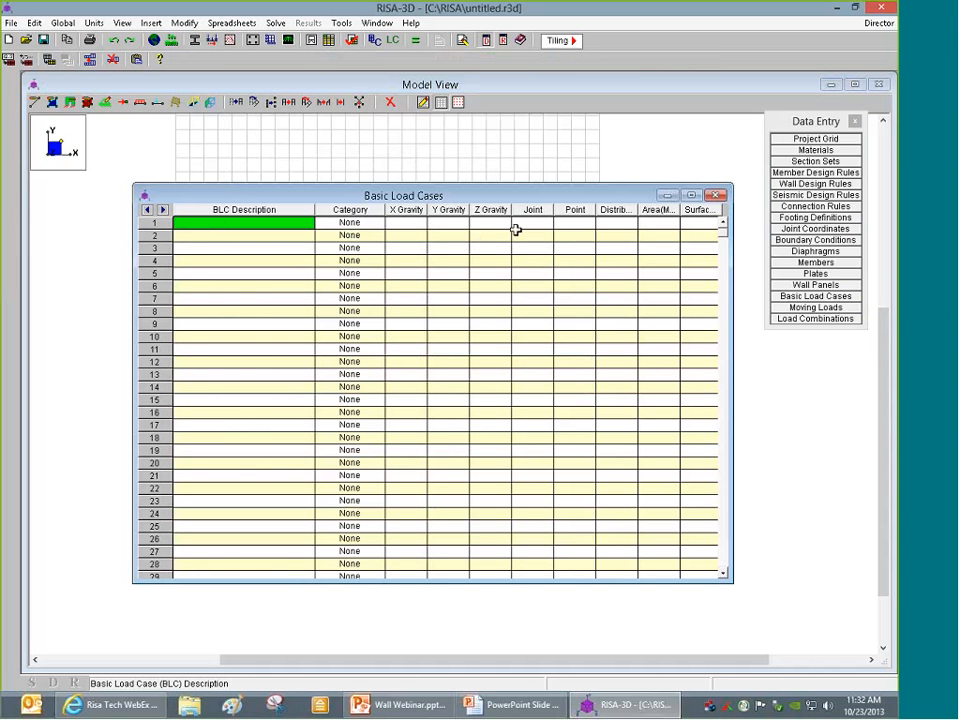
text(Self Weight)
key(Return)
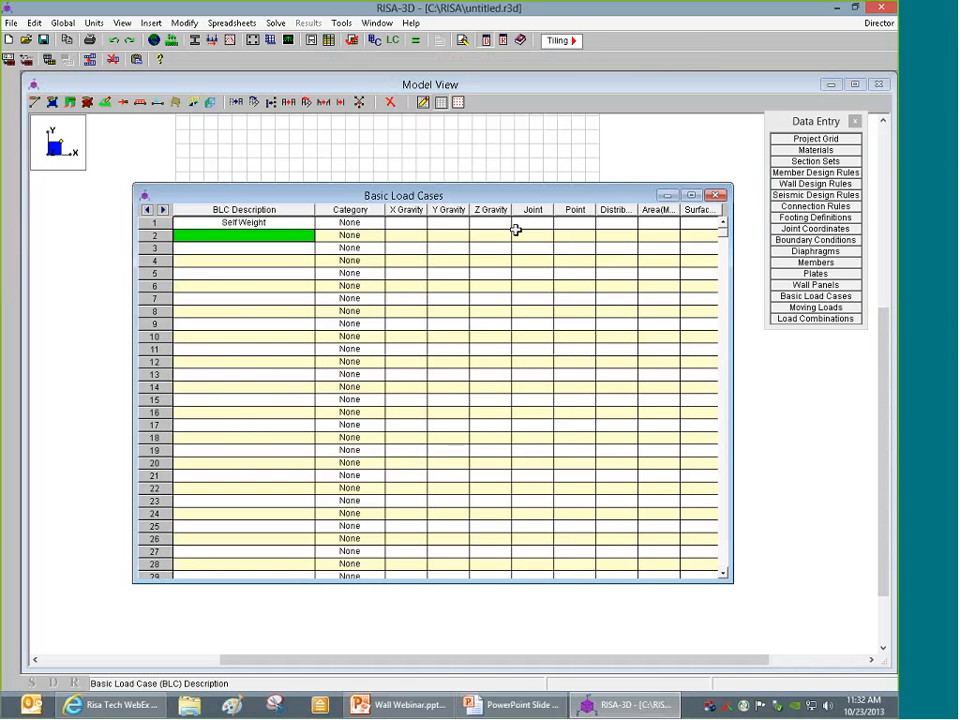
text(Superimposed Dead)
key(Return)
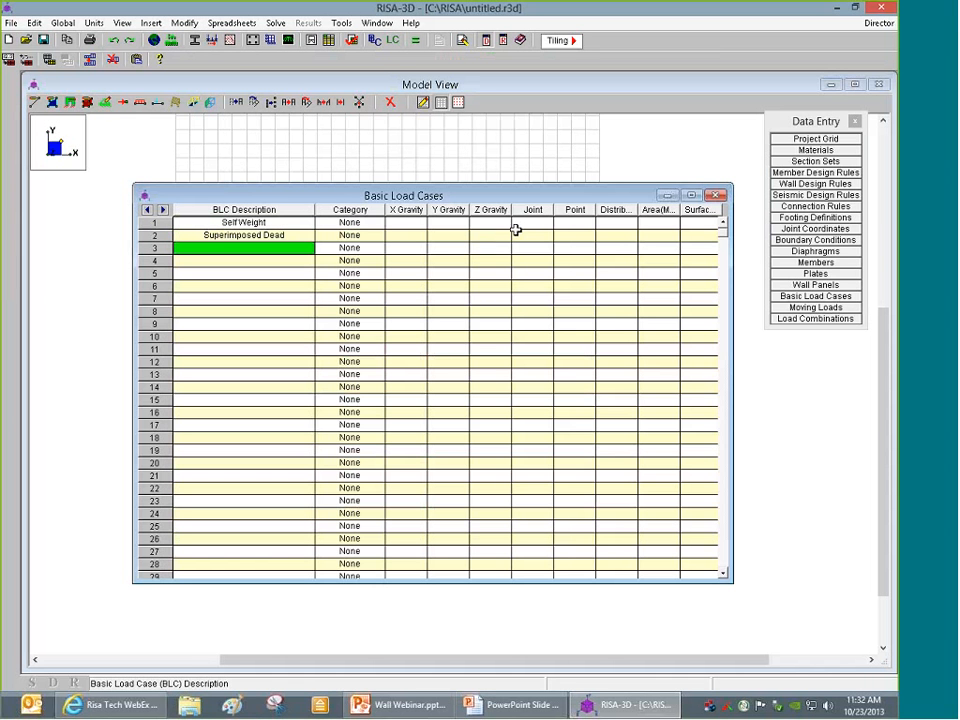
text(Wind (In Plane))
key(Return)
text(Wind)
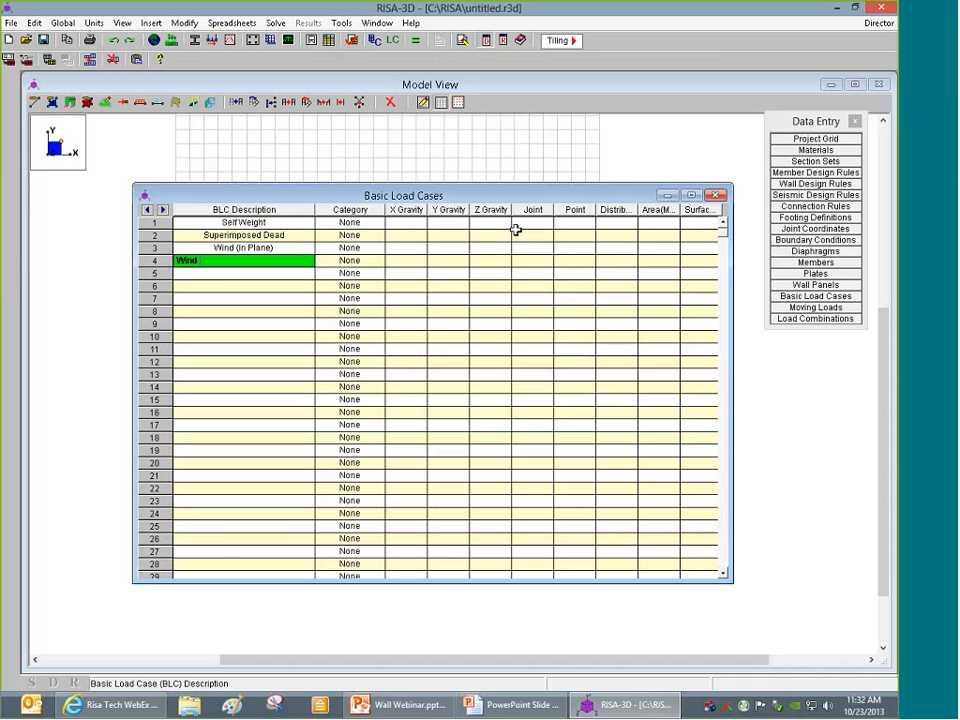
text( (Out of Plane))
key(Tab)
Assign the DL category to the Self Weight and Superimposed Dead load cases
click(372, 222)
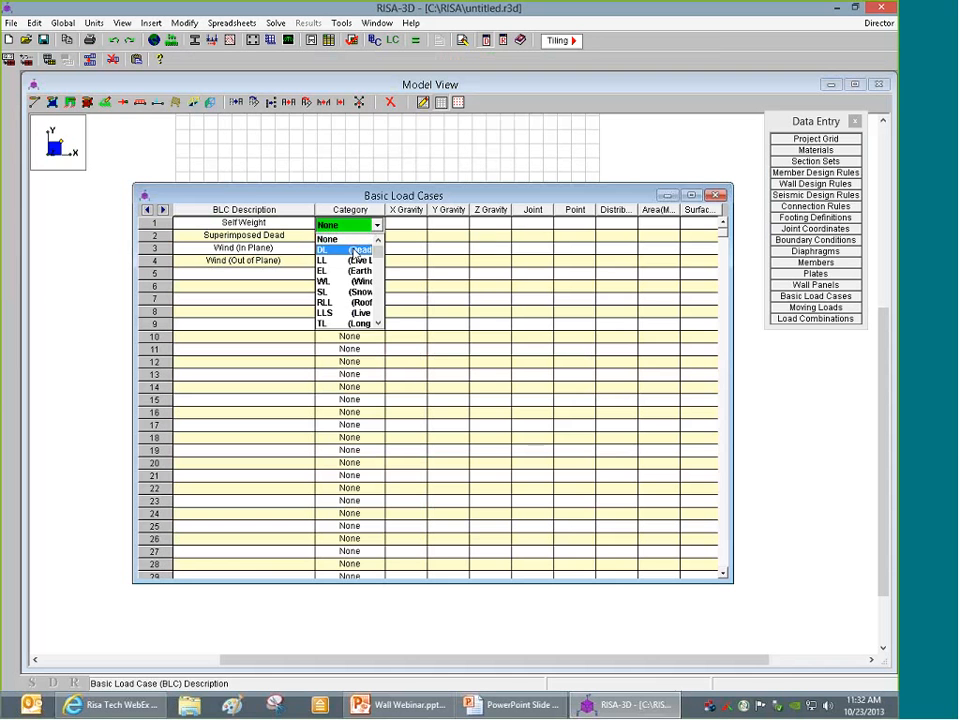
click(354, 248)
click(372, 236)
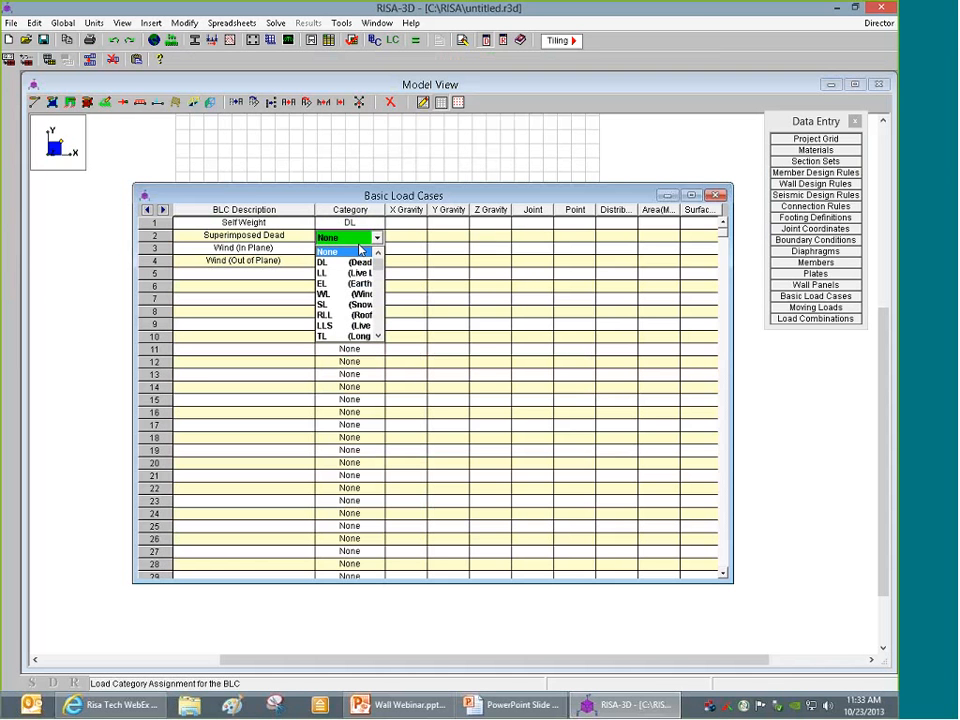
click(352, 261)
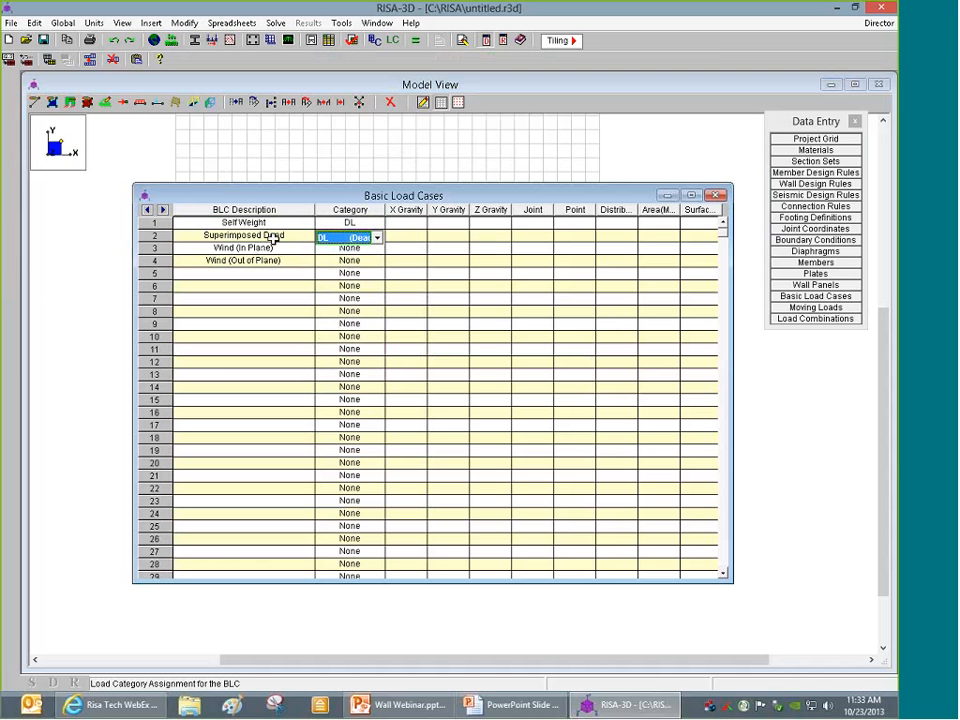
Assign category WLX to the Wind (In Plane) load case and WLZ to Wind (Out of Plane)
click(348, 250)
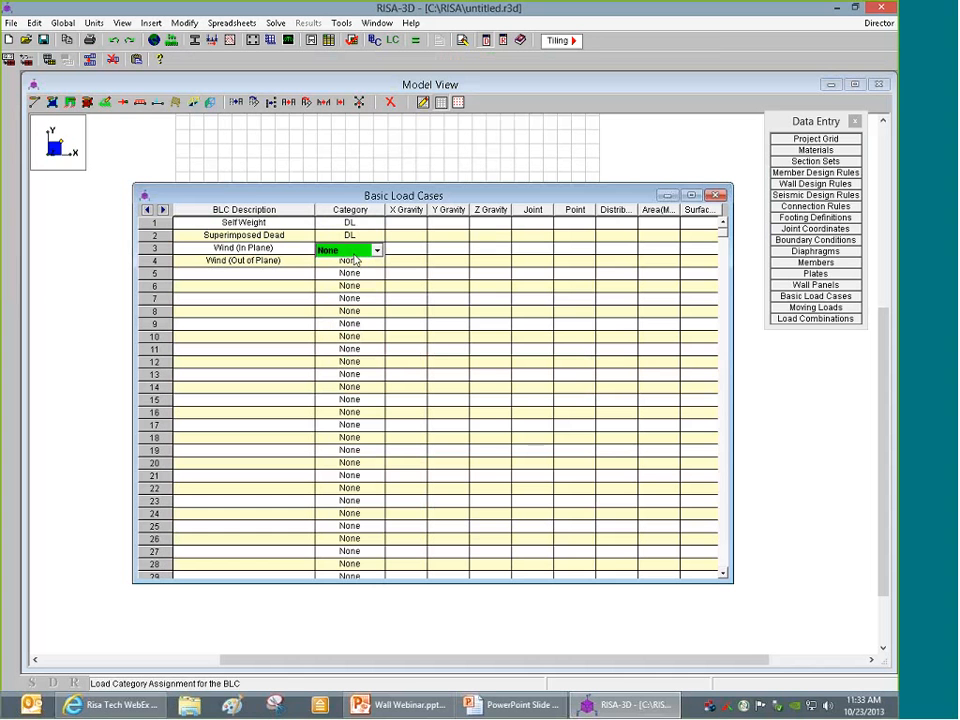
click(376, 250)
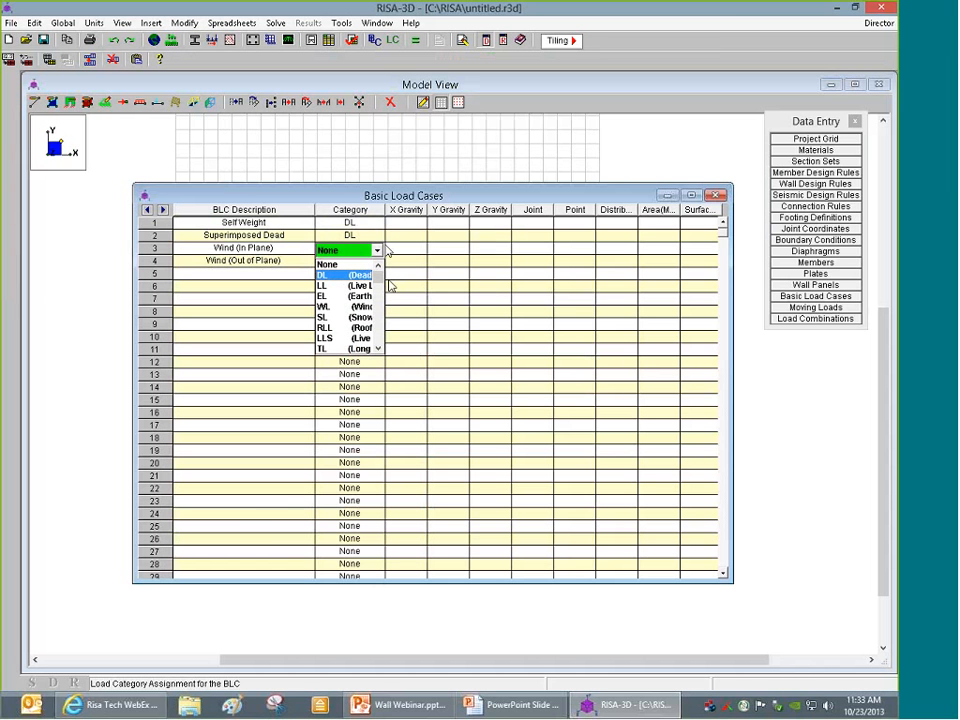
drag(385, 210, 430, 210)
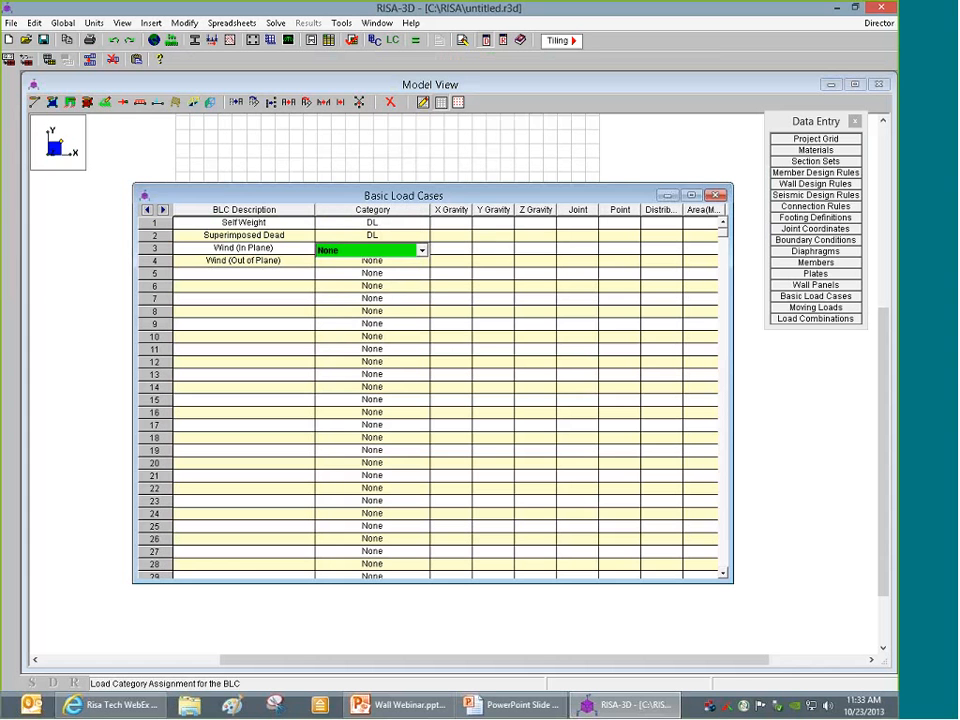
click(422, 250)
drag(422, 268, 422, 302)
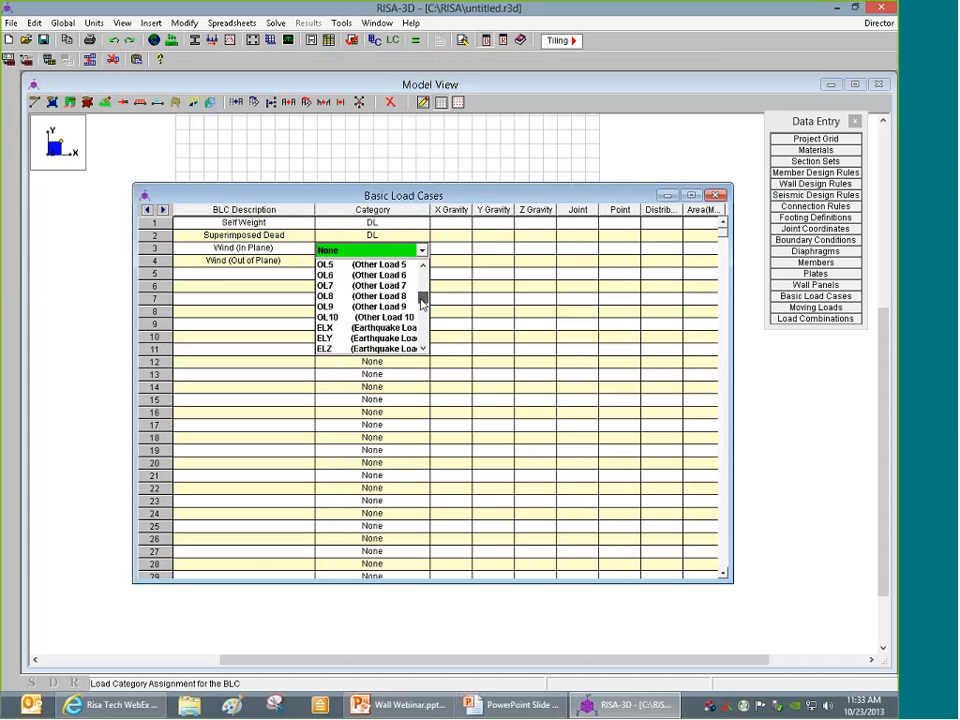
scroll(422, 302, down, 2)
click(370, 296)
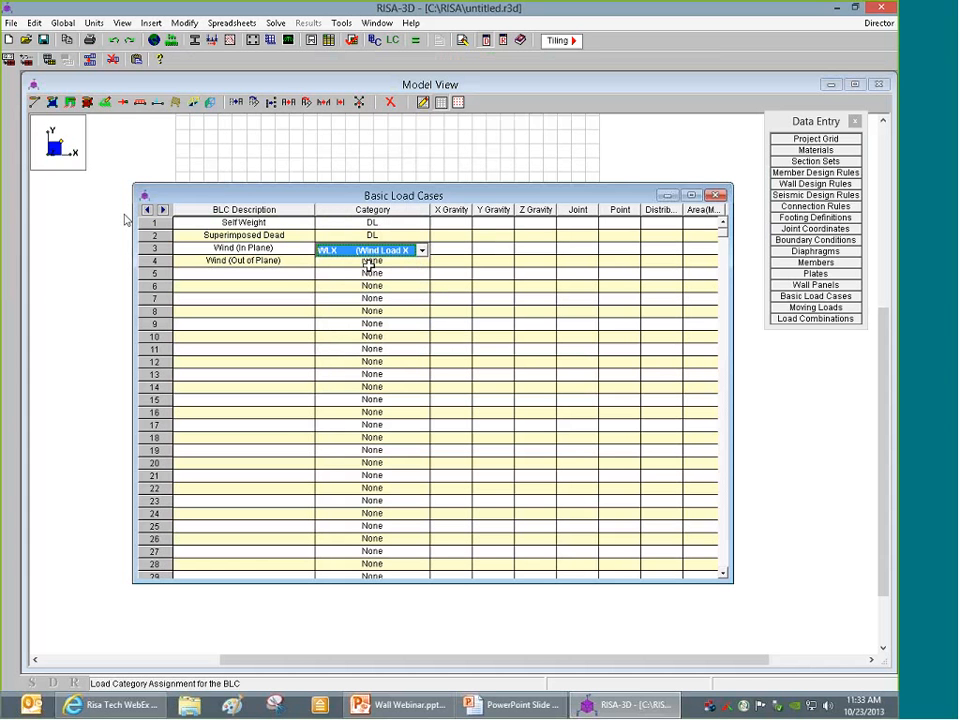
click(369, 262)
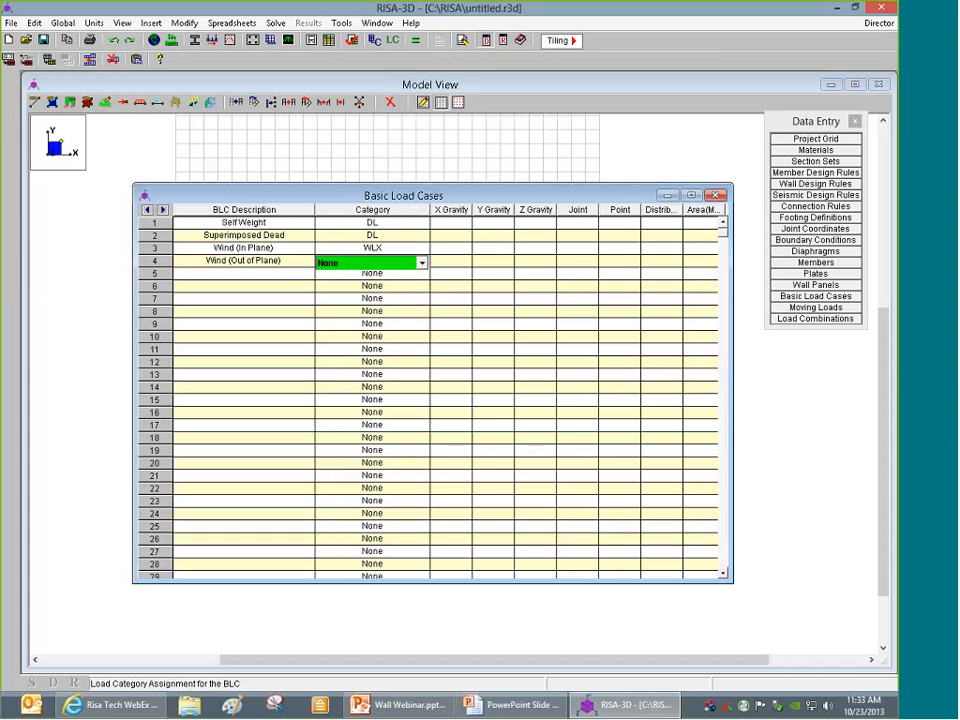
click(422, 262)
drag(422, 280, 422, 313)
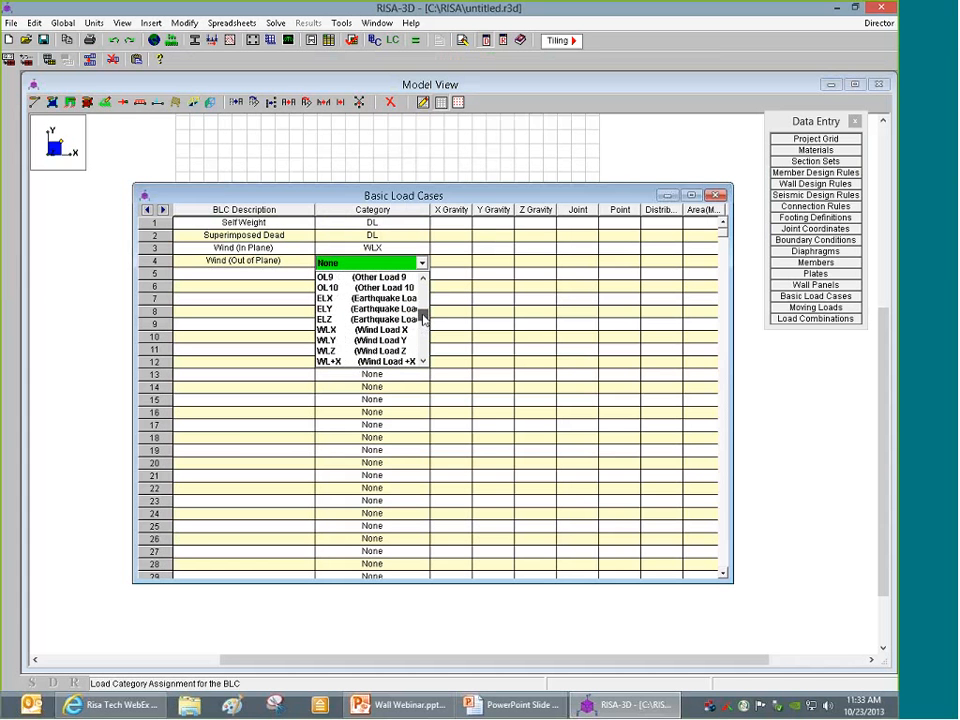
click(362, 351)
Set Y Gravity to -1 for the Self Weight load case and close the Basic Load Cases spreadsheet
click(486, 225)
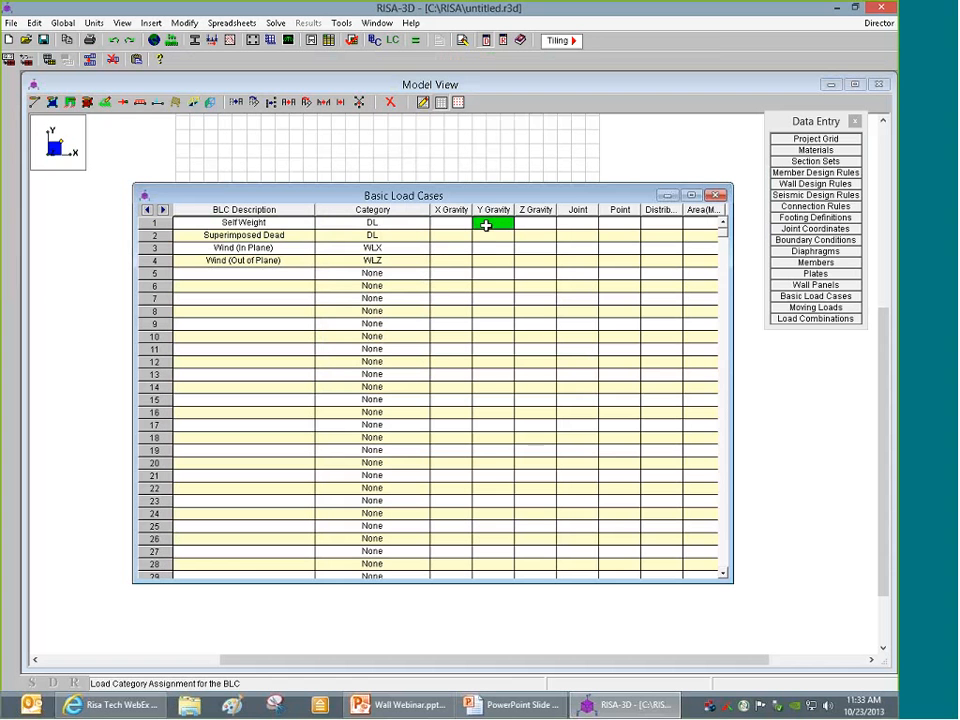
text(-1)
key(Return)
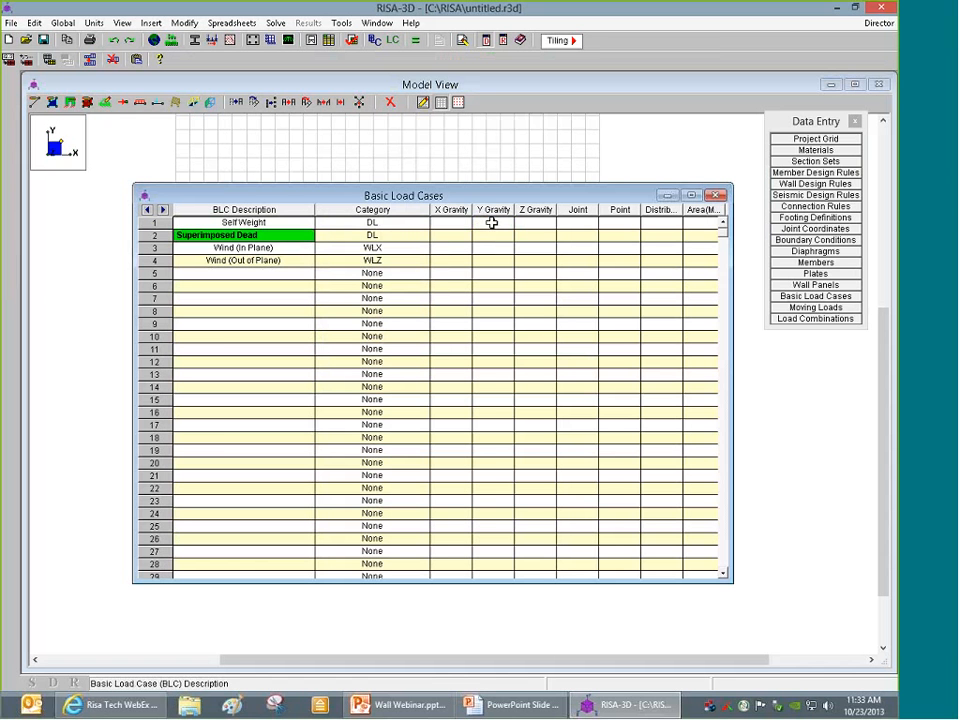
click(716, 195)
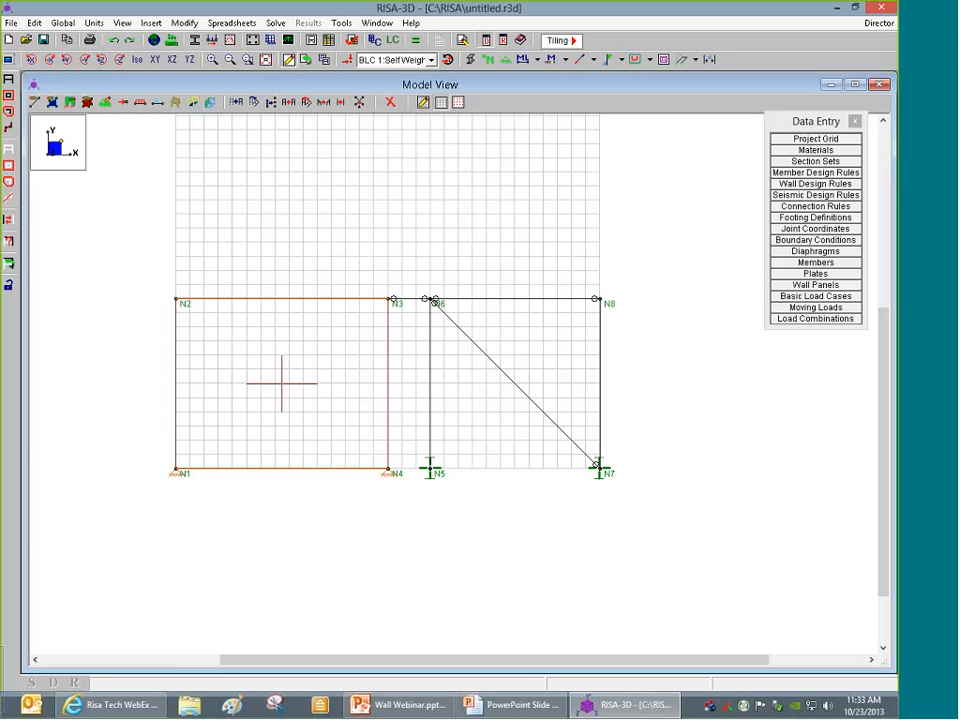
Apply a -6 k/ft Y-direction distributed load in load case 2, Superimposed Dead, to the wall panel's top edge
click(157, 103)
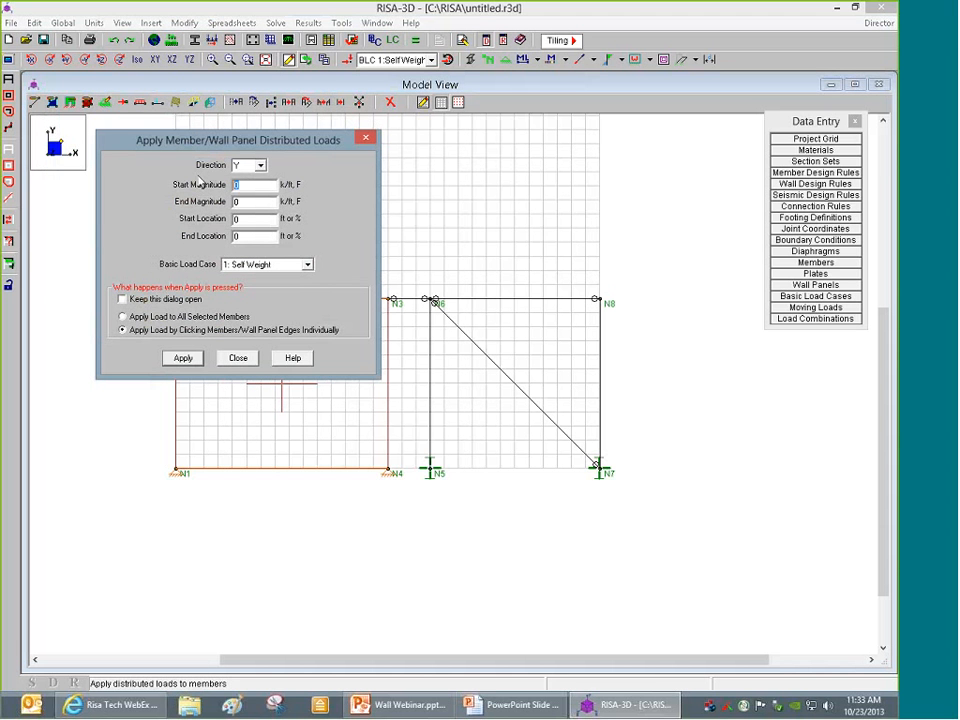
text(-6)
click(265, 266)
click(170, 331)
click(183, 358)
click(334, 299)
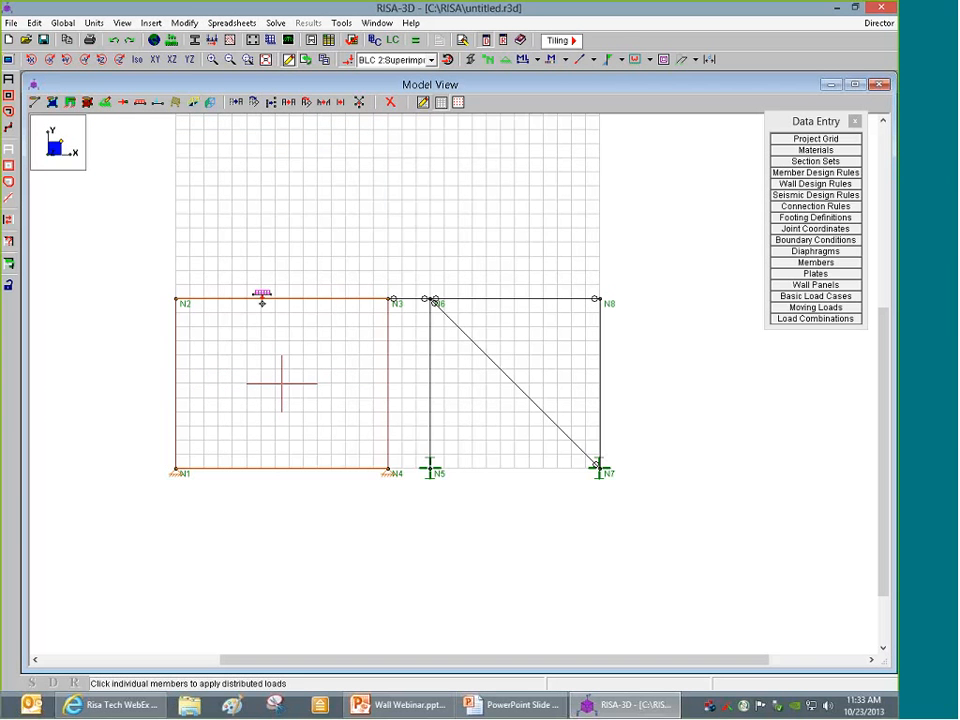
click(218, 296)
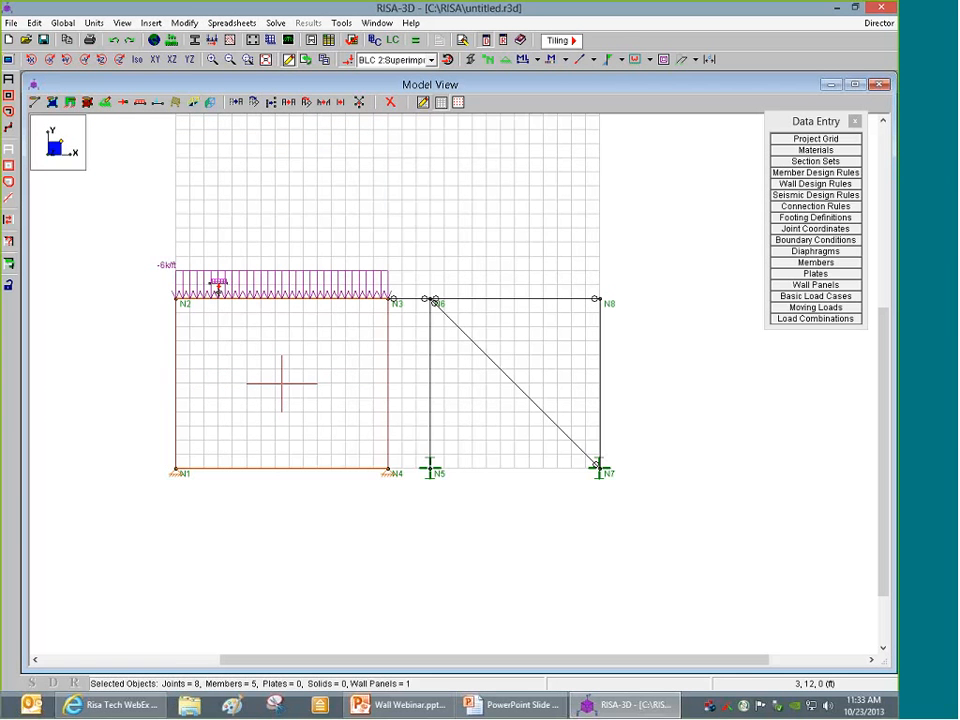
Apply the same -6 k/ft superimposed dead load to beams N3–N6 and N6–N8 in isometric view
click(138, 61)
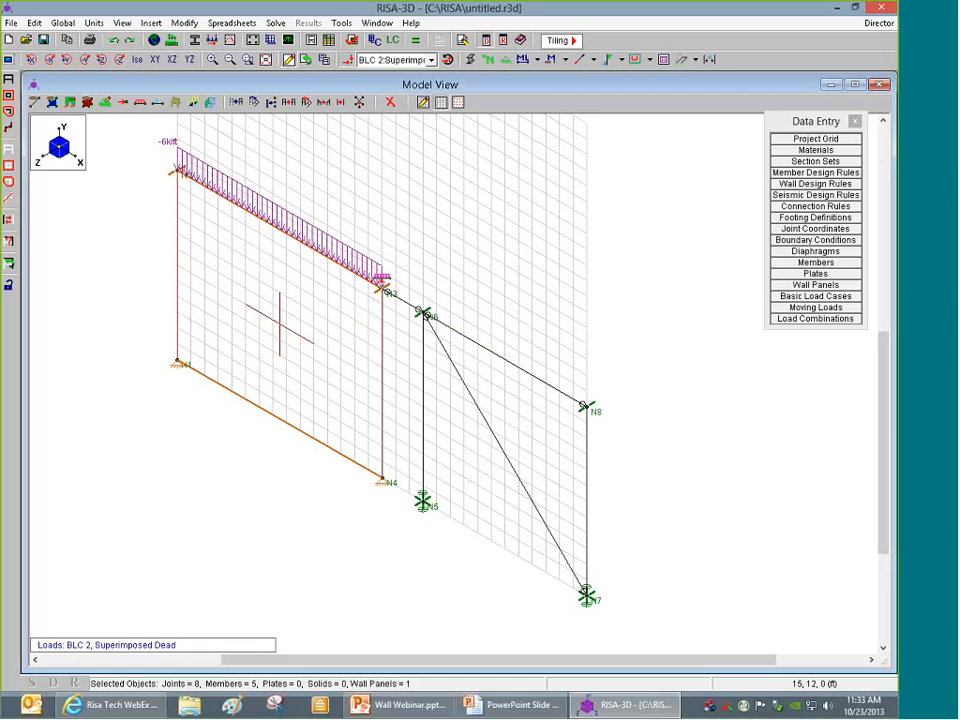
click(402, 300)
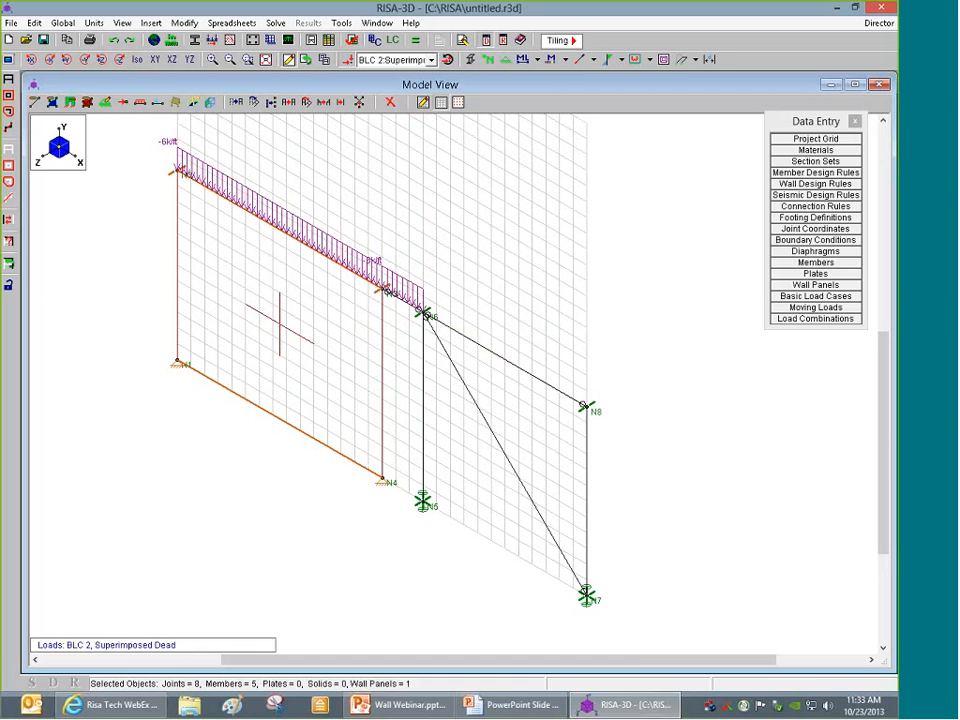
click(502, 358)
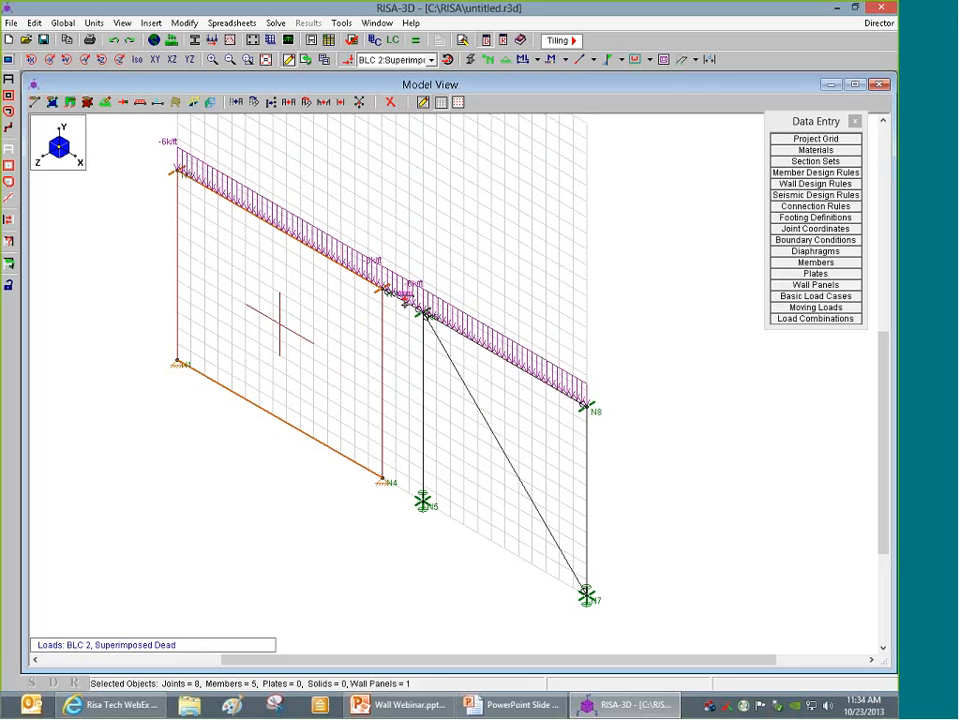
scroll(410, 302, up, 1)
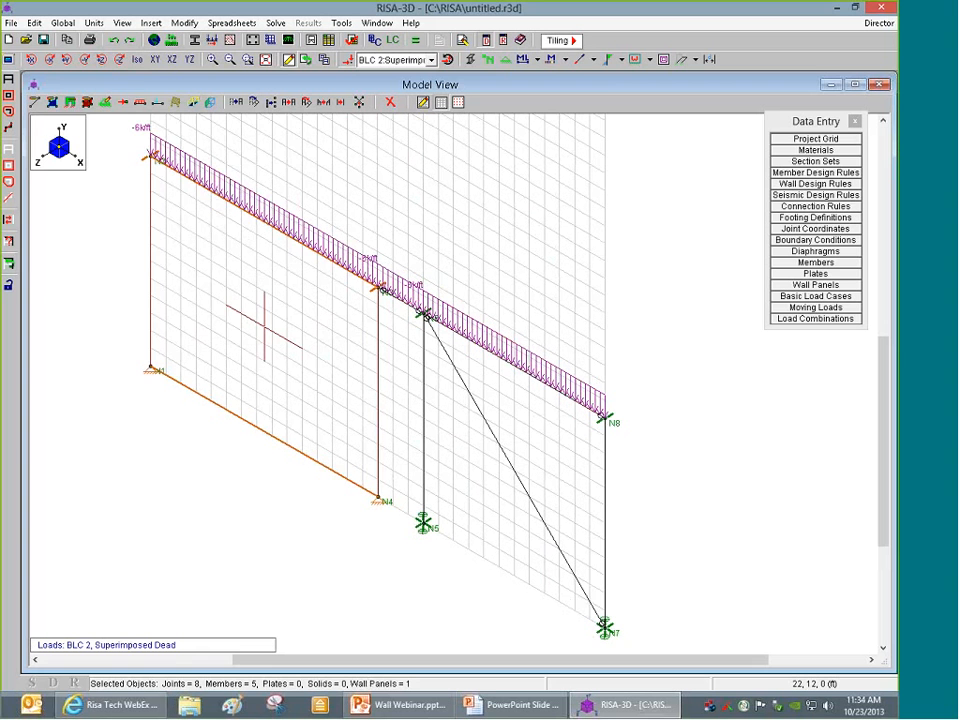
Apply a 2 k/ft X-direction distributed load in load case 3, Wind (In Plane), to the wall panel's top edge and the beams between N3 and N8
click(140, 104)
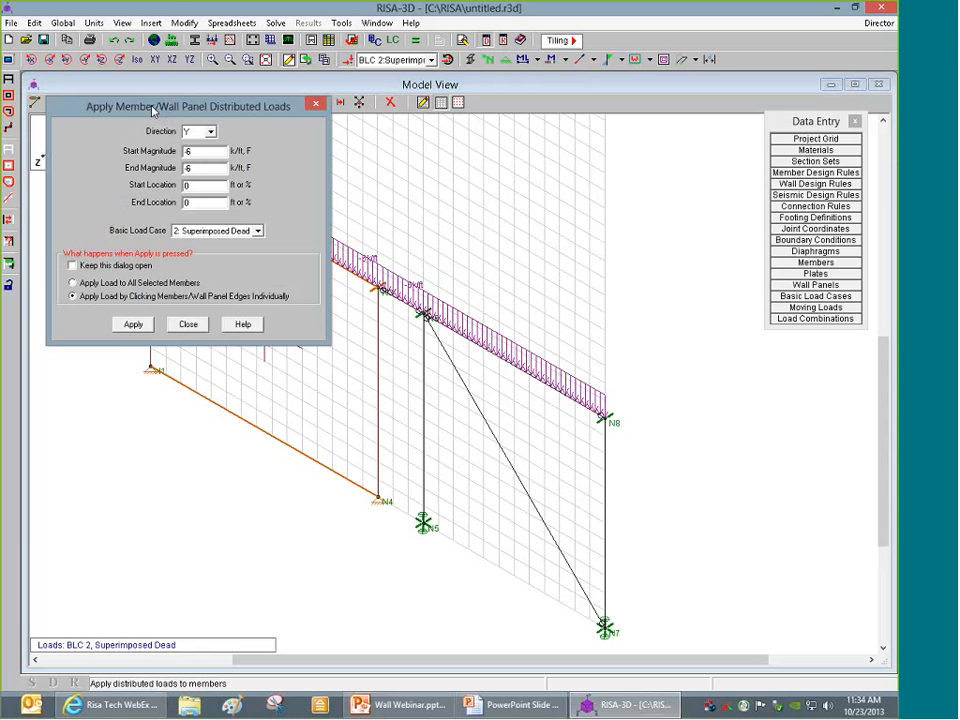
click(344, 171)
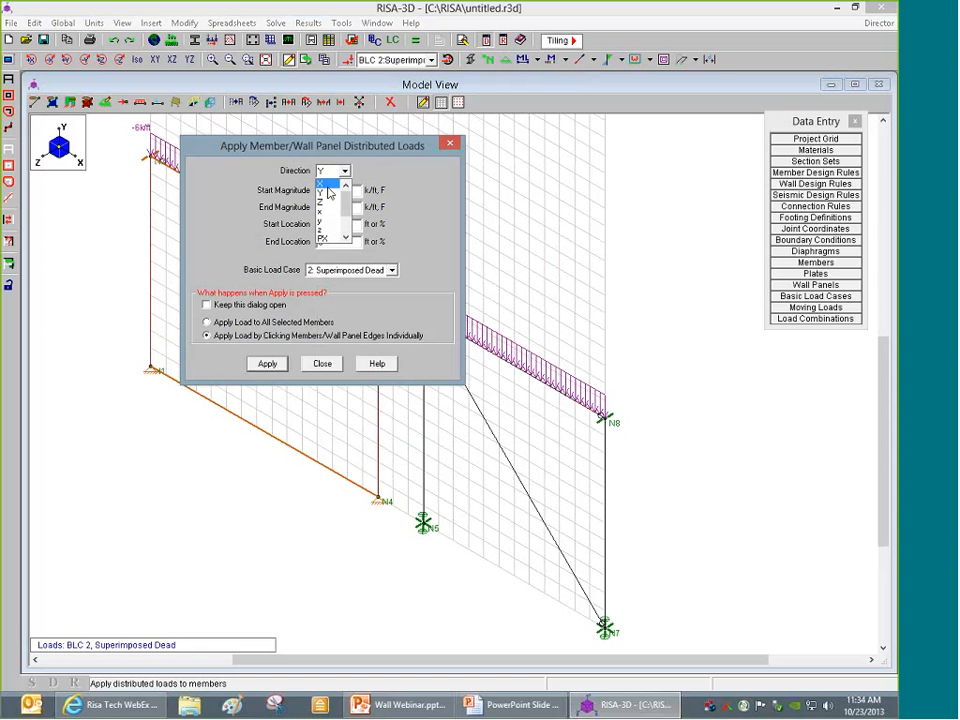
click(339, 189)
key(Tab)
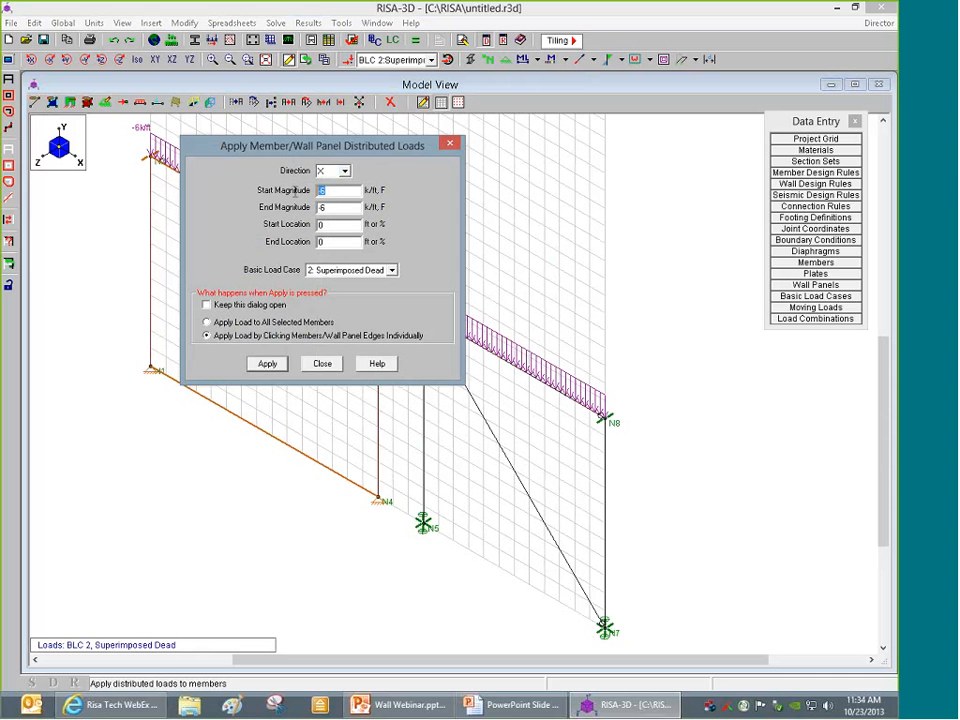
text(2)
key(Tab)
text(2)
click(352, 270)
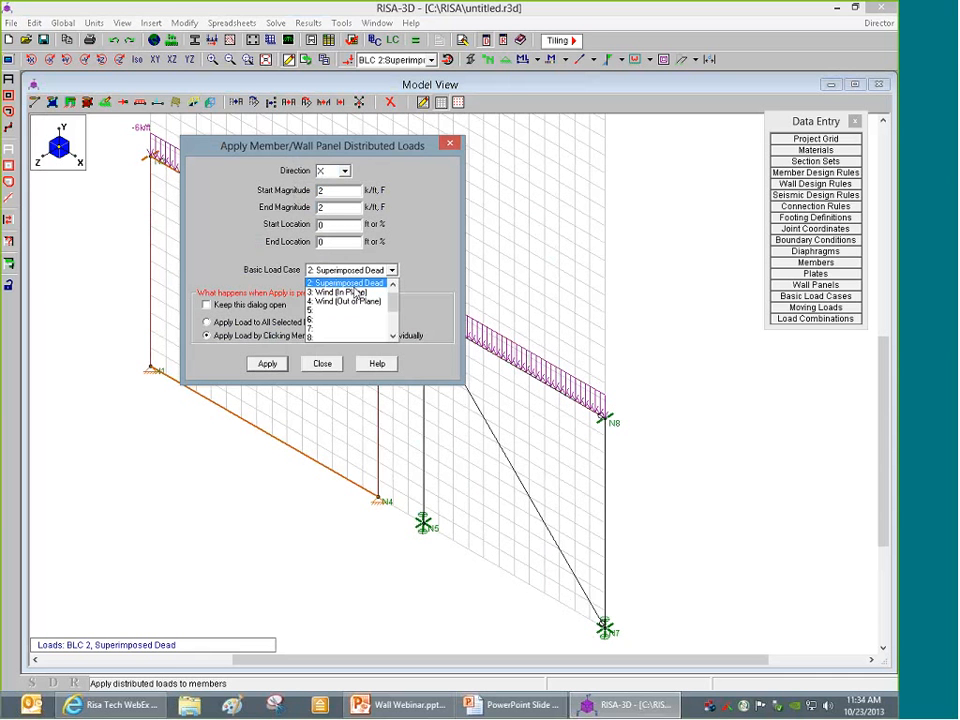
click(356, 292)
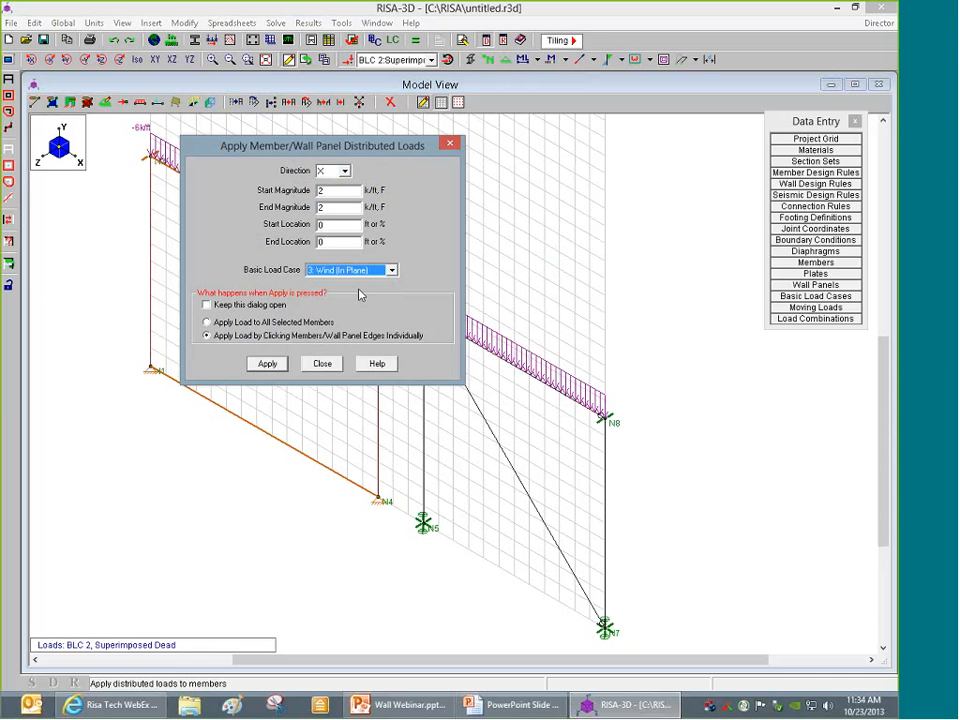
click(272, 364)
click(315, 252)
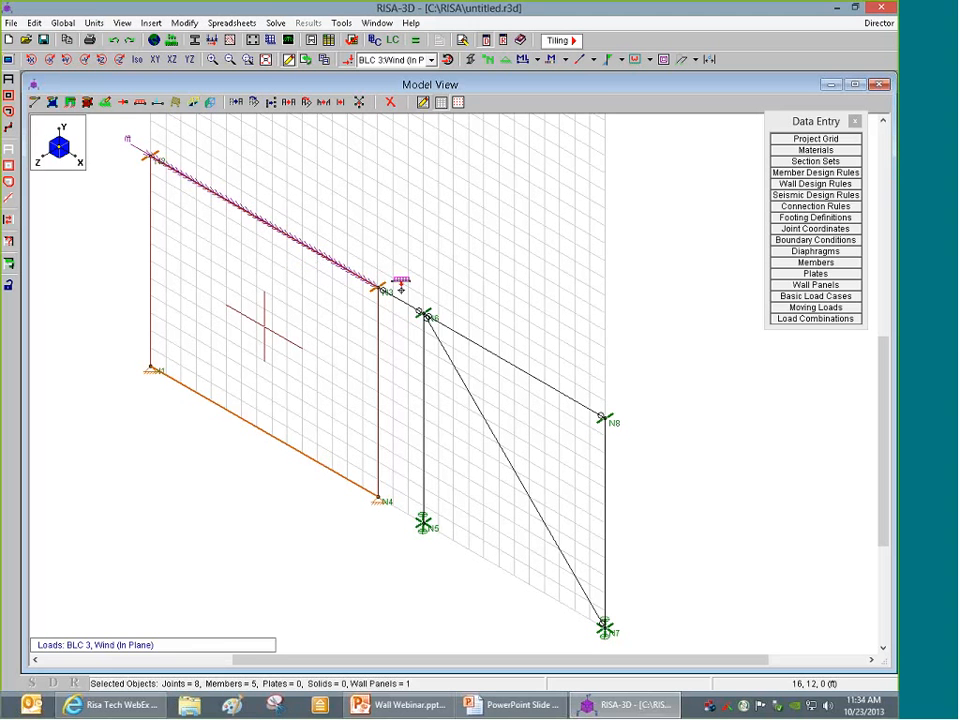
click(470, 338)
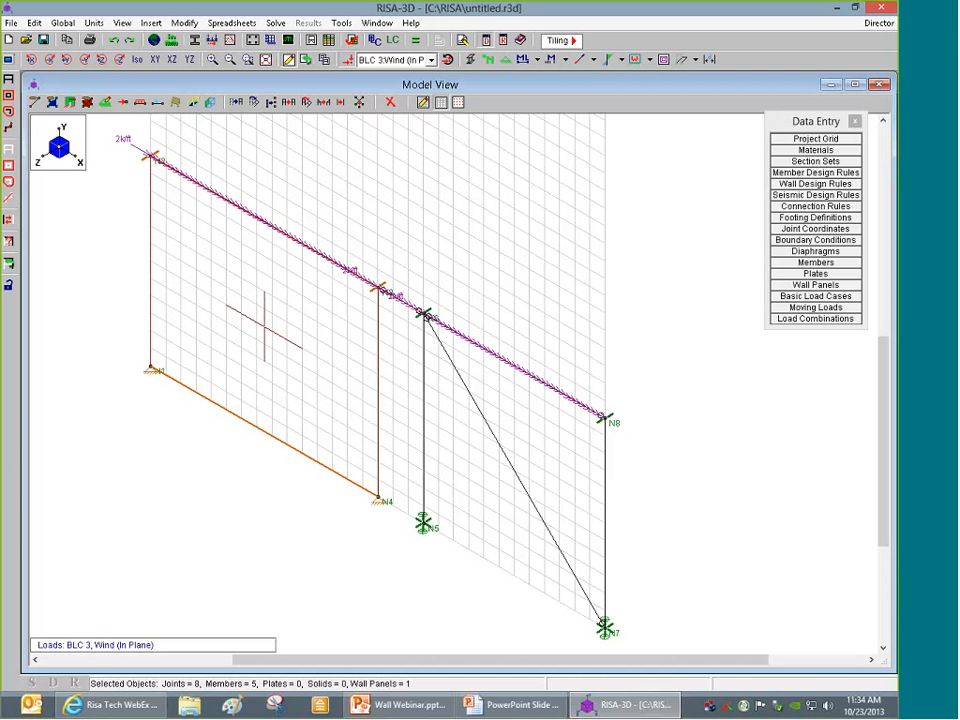
Apply a z-direction surface load of 0.08 ksf top and bottom in load case 4, Wind (Out of Plane), to the wall panel
click(213, 110)
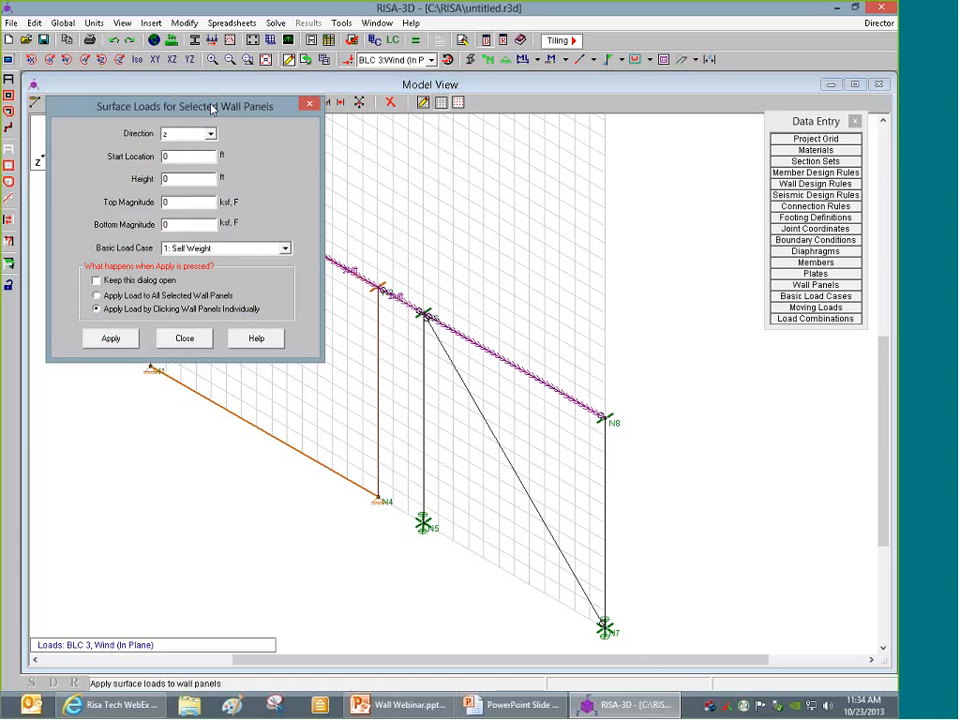
drag(213, 110, 560, 158)
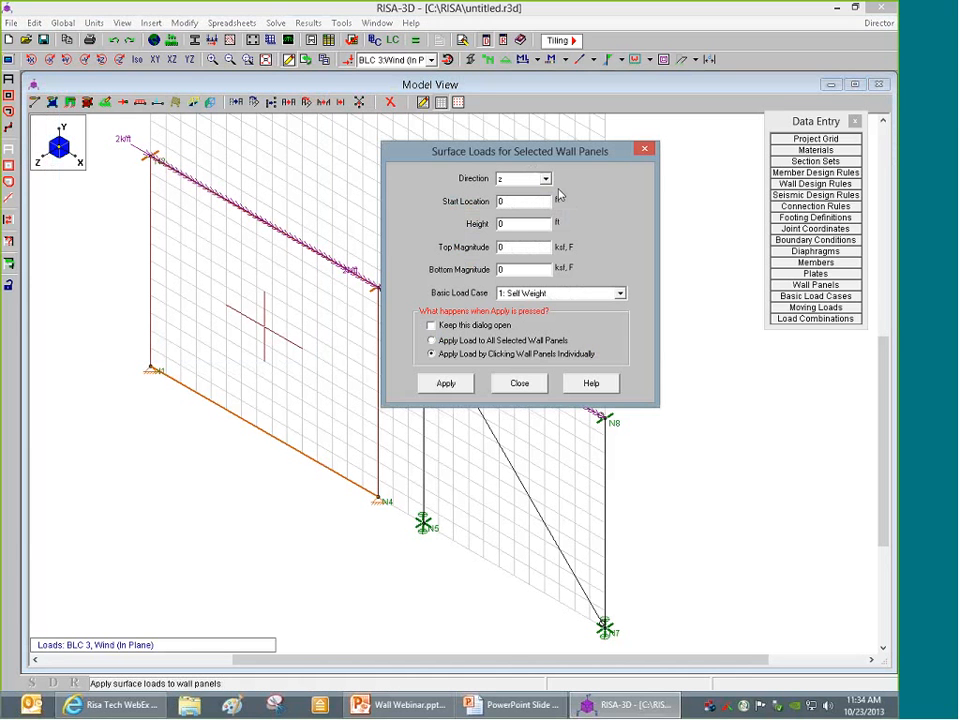
double_click(524, 243)
text(.08)
key(Tab)
text(.08)
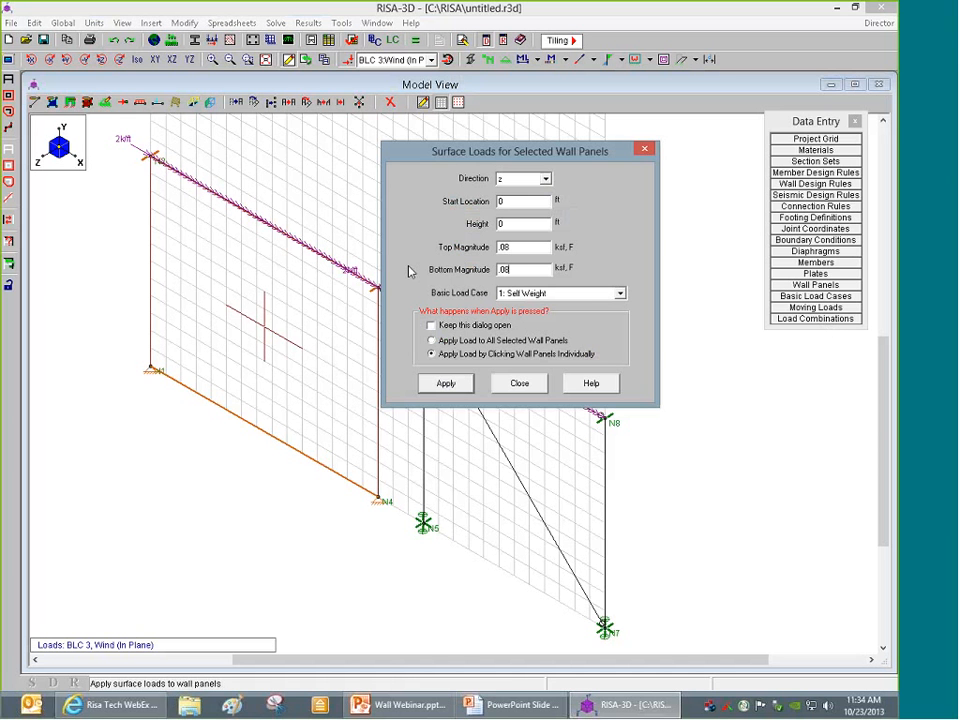
click(535, 296)
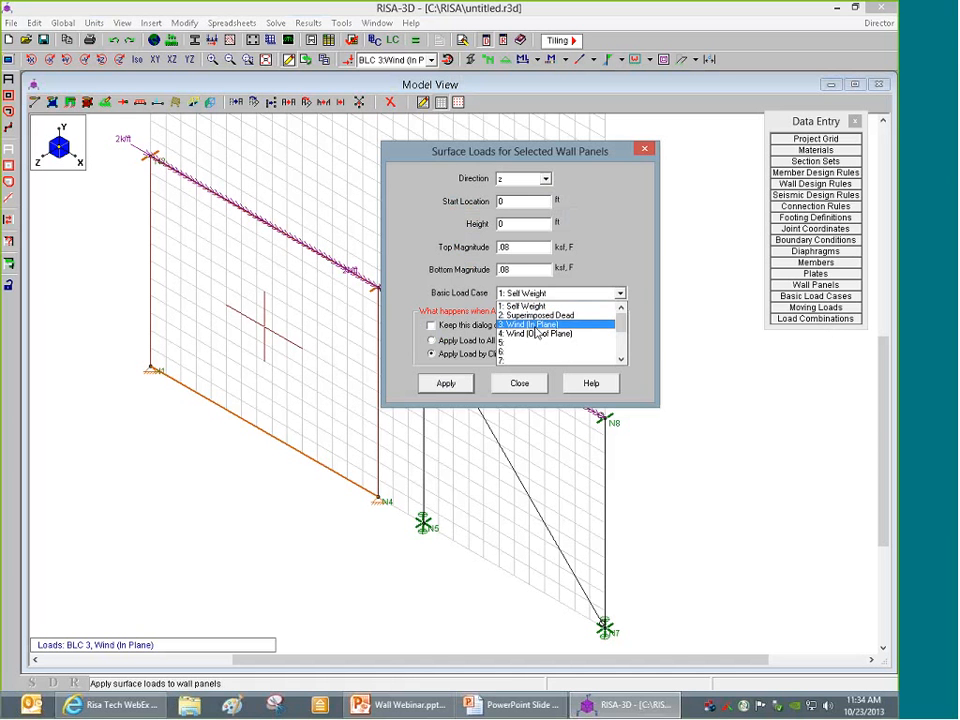
click(536, 333)
click(446, 383)
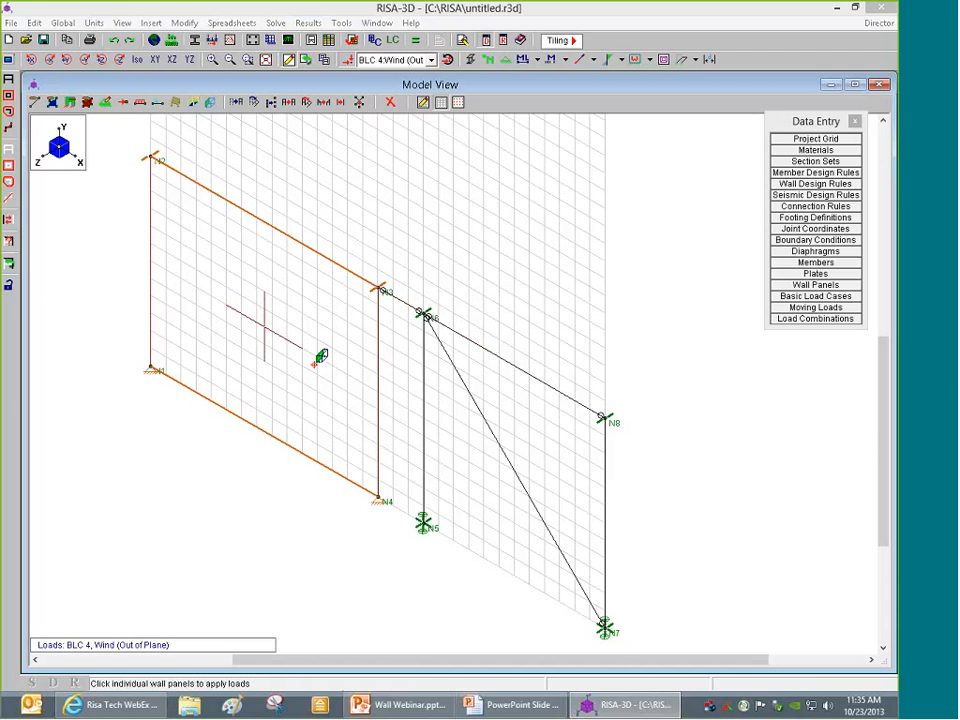
click(320, 357)
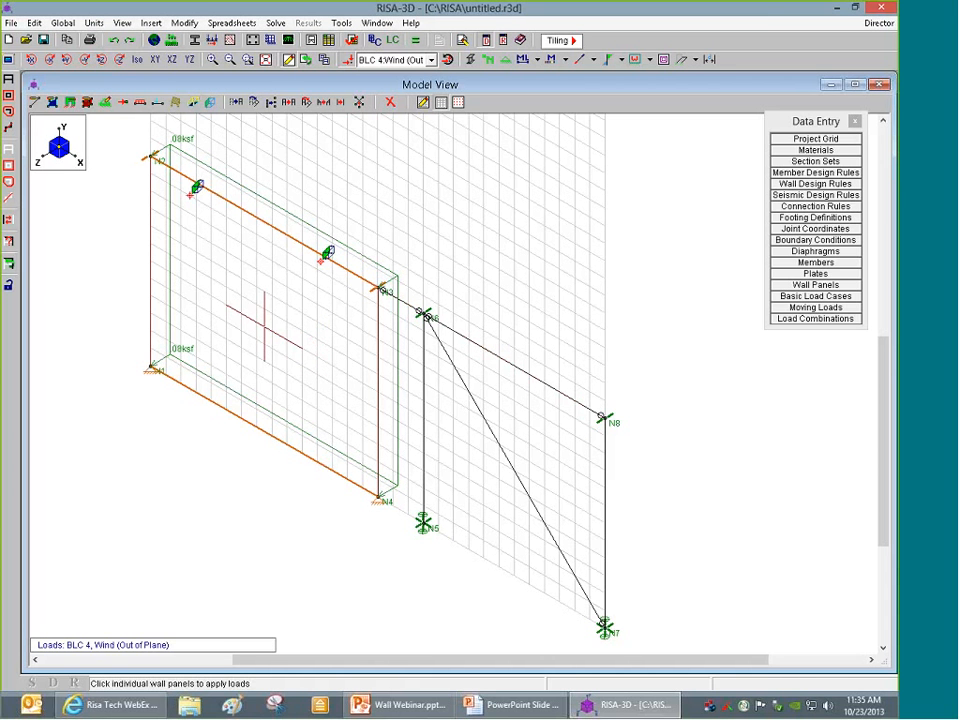
key(Escape)
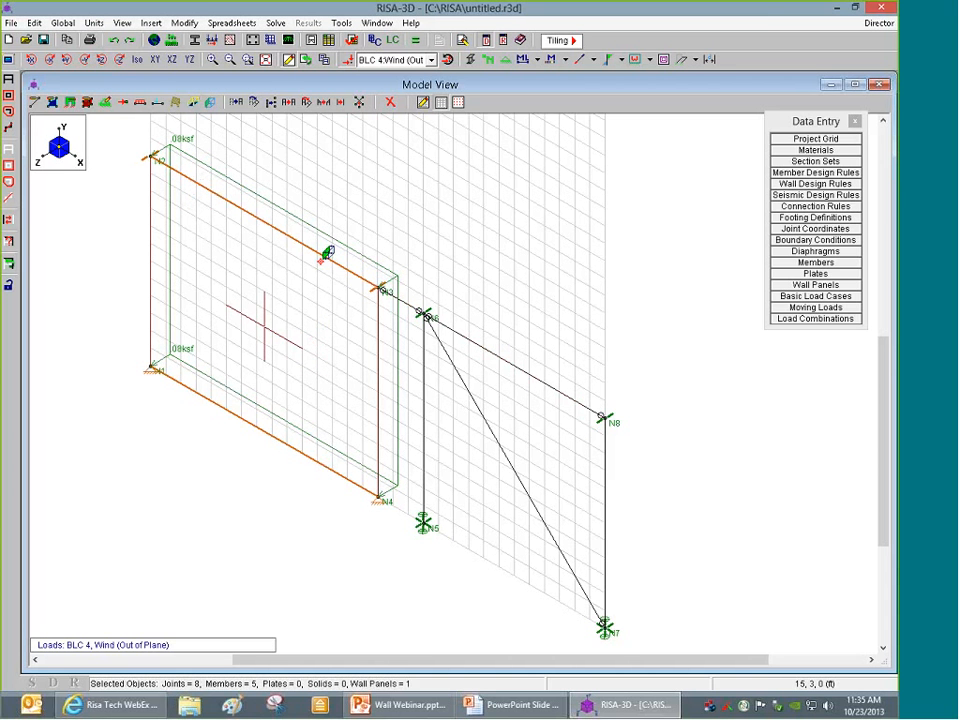
click(210, 103)
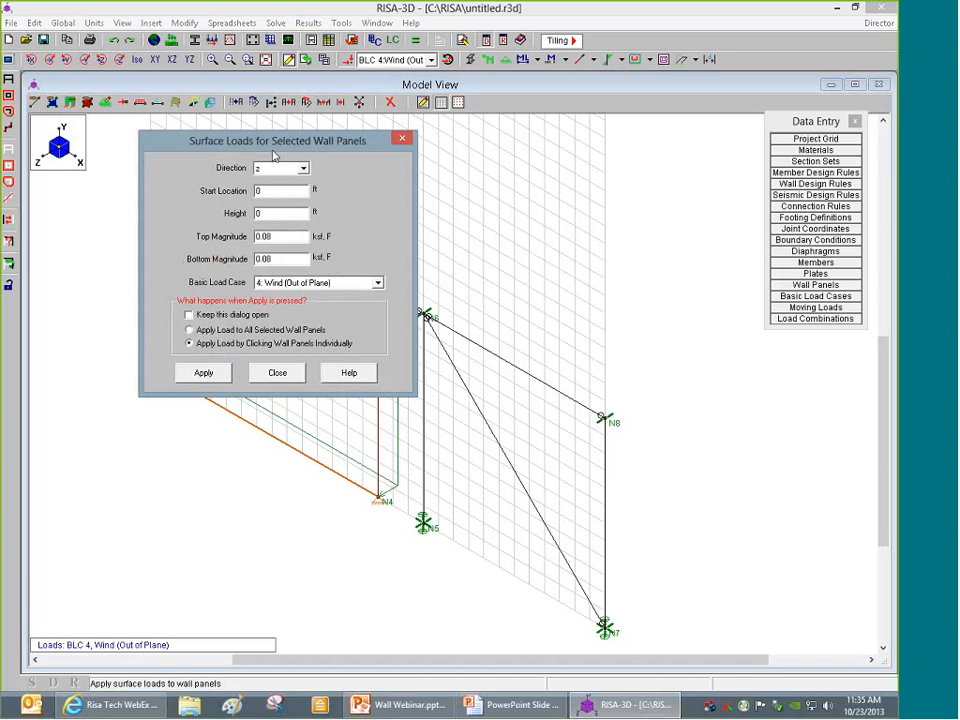
click(204, 373)
click(279, 372)
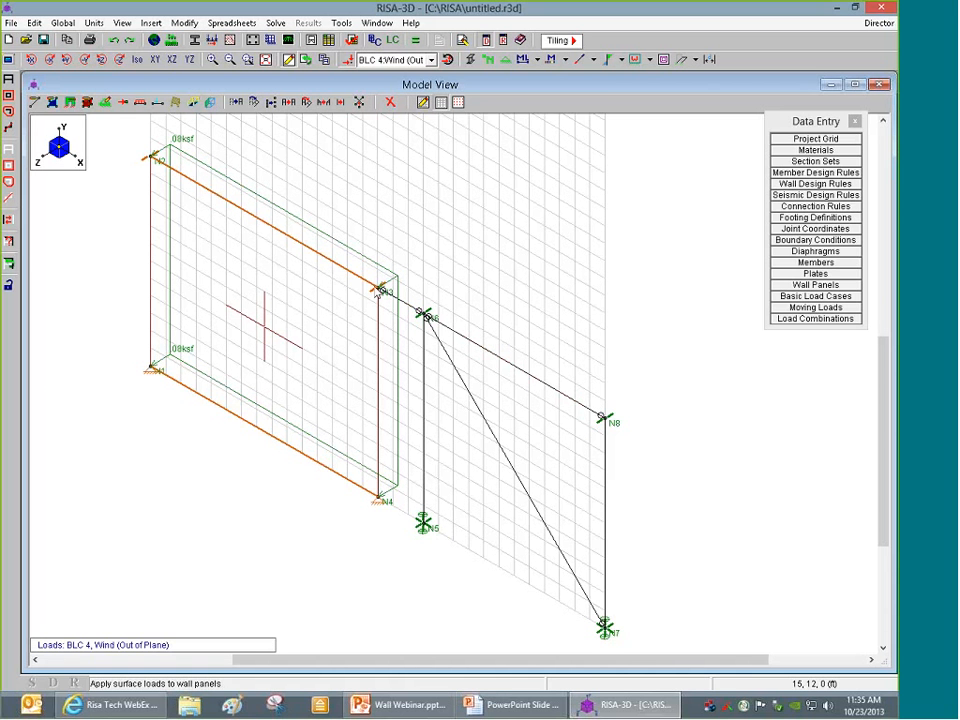
Create two load combinations named In Plane and Out Plane
click(790, 320)
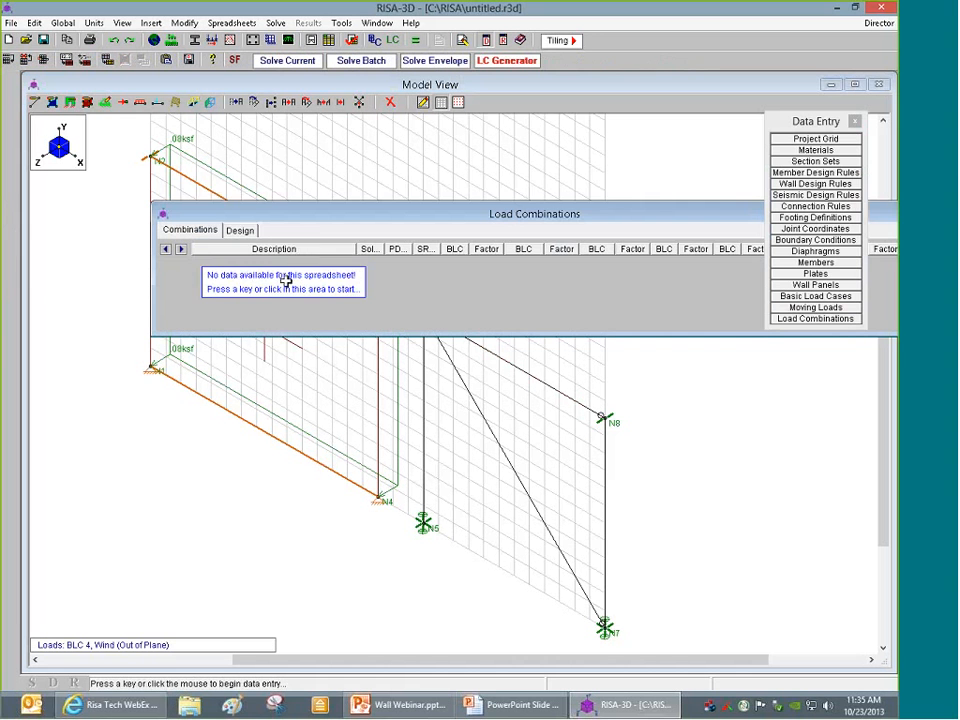
click(305, 268)
drag(318, 220, 253, 220)
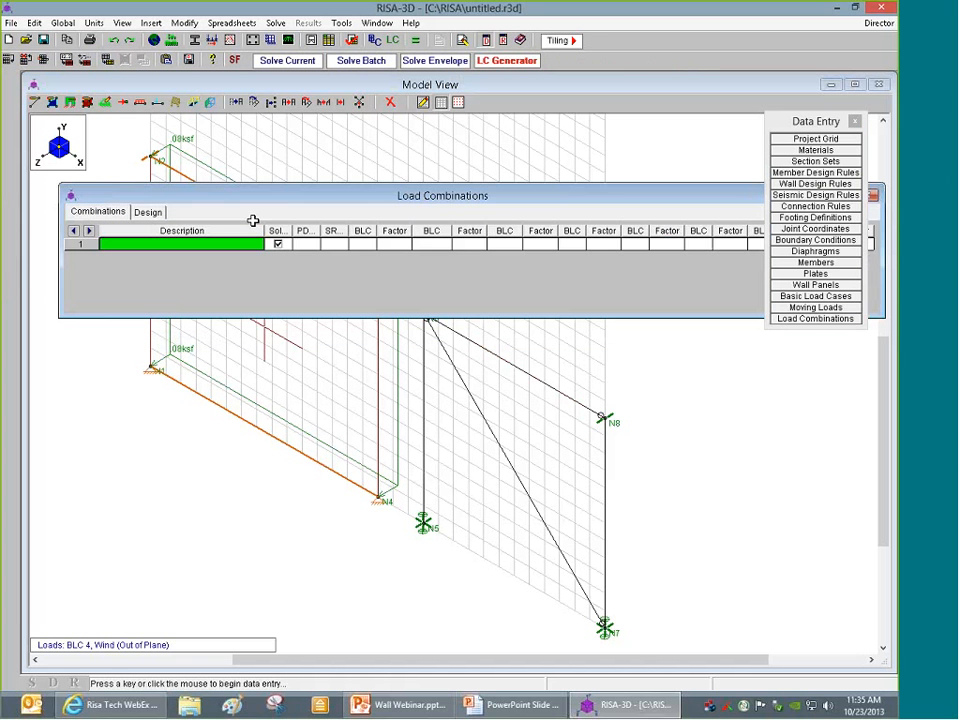
text(In Plane)
key(Down)
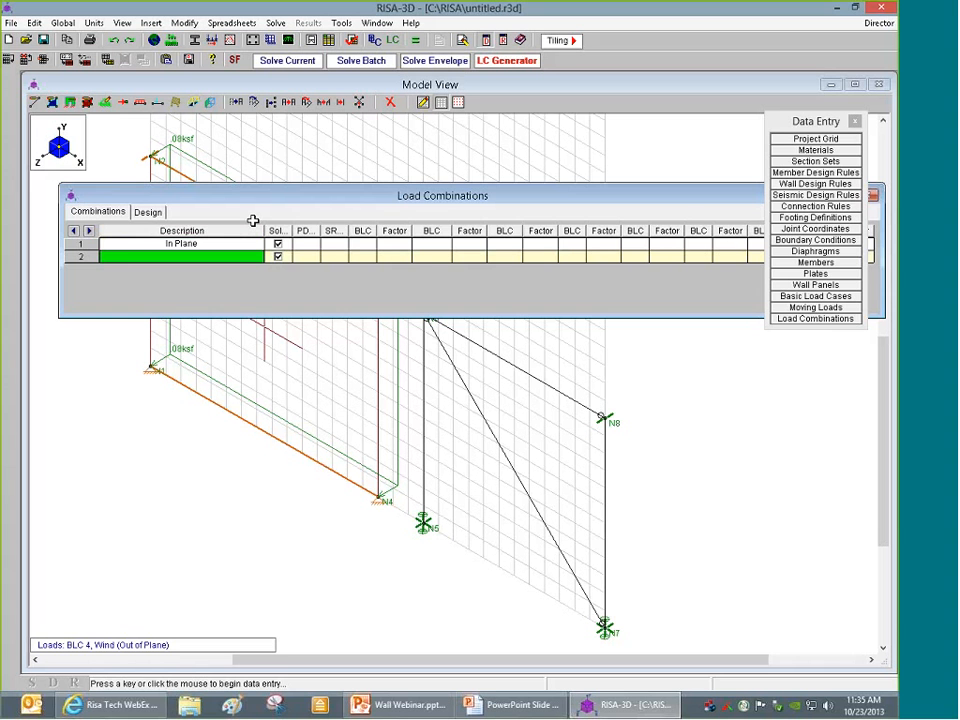
text(Out Pla)
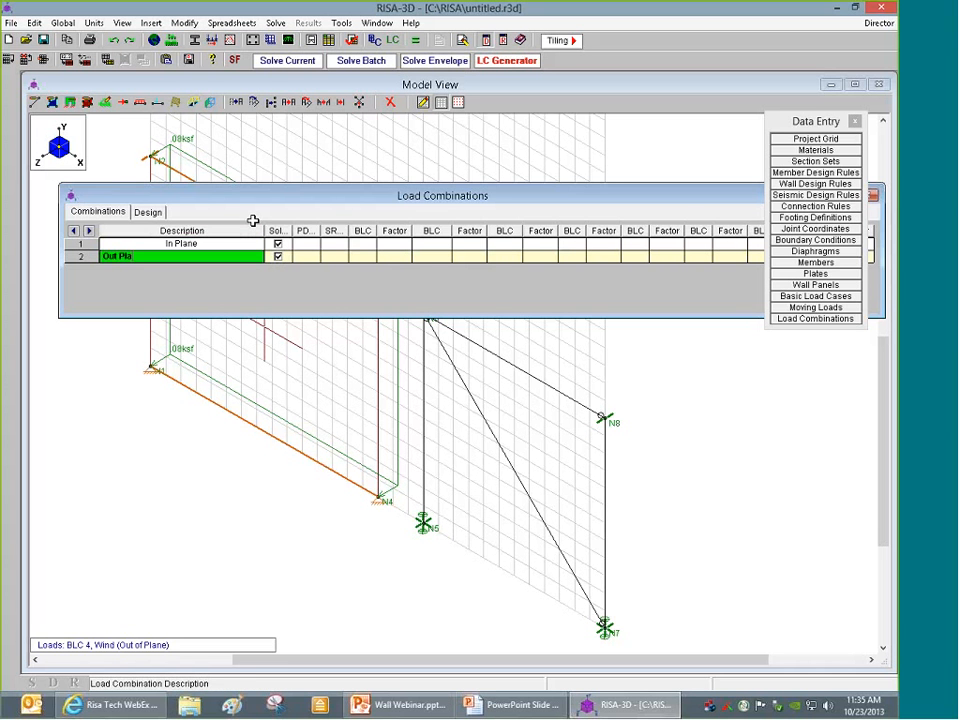
text(ne)
Set P-Delta to Y for both load combinations and widen the P-Delta and first BLC columns
key(Up)
key(Right)
key(Right)
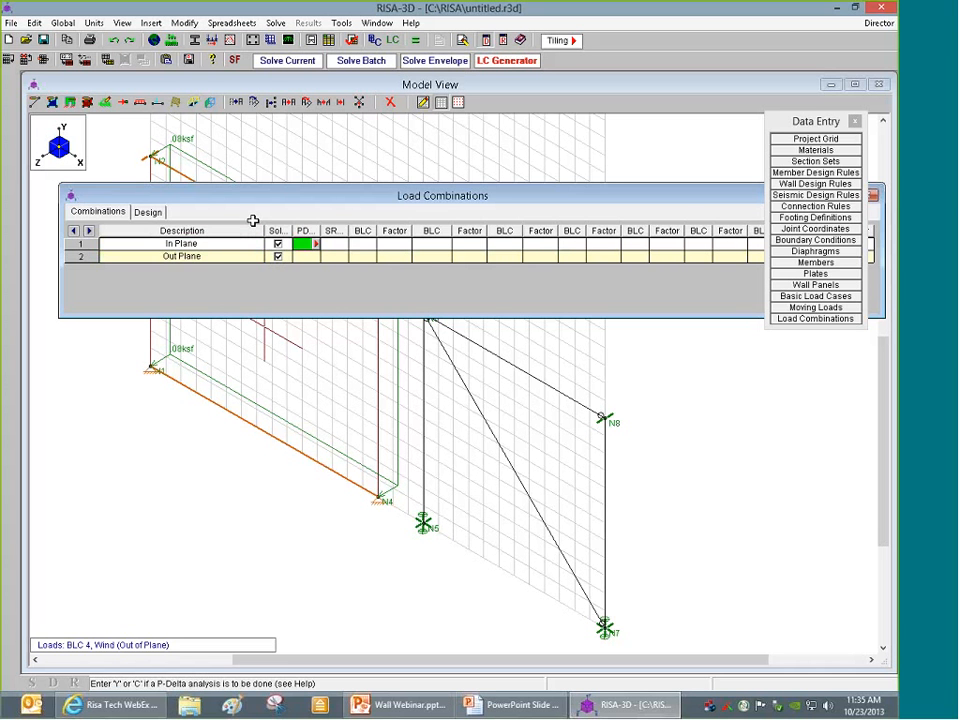
text(Y)
key(Down)
key(Right)
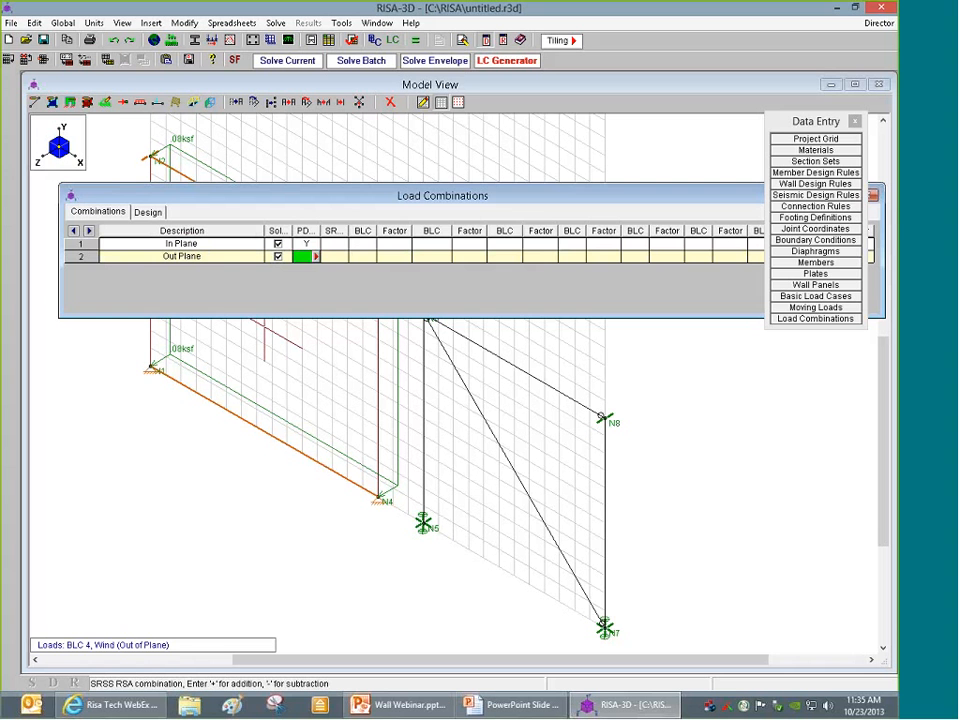
text(Y)
key(Up)
key(Right)
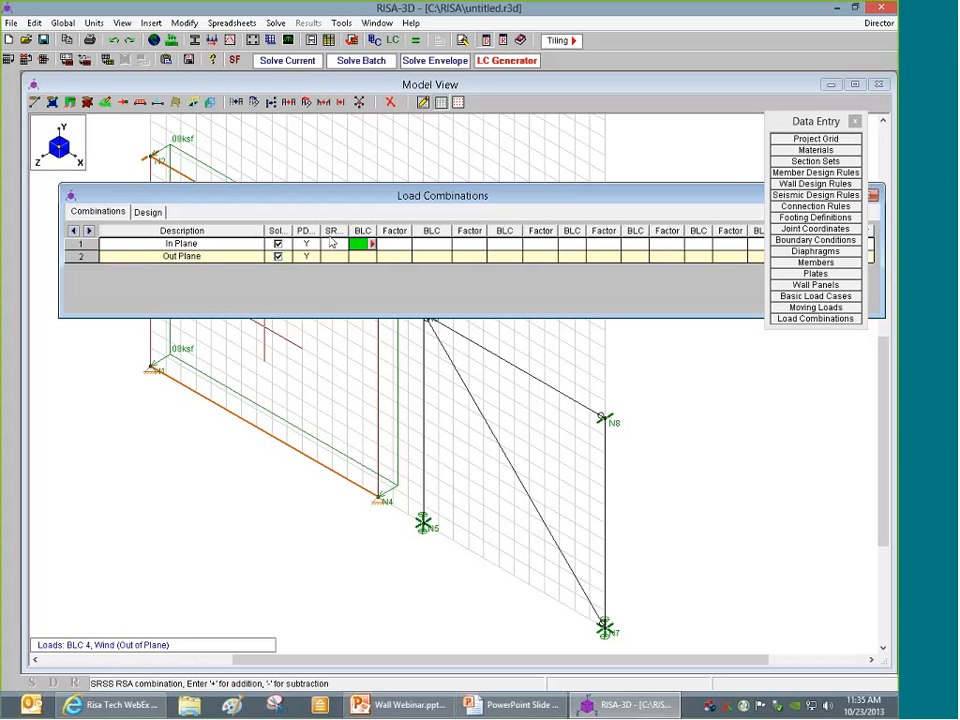
drag(320, 230, 399, 231)
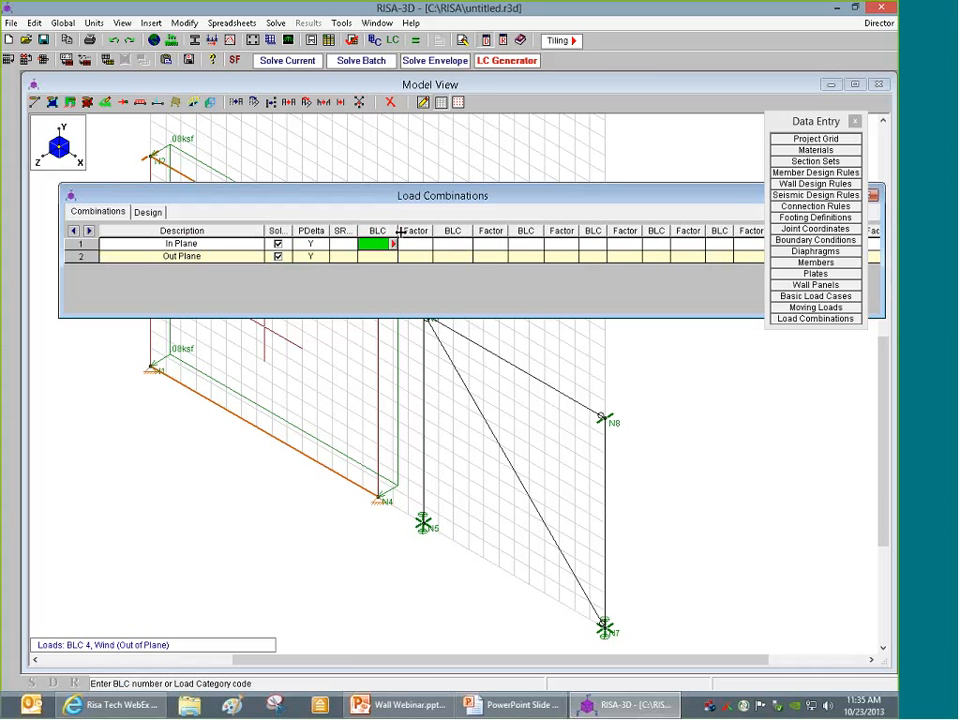
Define the In Plane combination as DL with factor 1 and WLX with factor .6
text(DL)
key(Return)
text(1)
key(Return)
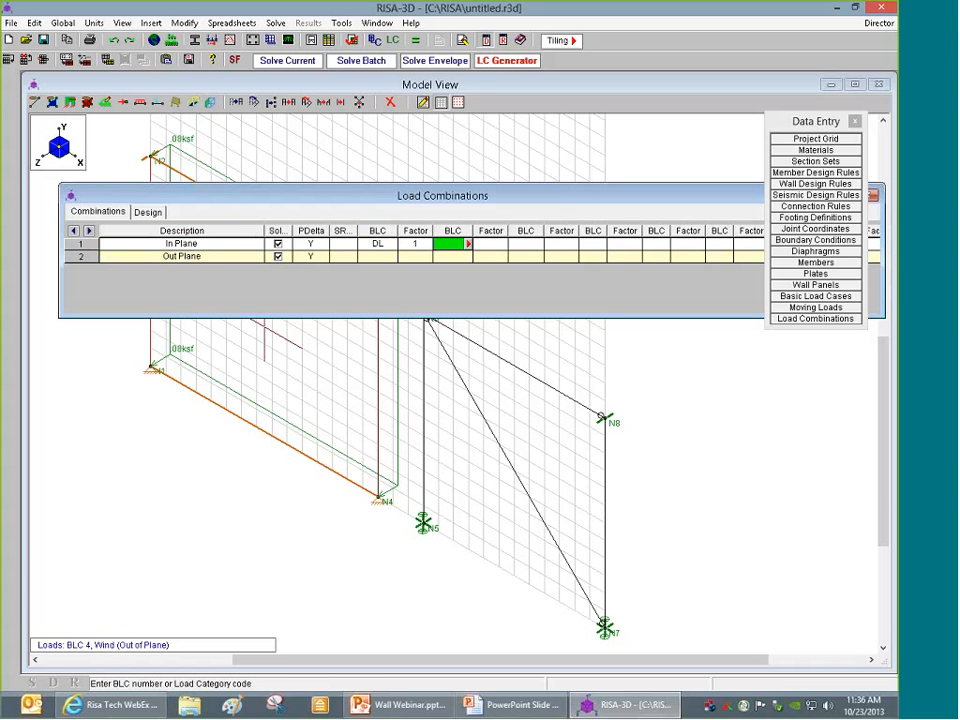
text(wlx)
key(Return)
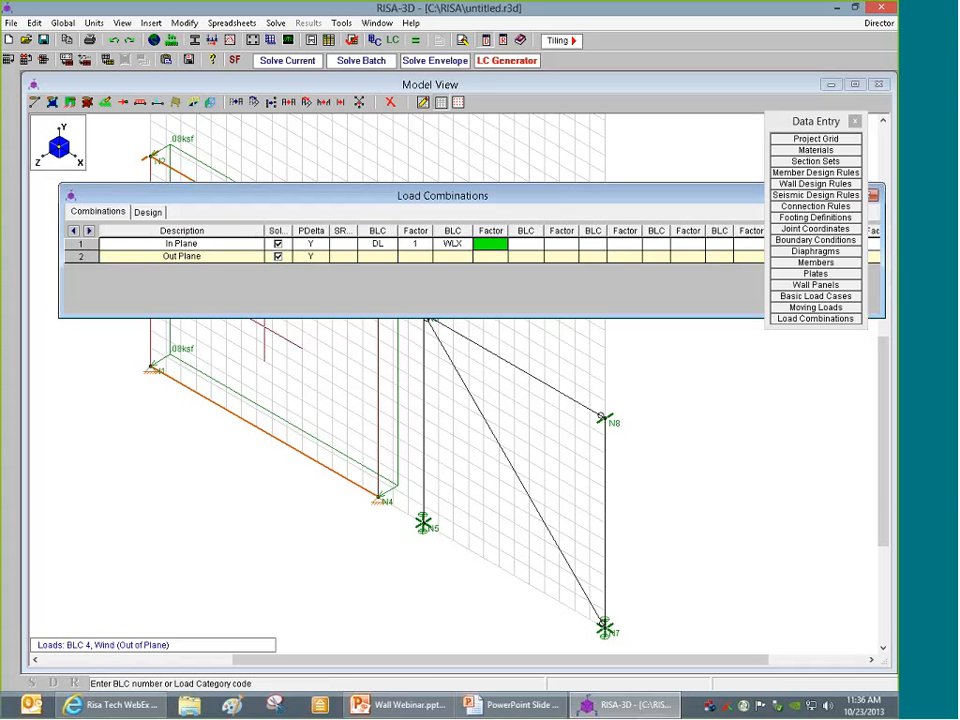
text(.6)
key(Return)
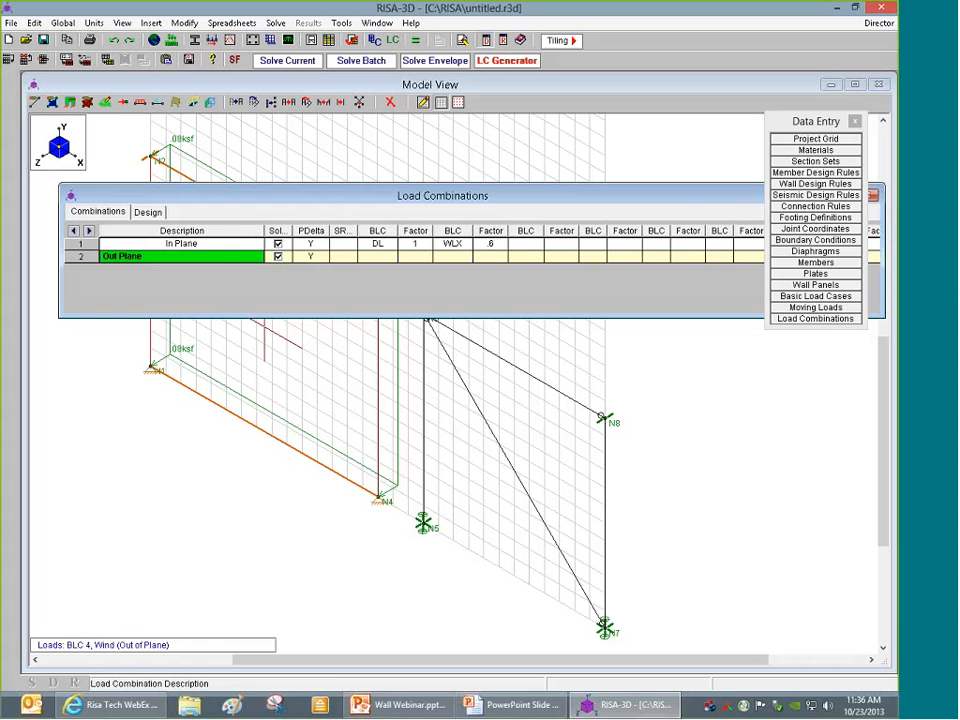
Define the Out Plane combination as DL with factor 1 and WLZ with factor .6
click(377, 256)
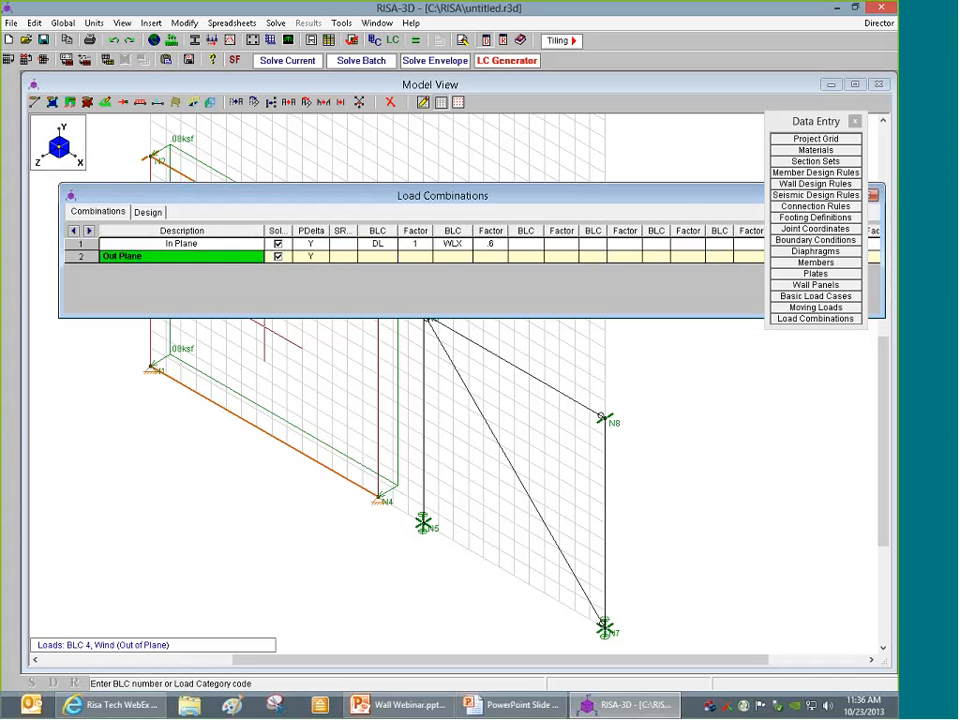
click(497, 244)
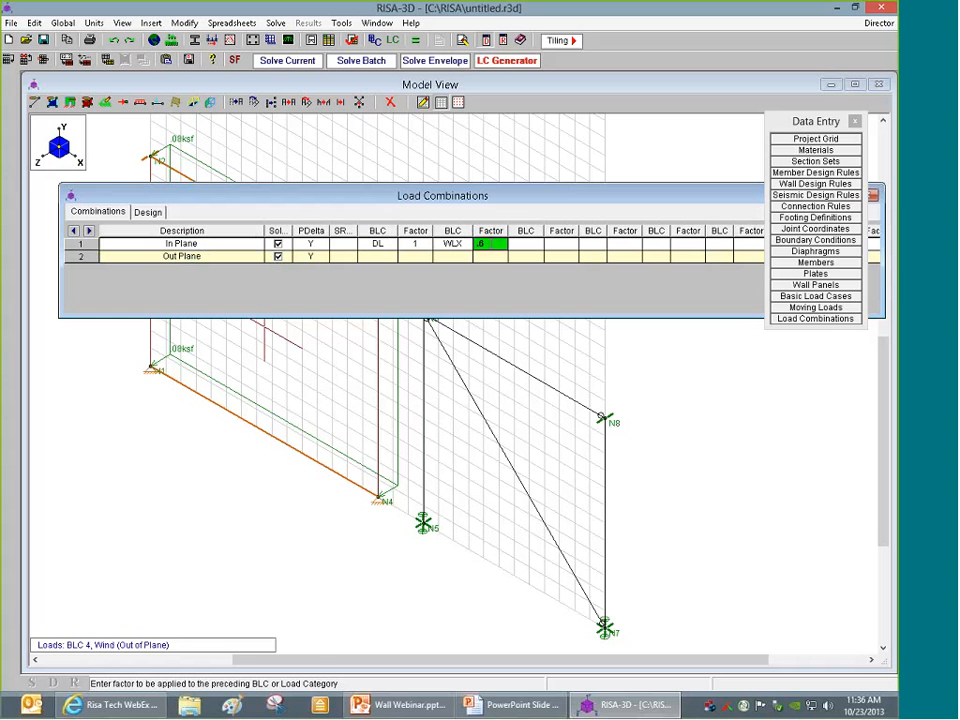
click(381, 258)
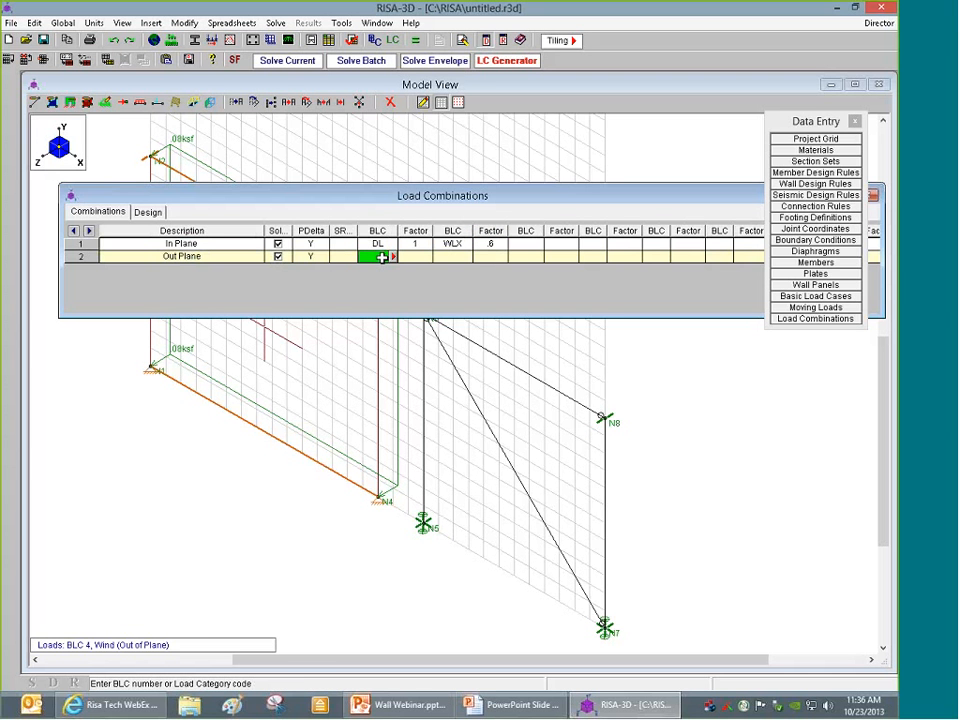
text(DL)
key(Tab)
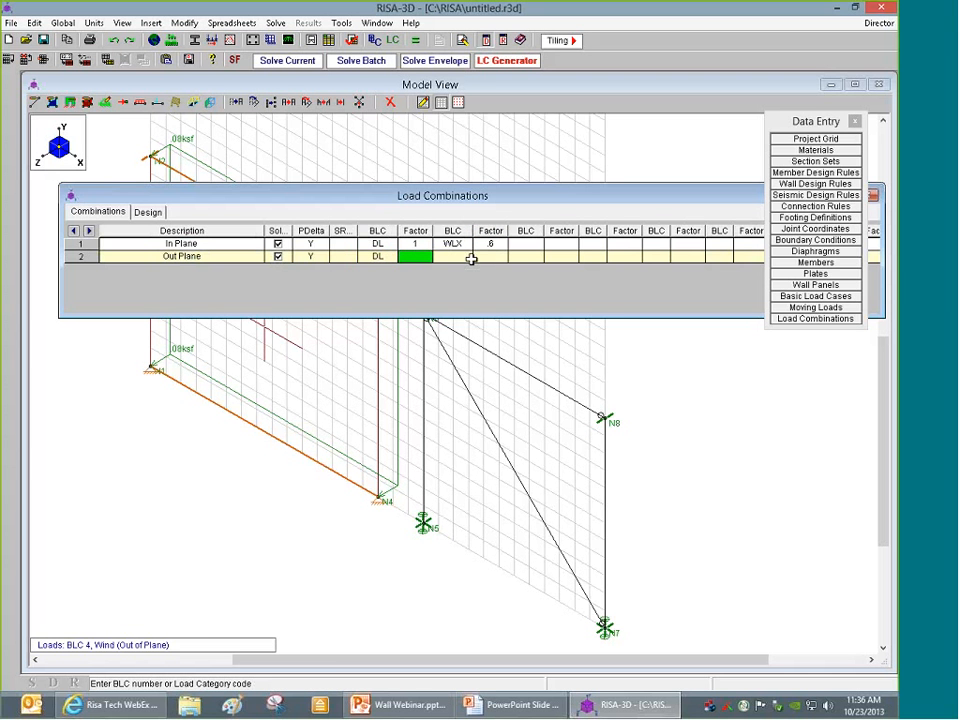
text(1)
key(Tab)
text(WLZ)
key(Tab)
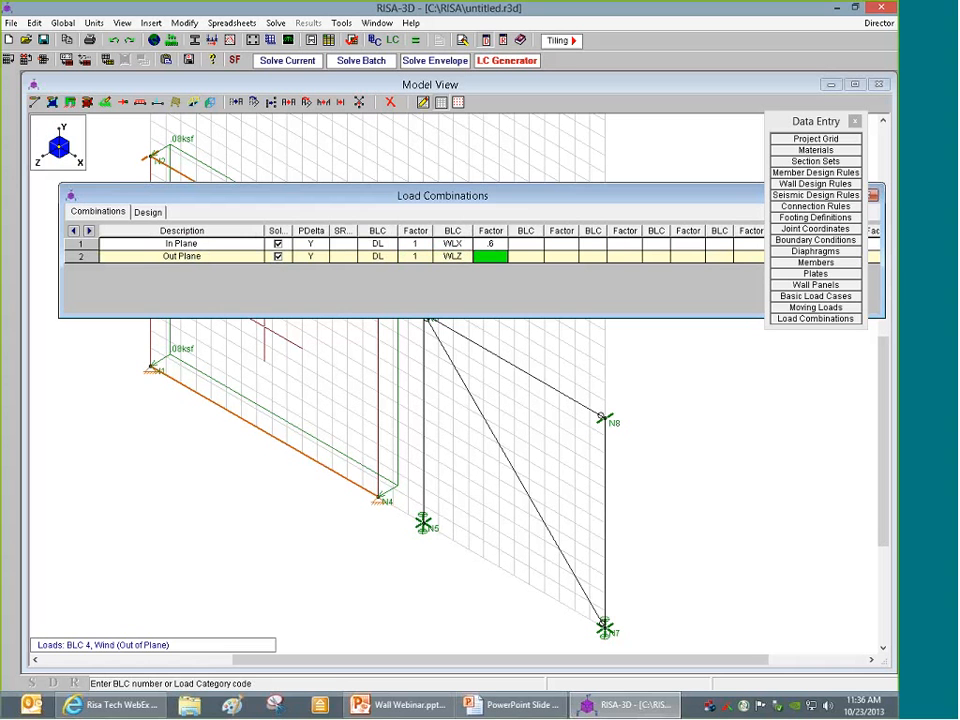
text(0.6)
key(Tab)
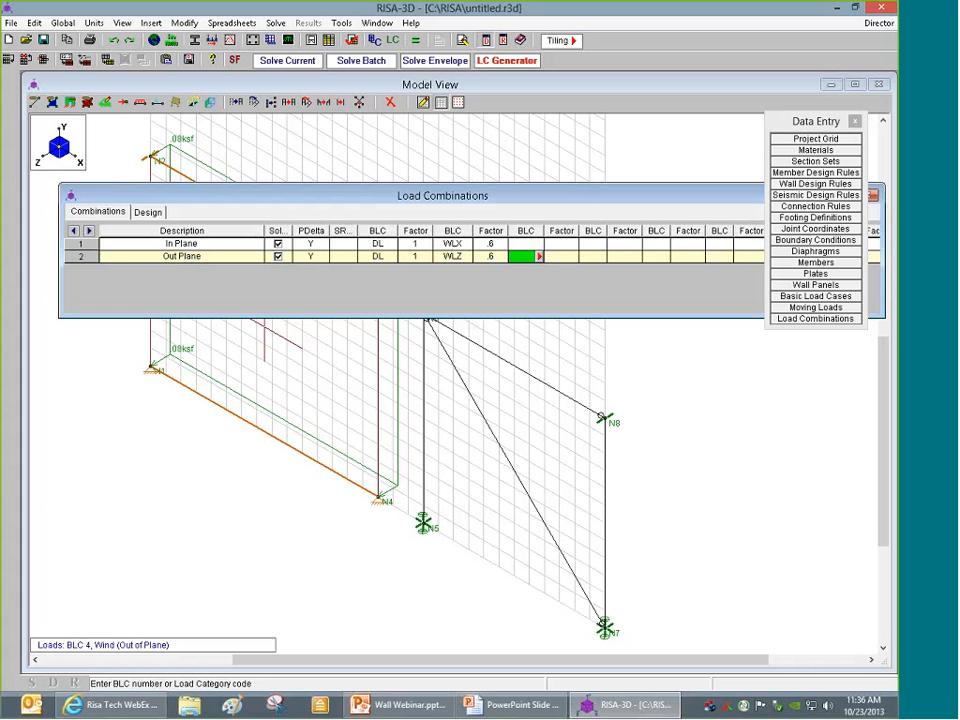
Run a batch solution of the load combinations and open the Wall Panel Design results in isometric view
click(355, 62)
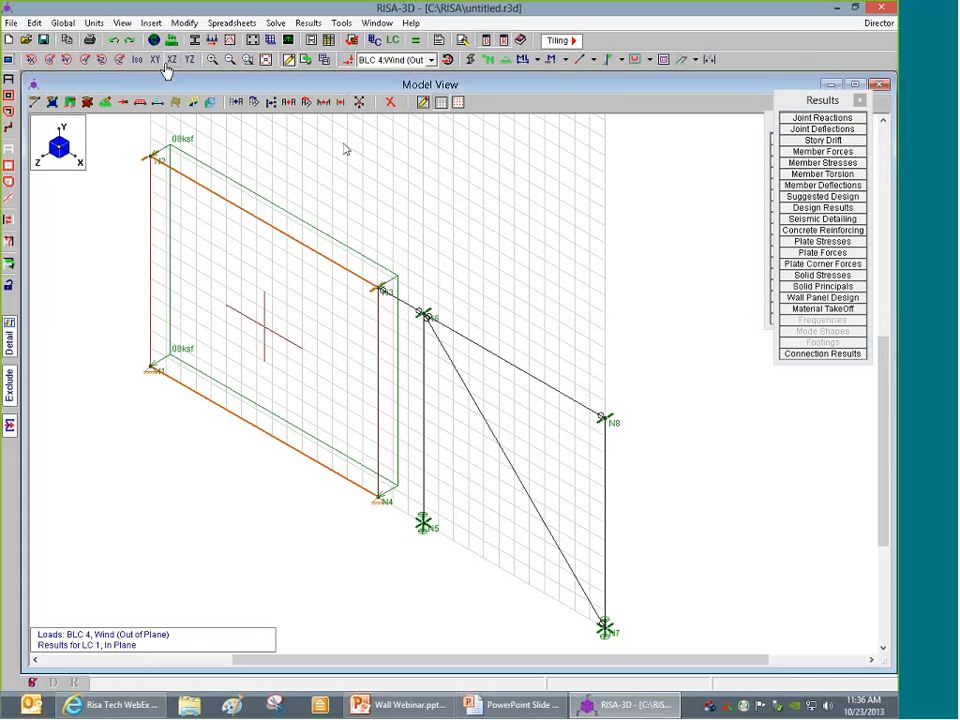
click(160, 60)
scroll(454, 272, down, 5)
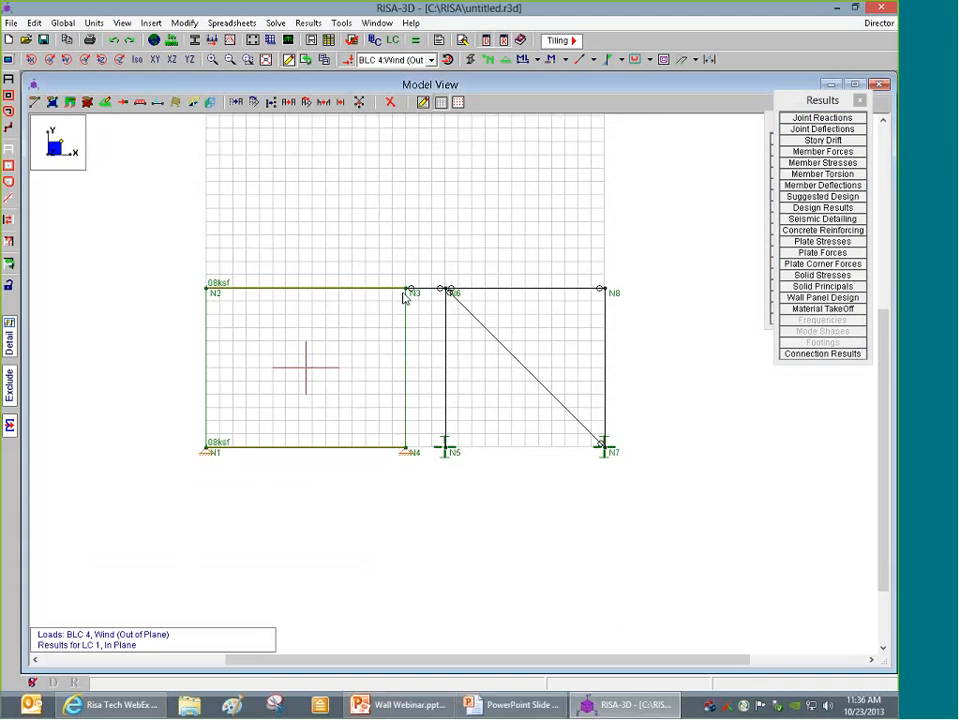
scroll(405, 296, up, 2)
click(137, 60)
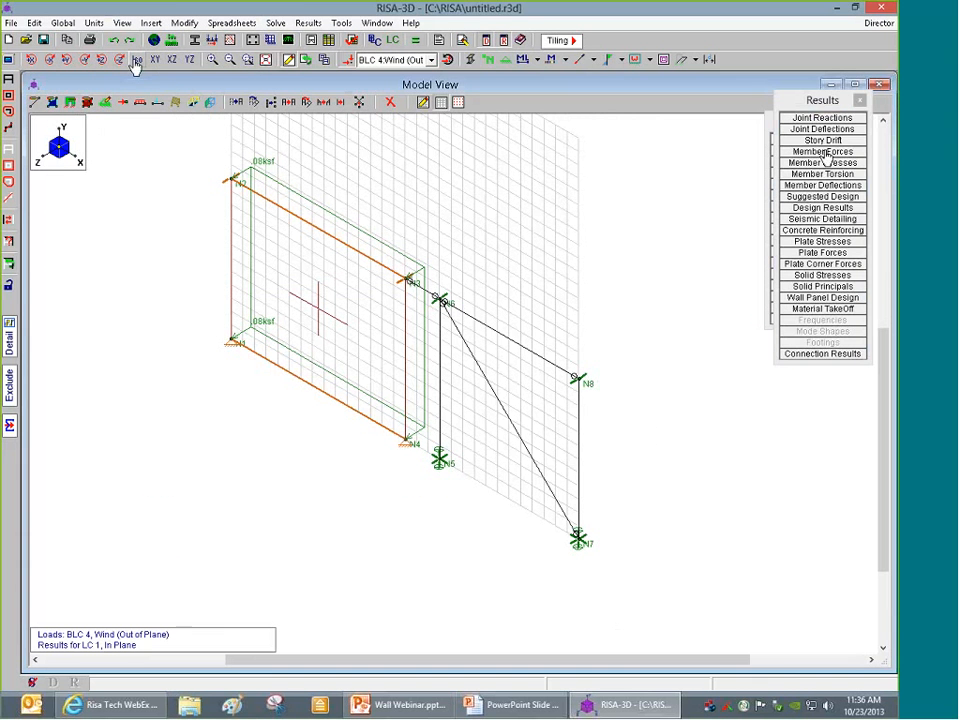
drag(800, 101, 677, 163)
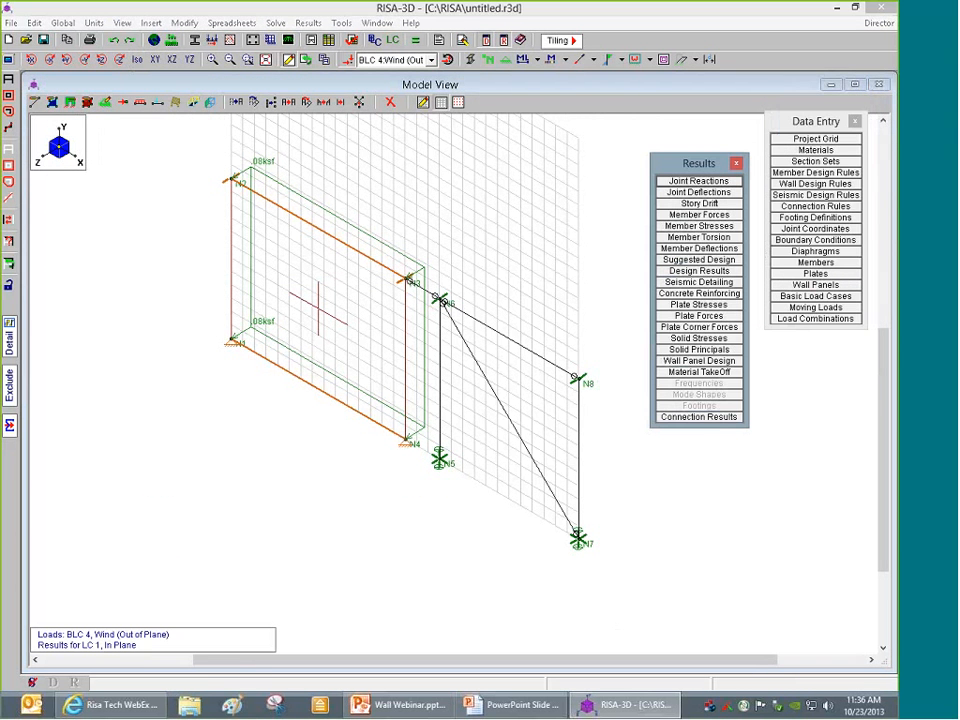
click(699, 361)
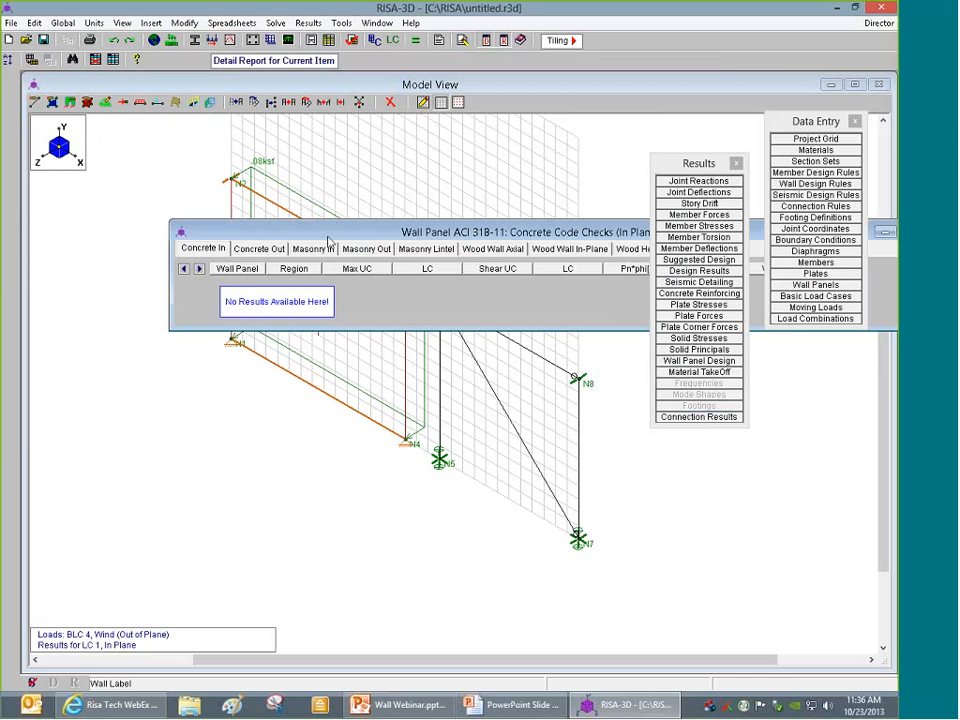
Review the masonry in-plane, out-of-plane and lintel code checks in the wall panel design results and close the spreadsheet
drag(328, 238, 214, 156)
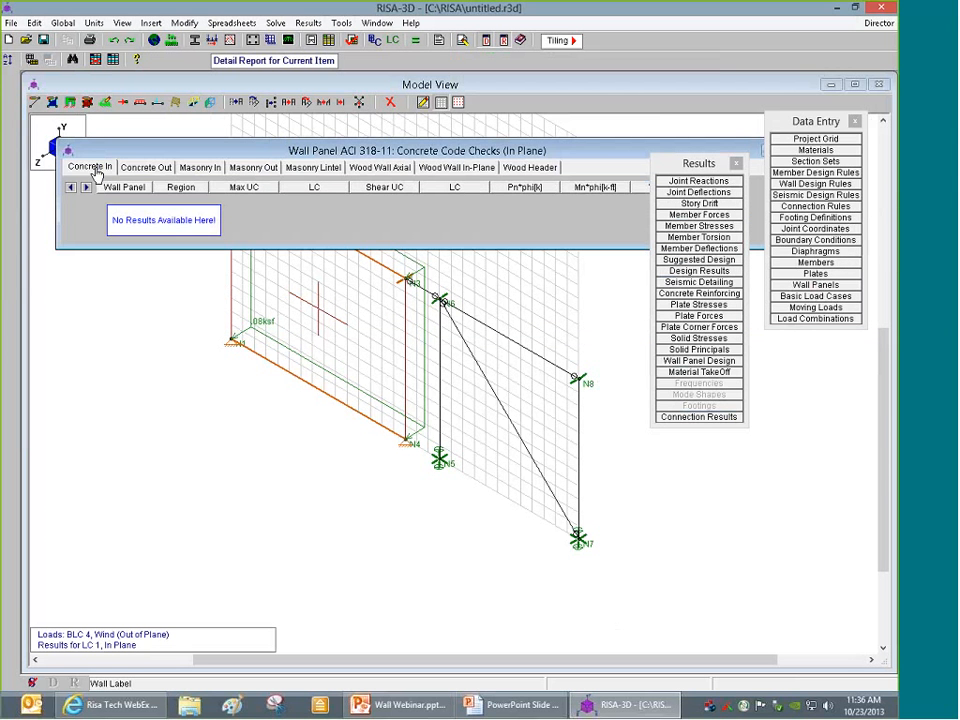
click(200, 167)
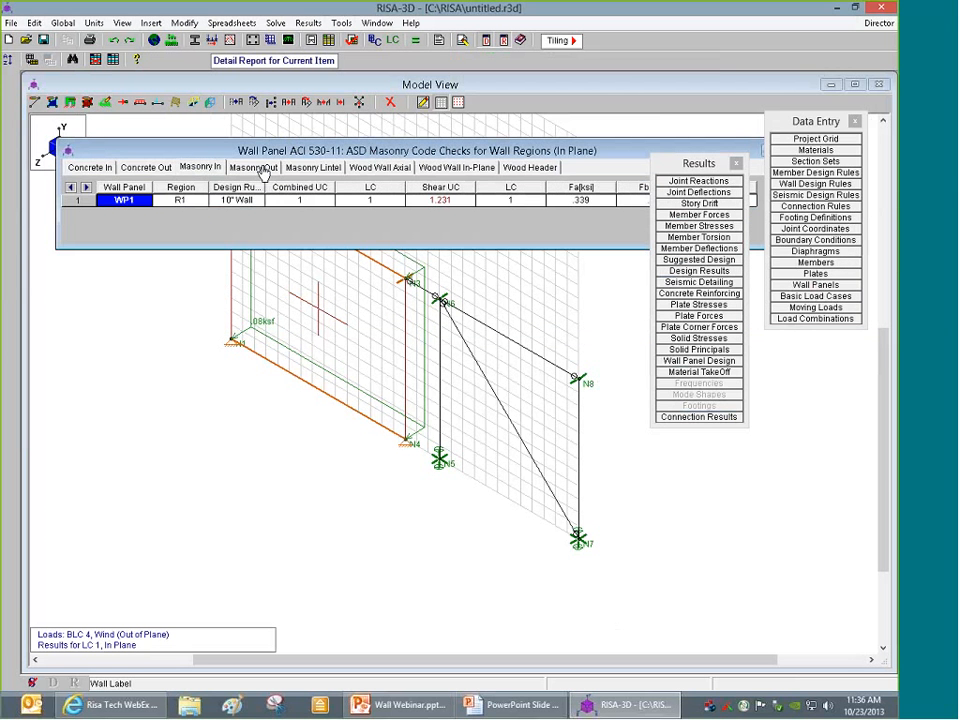
click(256, 167)
click(314, 168)
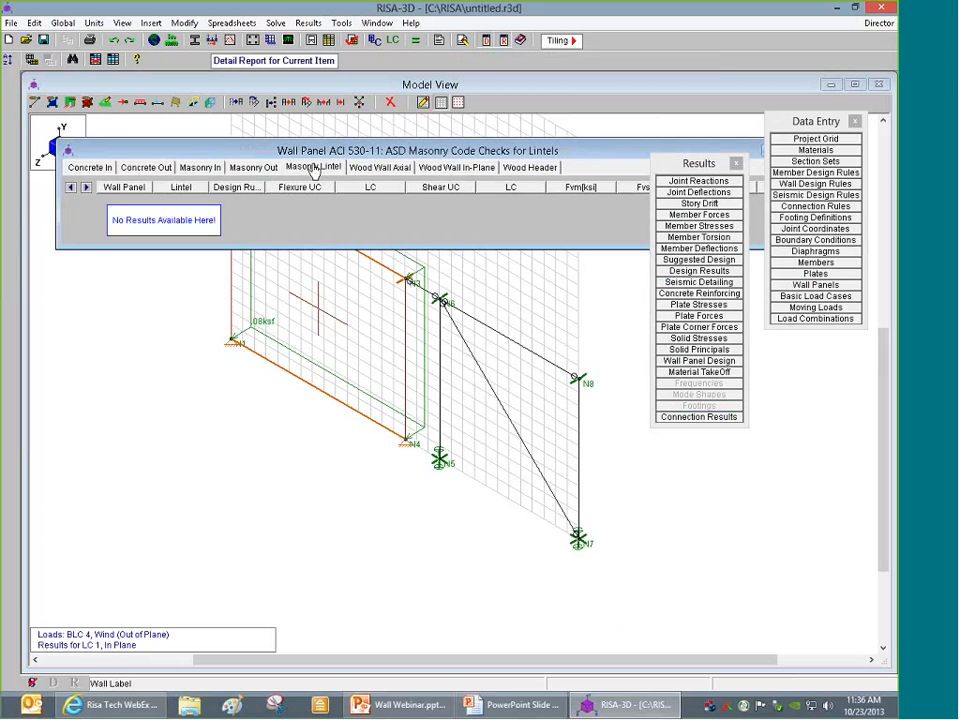
click(254, 167)
click(205, 168)
drag(603, 151, 435, 162)
click(602, 155)
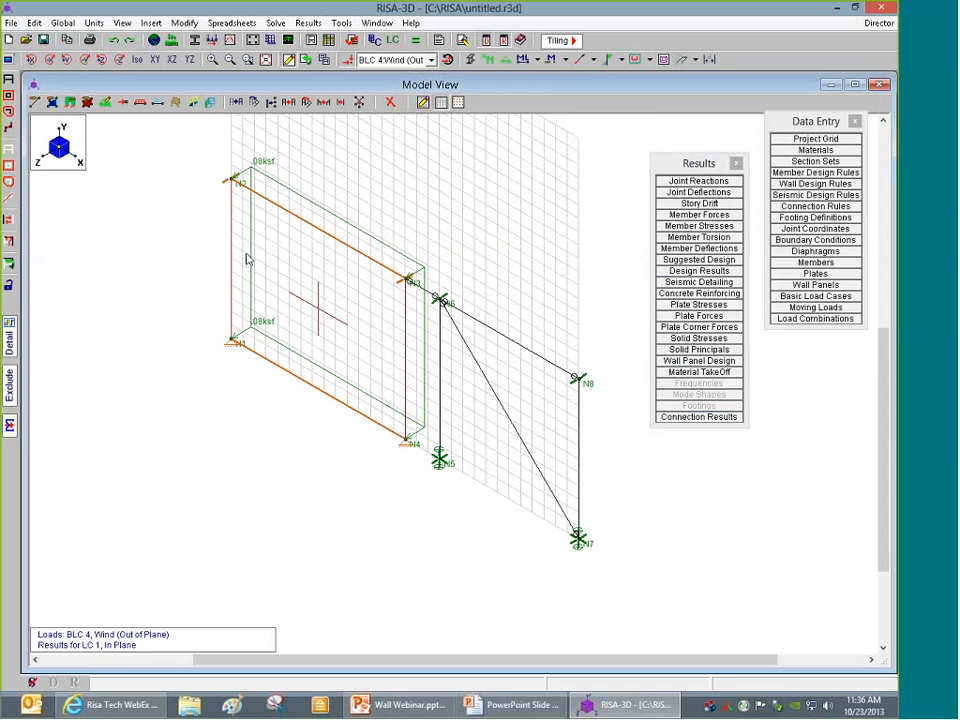
Open the in-plane detail report for region R1 of wall panel WP1 and examine it down to the cross section detailing
click(9, 347)
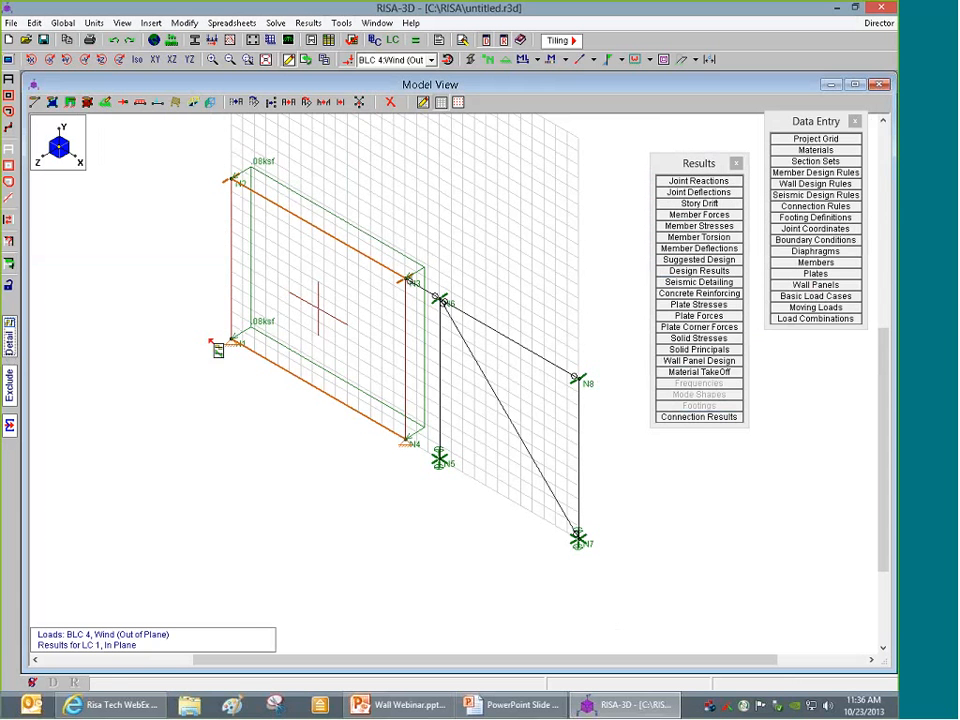
click(342, 325)
drag(537, 421, 548, 664)
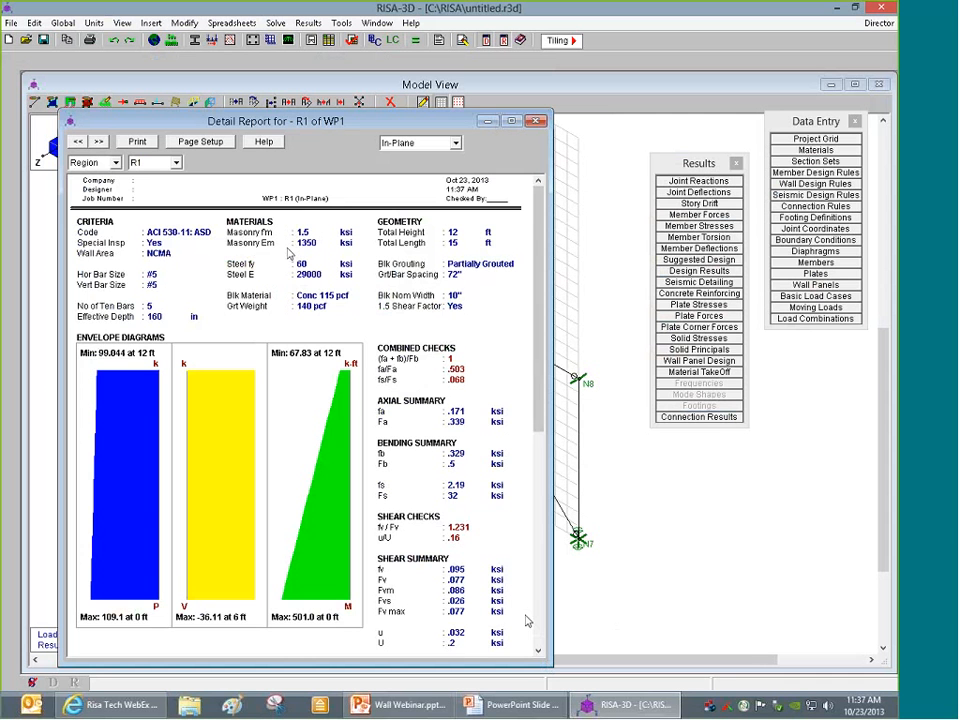
click(160, 166)
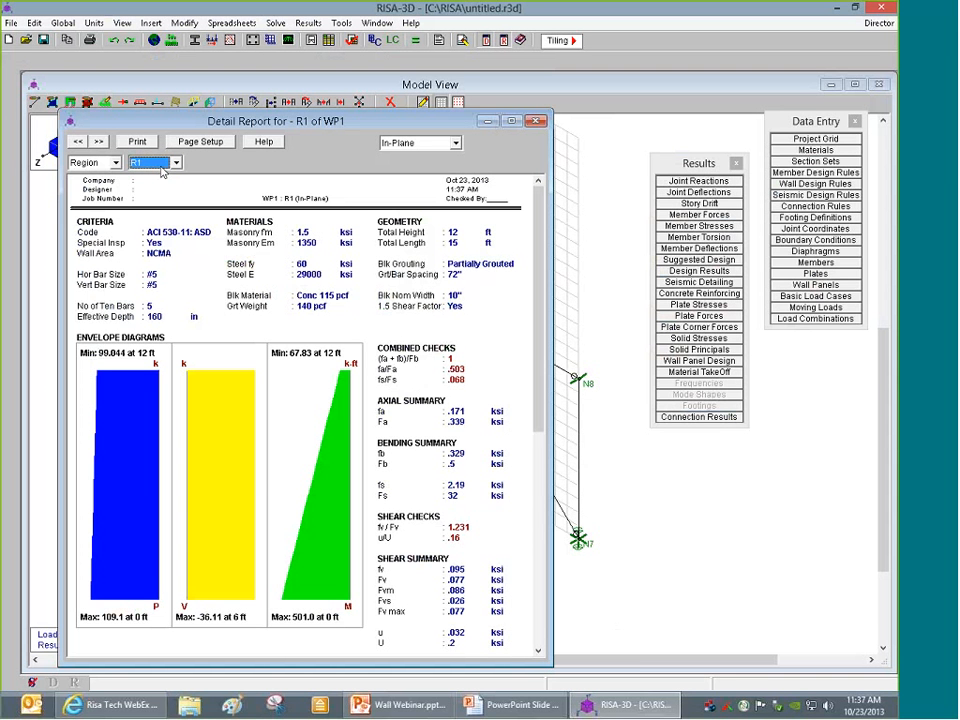
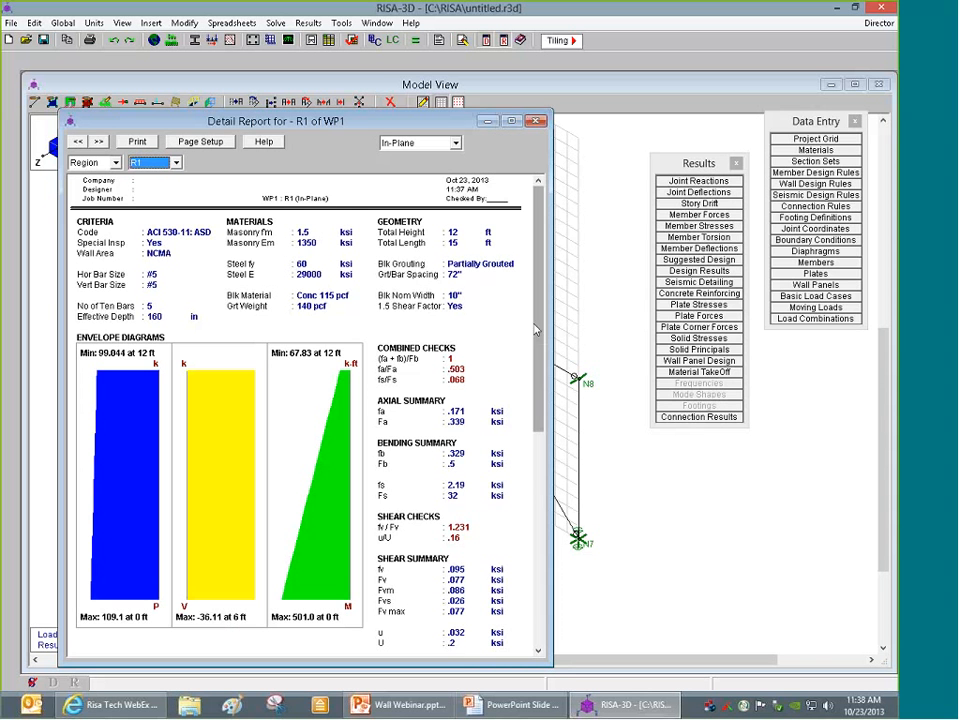
scroll(546, 355, down, 2)
drag(546, 355, 554, 524)
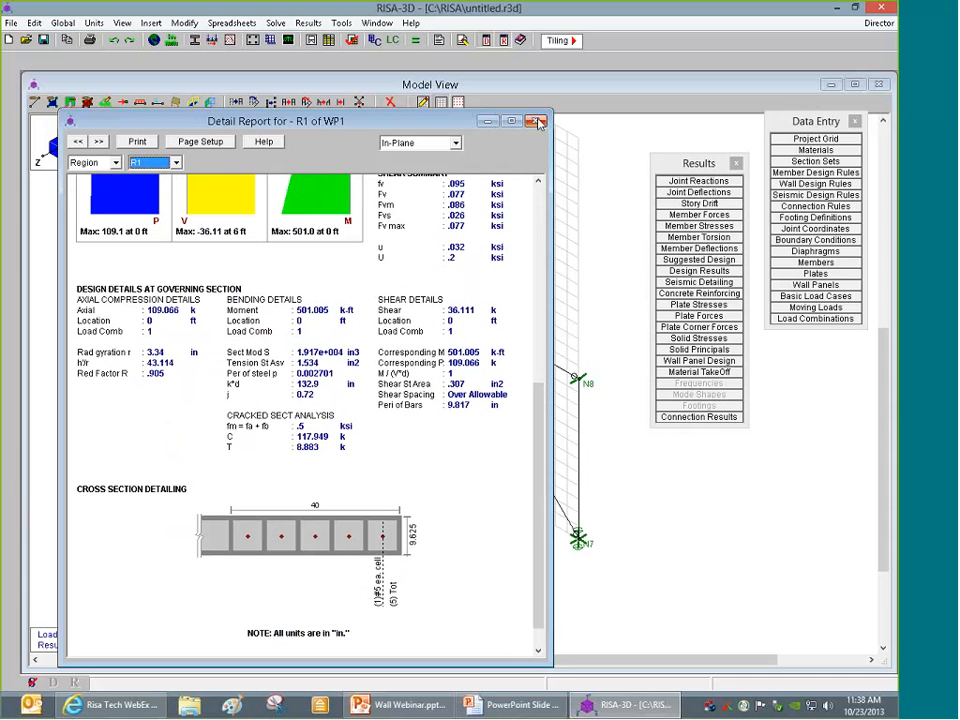
Switch the R1 detail report to Out-of-Plane, review its checks and cross section detailing, and close the report
click(437, 146)
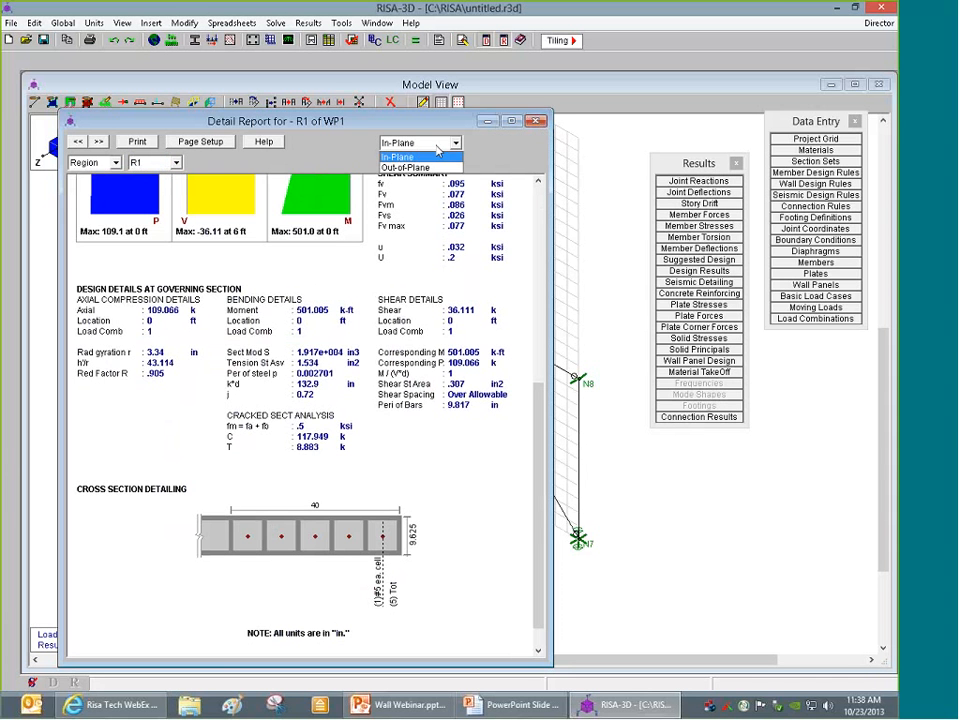
click(408, 167)
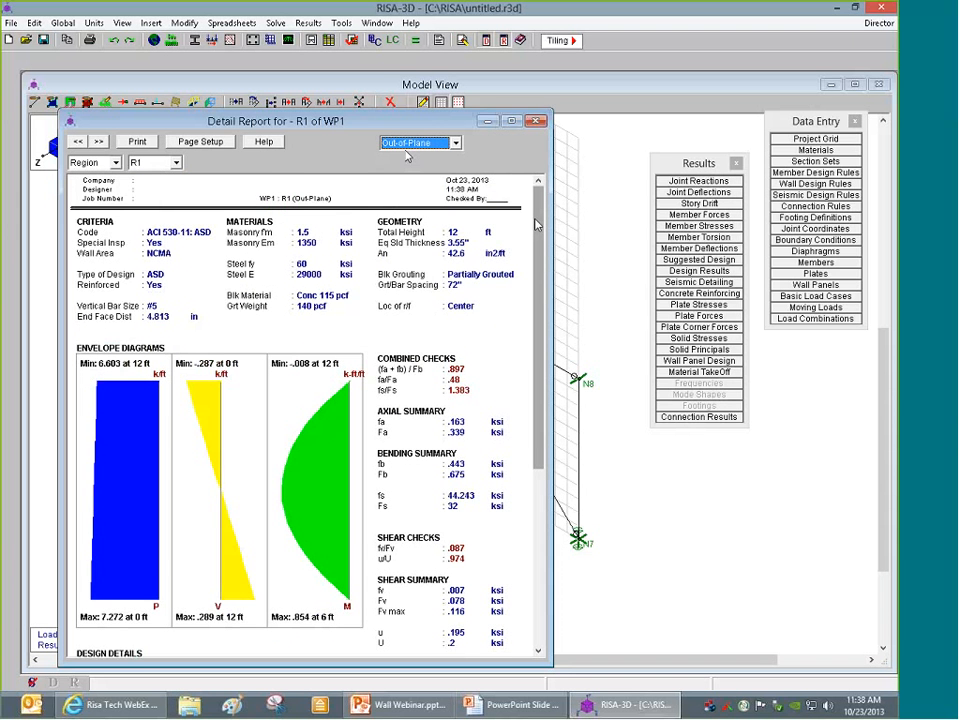
scroll(537, 226, down, 3)
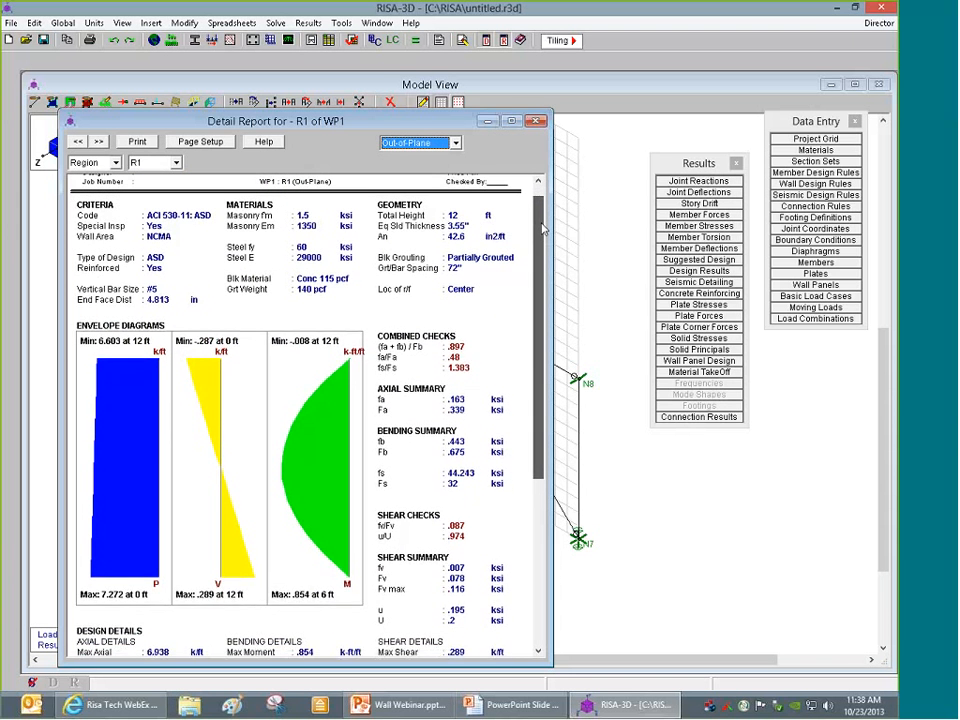
scroll(542, 228, up, 3)
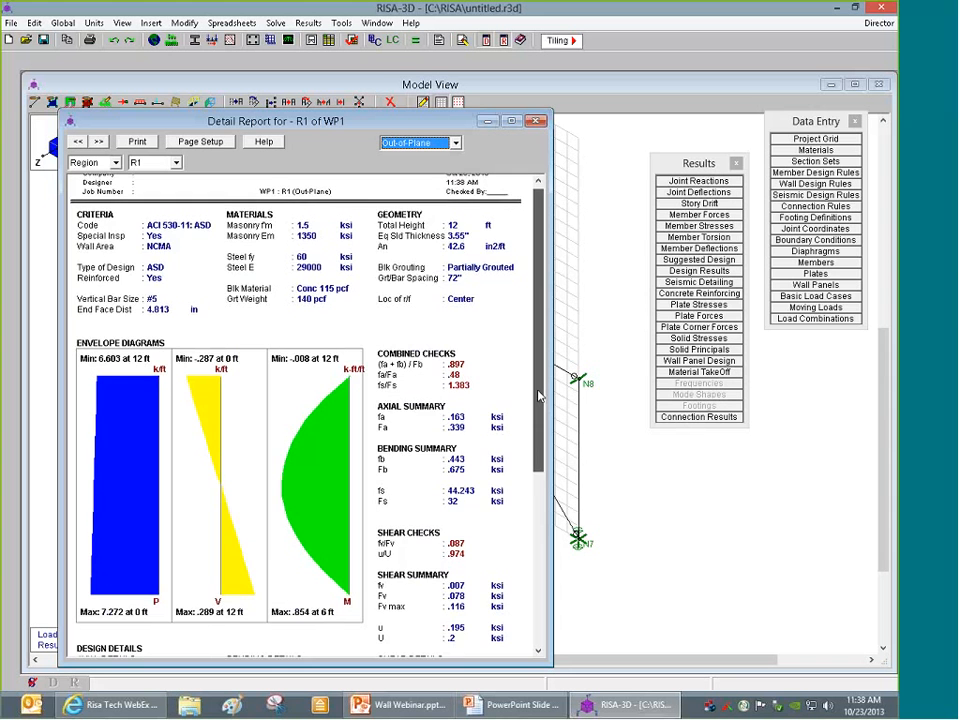
drag(538, 393, 517, 540)
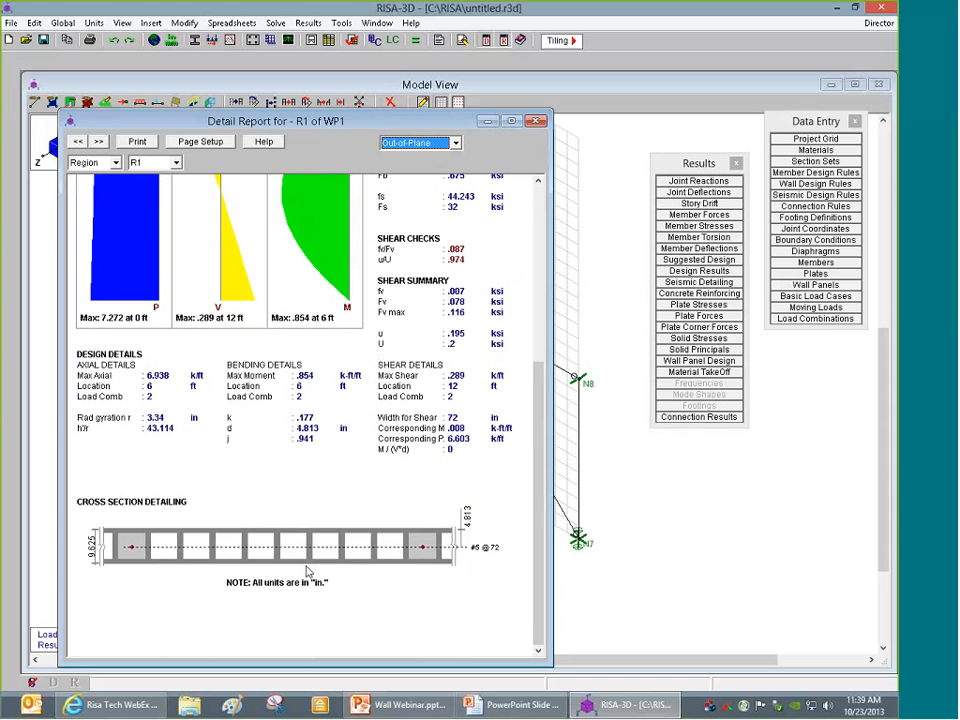
click(536, 122)
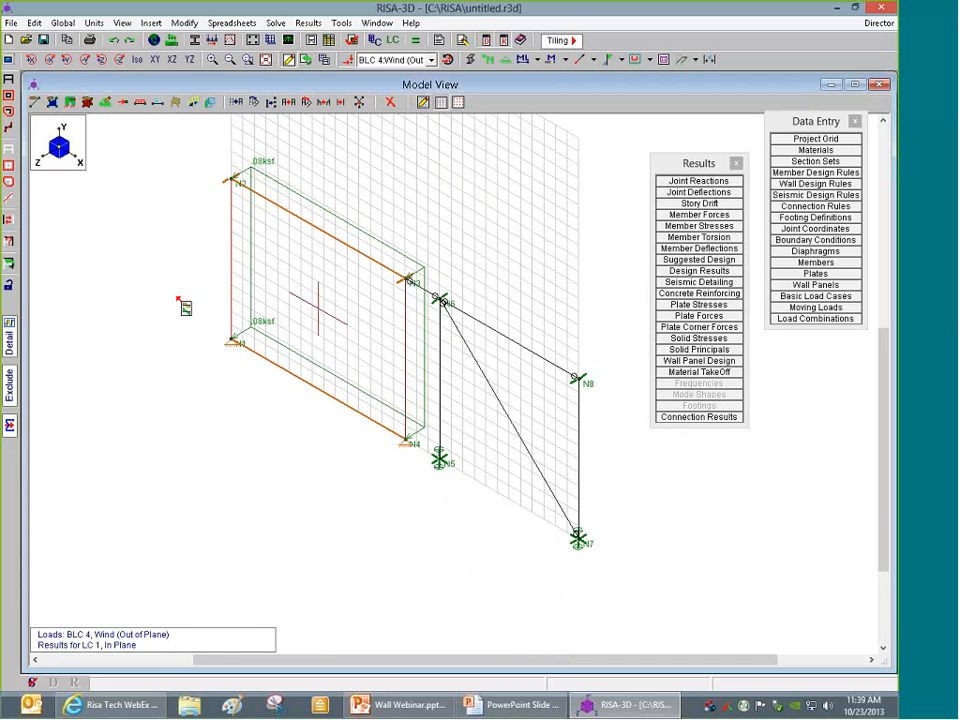
Reopen the wall panel's in-plane detail report, examine its shear checks and shear summary, and close it
click(373, 264)
drag(540, 222, 538, 287)
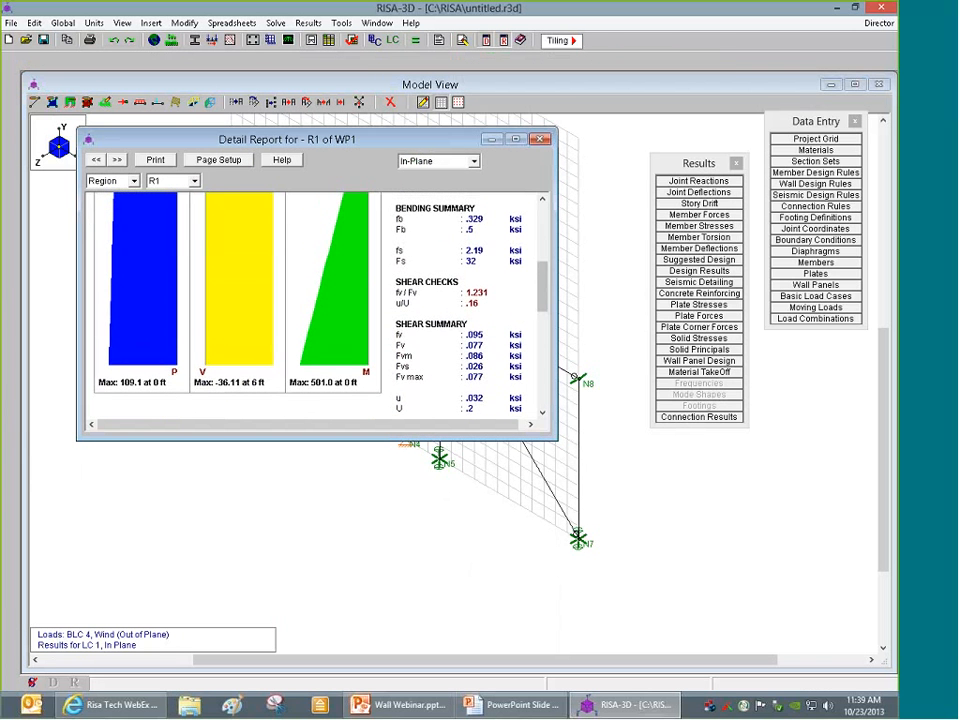
drag(556, 439, 561, 566)
click(544, 139)
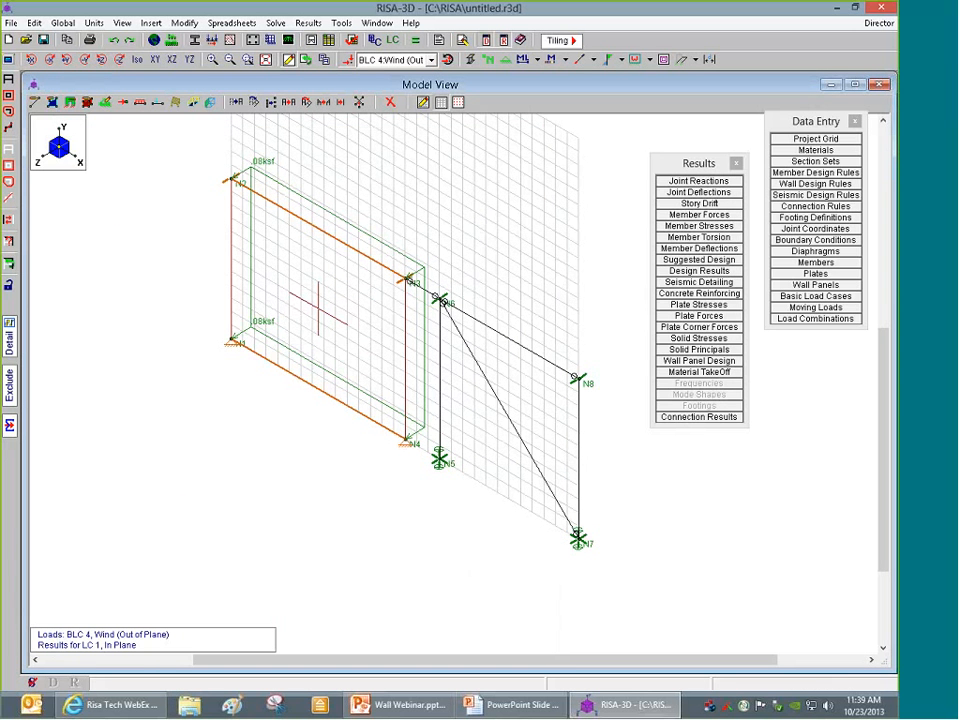
Open the wall panel's detail report again, set it to Out-of-Plane, and examine the cross section detailing
click(371, 311)
click(492, 180)
click(452, 203)
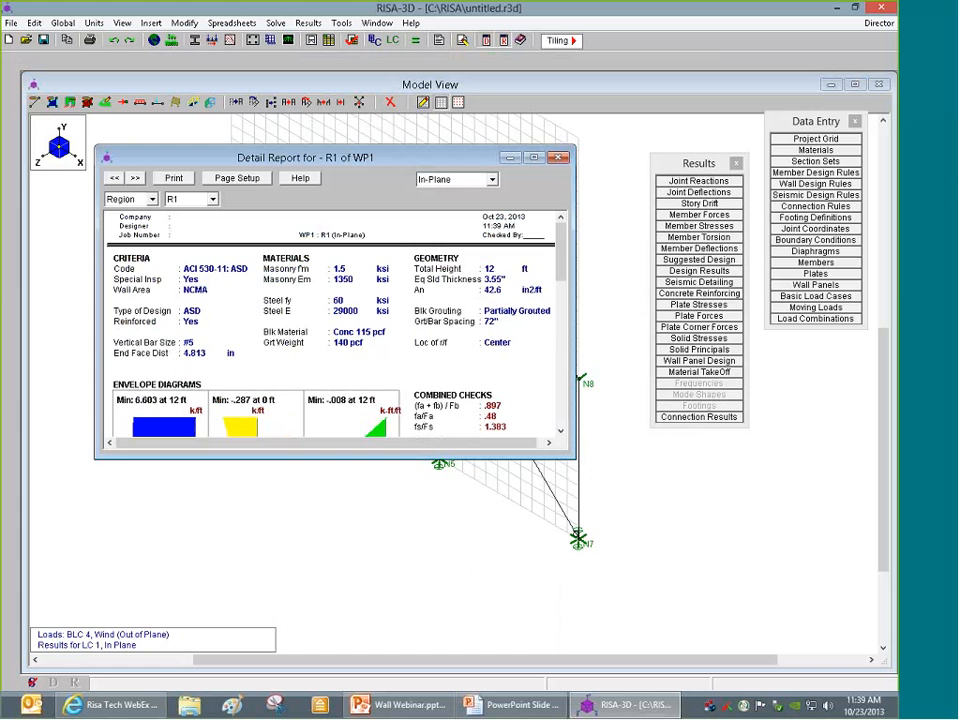
drag(575, 459, 573, 613)
scroll(226, 478, down, 5)
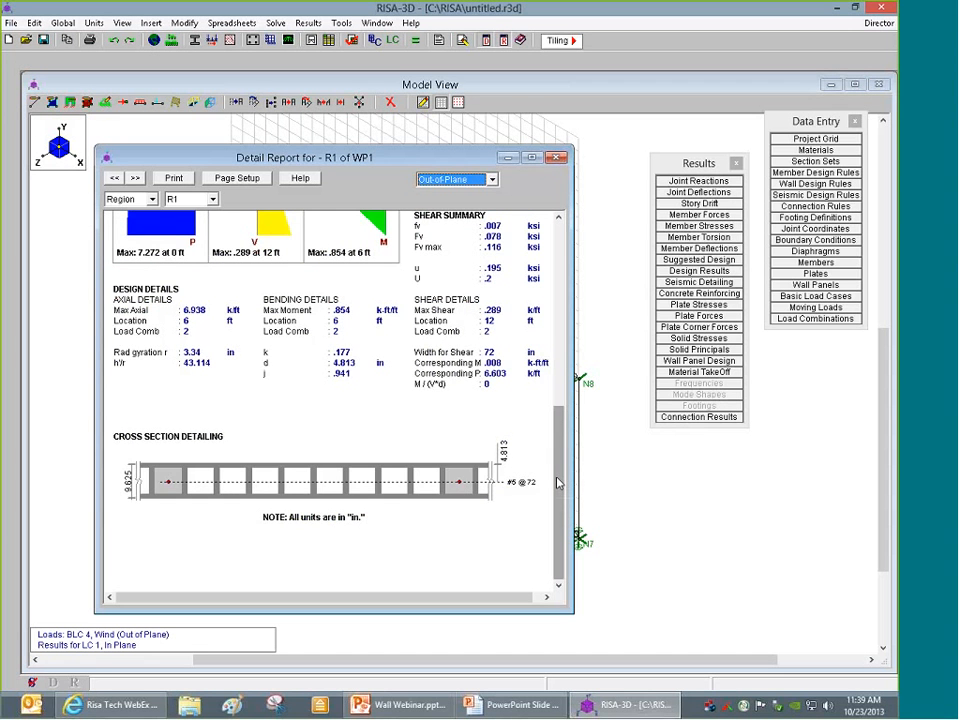
drag(557, 480, 558, 478)
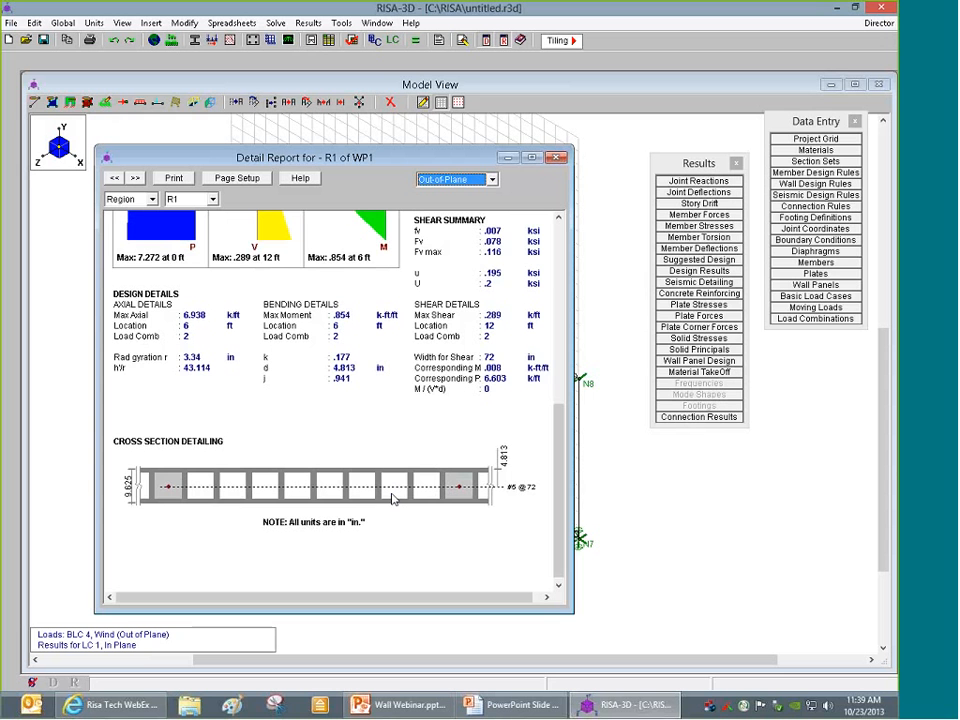
Compare the geometry and grout spacing data with the cross section detailing in the out-of-plane report
scroll(573, 343, up, 2)
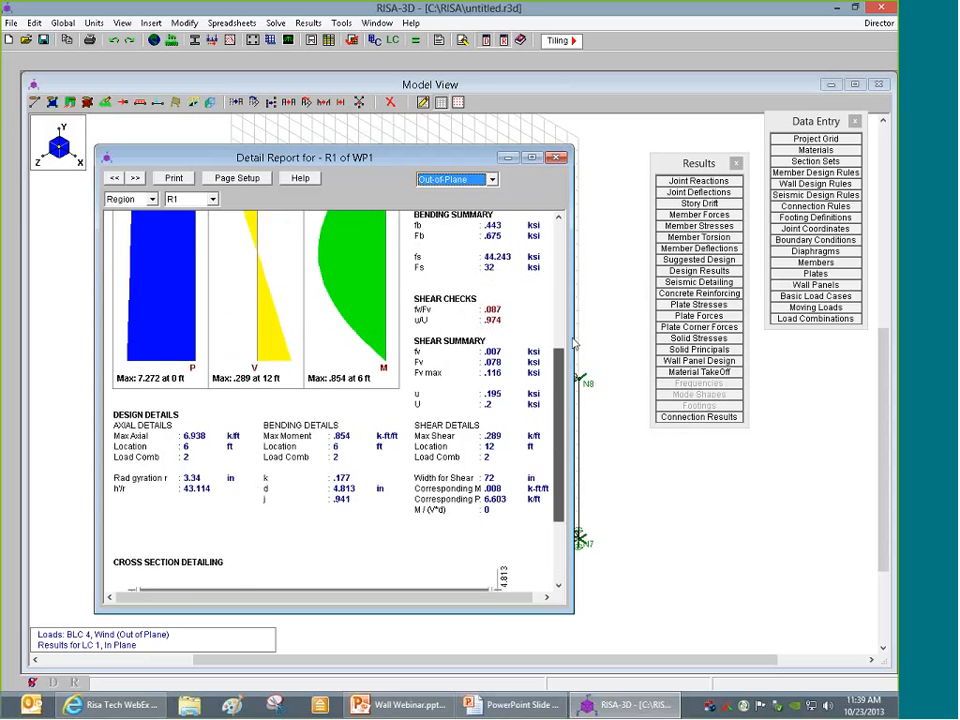
scroll(573, 343, up, 5)
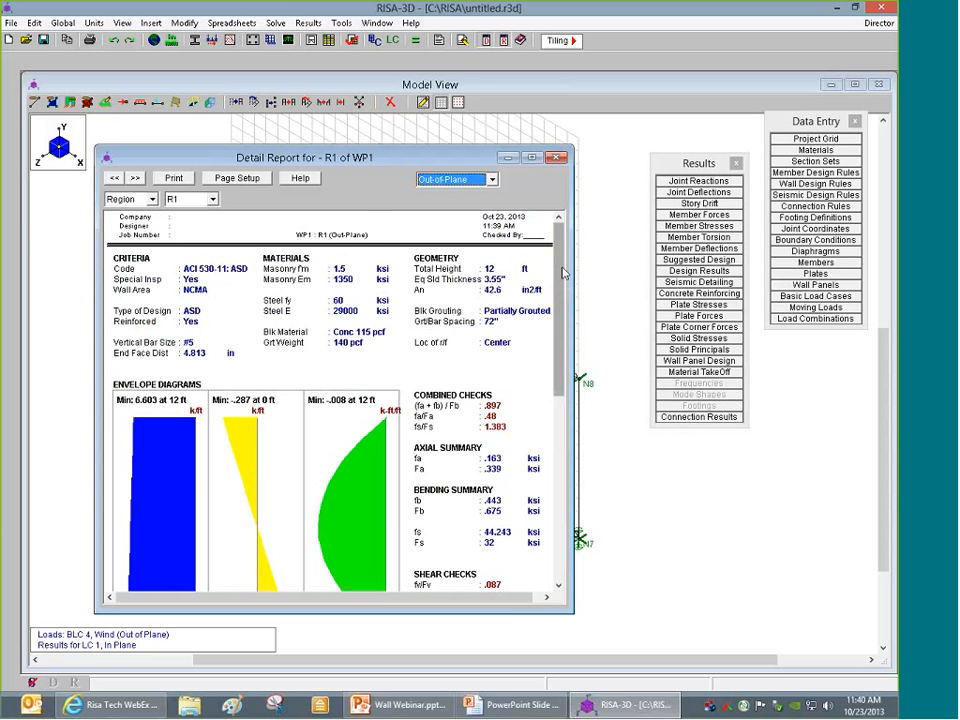
scroll(563, 298, down, 1)
drag(561, 298, 552, 478)
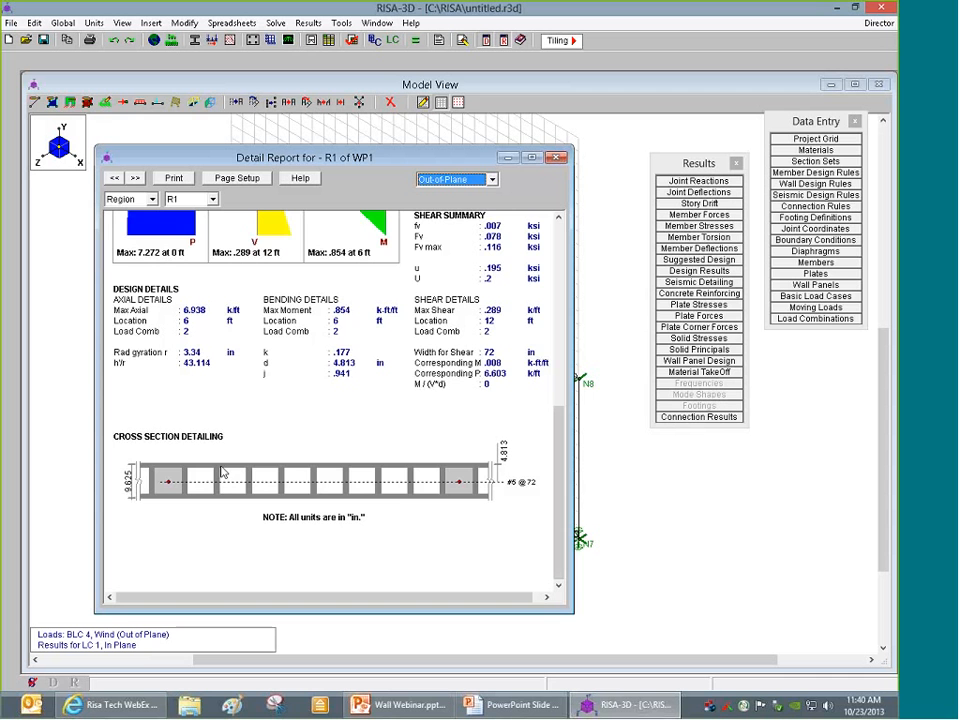
drag(561, 449, 578, 228)
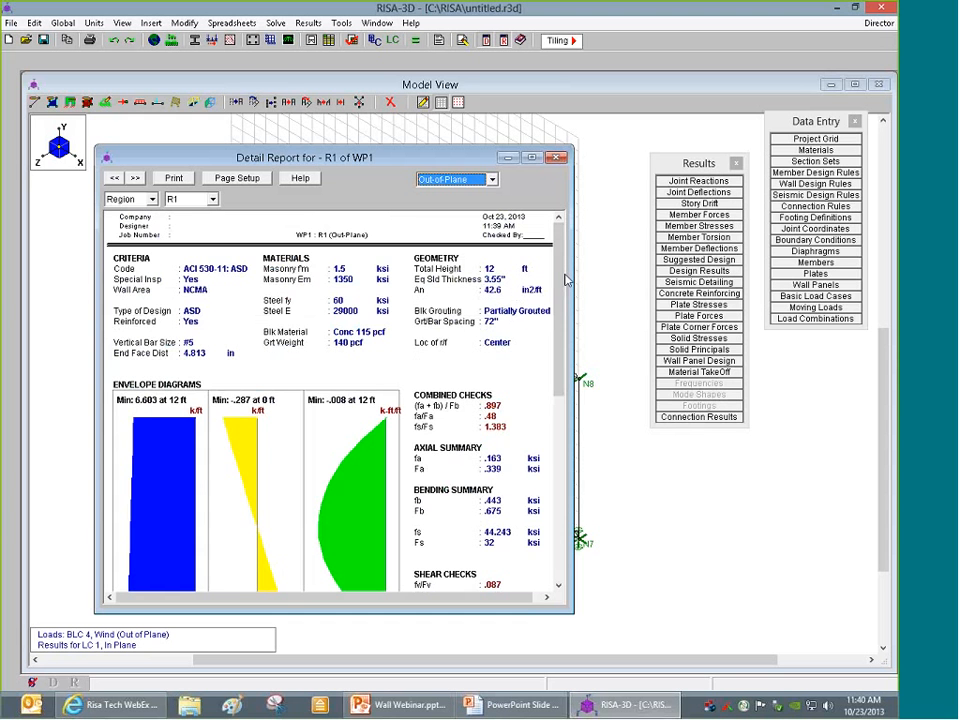
scroll(566, 280, down, 10)
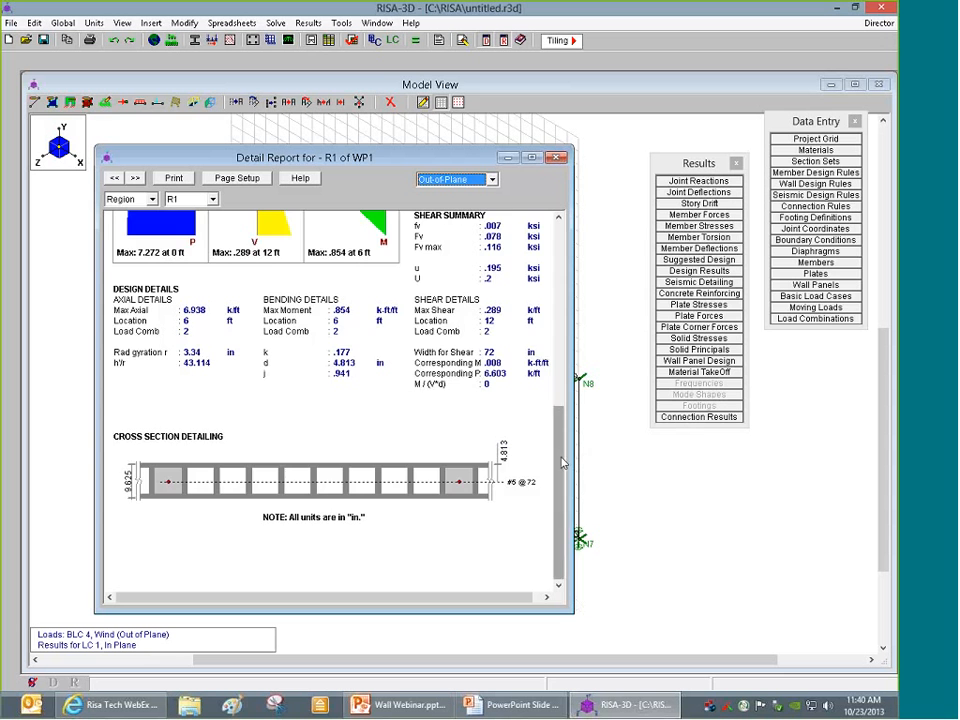
scroll(560, 229, up, 10)
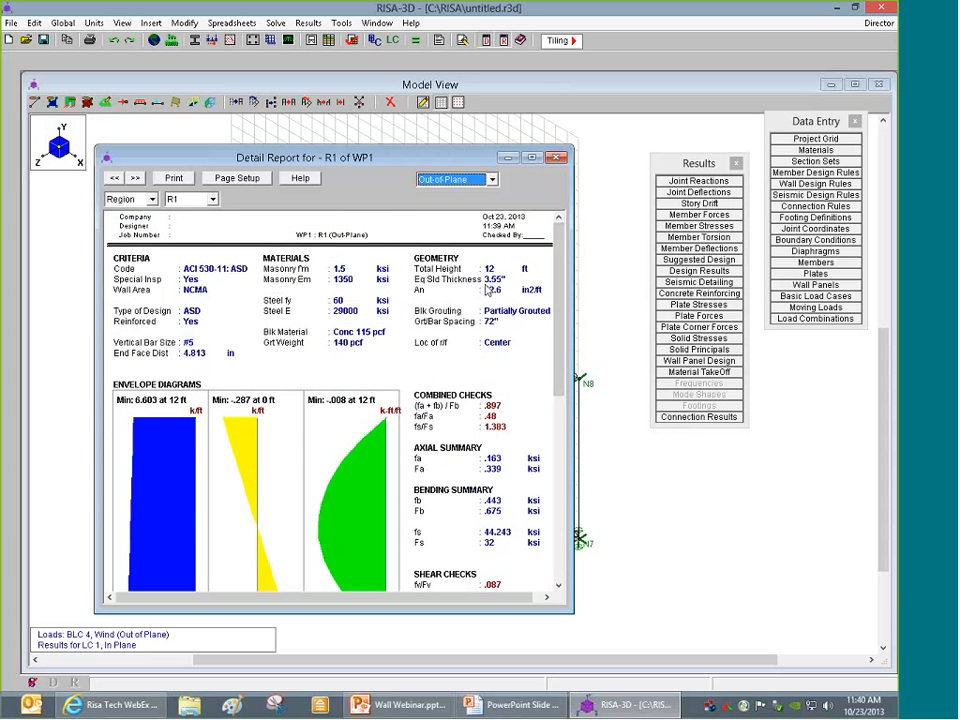
Put the detail report away and turn off the drawing grid in the model view
drag(300, 157, 652, 249)
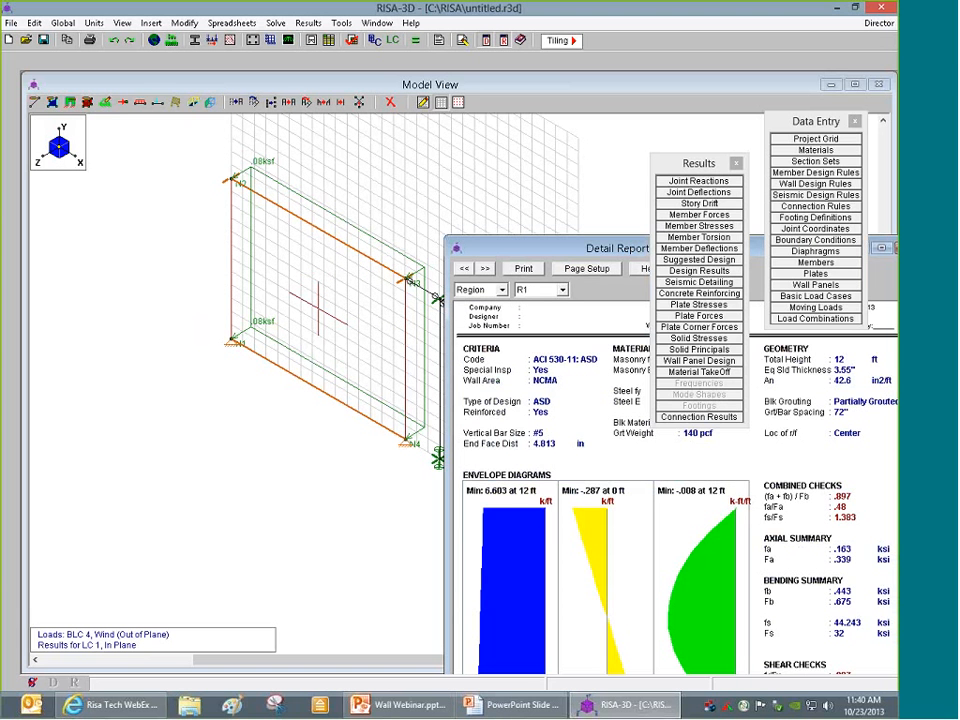
click(436, 102)
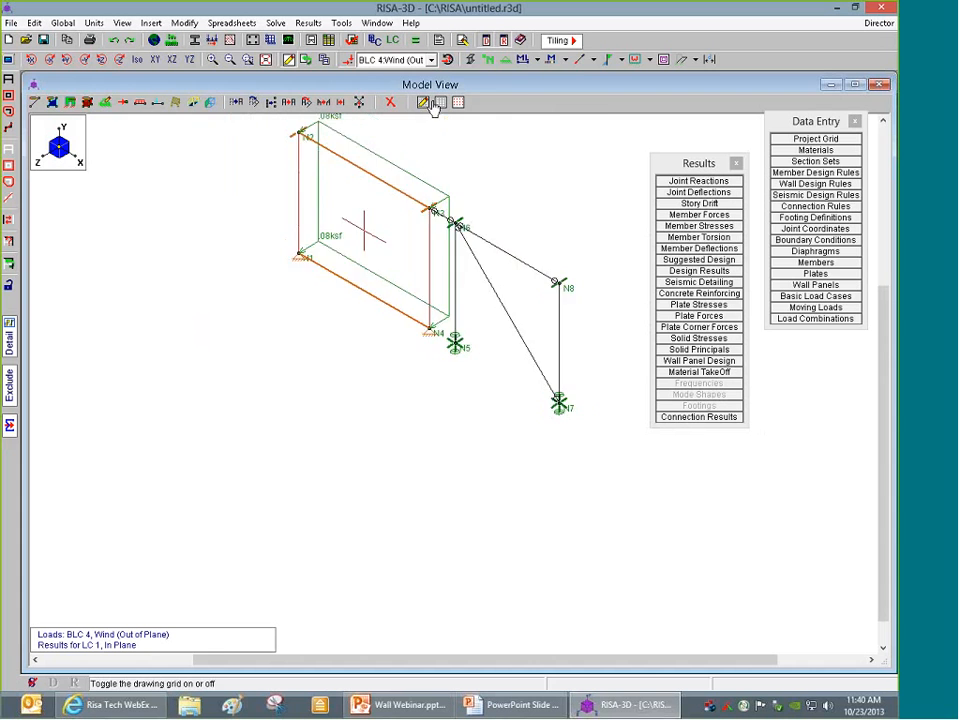
Show the wall panel's Out-of-Plane detail report once more, check the equivalent solid thickness and net area, and close it
click(488, 197)
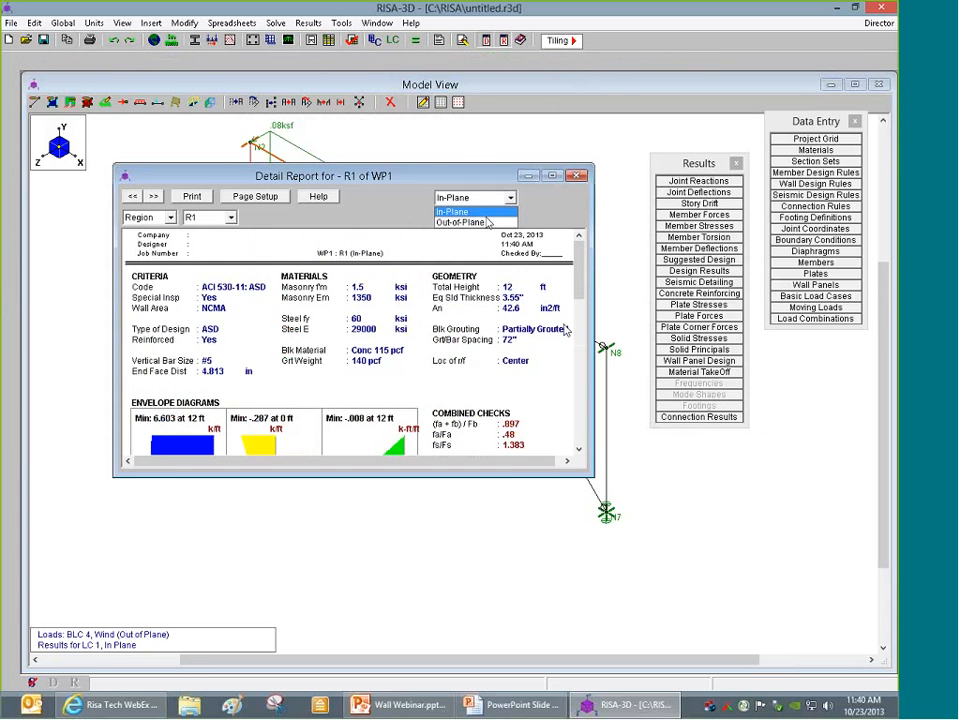
click(488, 222)
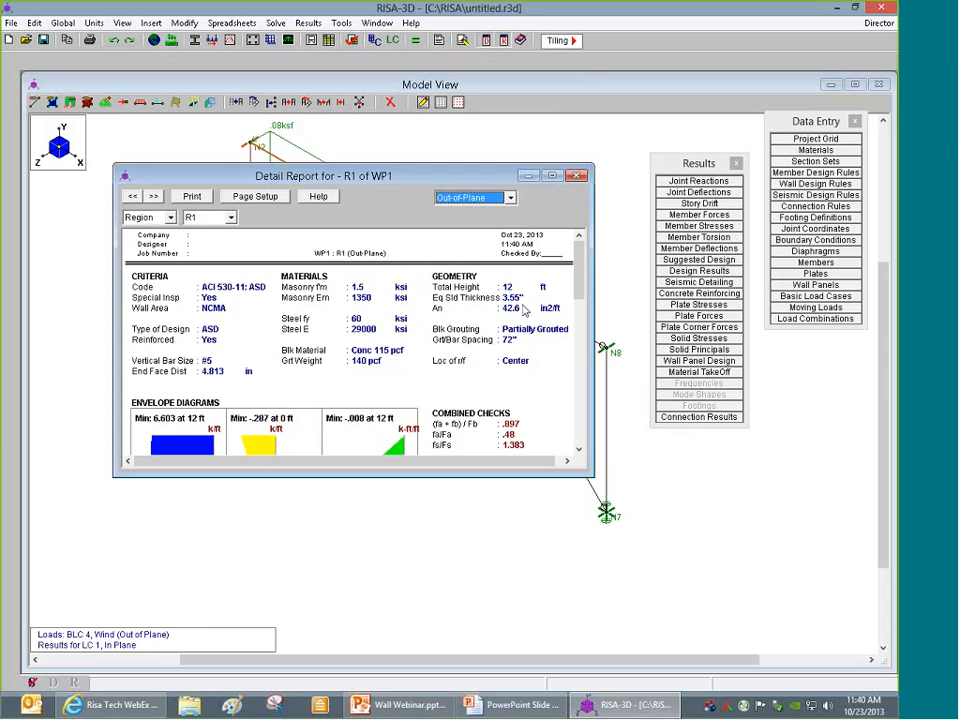
click(576, 175)
scroll(455, 288, down, 1)
scroll(428, 240, up, 1)
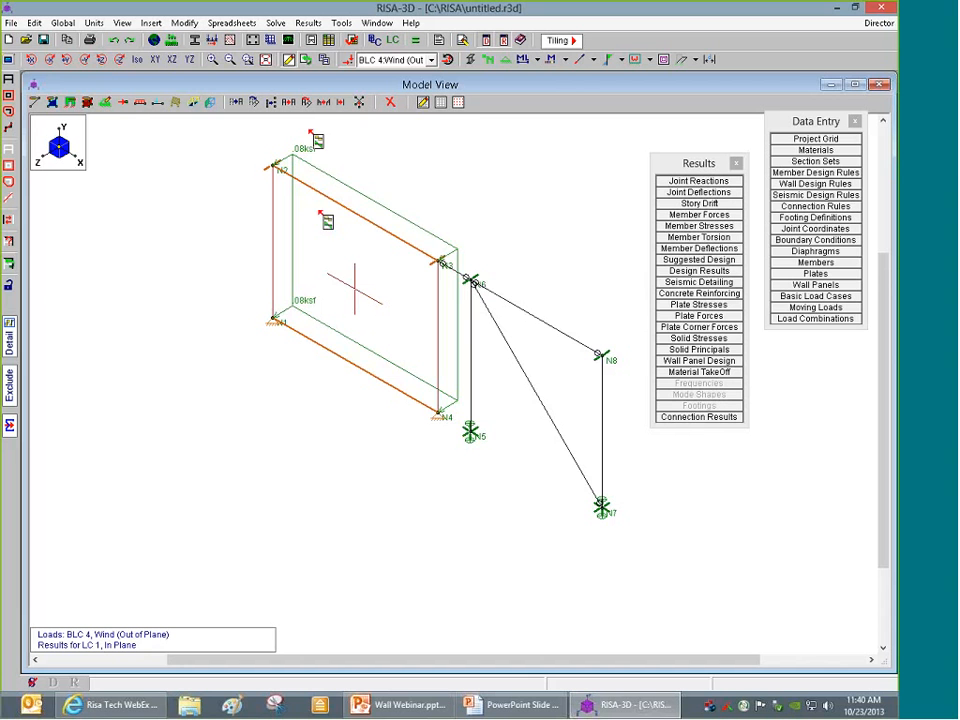
Open the detail report for the diagonal brace between N6 and N7, check its LC 1 forces, and close it
click(503, 335)
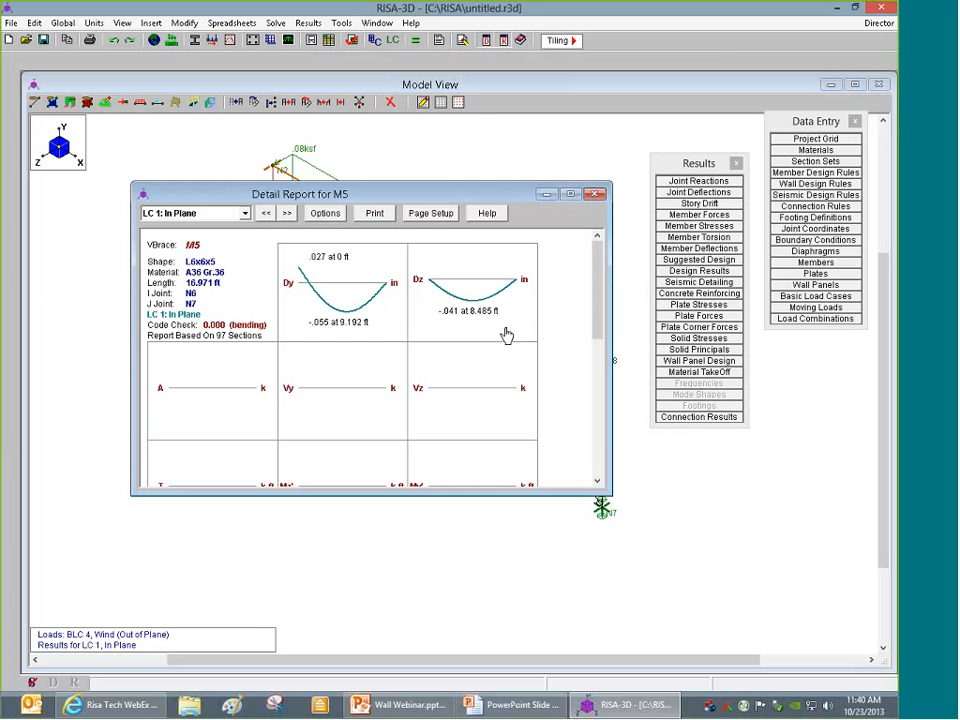
click(595, 195)
click(521, 375)
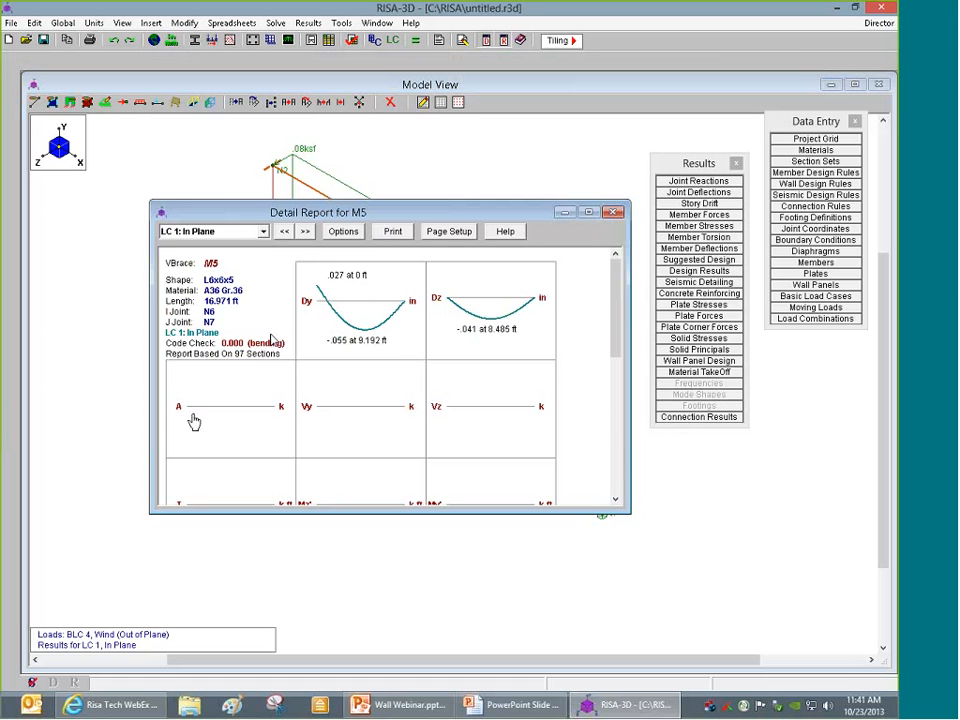
click(613, 212)
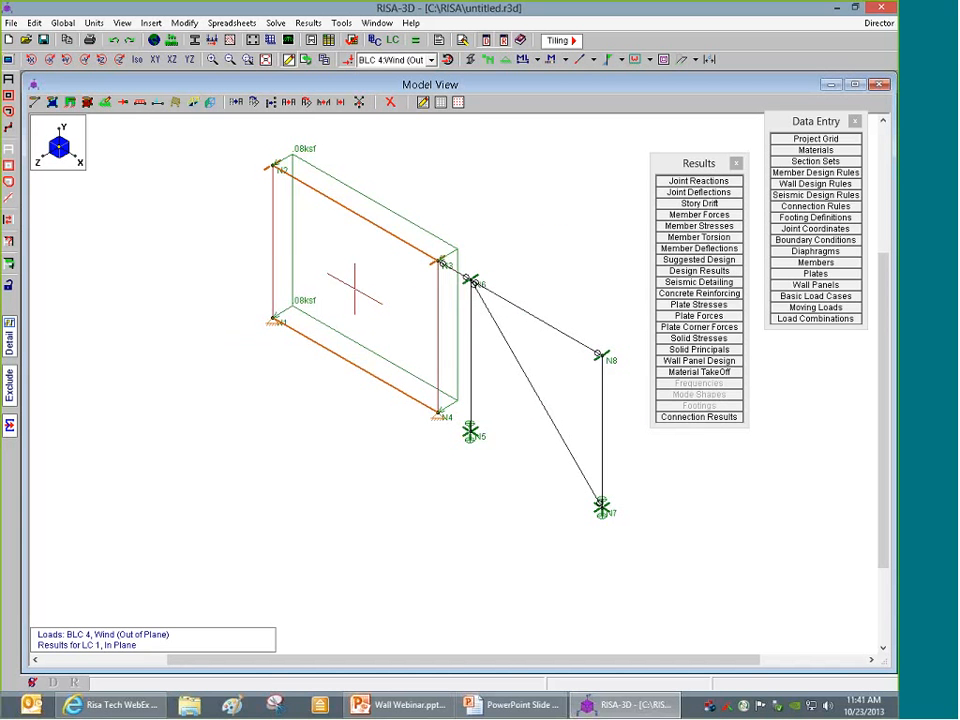
Display the loads of load combination LC 1: In Plane on the model
click(446, 61)
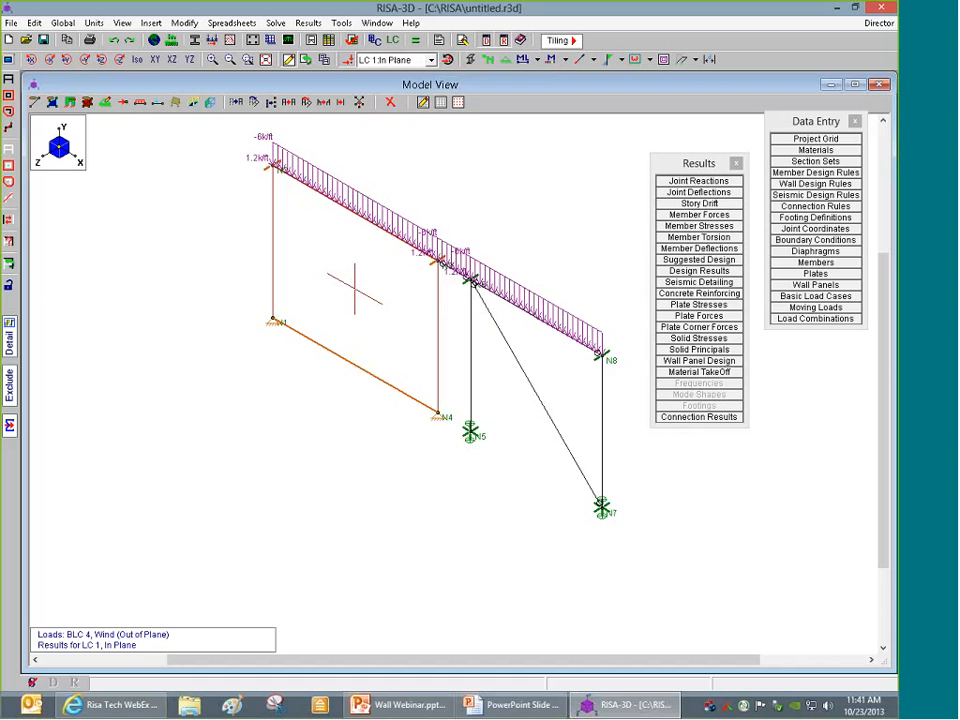
Open the detail report for the diagonal brace between N6 and N7, enlarge it to view its LC 1 force diagrams, and close it
click(517, 360)
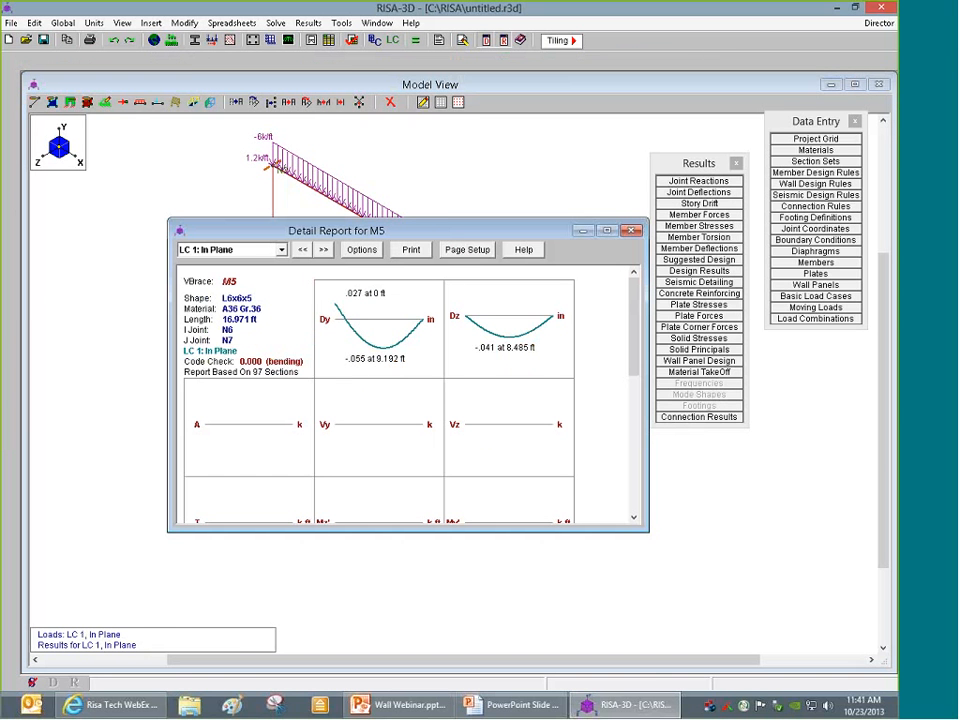
drag(648, 530, 632, 636)
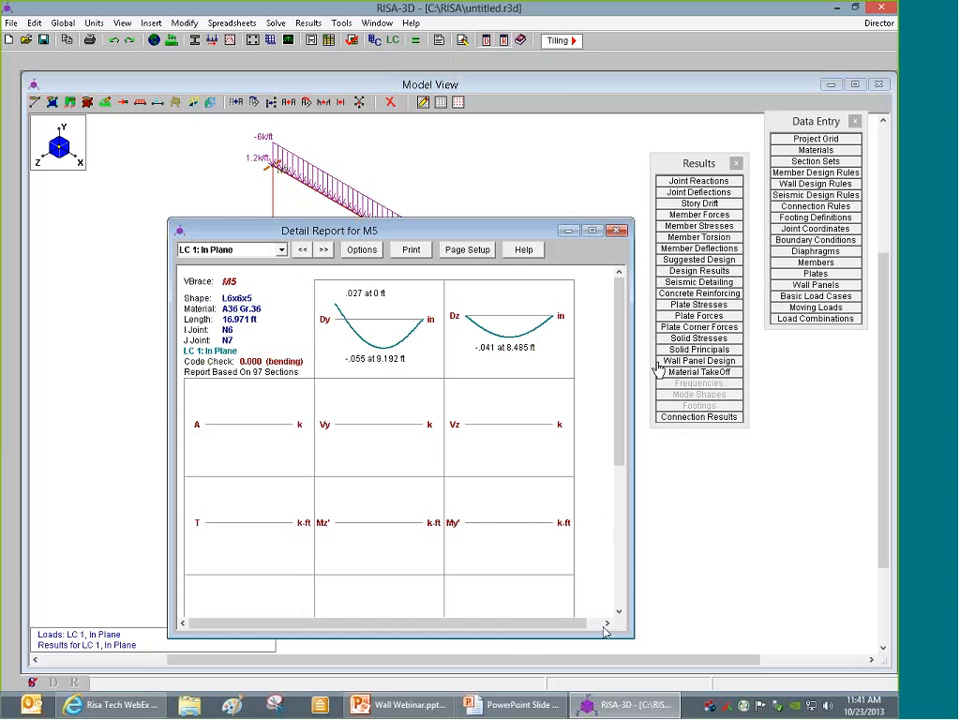
click(620, 230)
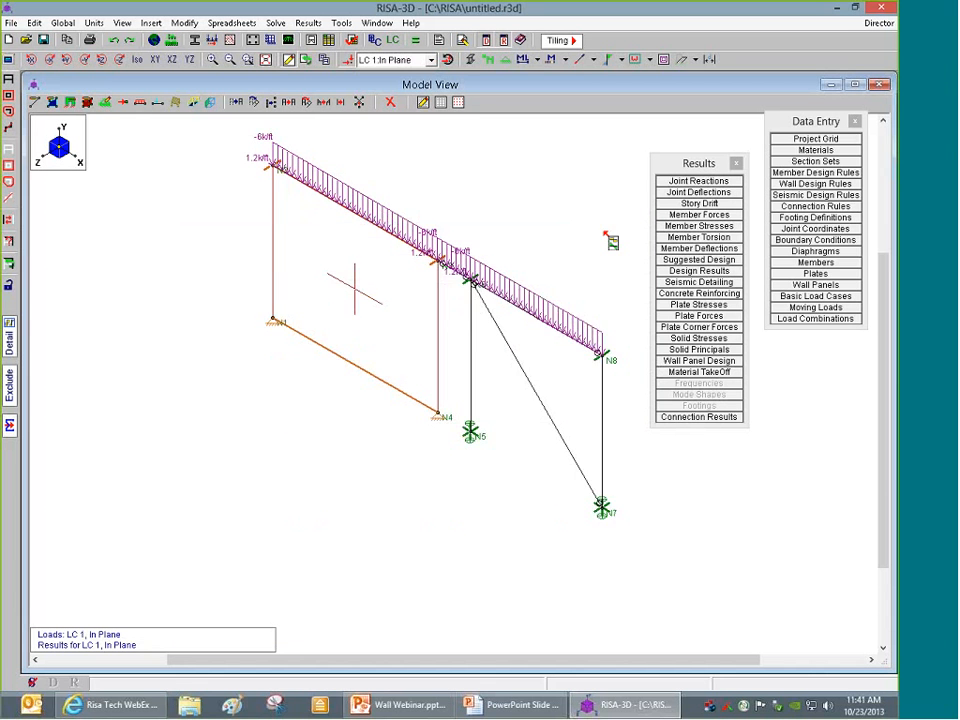
scroll(525, 240, up, 4)
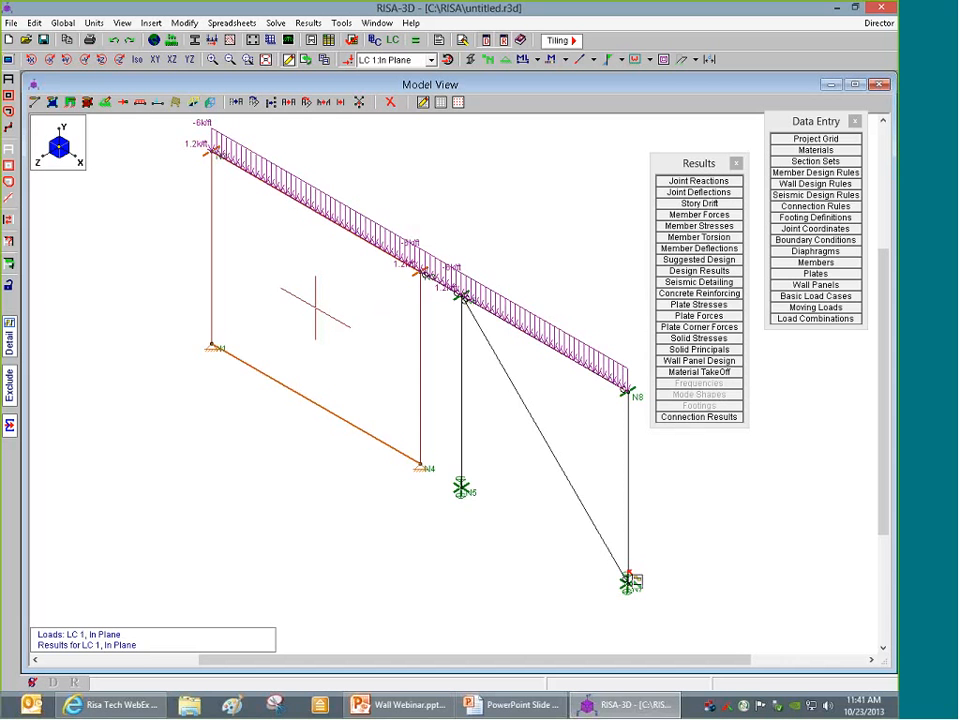
scroll(400, 358, down, 3)
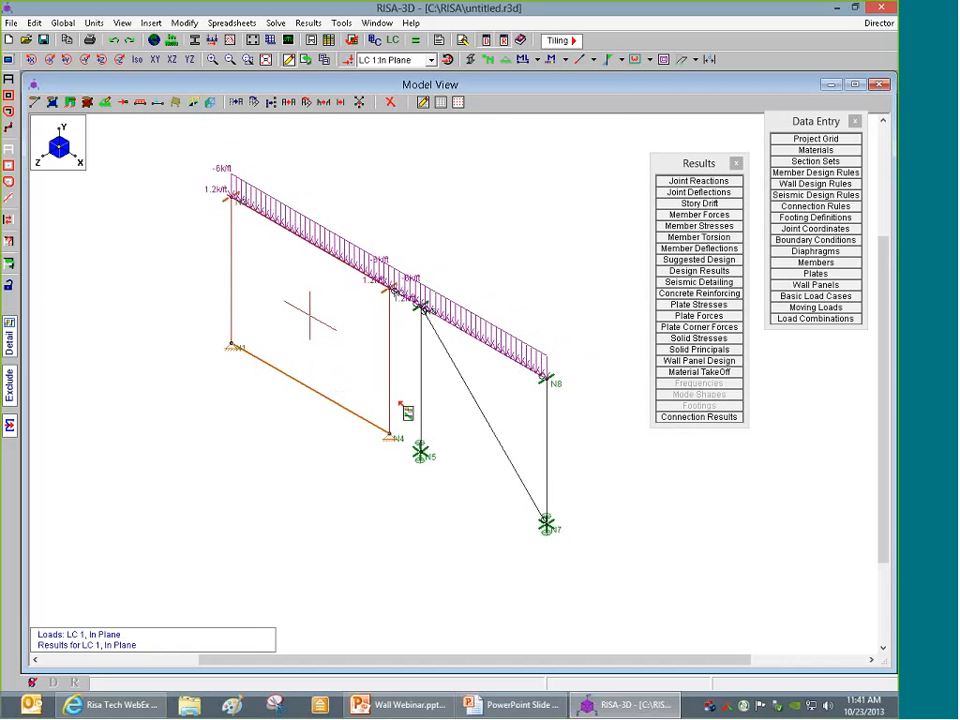
scroll(454, 344, up, 1)
scroll(446, 348, down, 2)
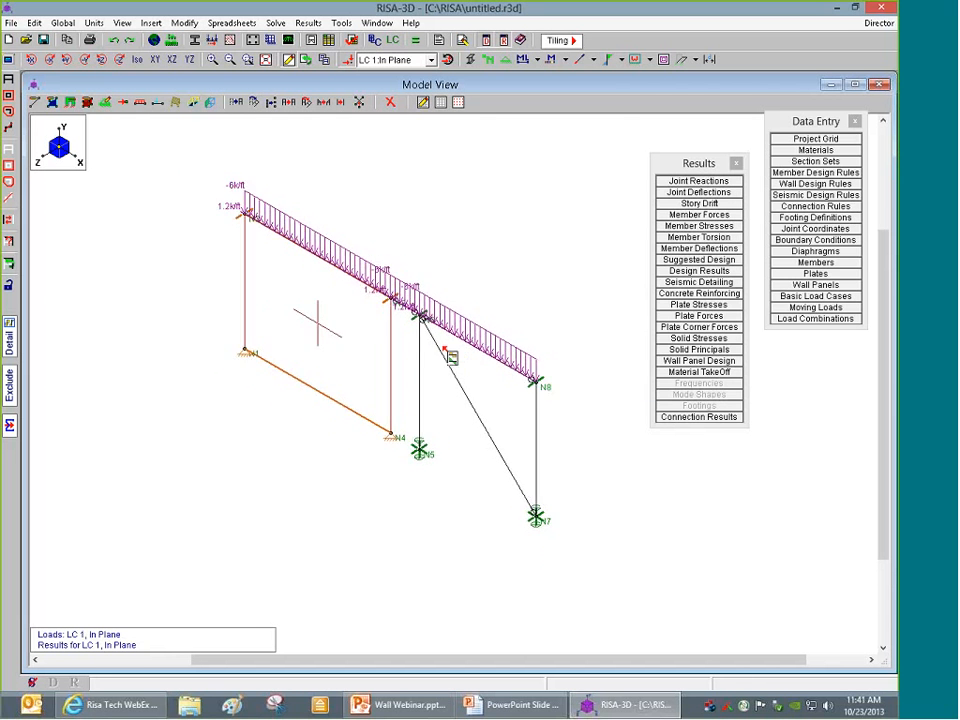
scroll(446, 348, up, 1)
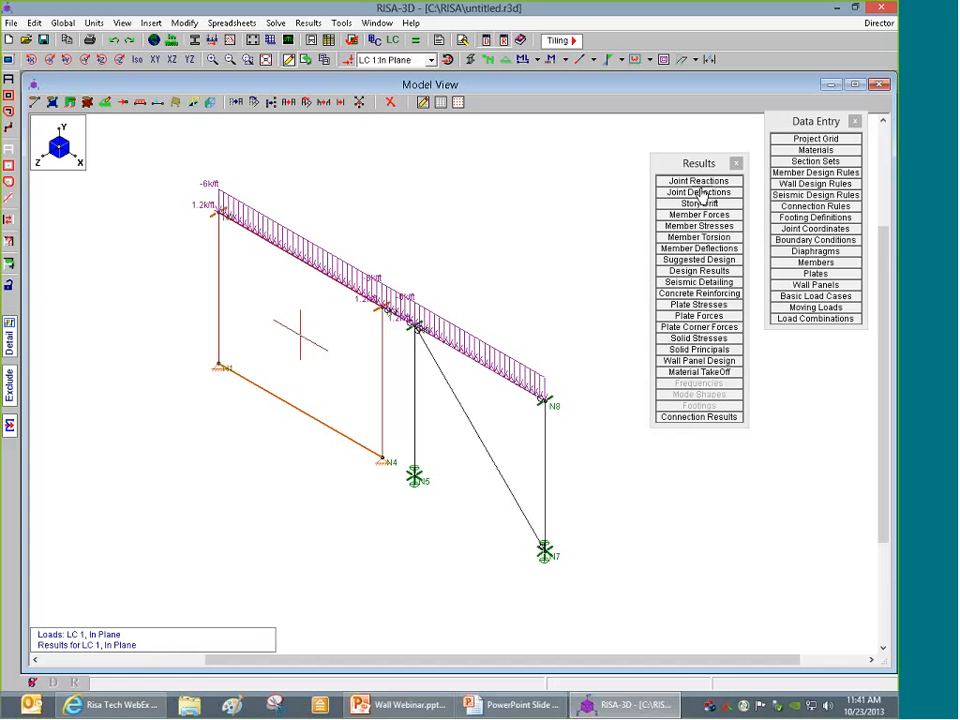
Show the suggested design results for masonry walls and widen the current and suggested spacing columns to read their headings in full
click(708, 261)
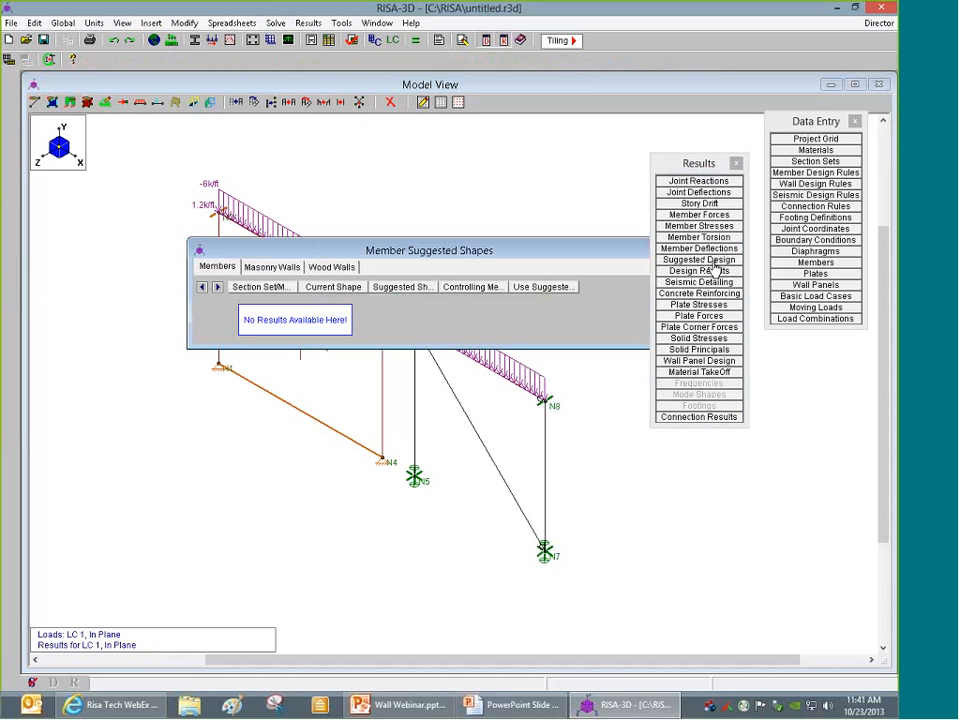
drag(493, 244, 367, 178)
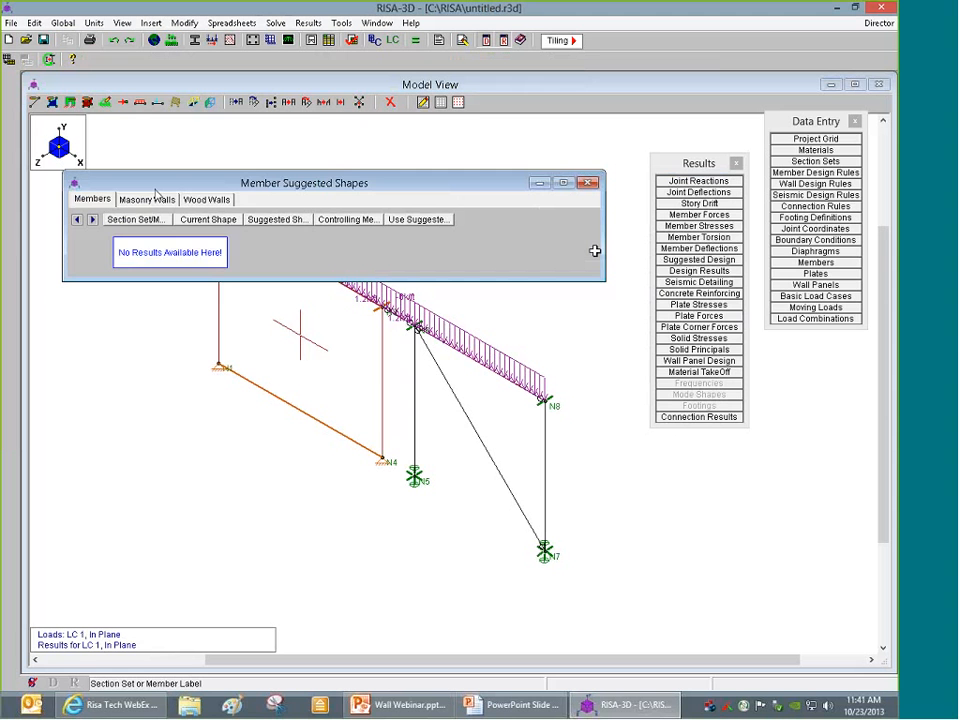
click(150, 200)
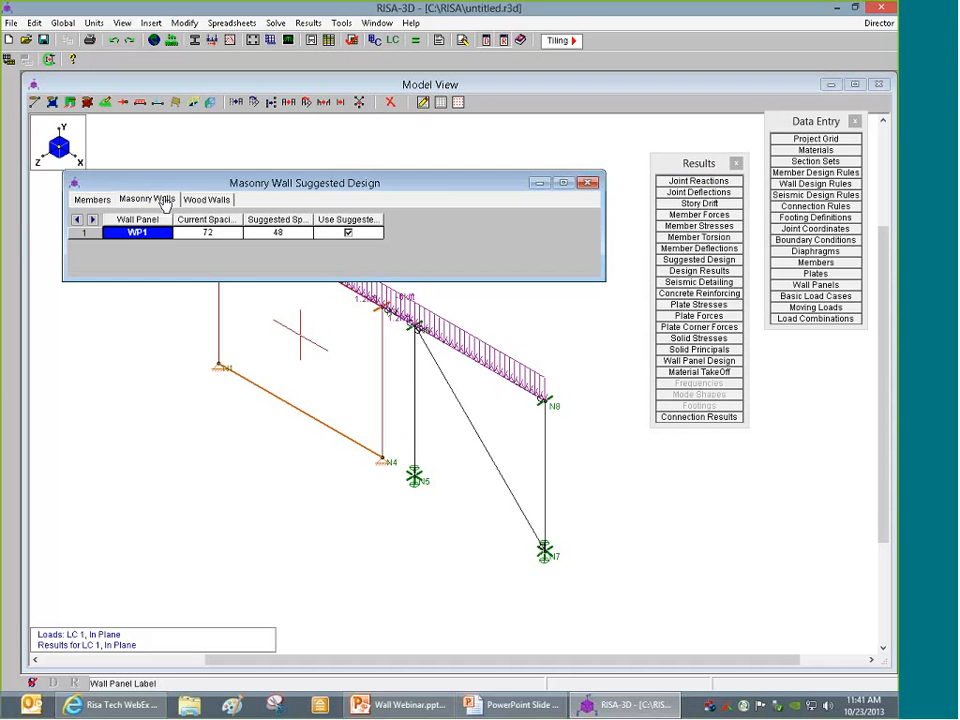
drag(243, 221, 261, 221)
drag(331, 219, 351, 219)
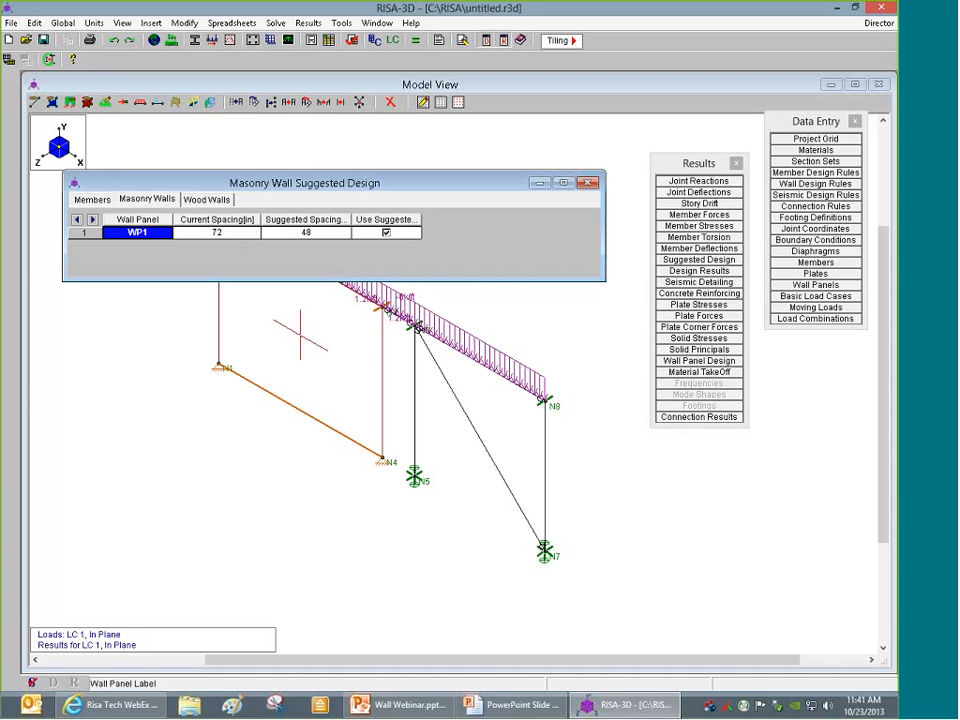
drag(352, 219, 367, 219)
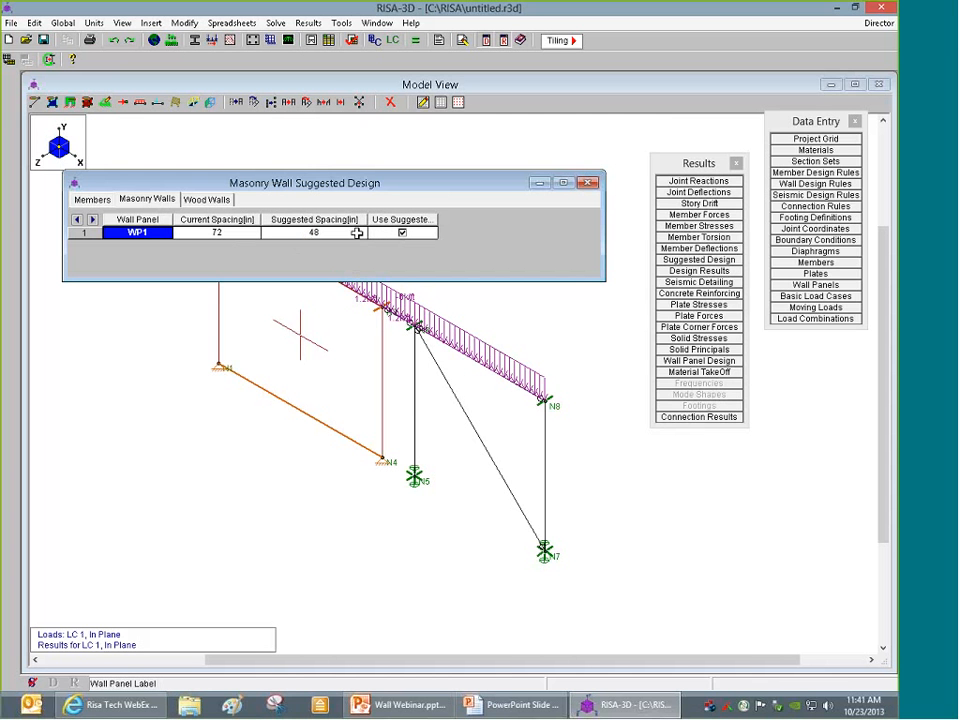
Solve the model again using the suggested design changes for members, masonry walls and wood walls, including WP1's 48 in spacing
right_click(347, 237)
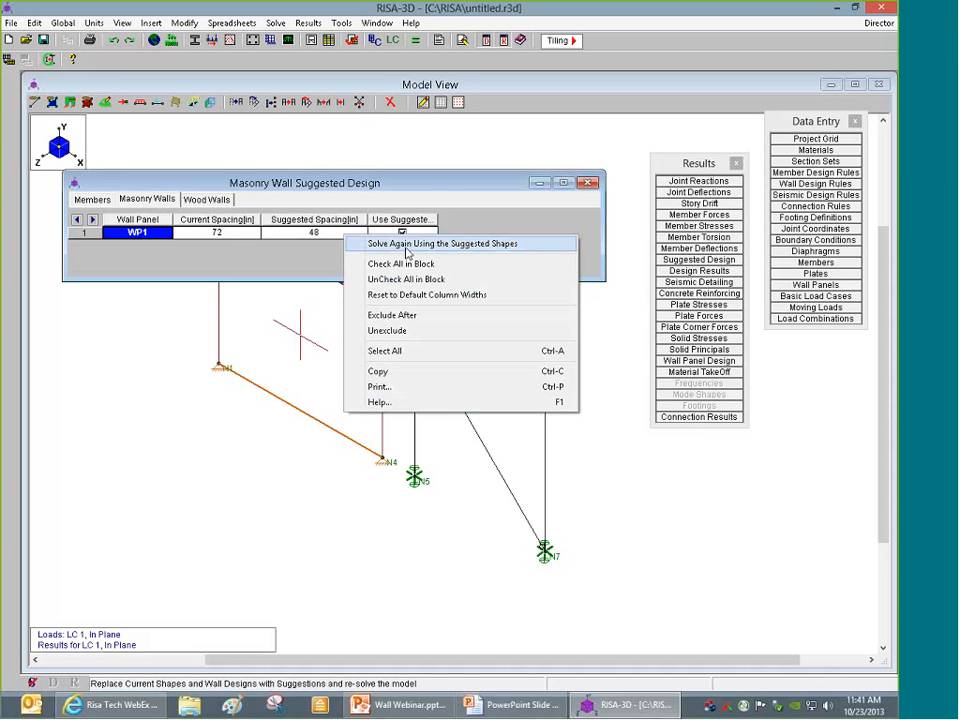
click(451, 248)
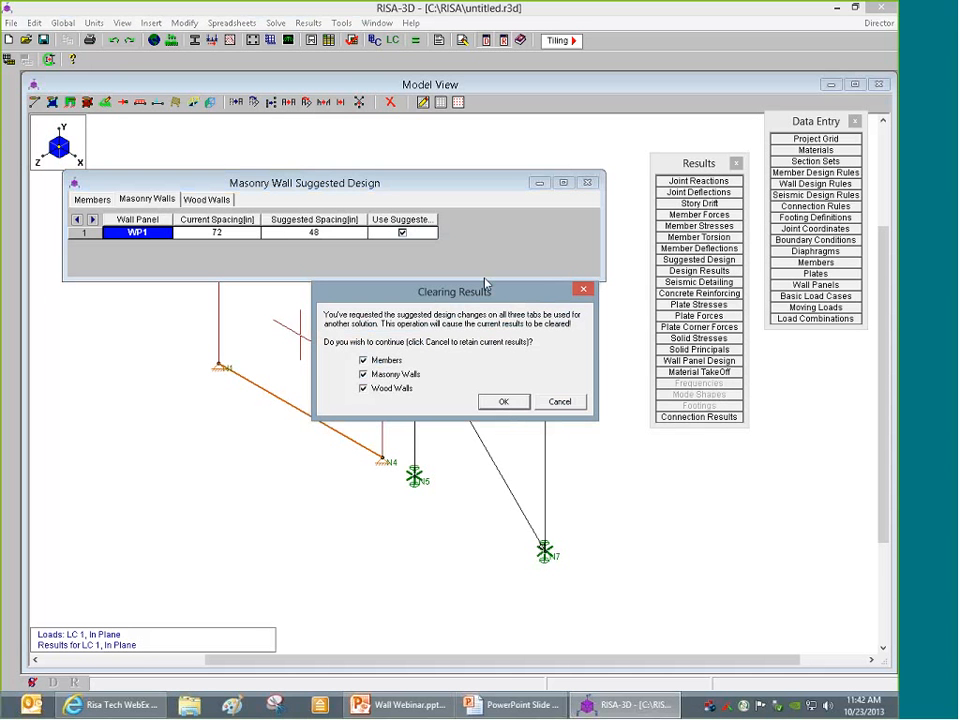
click(508, 403)
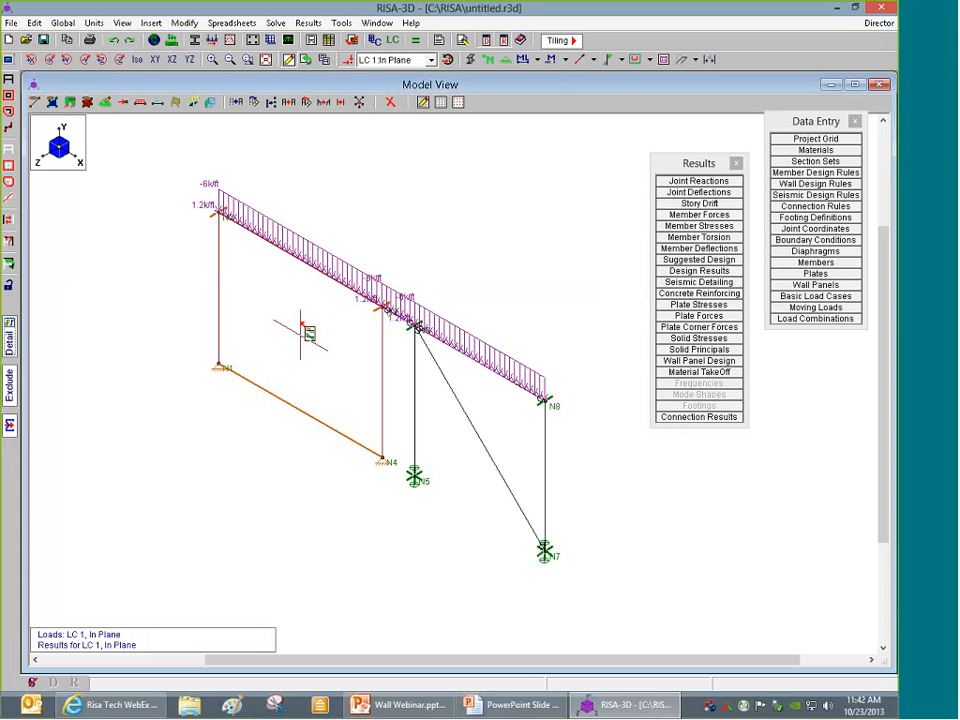
Open the wall panel's detail report, enlarge it, and examine the Out-of-Plane checks and cross section detailing
click(309, 333)
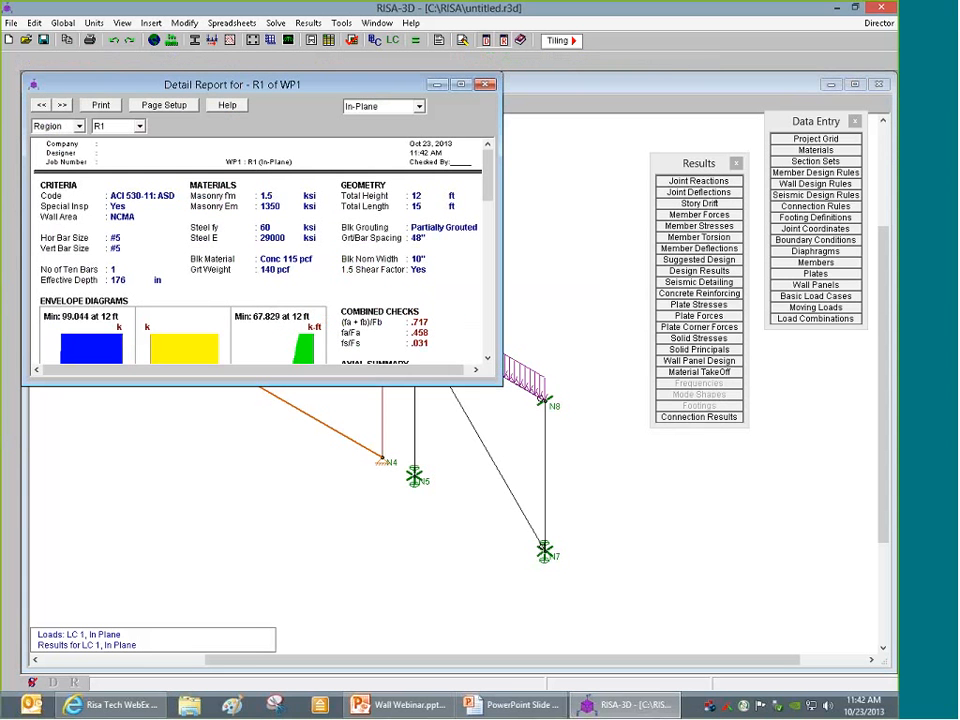
drag(501, 385, 515, 659)
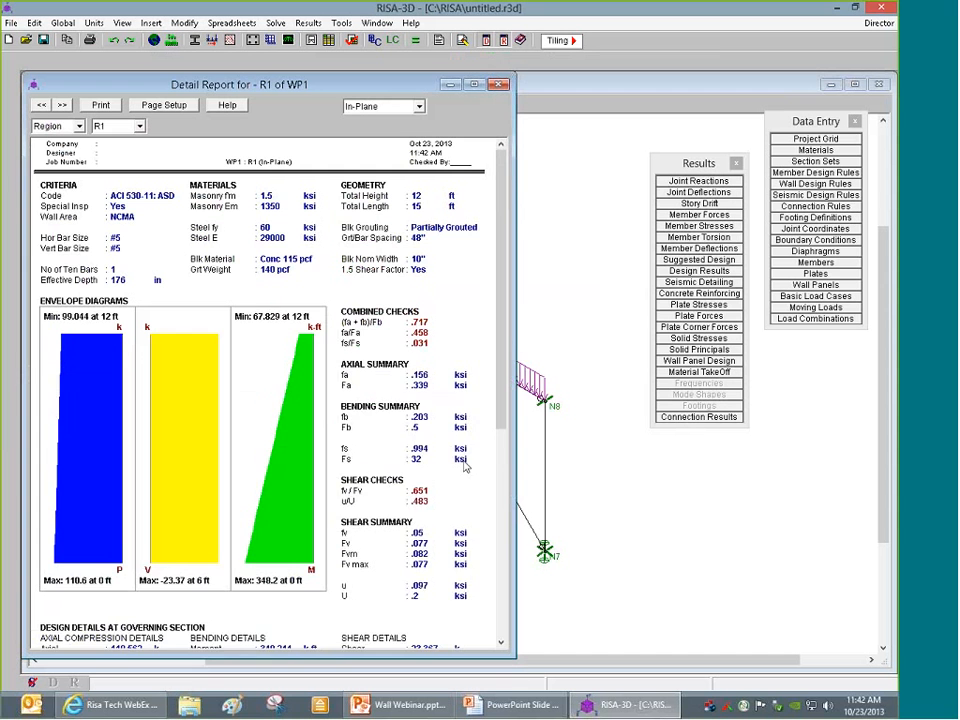
click(395, 106)
click(384, 131)
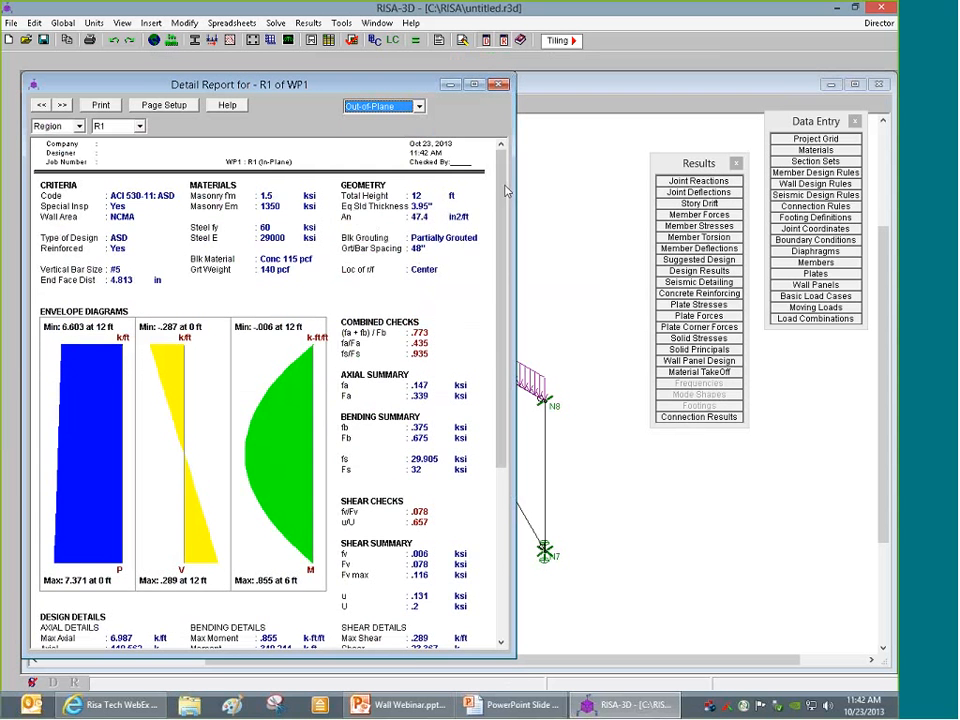
scroll(492, 444, down, 6)
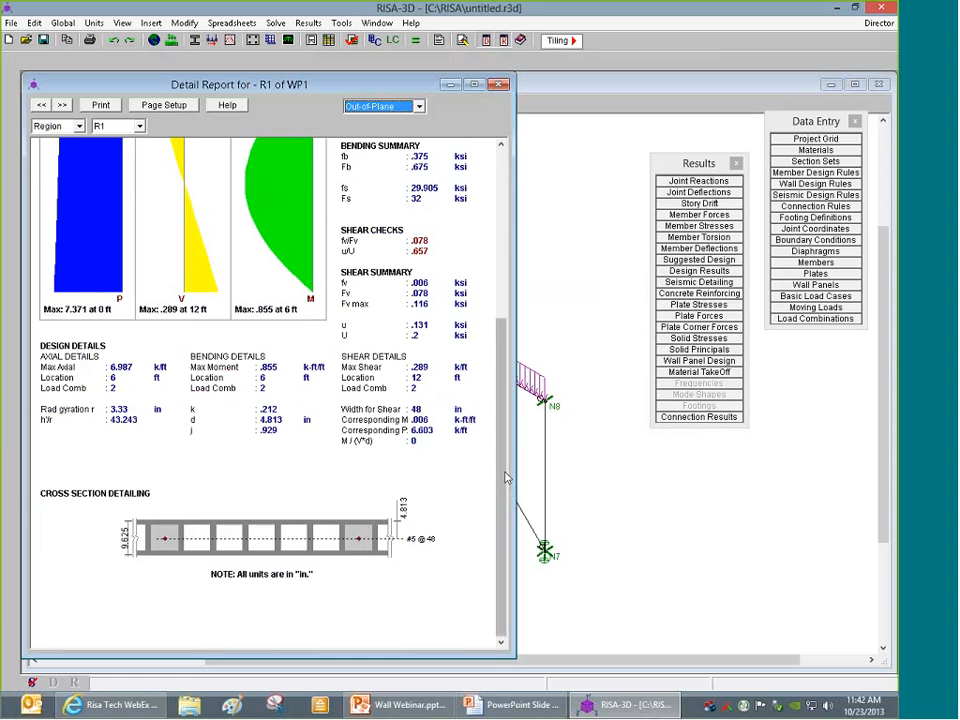
scroll(446, 263, up, 6)
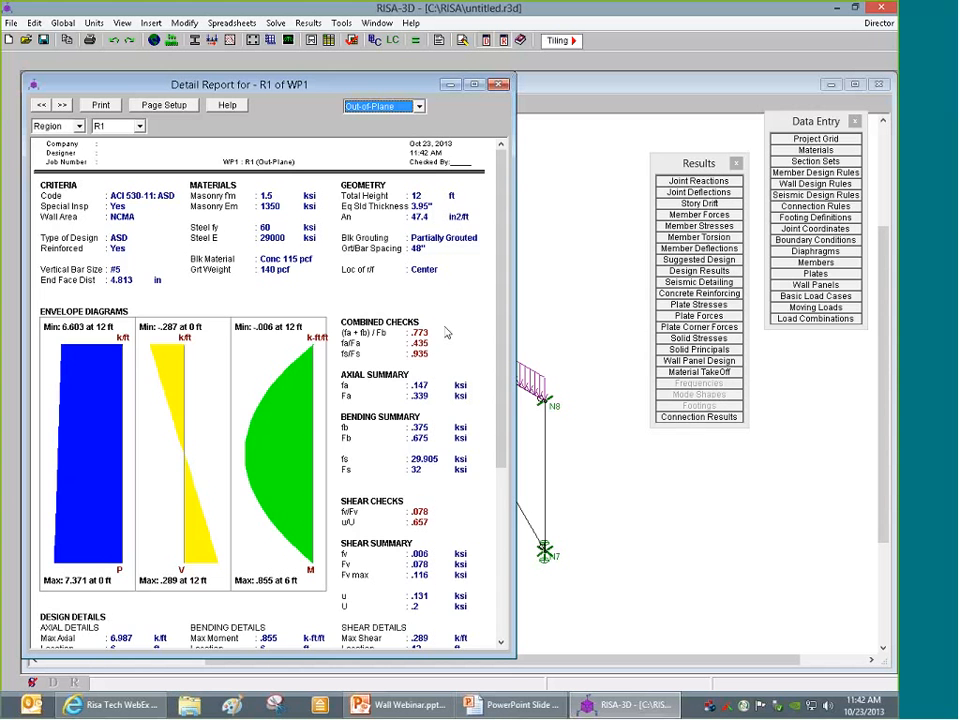
Switch the wall report to In-Plane, examine its design details at the governing section, and return to the model view
key(Down)
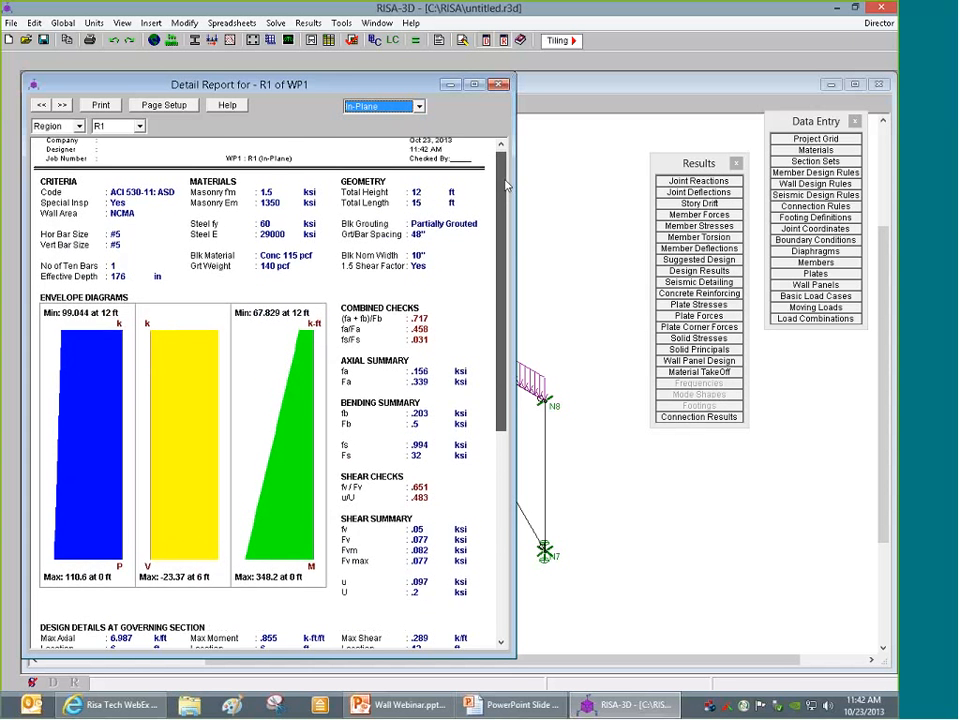
drag(506, 185, 489, 232)
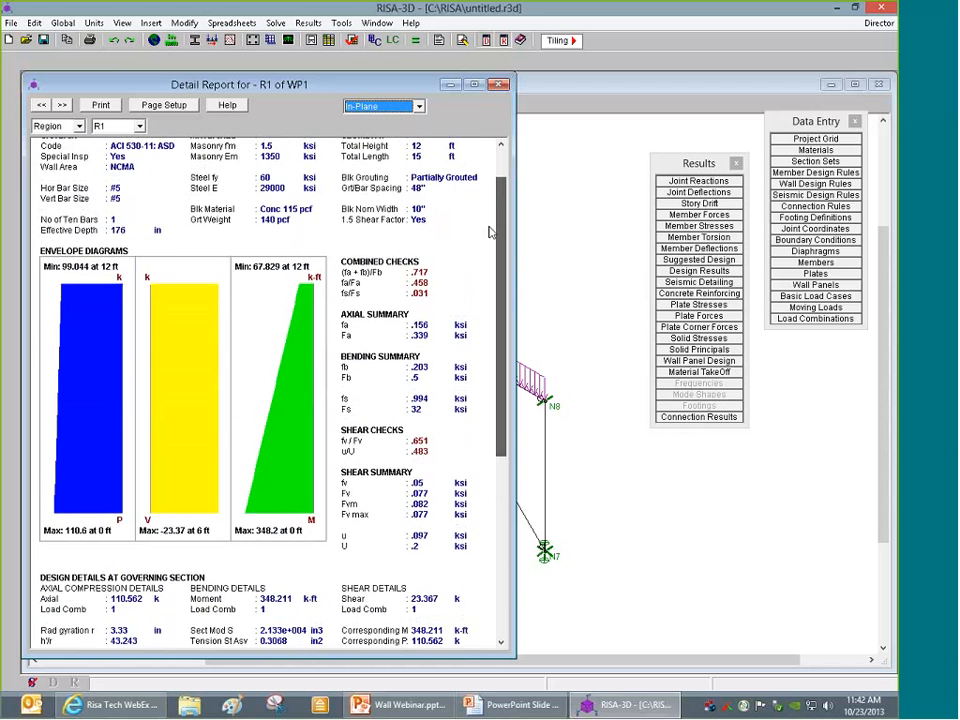
scroll(448, 548, down, 5)
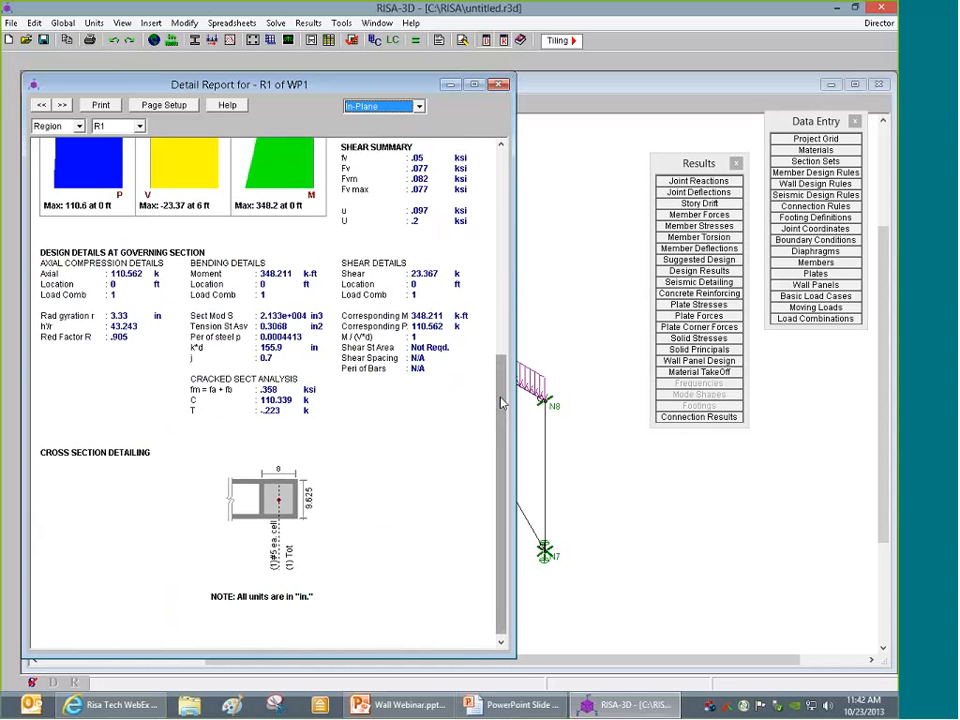
scroll(503, 402, up, 5)
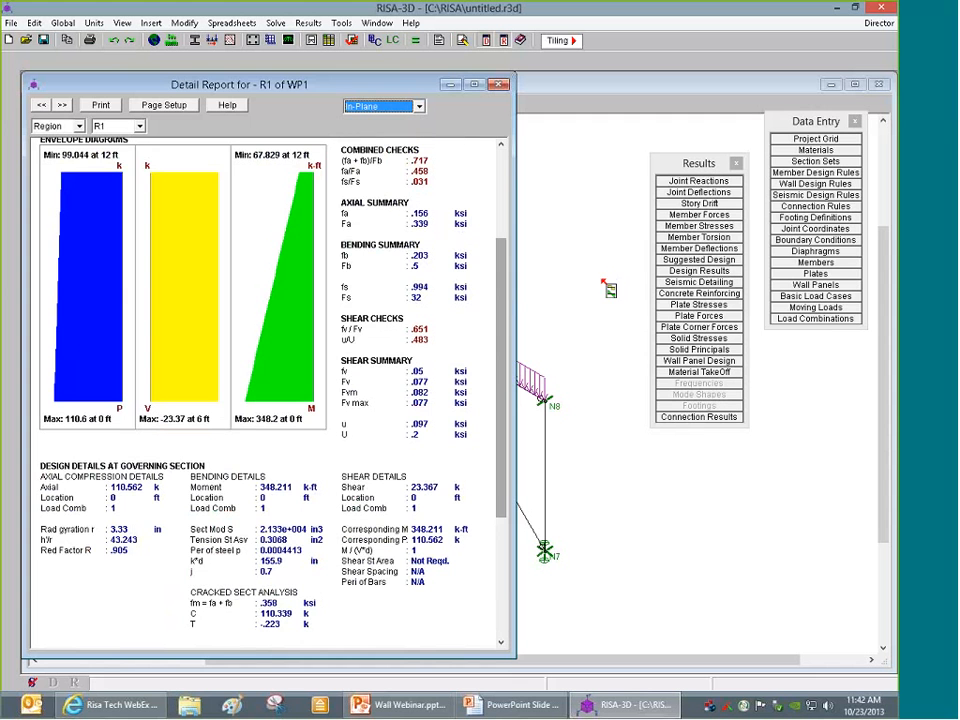
click(604, 190)
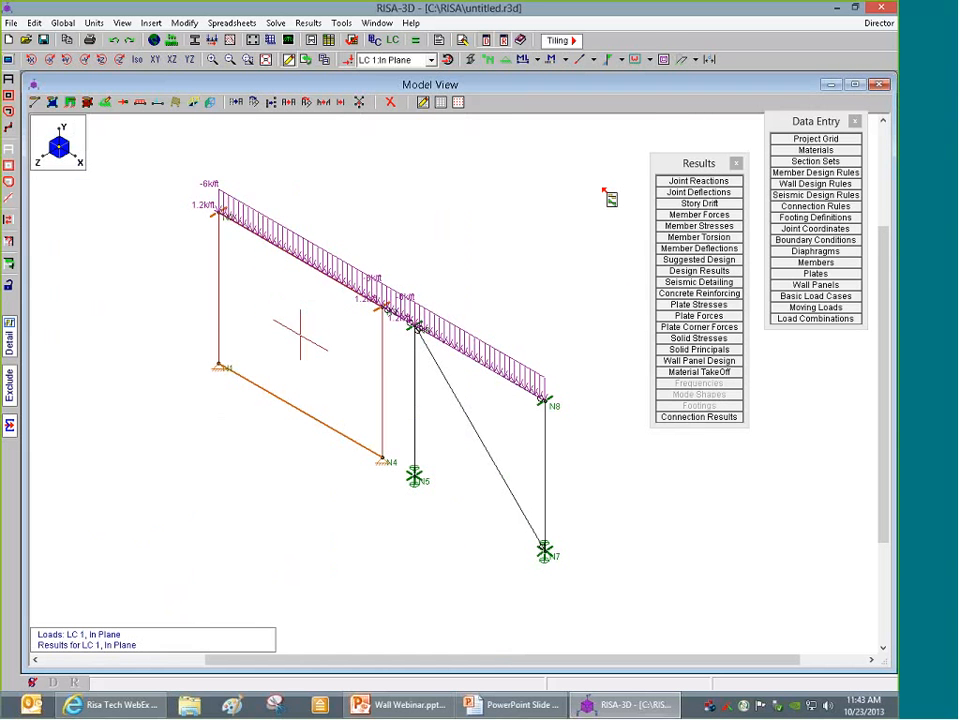
Open the joint reactions results, check the total X reaction for load combination 1, and close the table
click(698, 183)
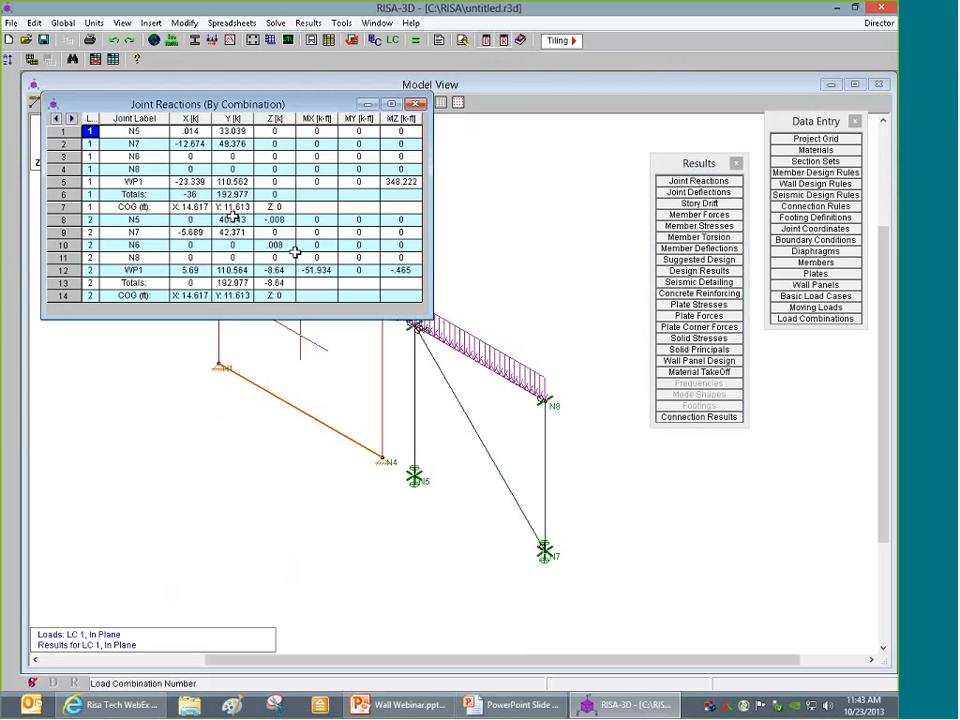
click(192, 194)
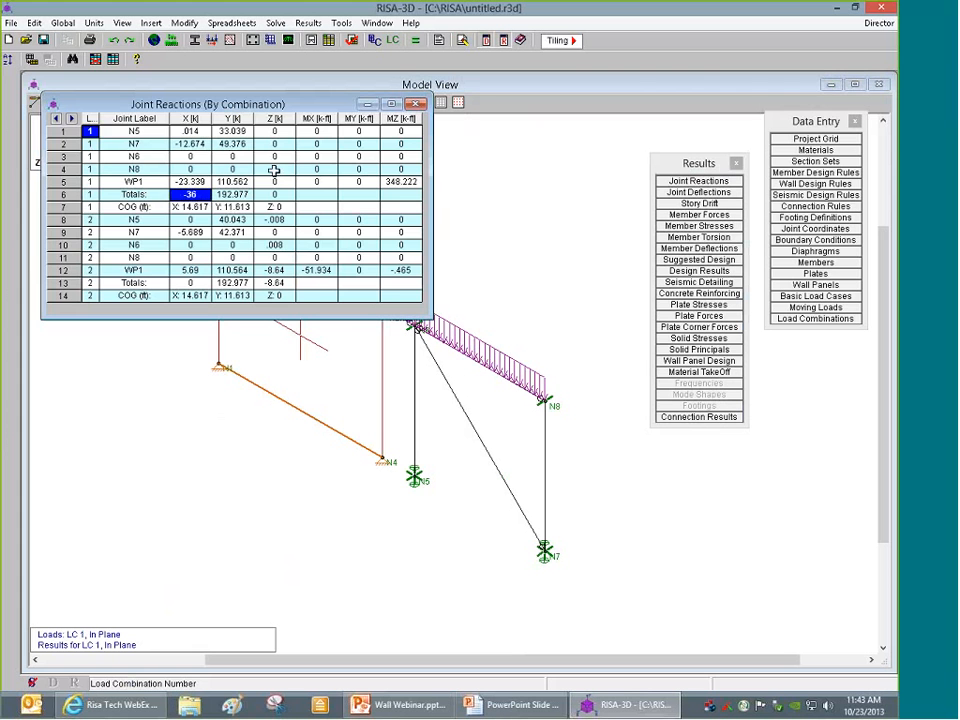
click(416, 104)
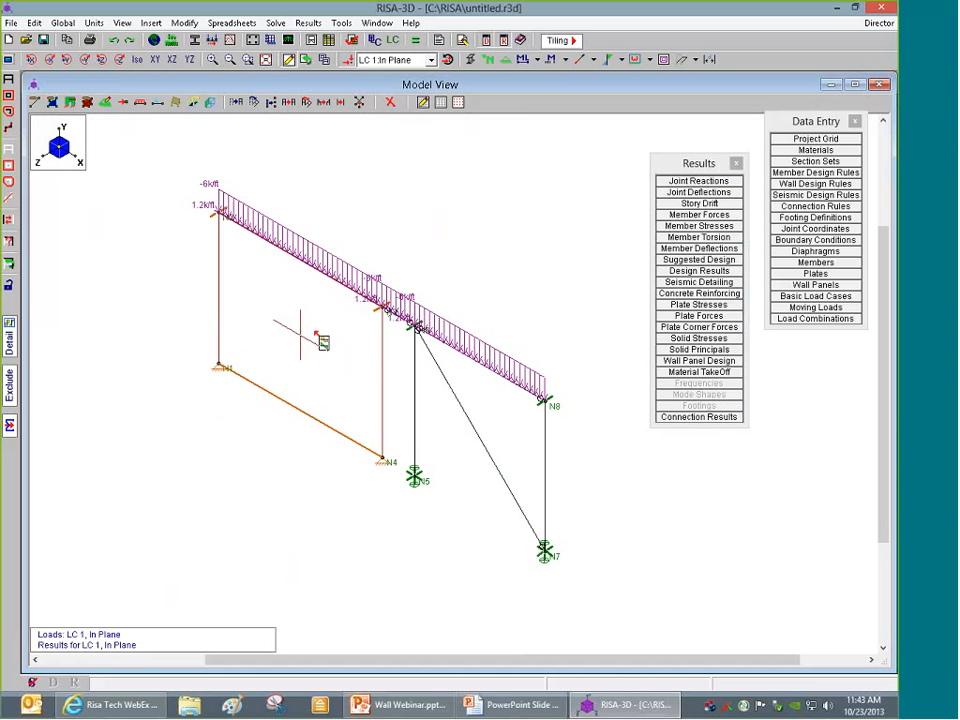
Reopen the wall panel's In-Plane detail report, enlarge it to check the shear diagram and summary, and close it
click(318, 339)
drag(450, 421, 452, 650)
scroll(300, 400, down, 3)
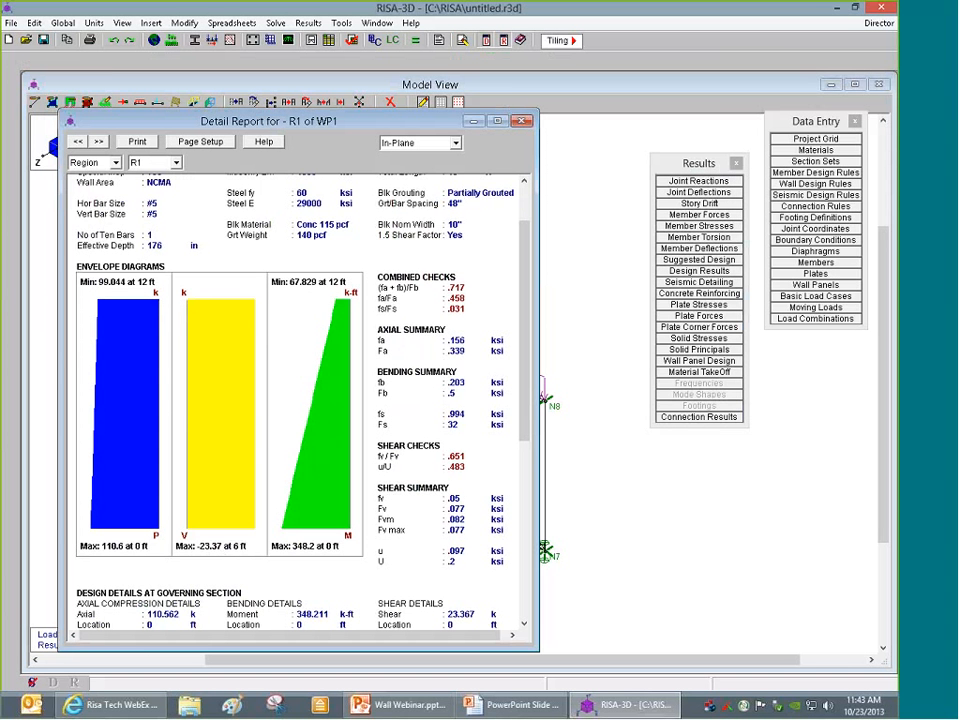
click(520, 121)
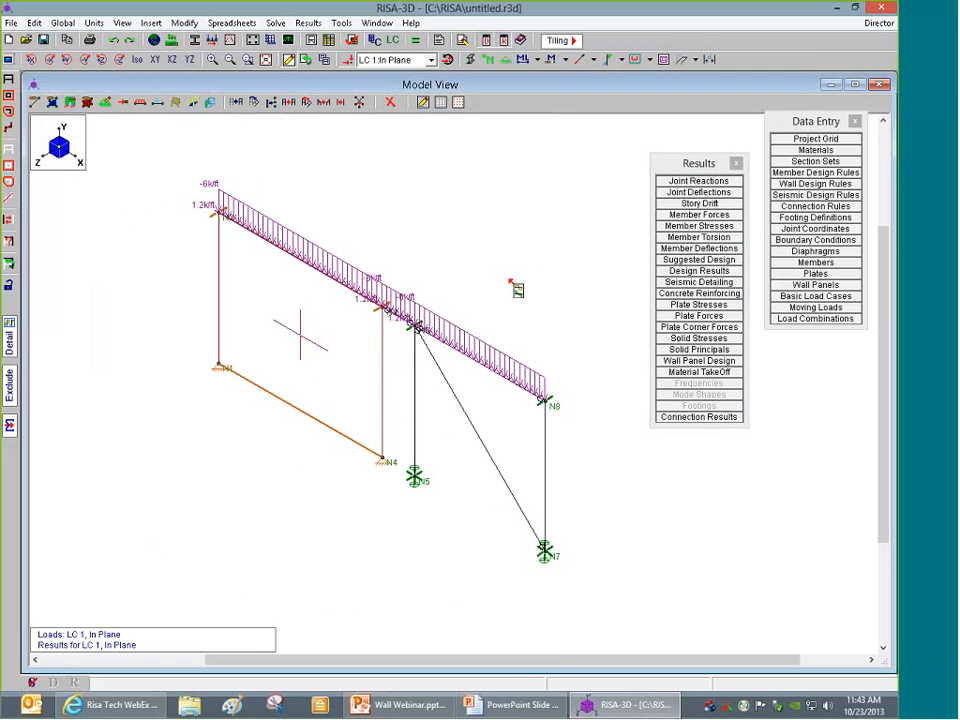
Check the axial force in the diagonal brace's LC 1: In Plane detail report twice, closing the report each time
click(443, 386)
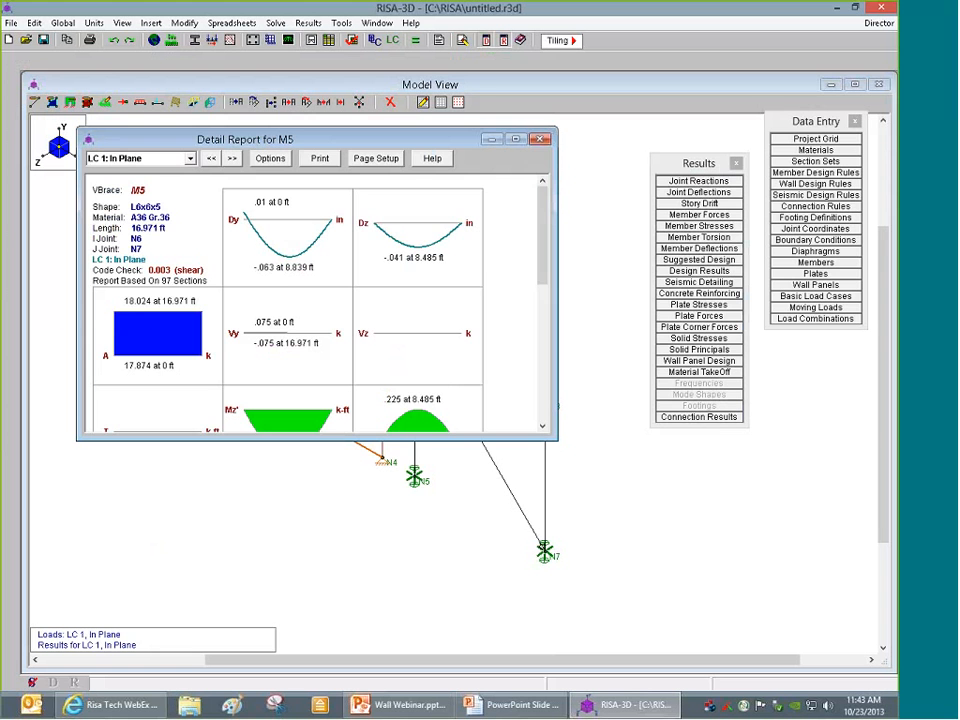
click(540, 141)
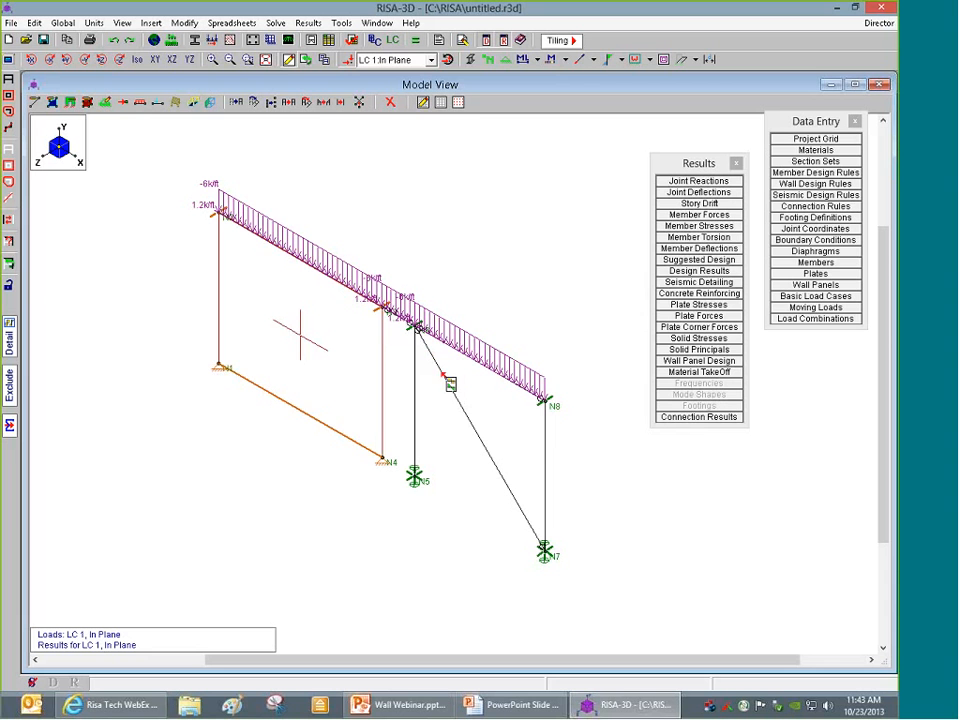
click(550, 524)
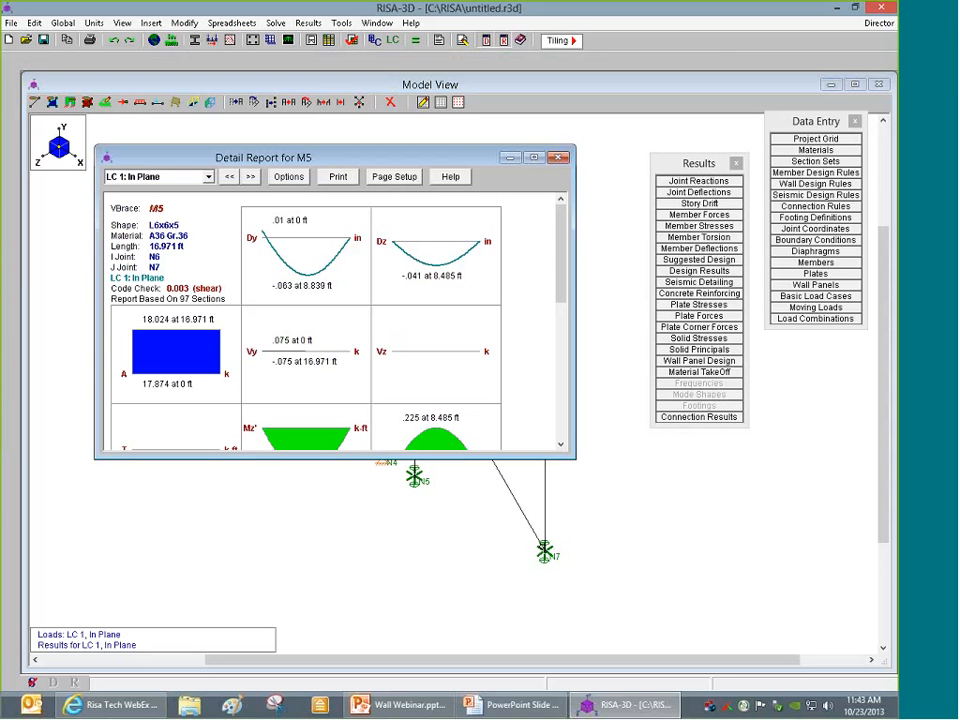
click(558, 159)
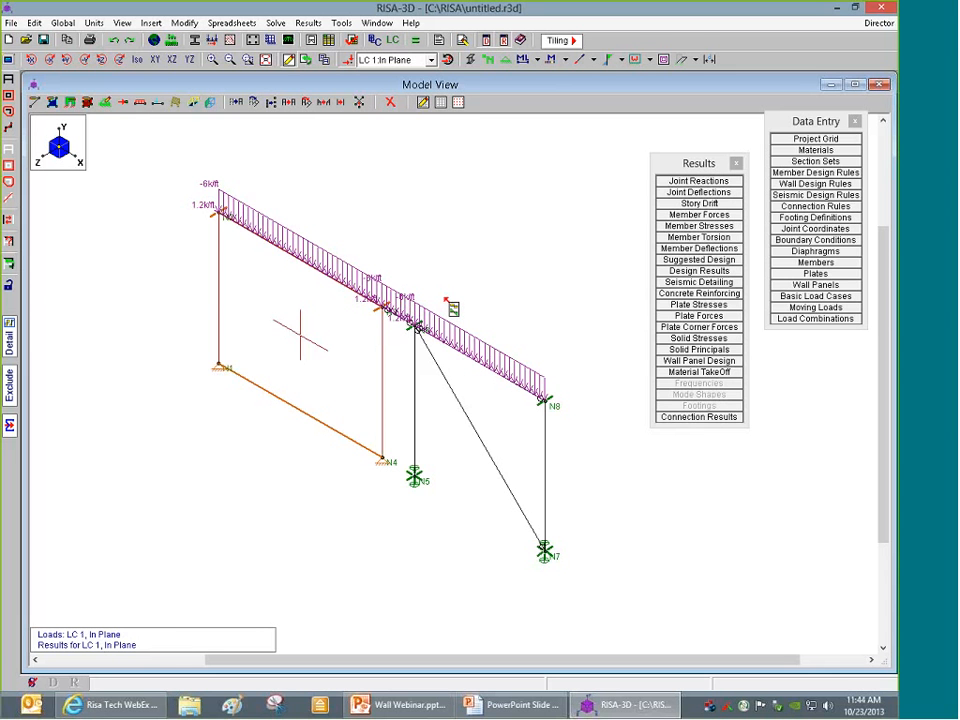
Review the wall panel's Out-of-Plane detail report down to the cross-section detailing, and check the steel code check results, closing both
click(357, 323)
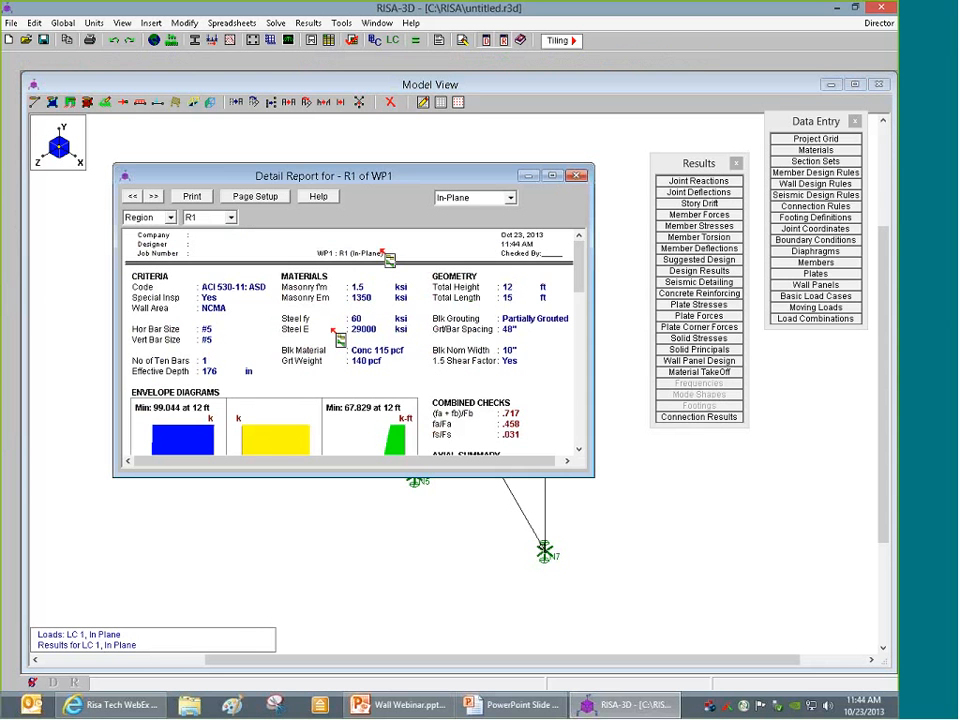
click(472, 197)
click(469, 223)
scroll(315, 414, down, 10)
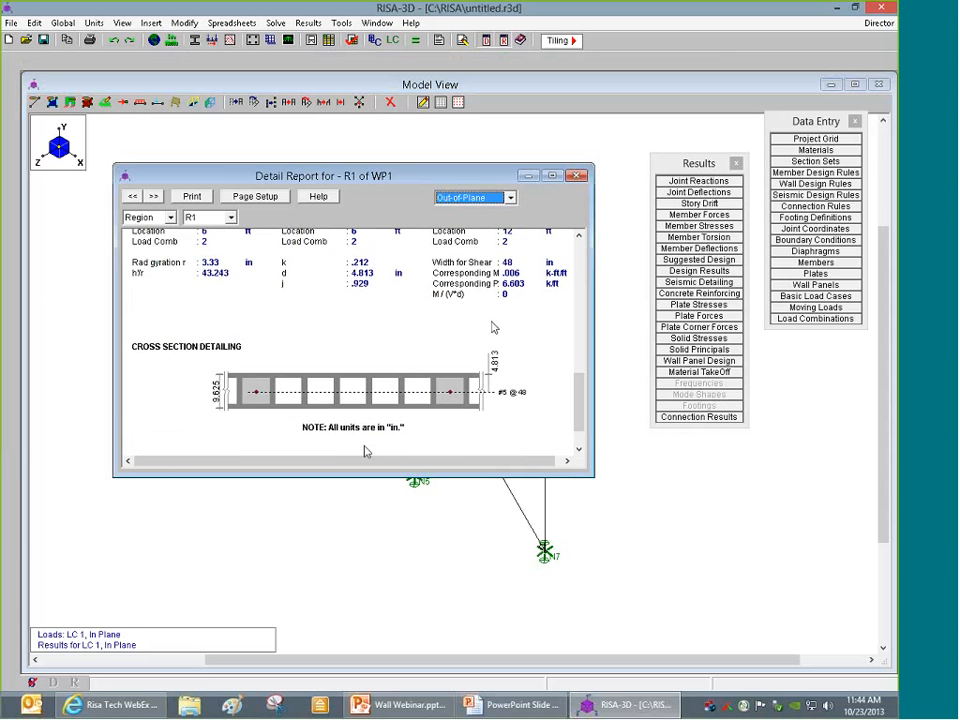
scroll(493, 327, down, 2)
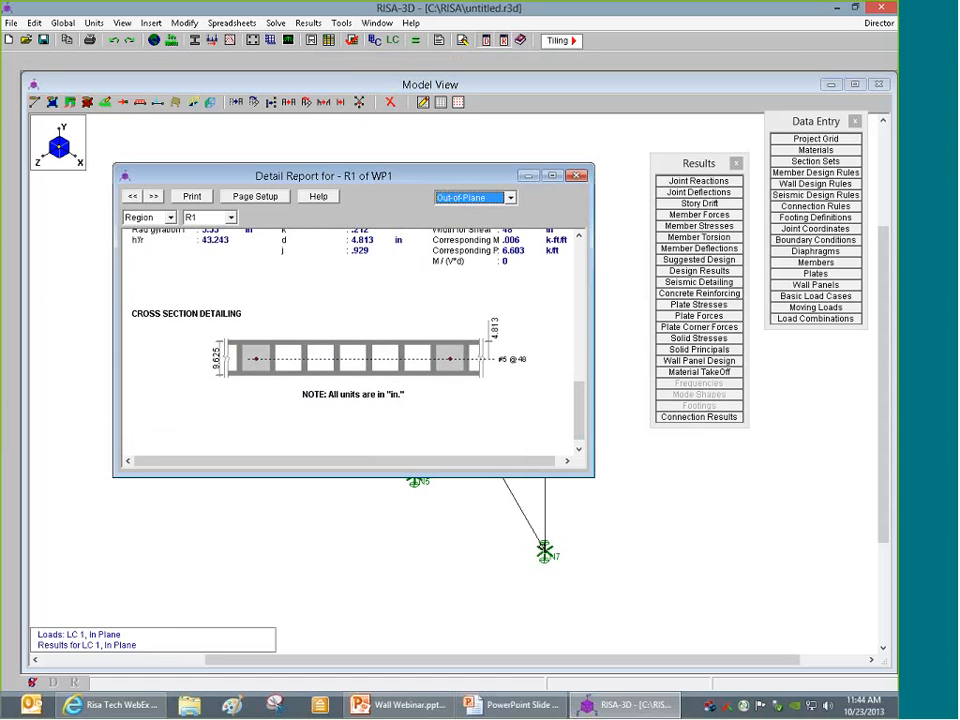
click(576, 175)
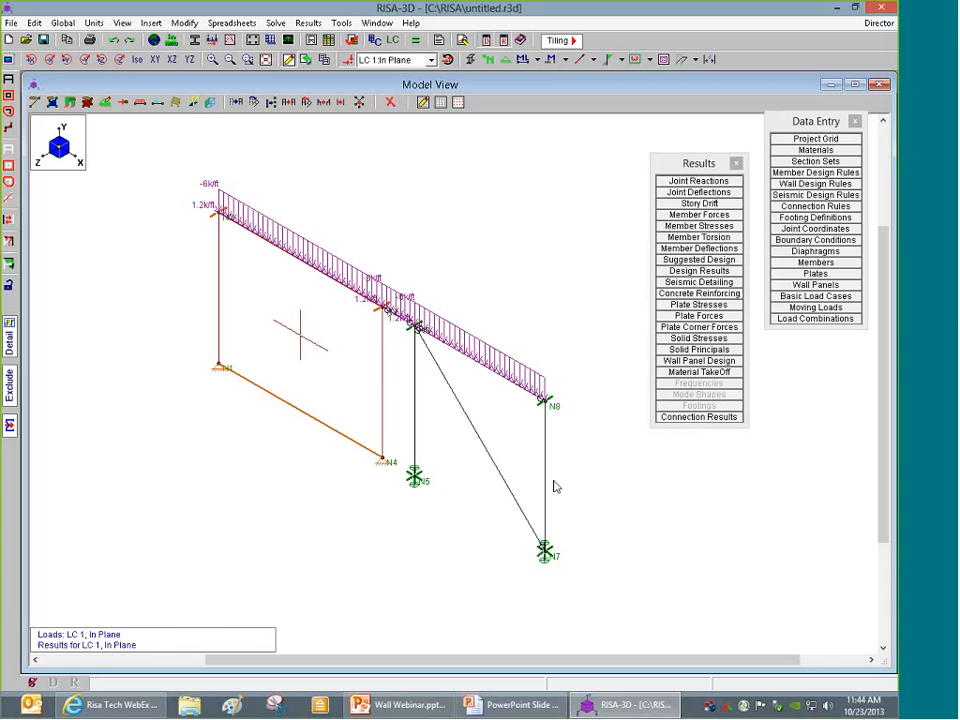
click(706, 272)
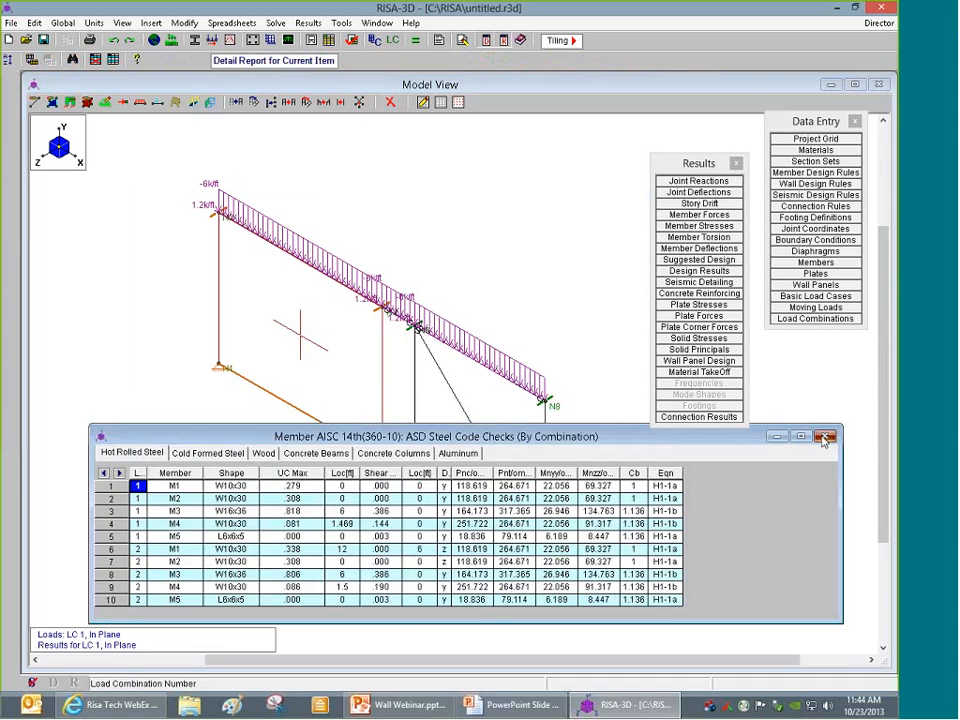
click(824, 437)
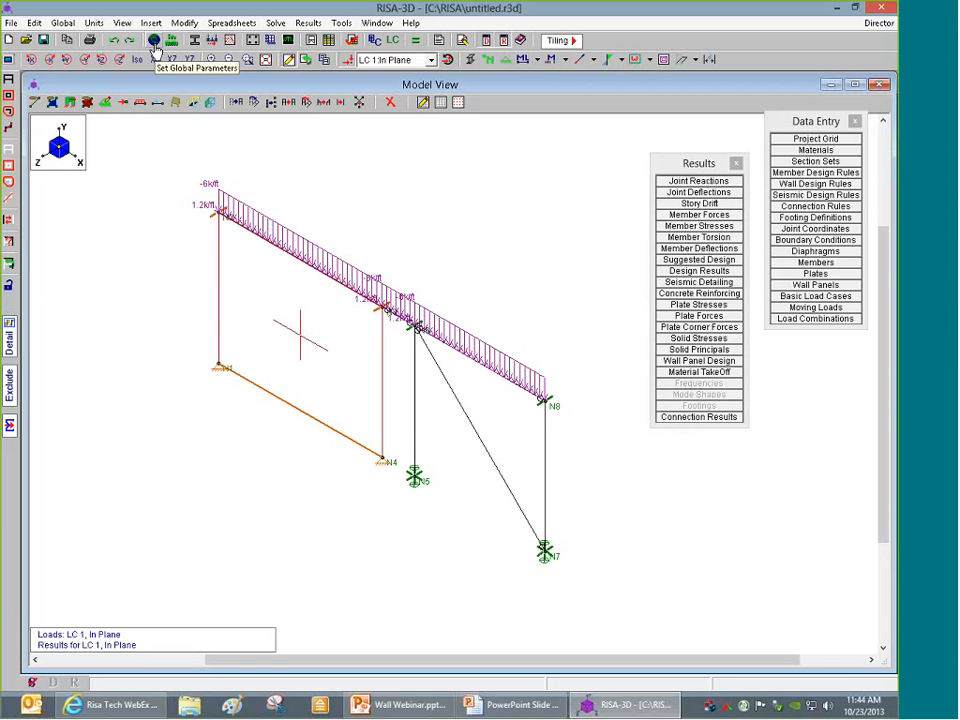
In the load combinations, set the In Plane combination's factors to 1.2 for DL and 1 for WLX
click(815, 318)
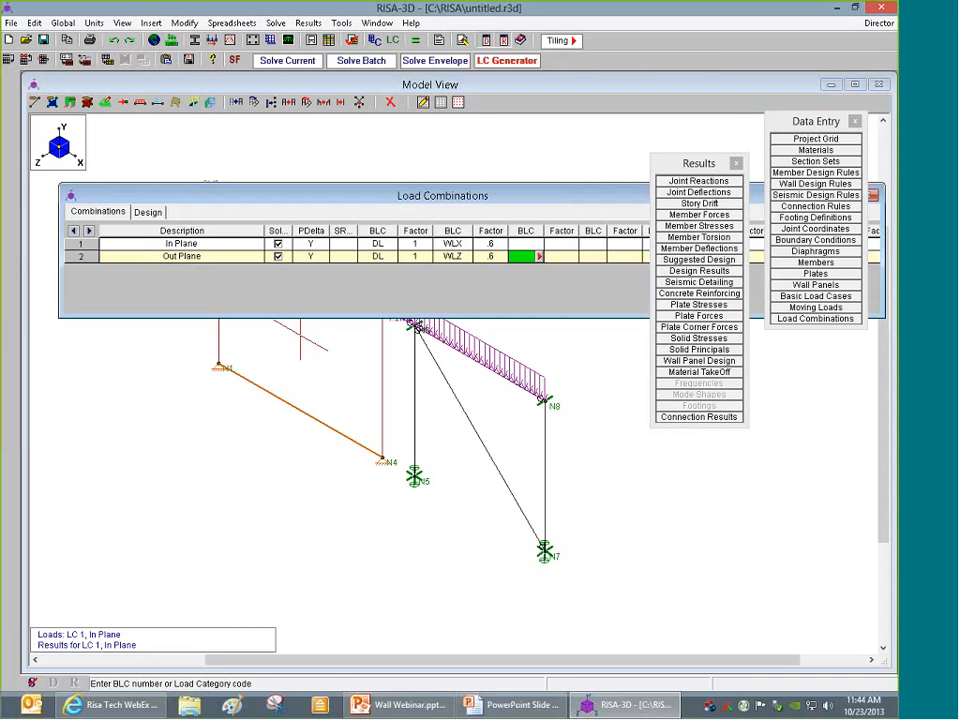
click(415, 243)
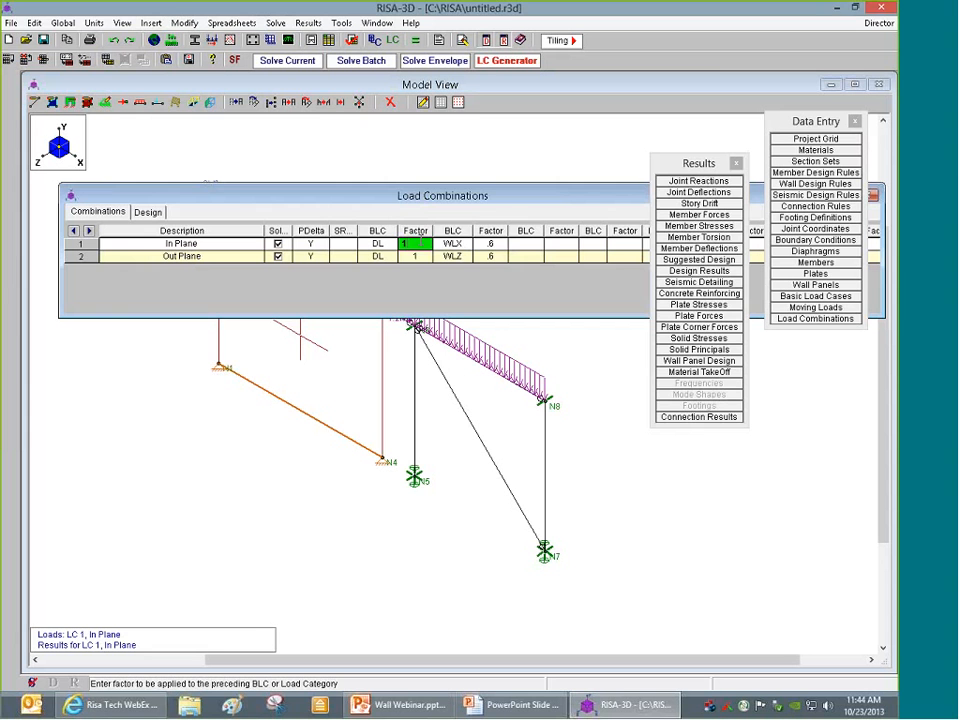
text(.2)
key(Return)
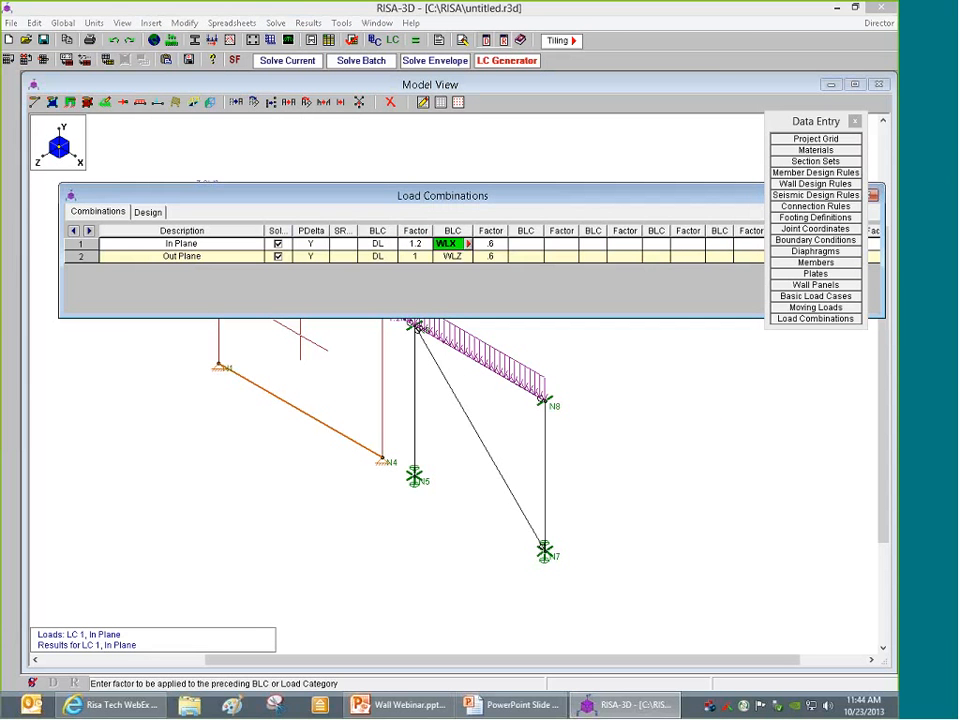
key(Return)
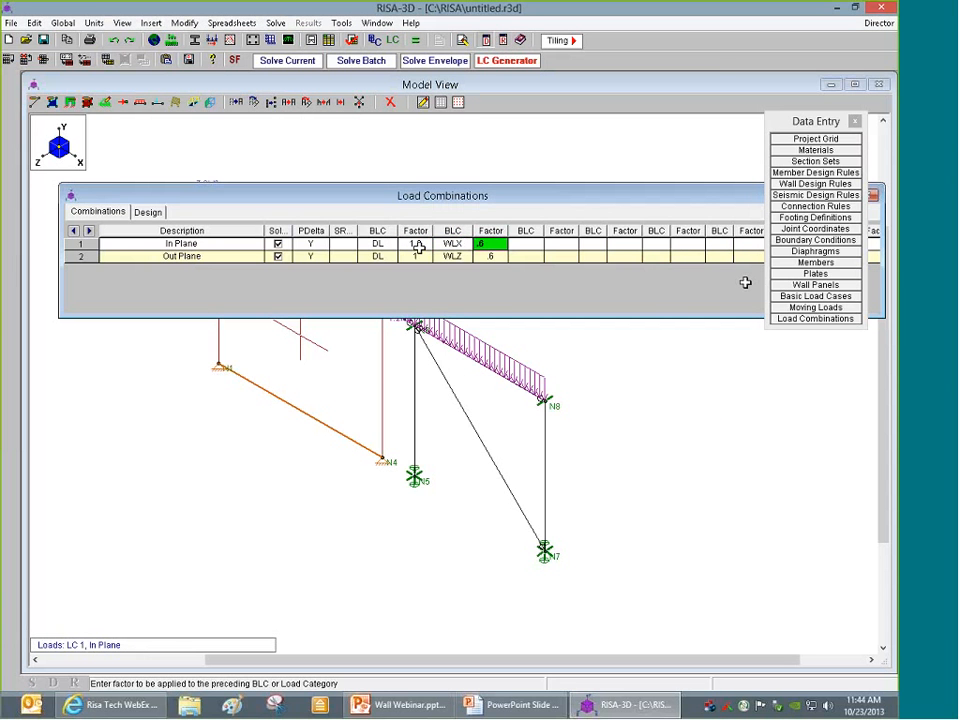
text(1)
key(Return)
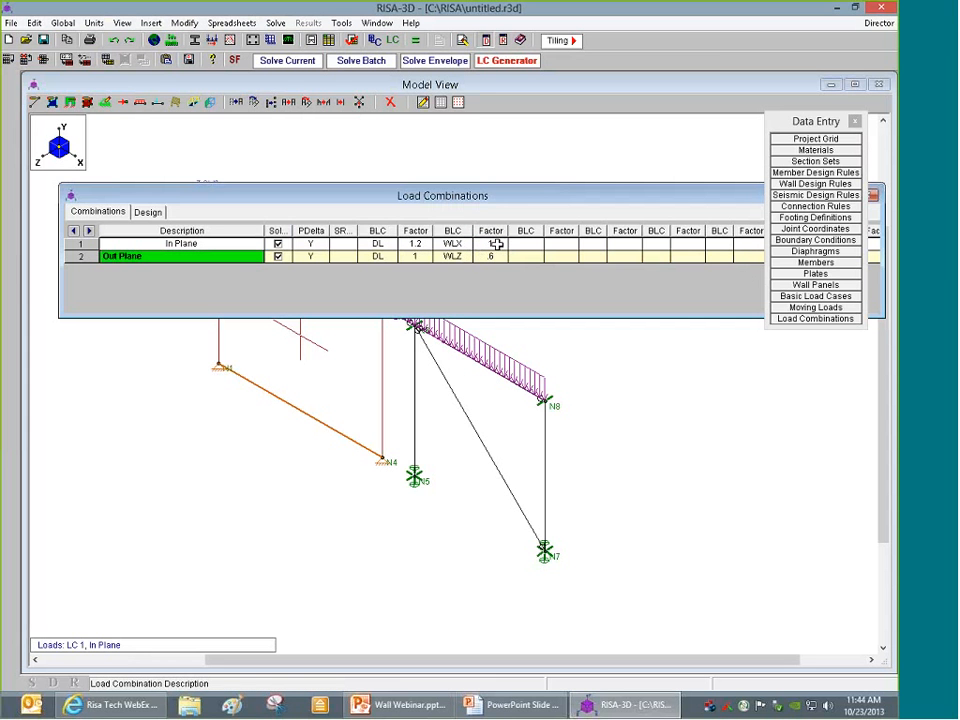
Set the Out Plane combination's factors to 1.2 for DL and 1 for WLZ
key(Return)
key(Return)
key(Return)
key(Return)
key(Return)
text(1.2)
key(Return)
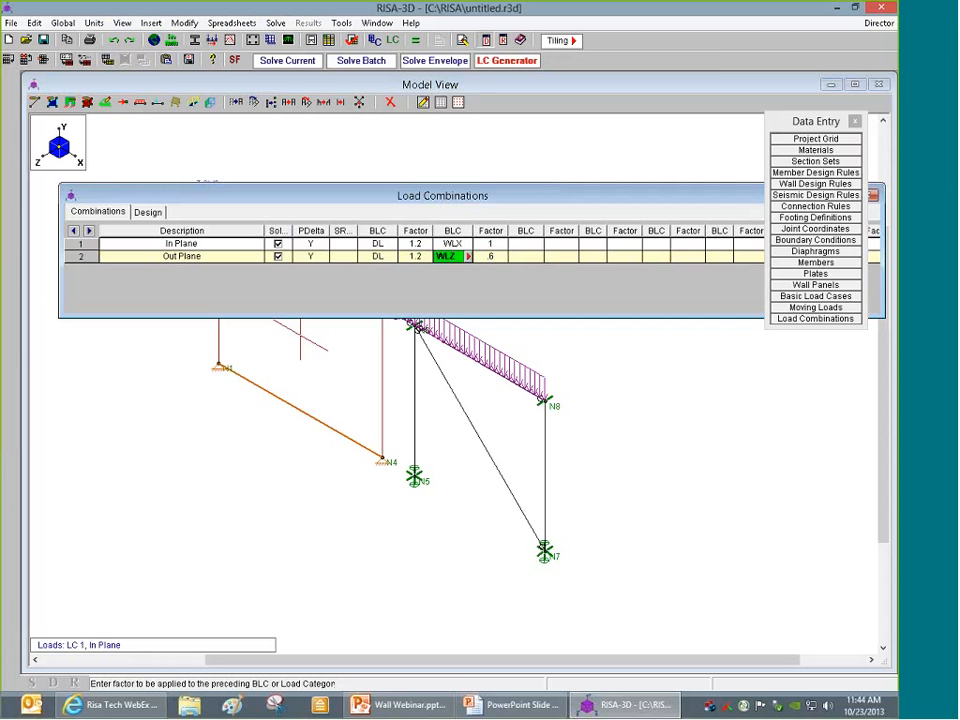
key(Return)
text(1)
key(Return)
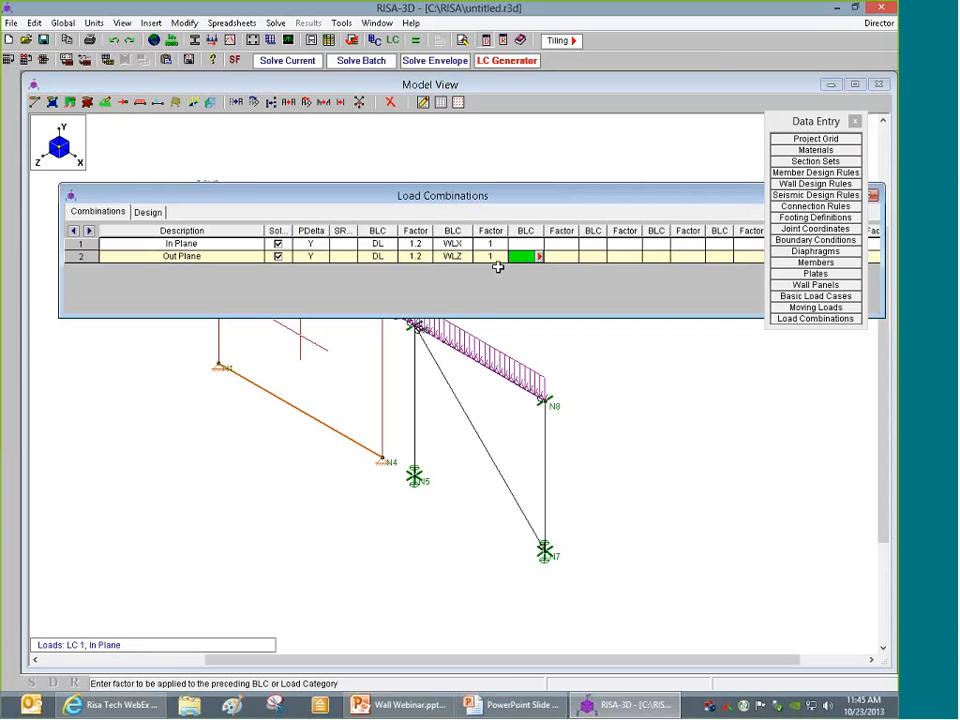
Change the global design codes to AISC 14th (360-10): LRFD for hot rolled steel and ACI 530-11: Strength for masonry
click(177, 43)
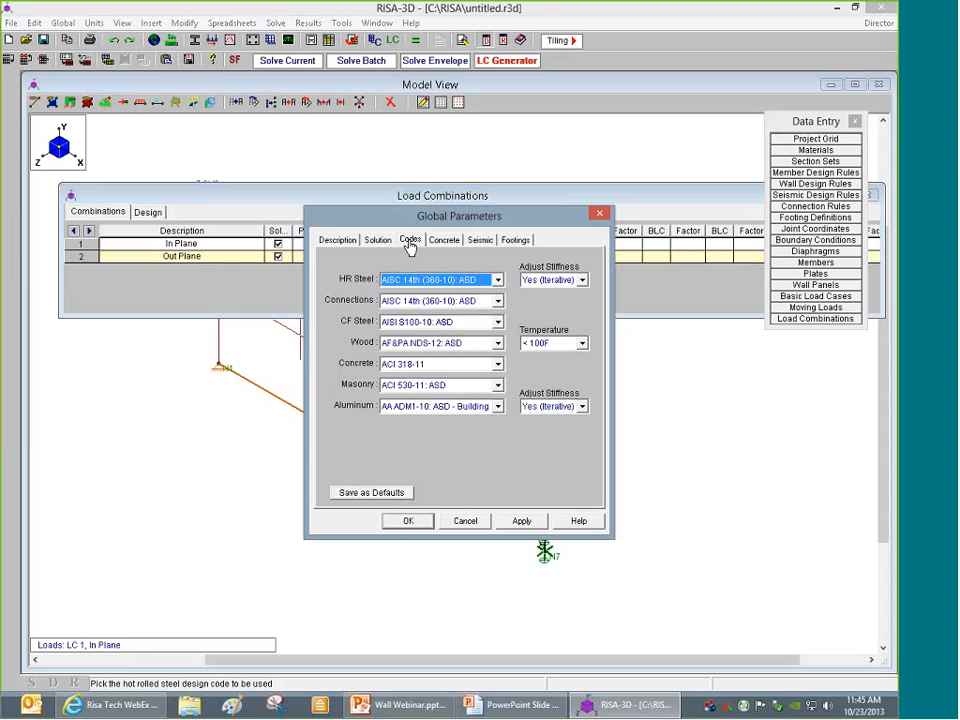
click(441, 280)
click(463, 304)
click(467, 386)
click(459, 412)
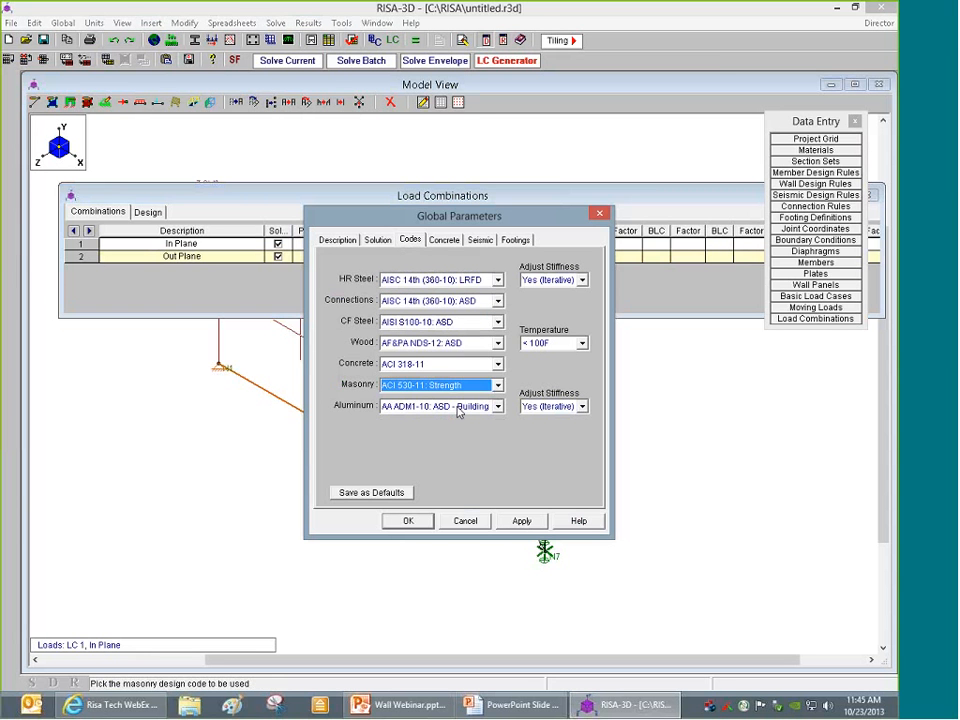
click(480, 386)
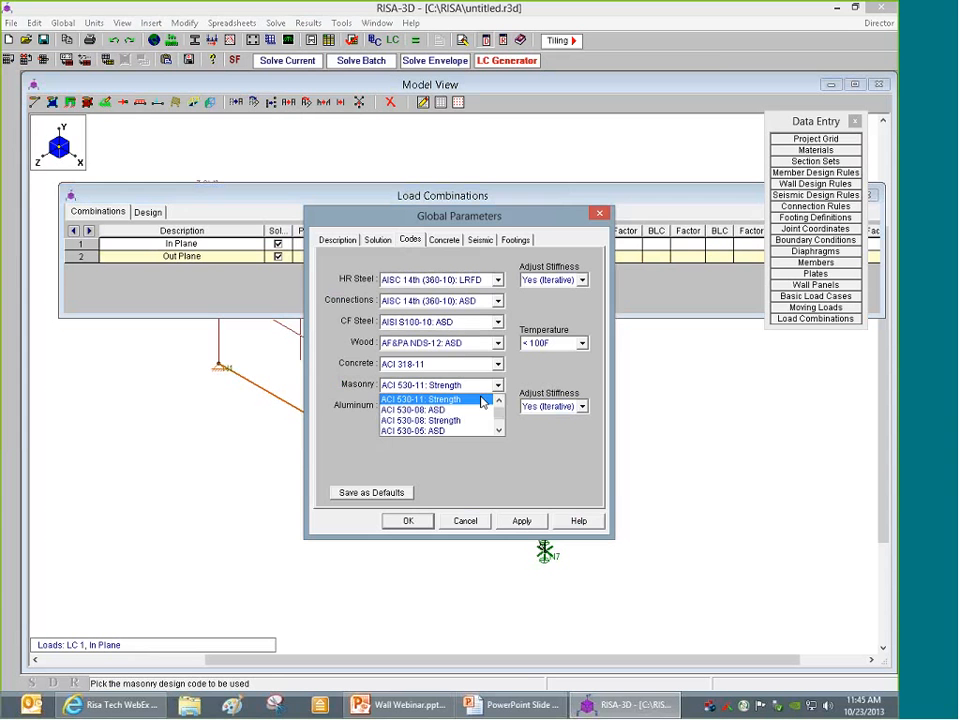
click(462, 400)
click(424, 521)
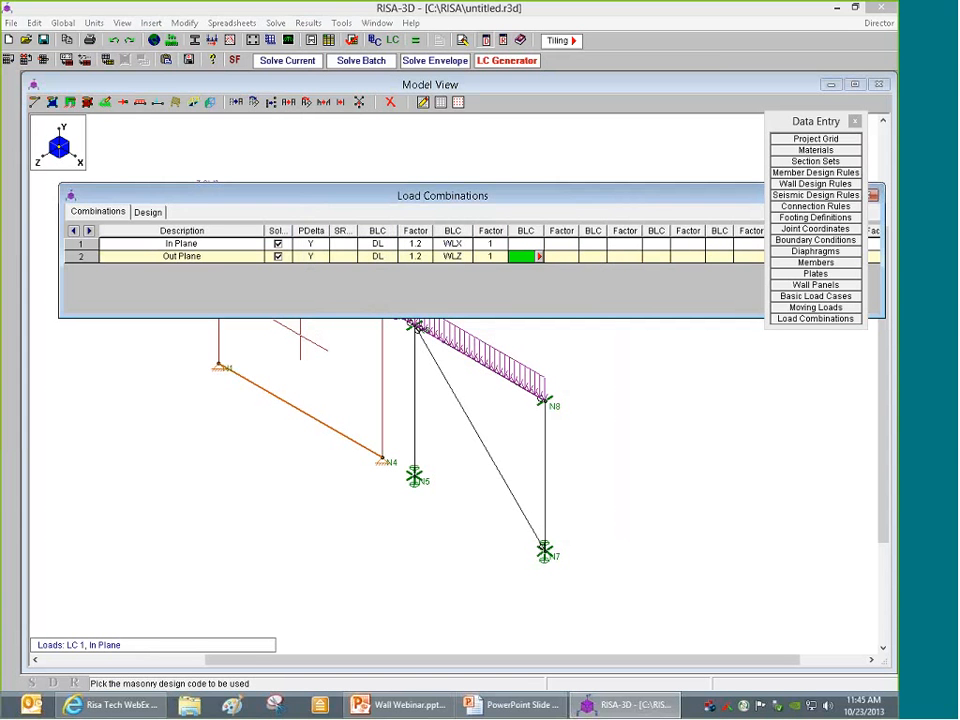
Batch-solve the load combinations and examine the diagrams, summaries and design details in the wall panel's enlarged In-Plane detail report
click(360, 61)
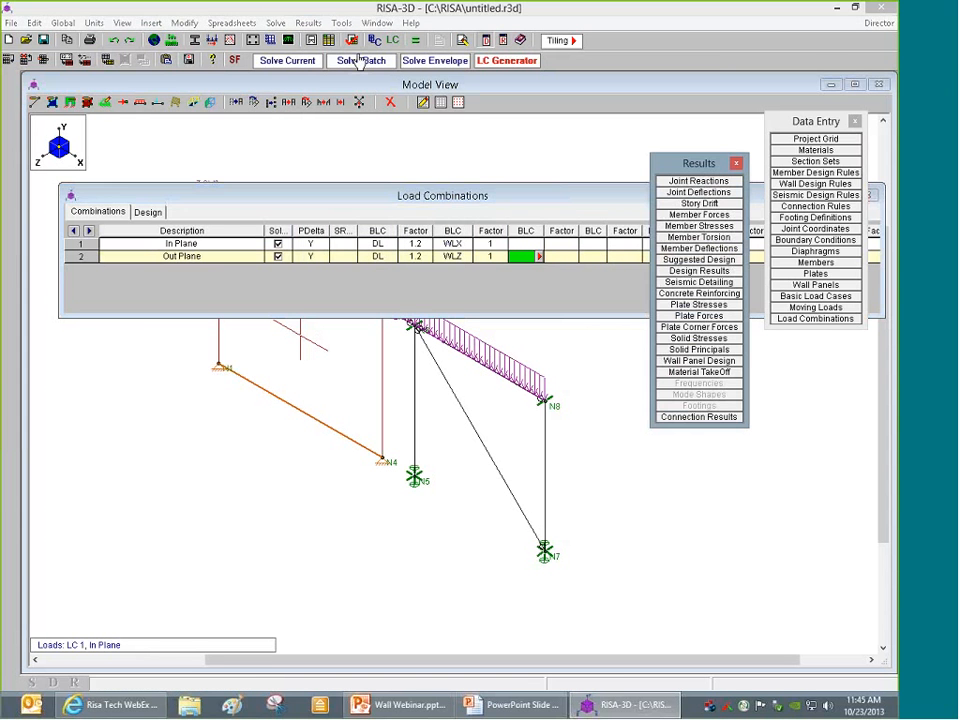
click(356, 140)
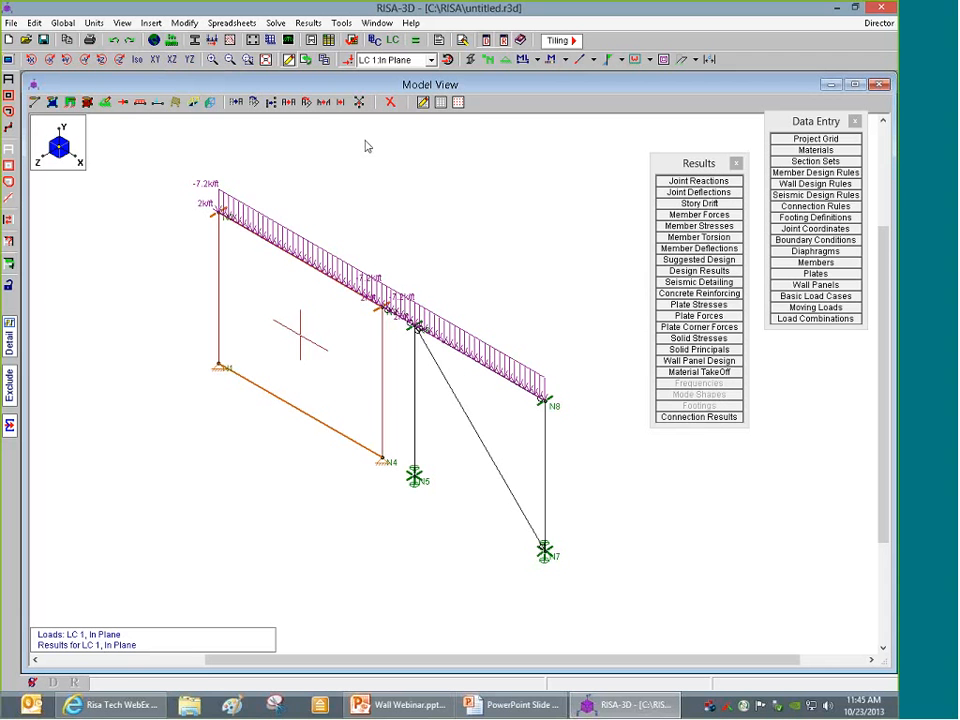
click(11, 340)
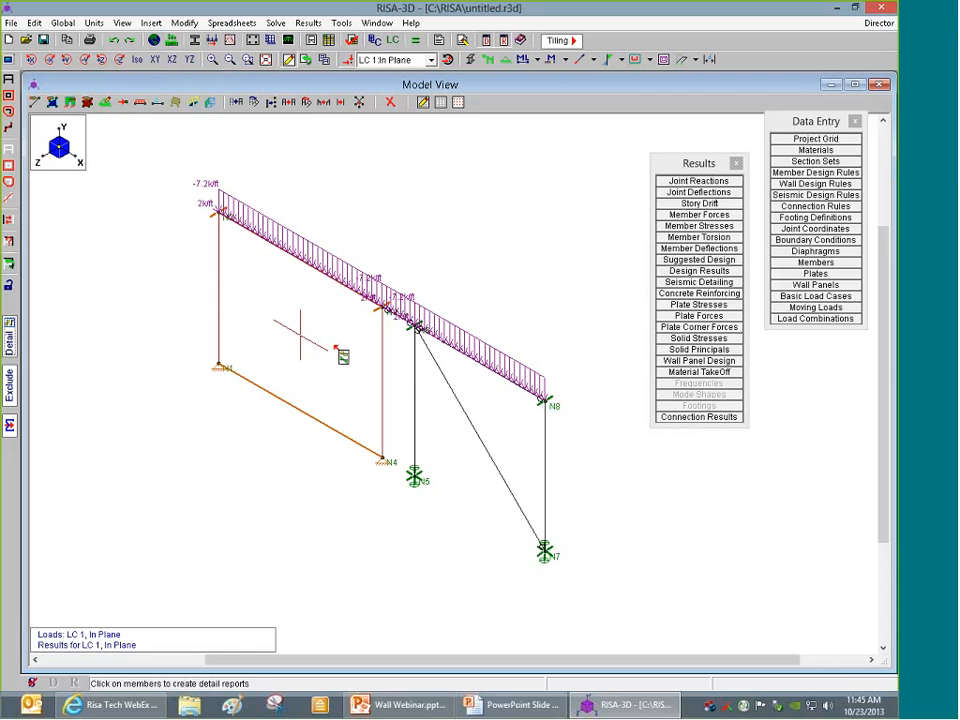
click(335, 347)
drag(327, 212, 327, 98)
drag(527, 513, 545, 665)
drag(613, 366, 612, 406)
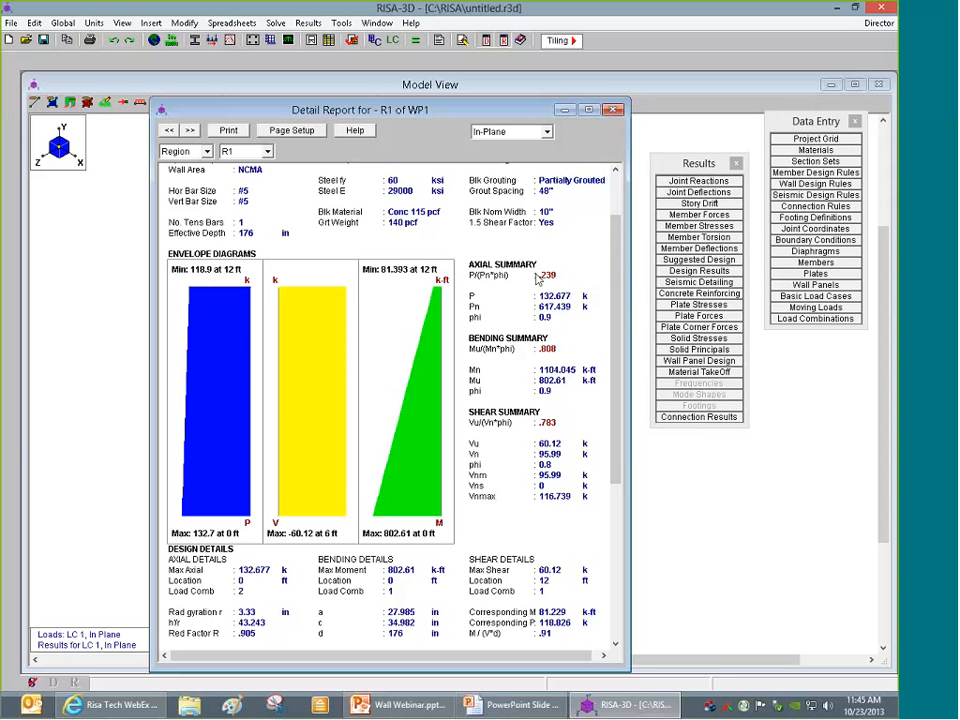
drag(617, 356, 631, 294)
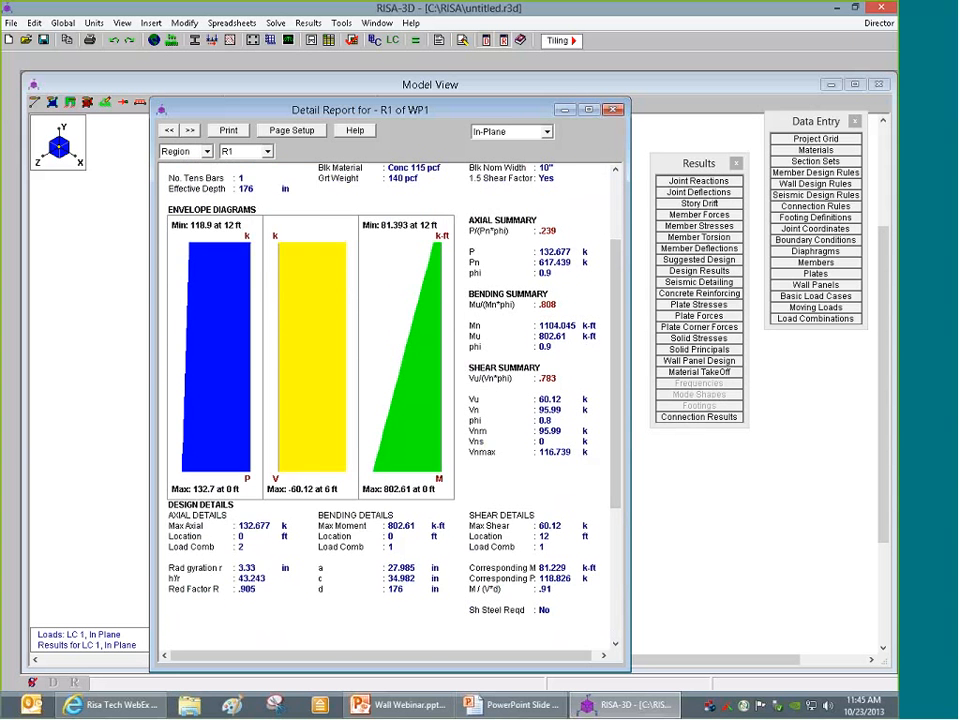
Switch the wall report to Out-of-Plane and examine its axial, bending and deflection details, sectional properties and cross-section detailing
click(547, 132)
click(507, 155)
drag(618, 248, 618, 279)
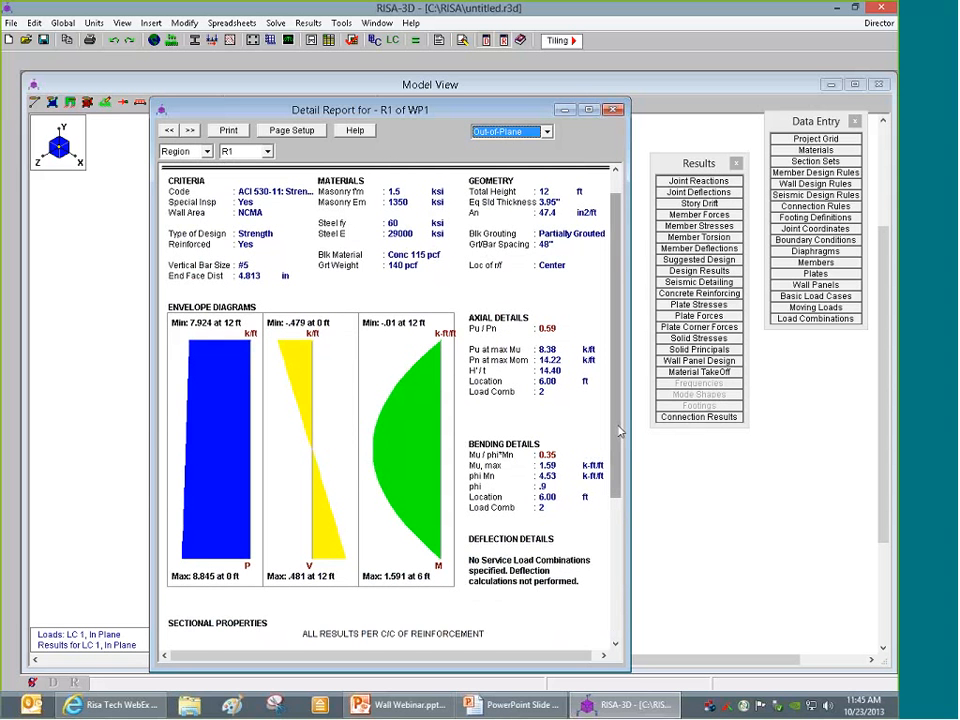
drag(618, 427, 622, 552)
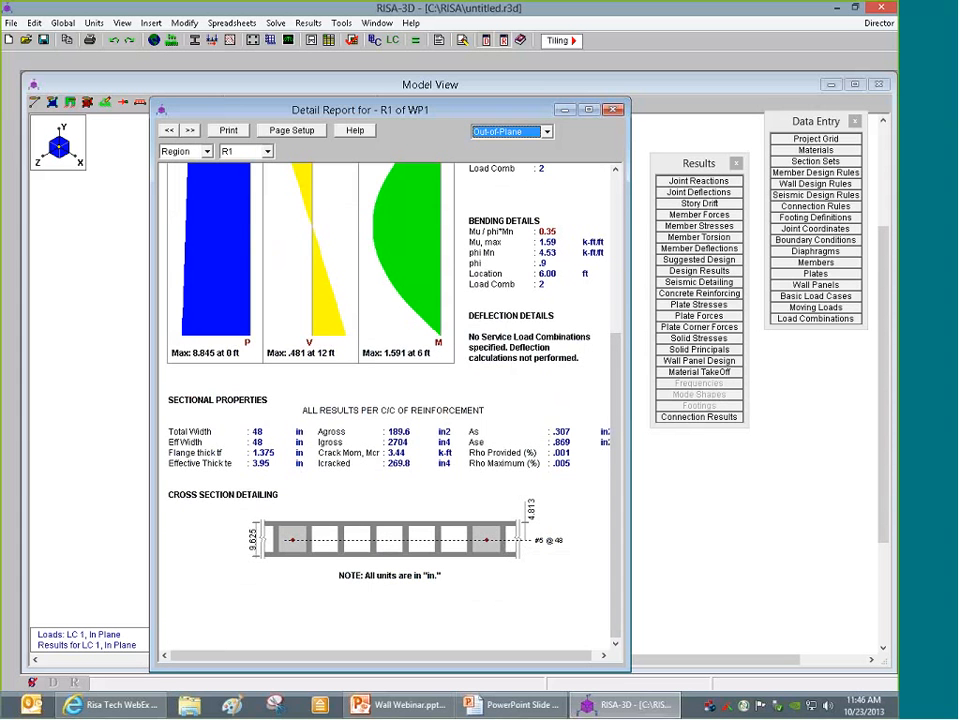
Check the suggested reinforcement spacing for masonry wall WP1, and close the detail report and the suggested design table
click(683, 262)
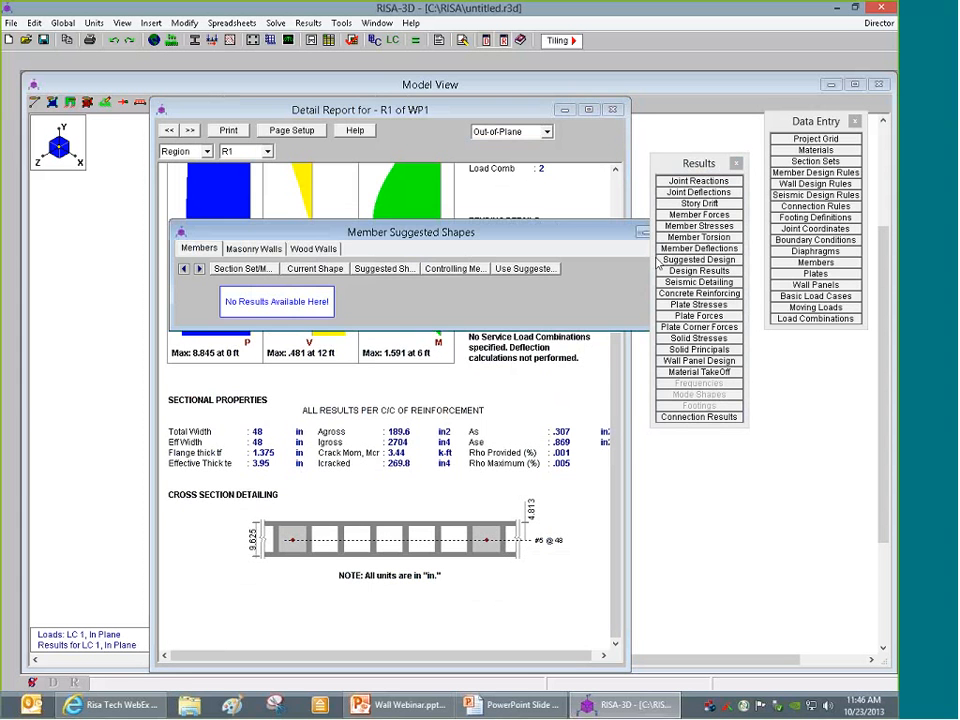
click(255, 248)
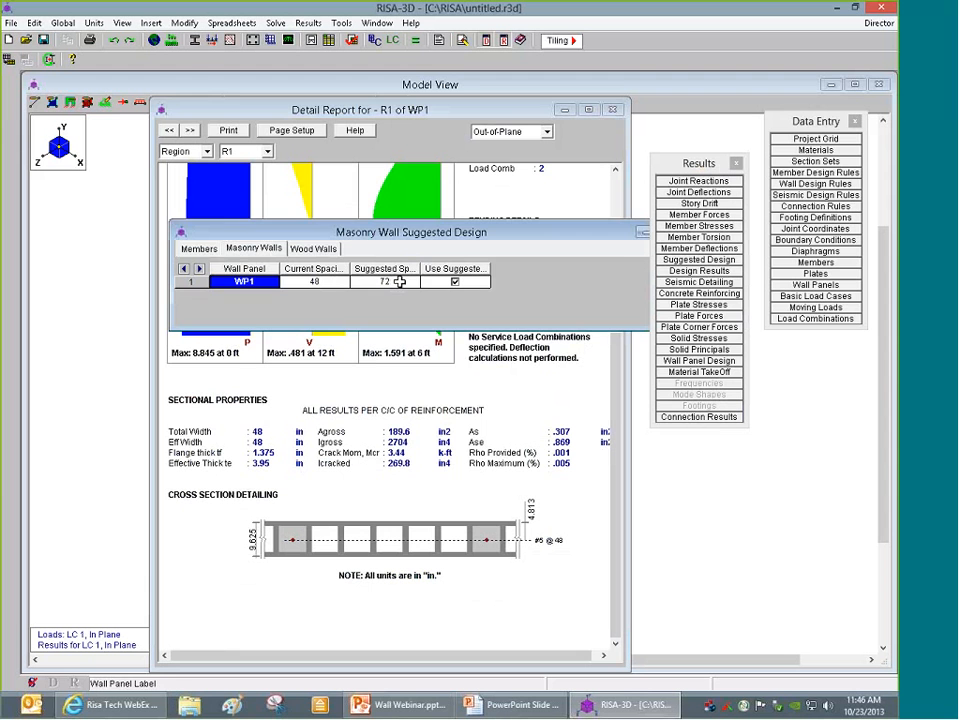
click(443, 120)
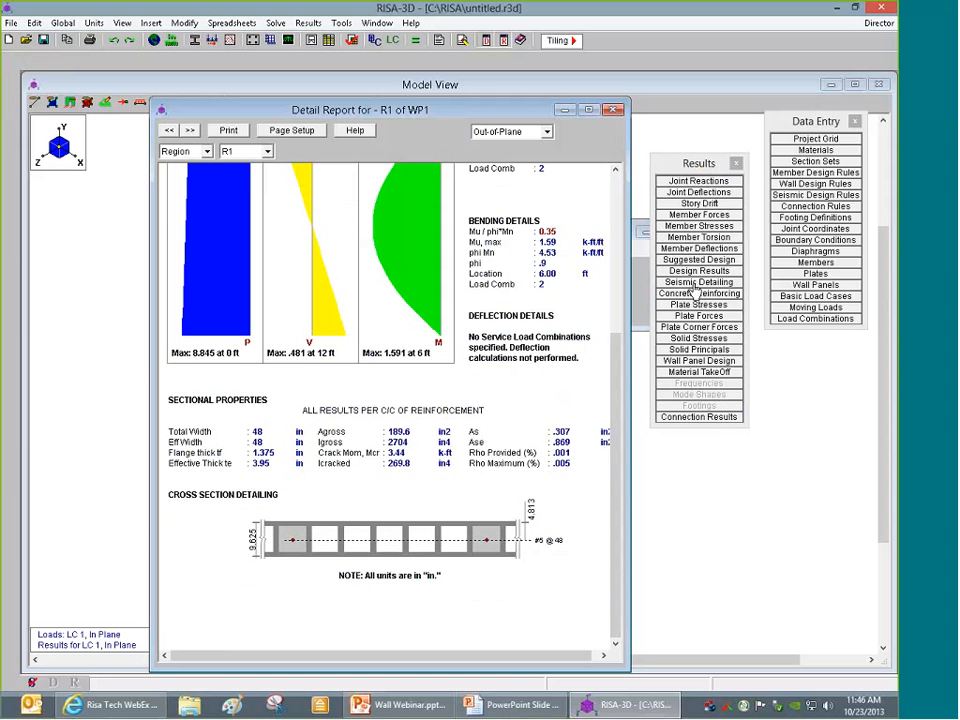
click(815, 184)
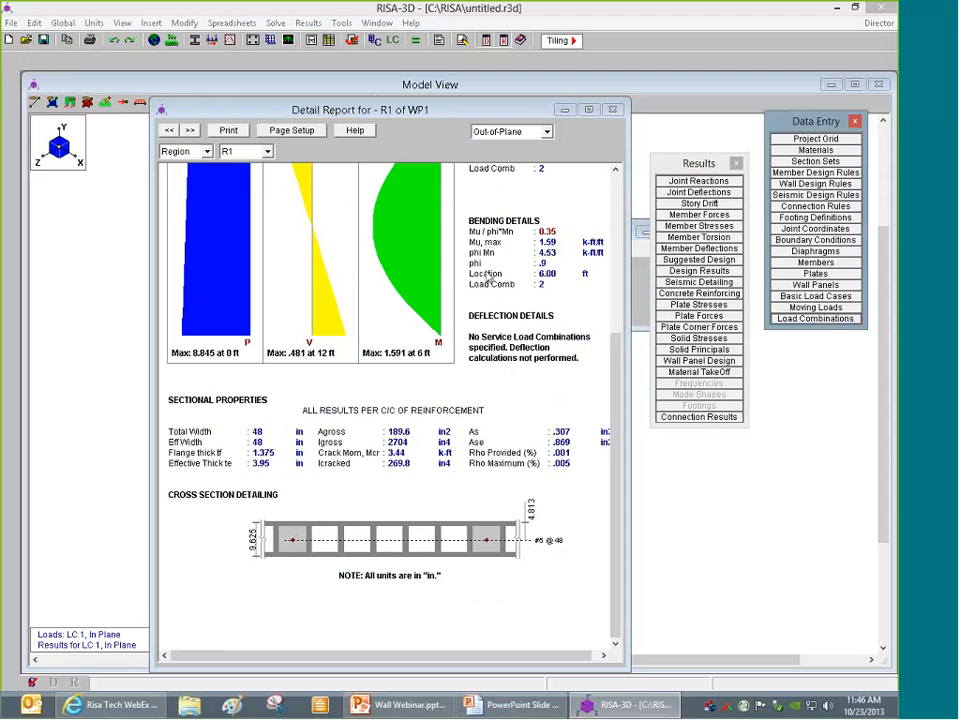
click(613, 110)
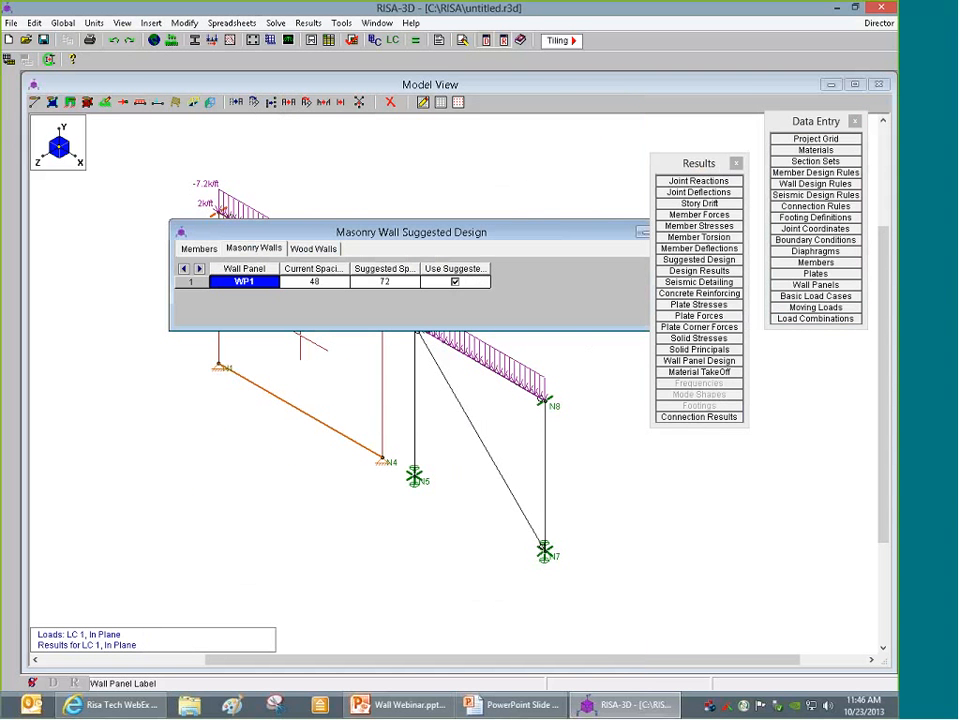
right_click(352, 292)
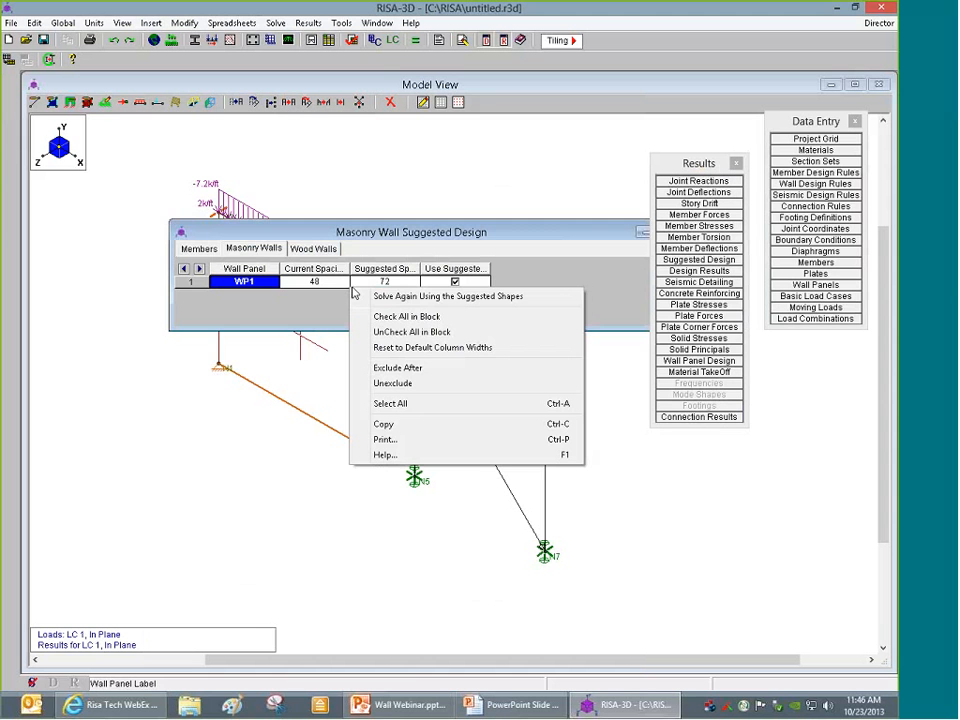
click(390, 233)
drag(390, 233, 276, 238)
click(581, 238)
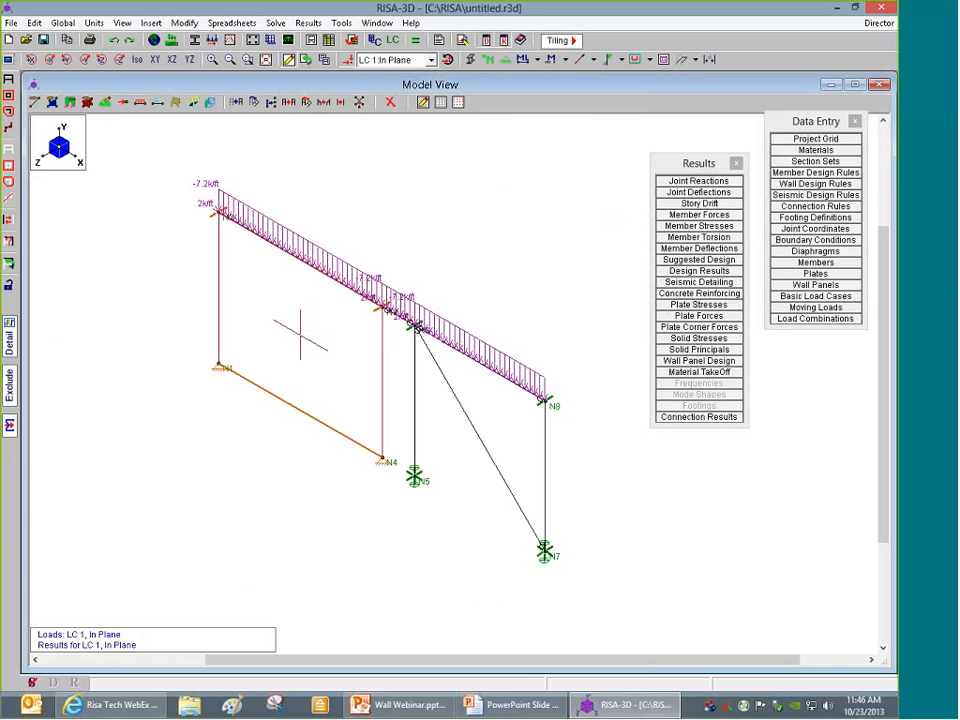
Turn on wall design optimization with 3 iterations in the global solution parameters, and accept clearing the current results
click(154, 40)
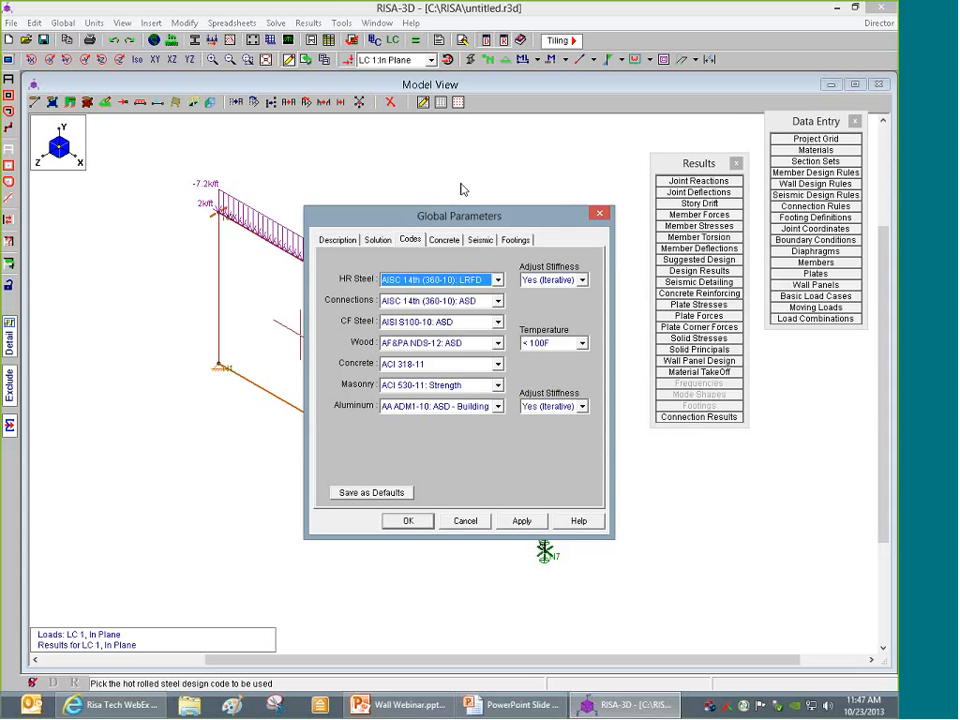
click(384, 241)
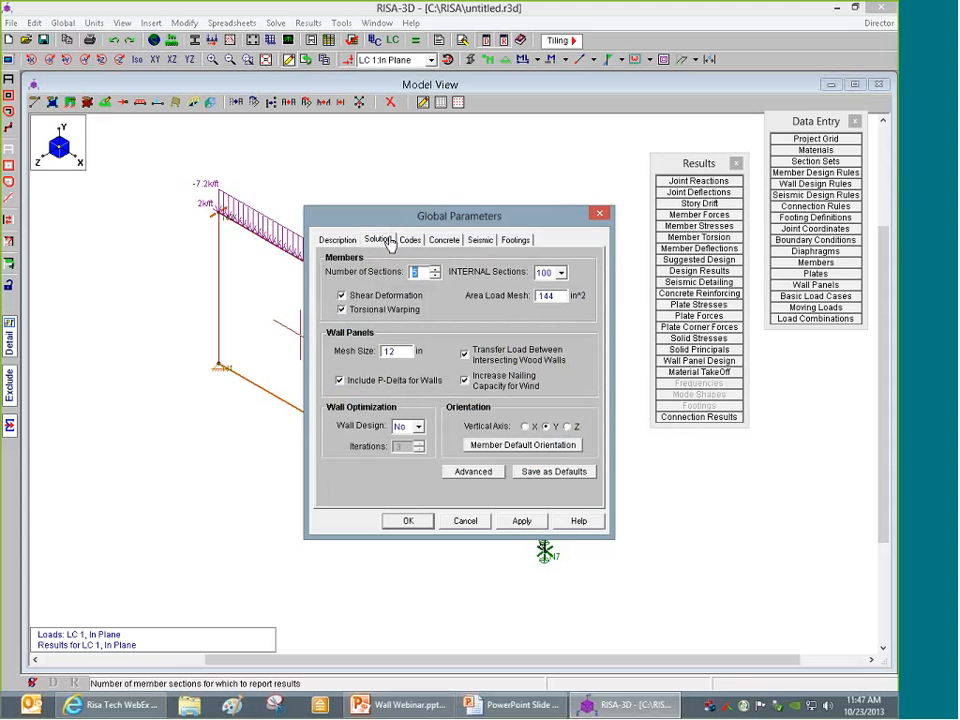
click(417, 427)
click(401, 441)
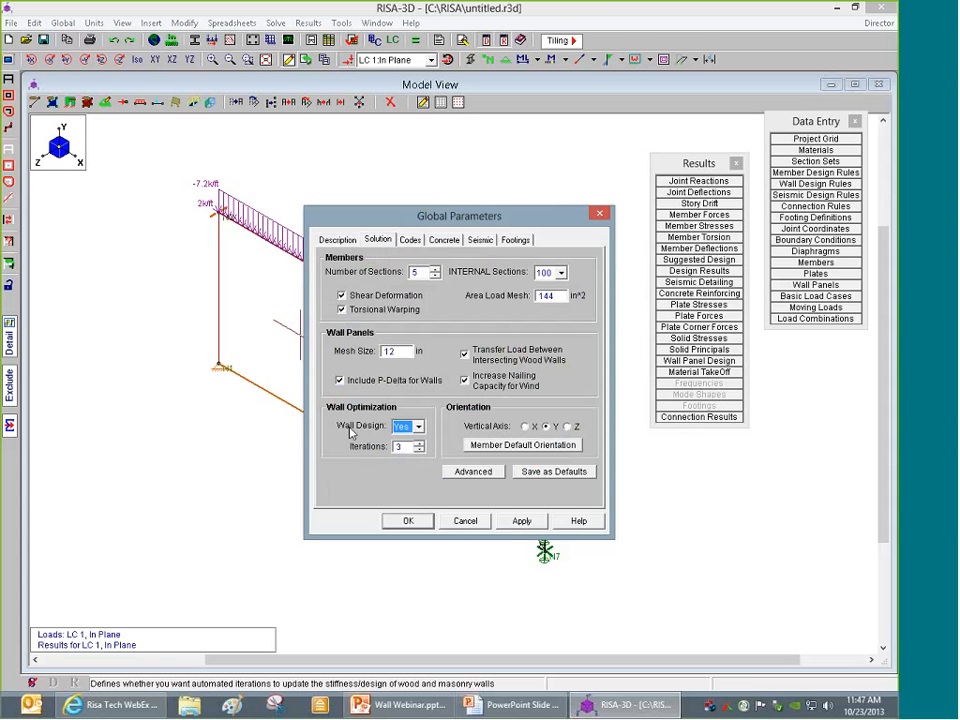
click(402, 446)
click(401, 446)
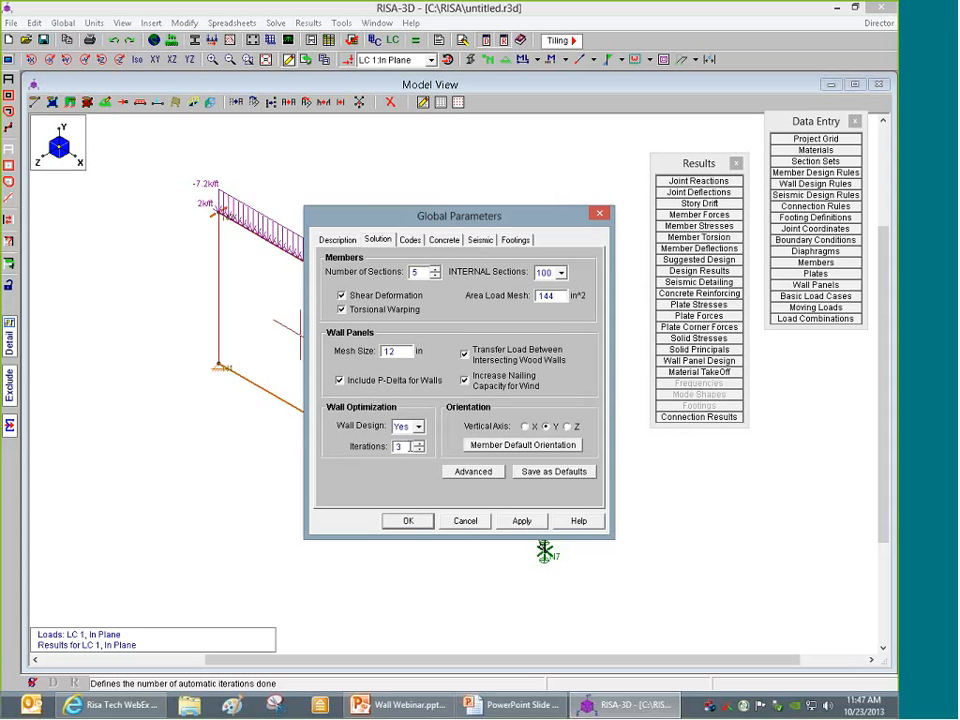
double_click(400, 447)
click(413, 523)
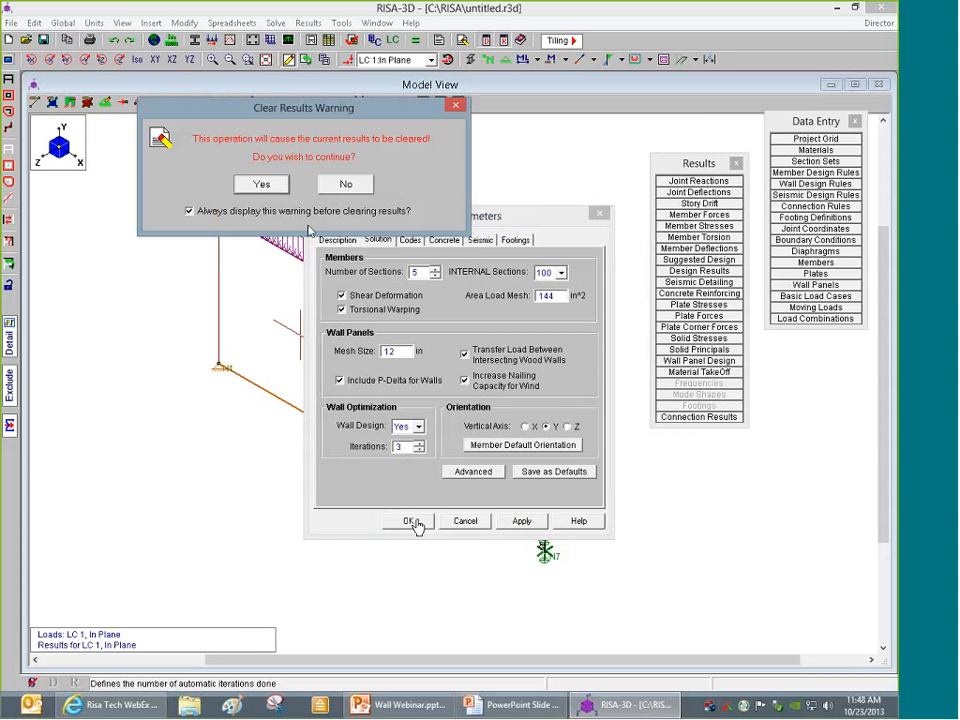
click(261, 184)
Batch-solve the In Plane and Out Plane load combinations, and close the load combinations spreadsheet
click(778, 319)
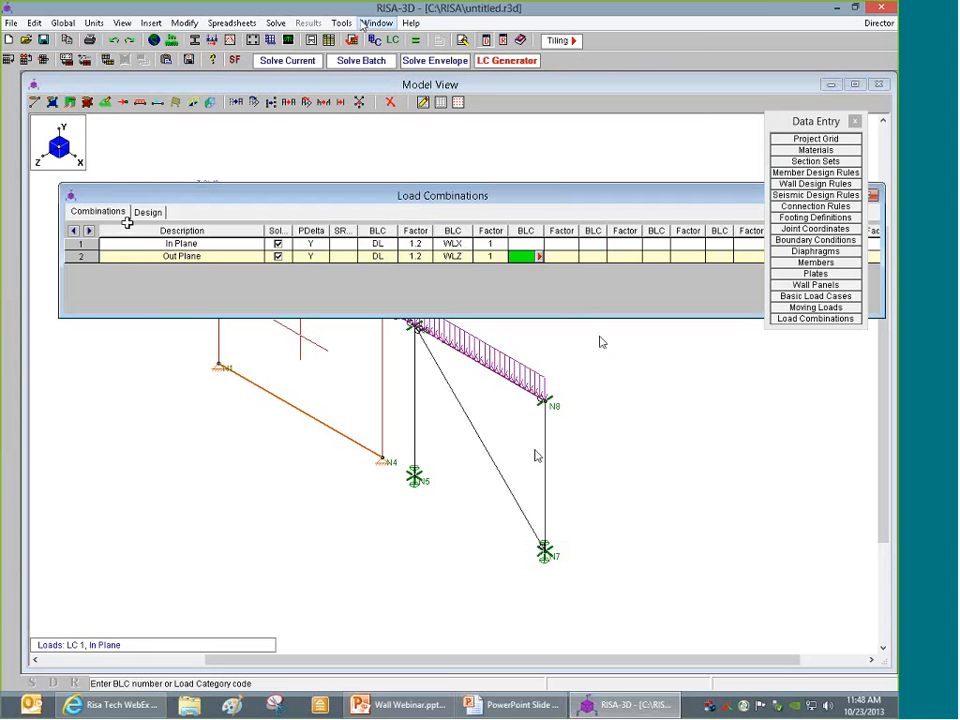
click(370, 62)
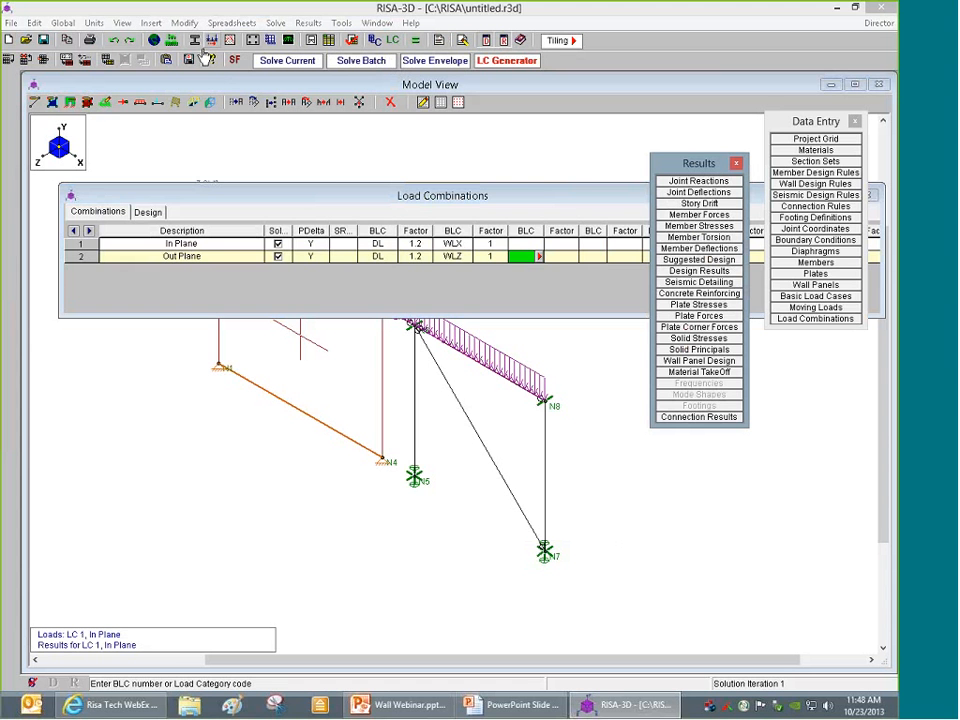
drag(550, 199, 325, 174)
click(641, 172)
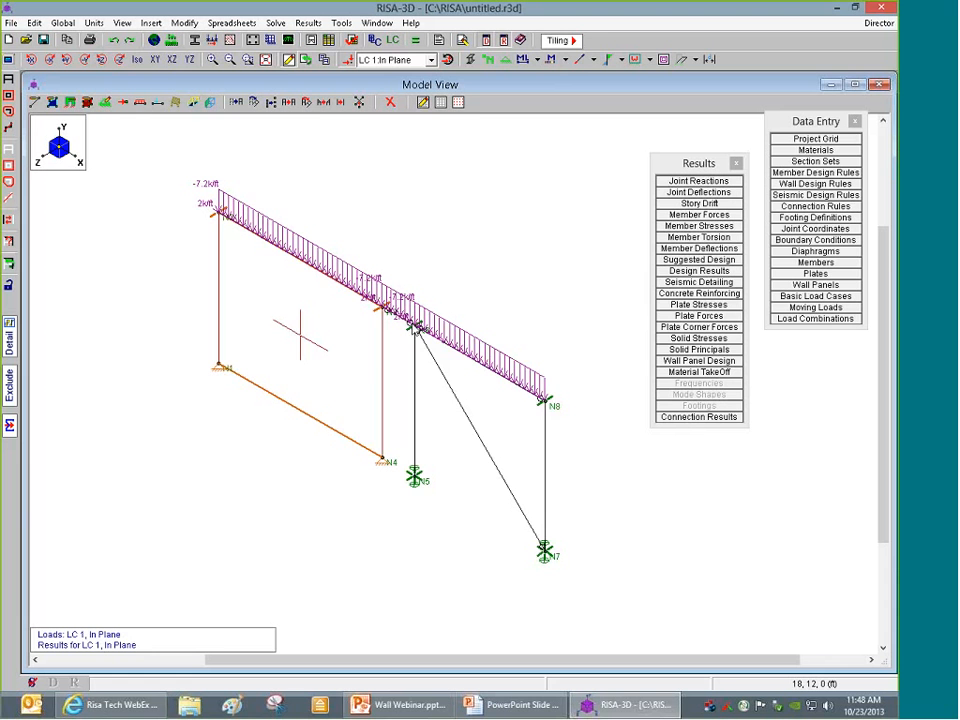
Examine the Out-of-Plane detail report of wall panel WP1, including its cross-section detailing and envelope diagrams, and close the report
click(10, 340)
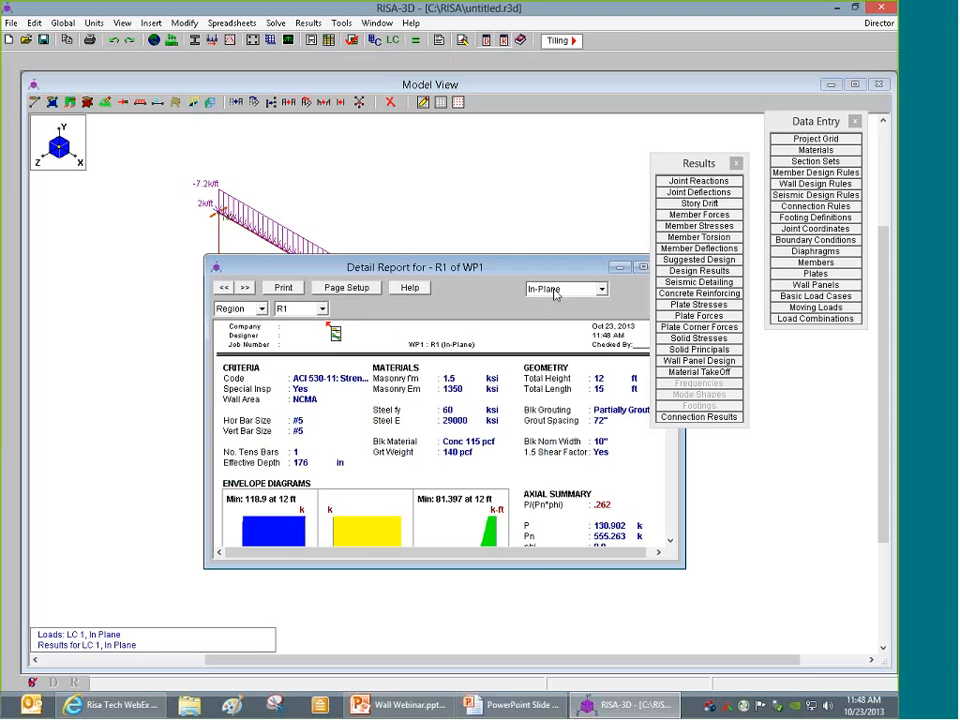
click(600, 288)
click(550, 314)
scroll(510, 371, down, 10)
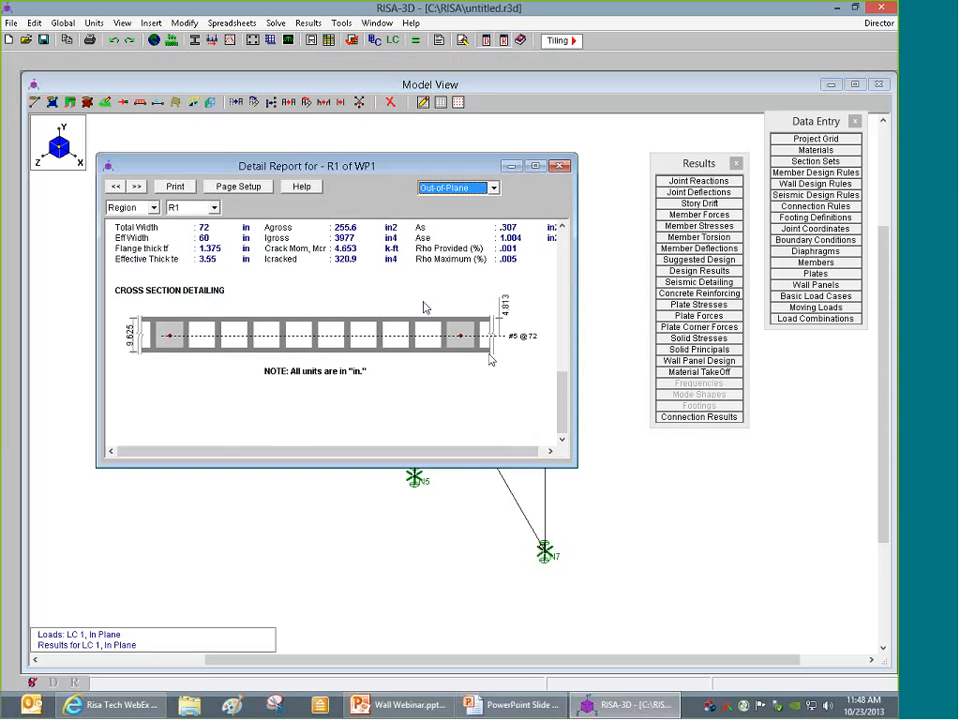
drag(575, 466, 572, 603)
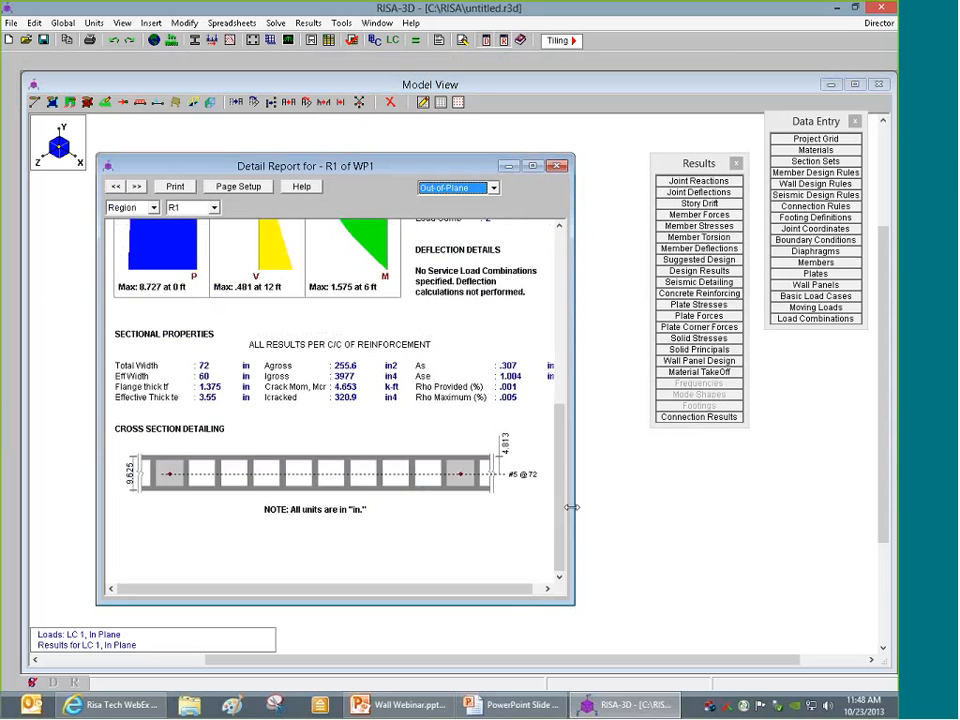
drag(561, 508, 556, 367)
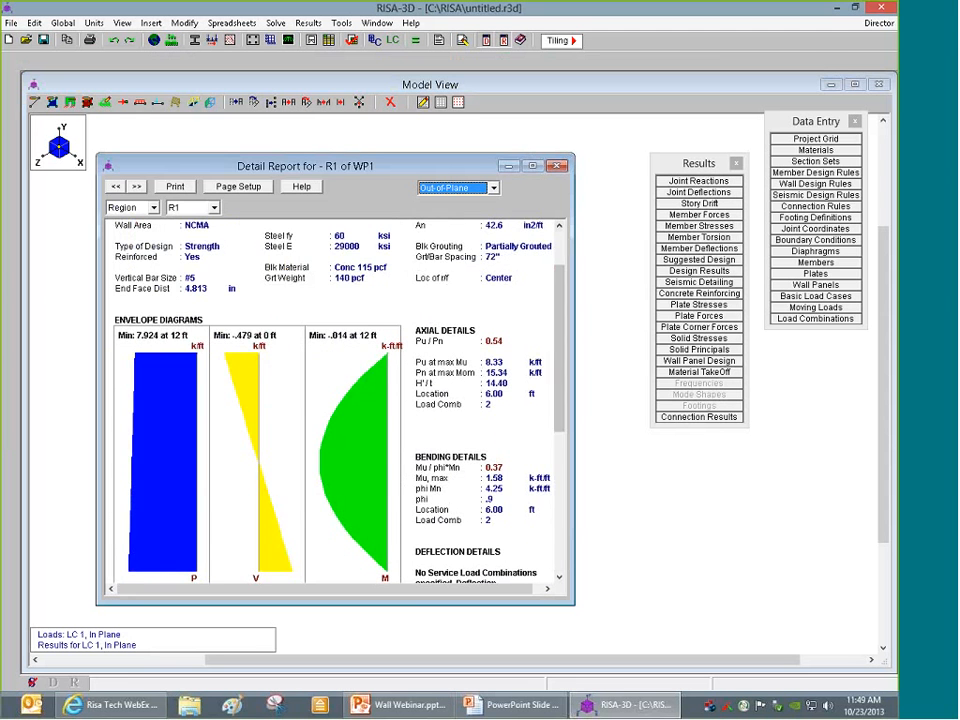
click(557, 166)
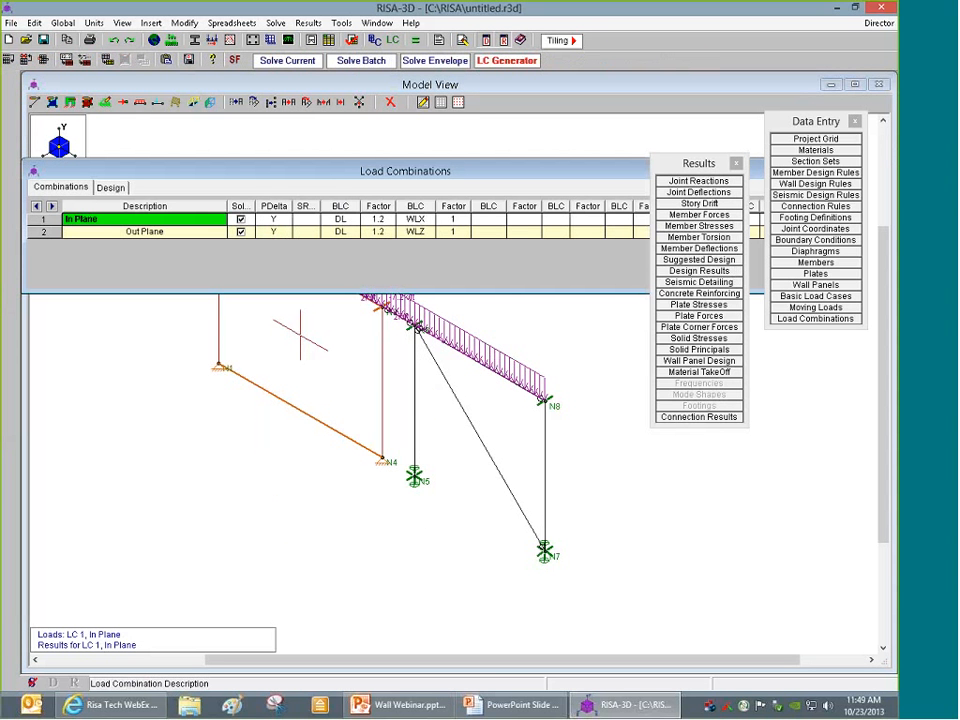
Set the DL factor to 1 and the wind factor to .6 in both load combinations
click(378, 219)
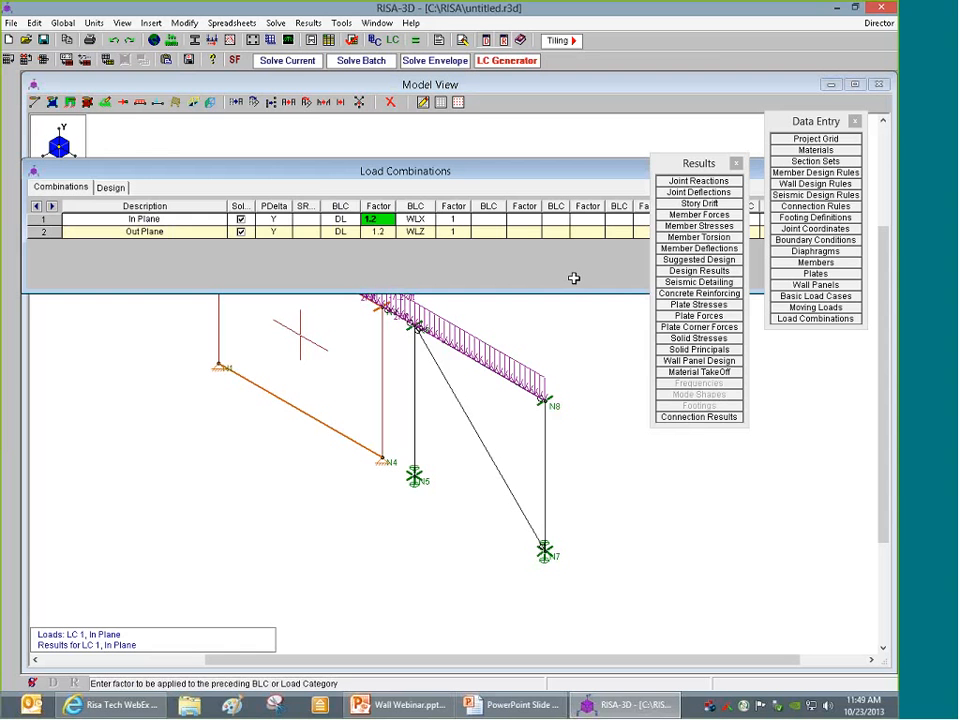
text(1)
key(Return)
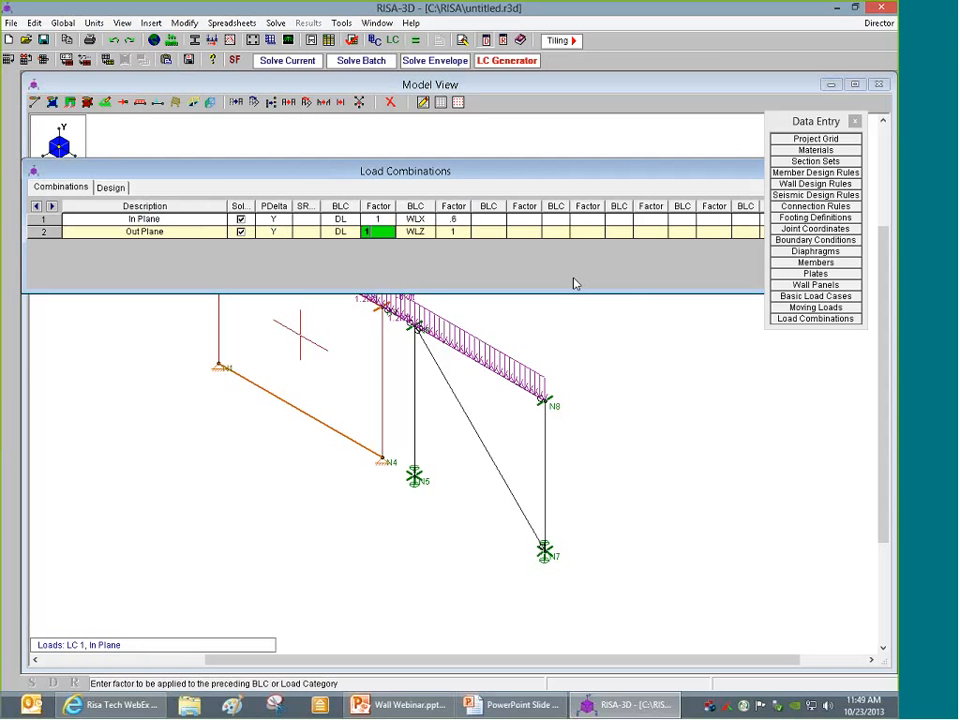
key(Right)
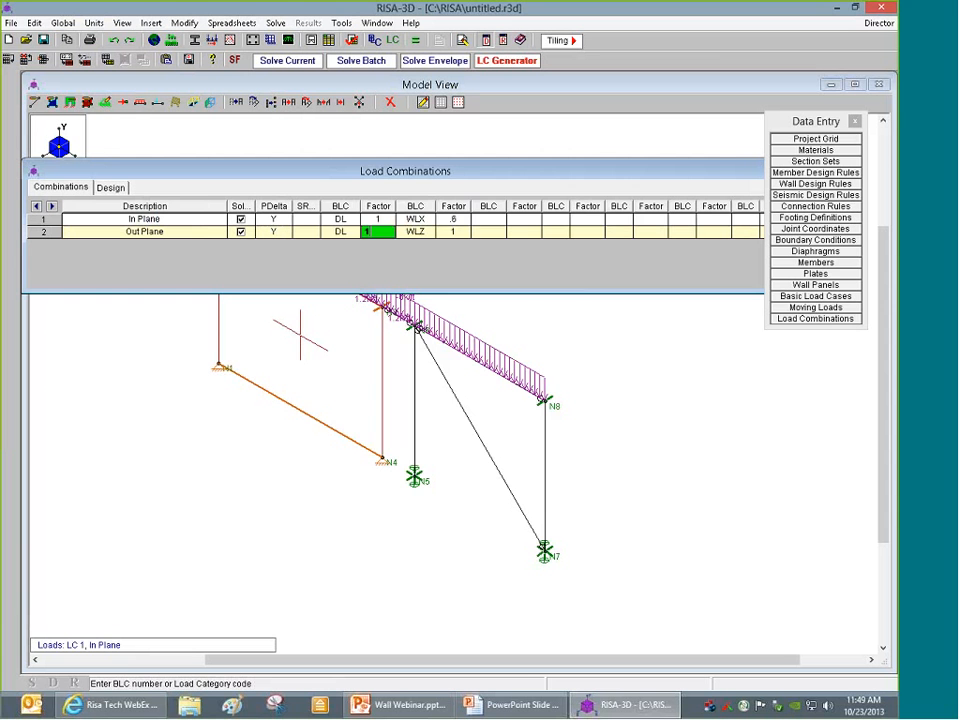
key(Right)
text(.6)
key(Right)
Change the global design codes to AISC 14th (360-10): ASD for hot rolled steel and ACI 530-11: ASD for masonry
key(ctrl+g)
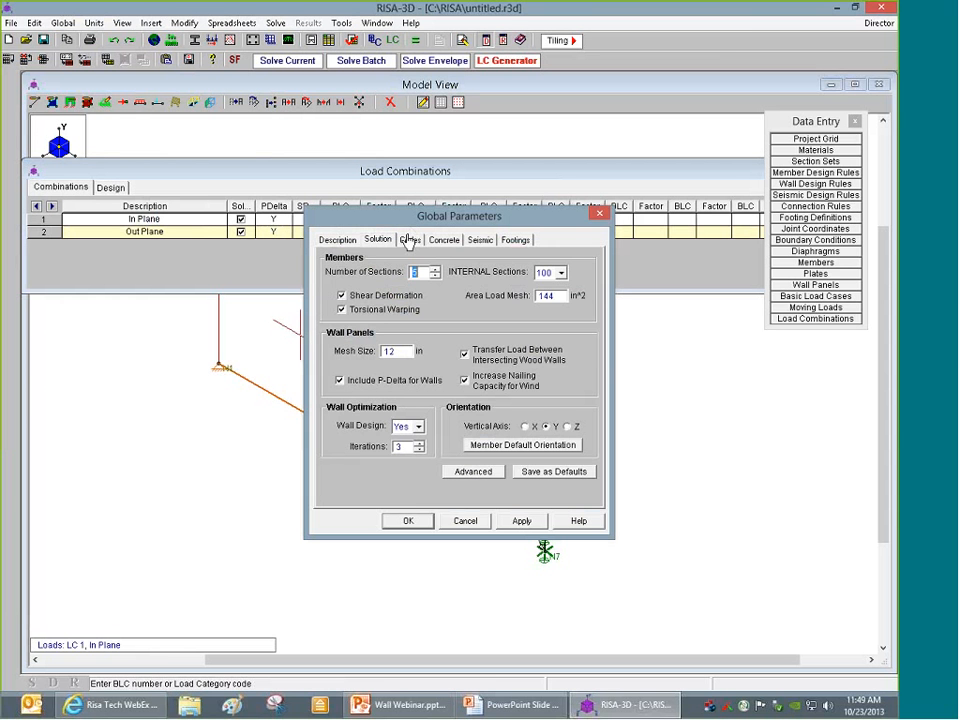
click(409, 240)
click(434, 285)
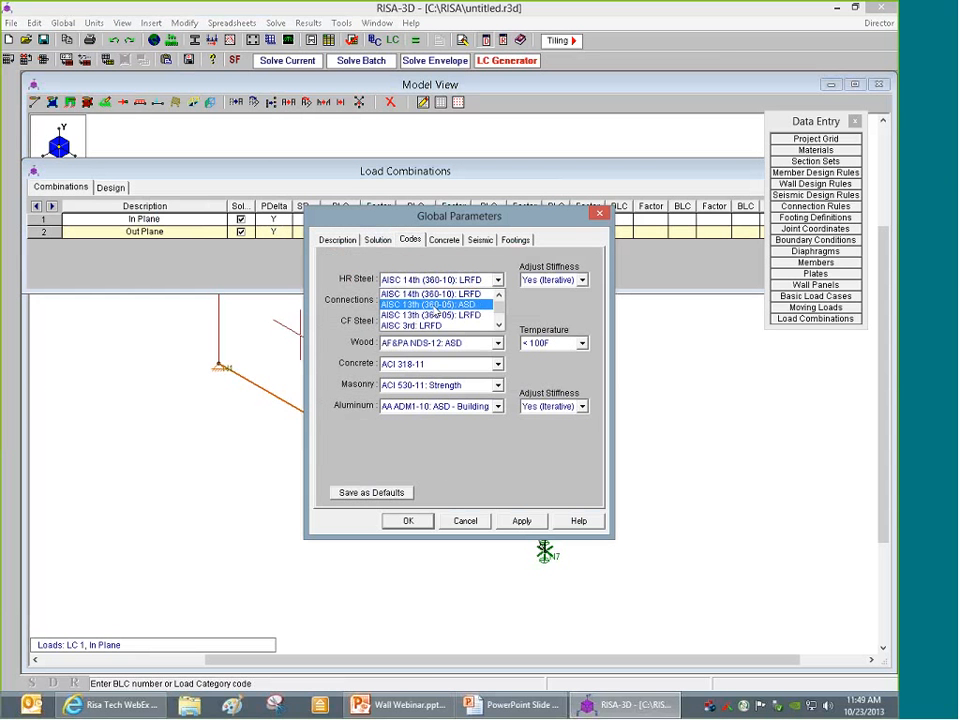
click(436, 304)
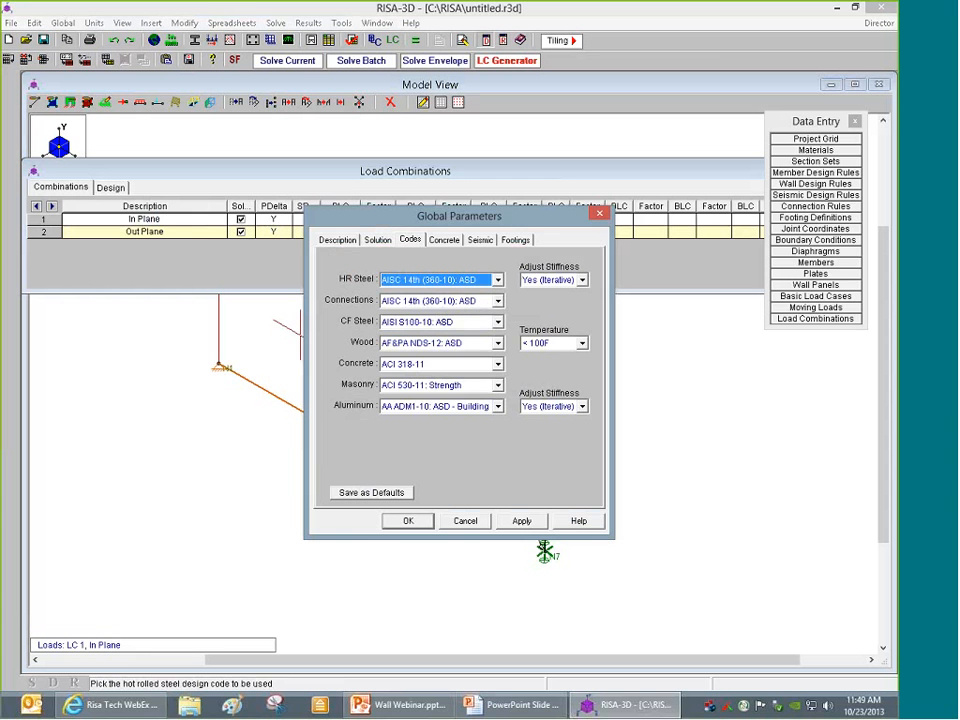
click(440, 385)
click(444, 410)
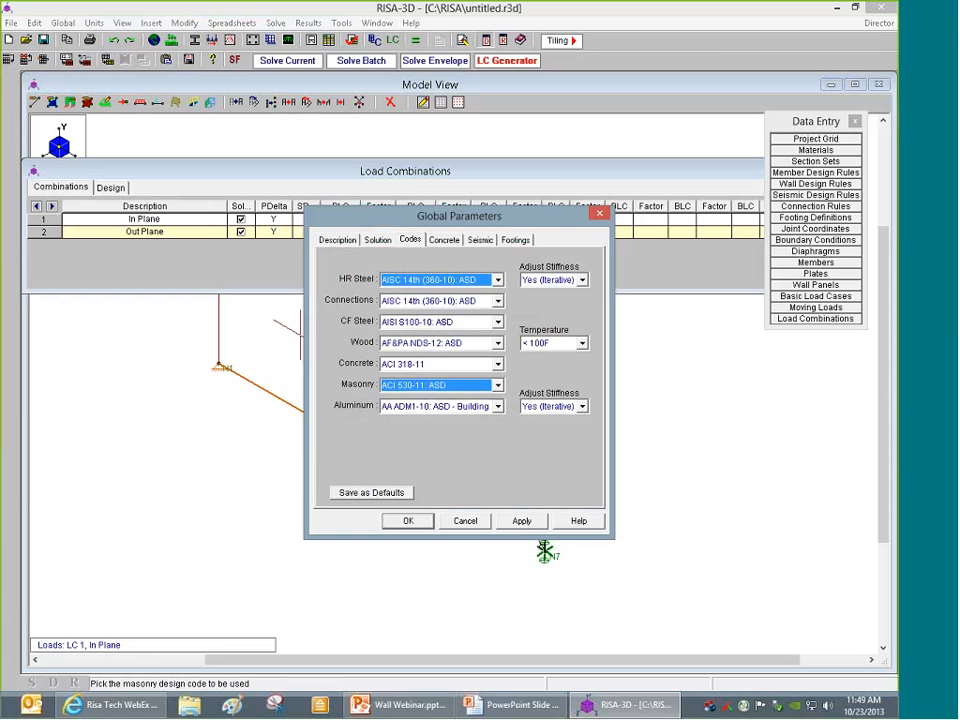
click(410, 522)
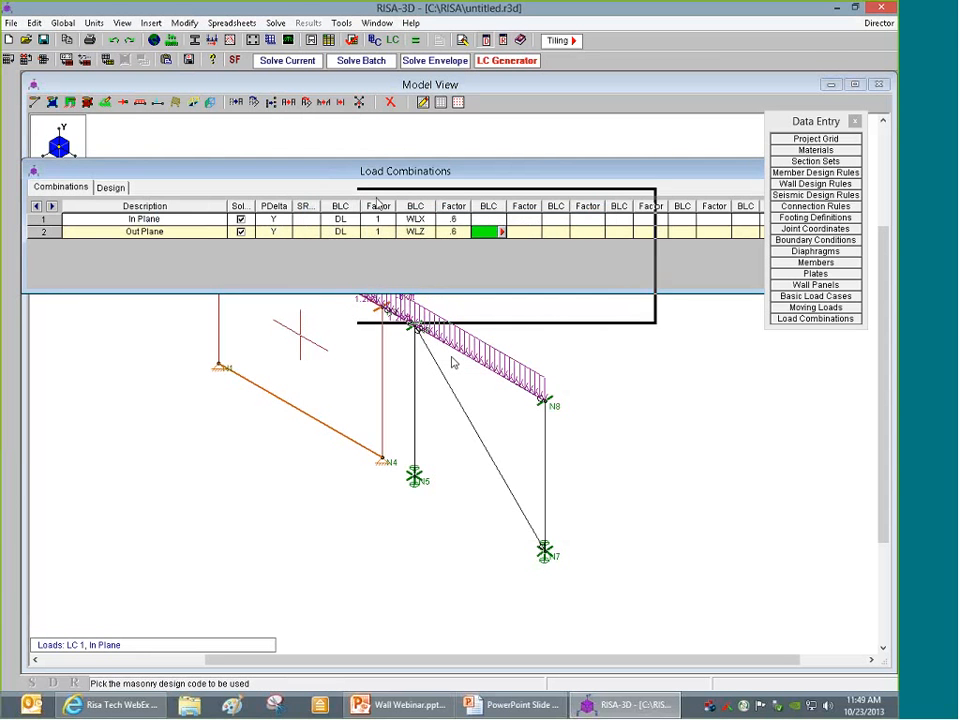
Close the load combinations, open wall panel WP1 for editing and delete its region R1
drag(378, 204, 357, 194)
click(623, 190)
double_click(343, 345)
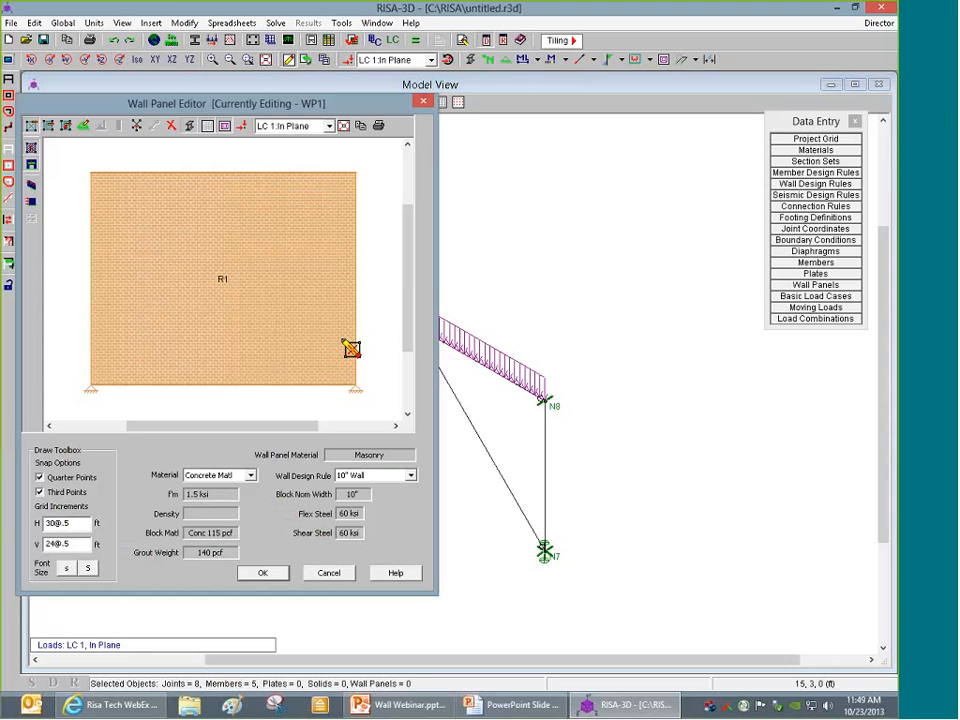
drag(178, 108, 456, 150)
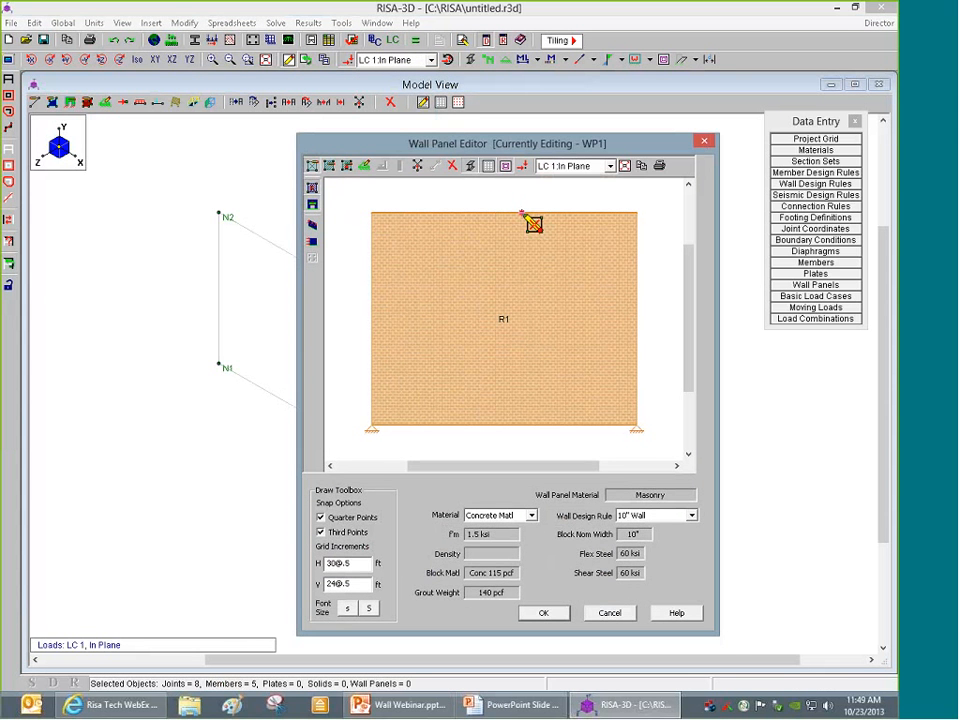
scroll(530, 222, up, 1)
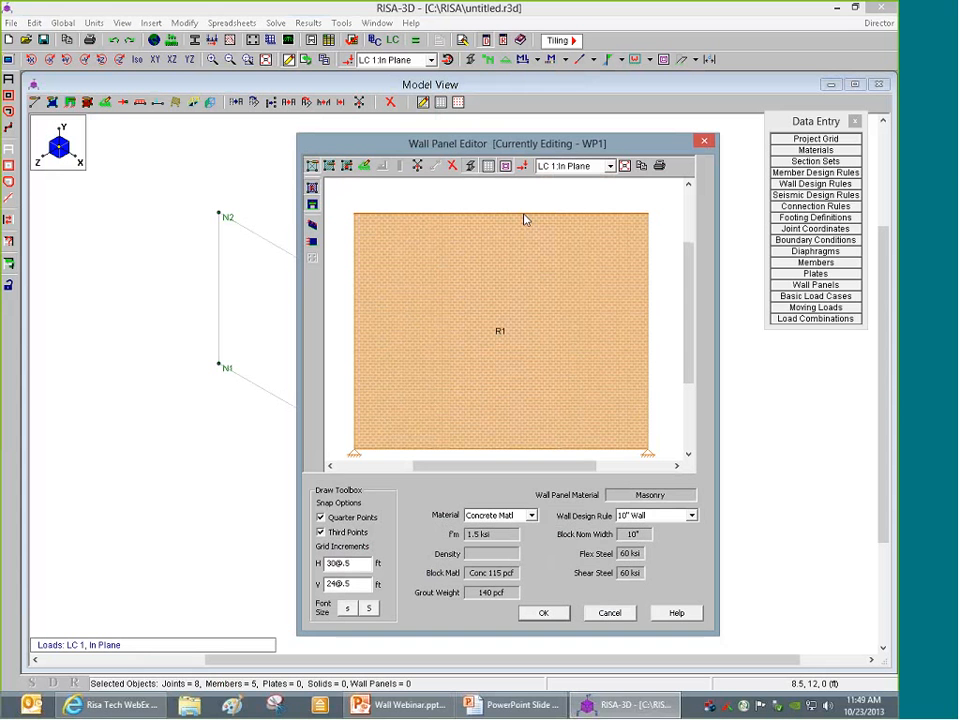
click(454, 168)
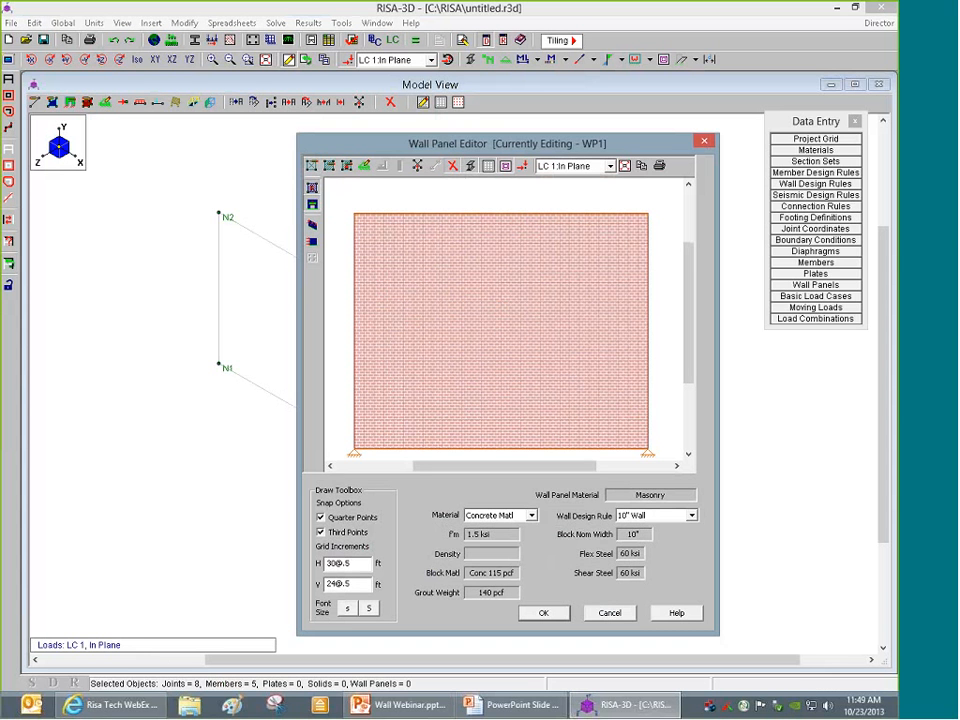
Turn off the wall's brick rendering and set the drawing grid increments to 3@5 ft horizontally and 3@4 ft vertically
click(469, 166)
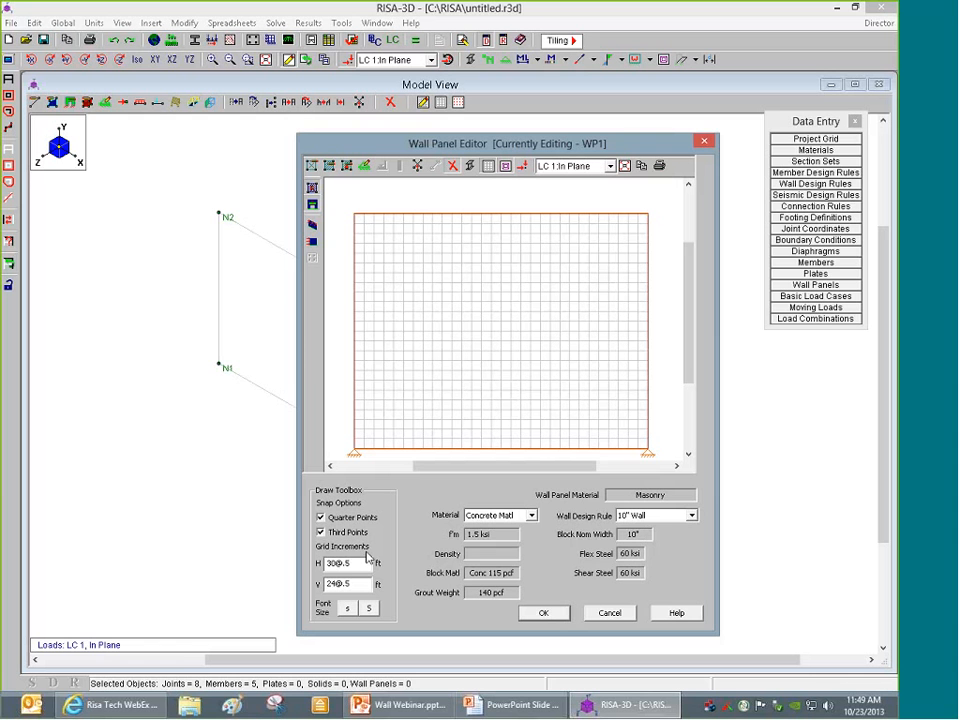
drag(368, 562, 285, 565)
text(3@5)
scroll(505, 320, down, 1)
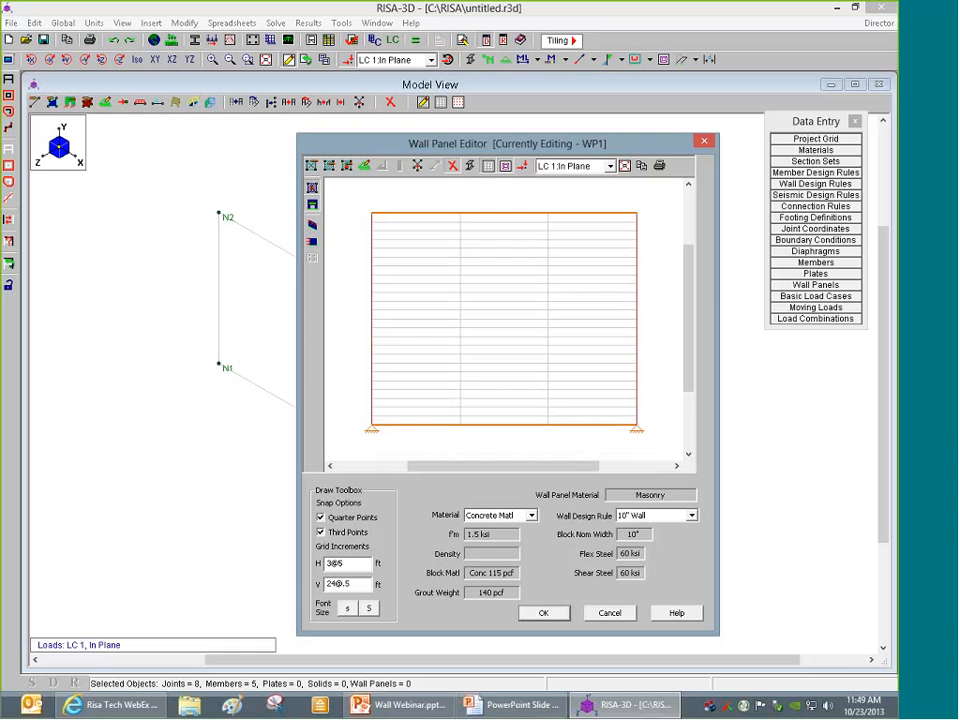
key(Tab)
text(3@)
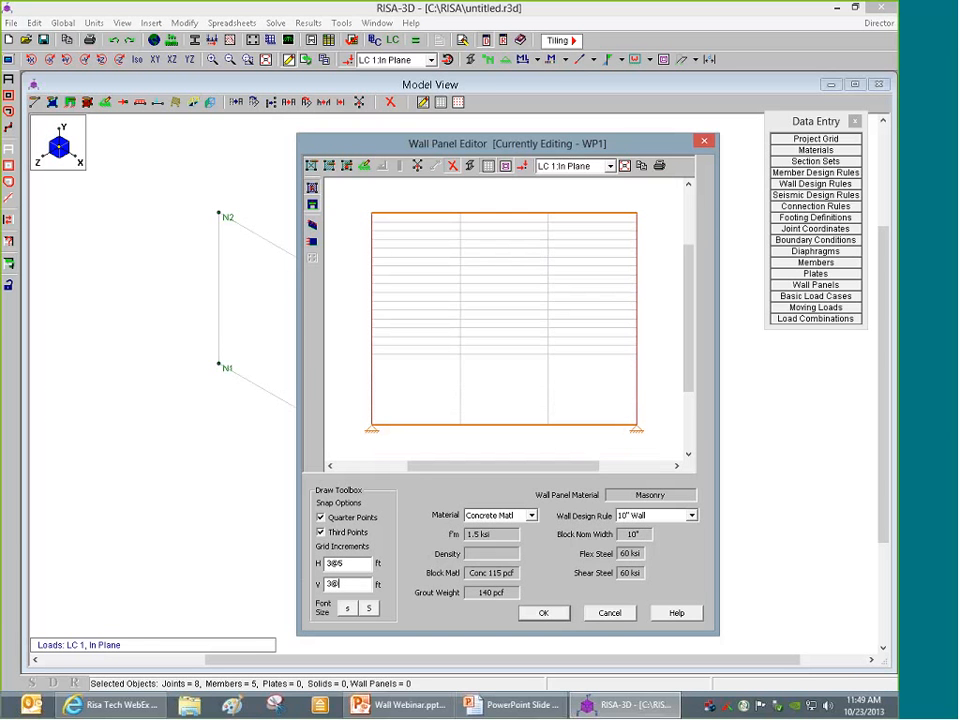
text(4)
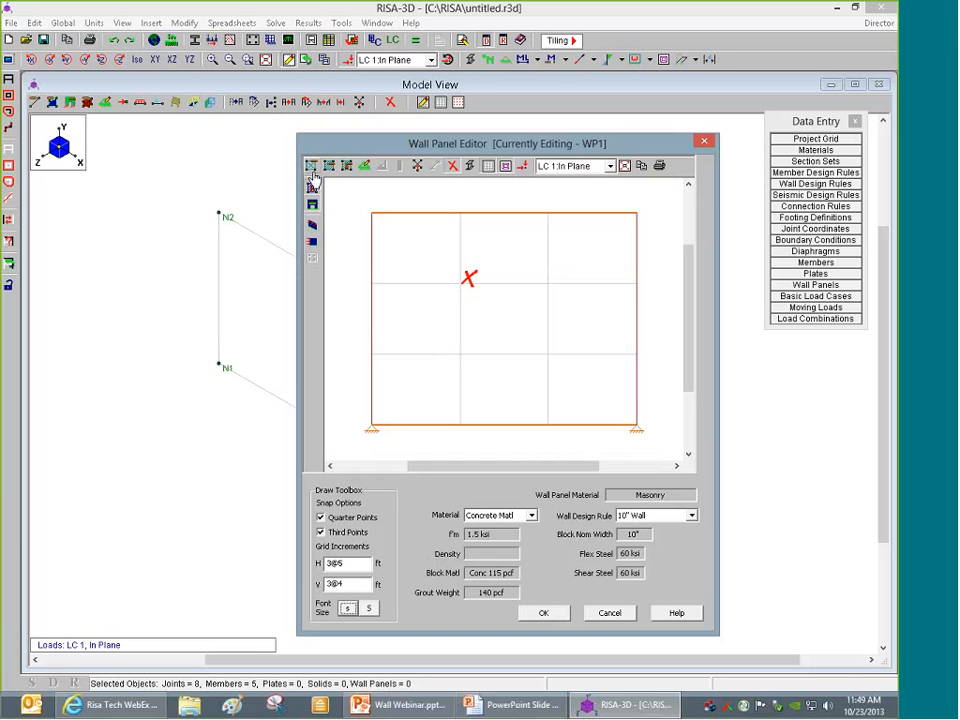
Draw a 5 ft by 4 ft opening in the middle grid cell of the wall panel, and accept the panel edits
click(312, 186)
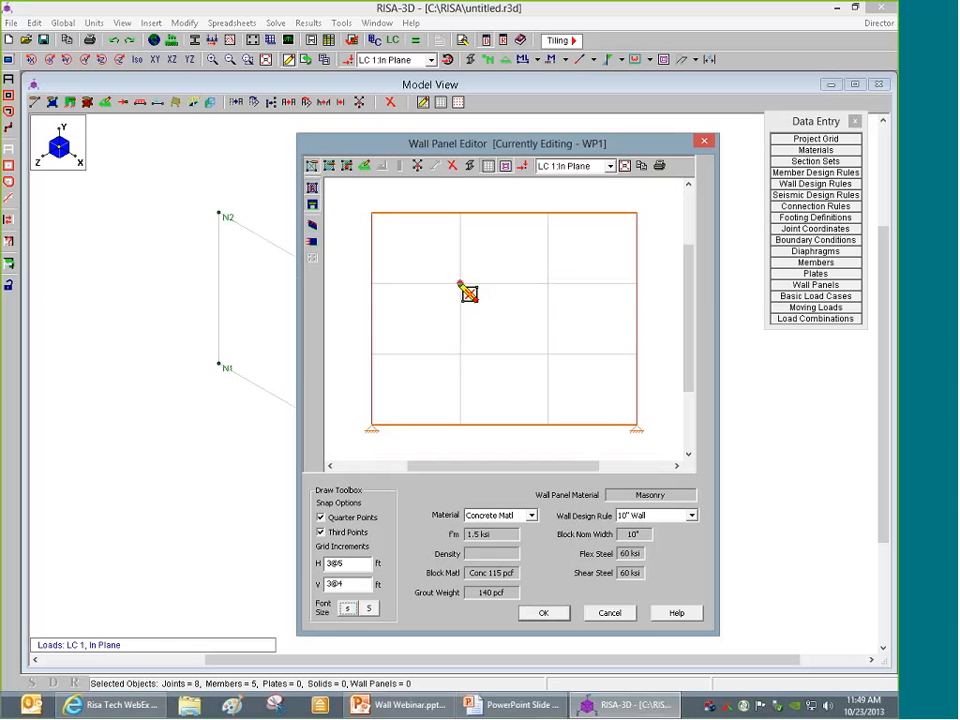
mouse_move(460, 284)
mouse_down()
mouse_move(537, 368)
mouse_move(548, 354)
mouse_up()
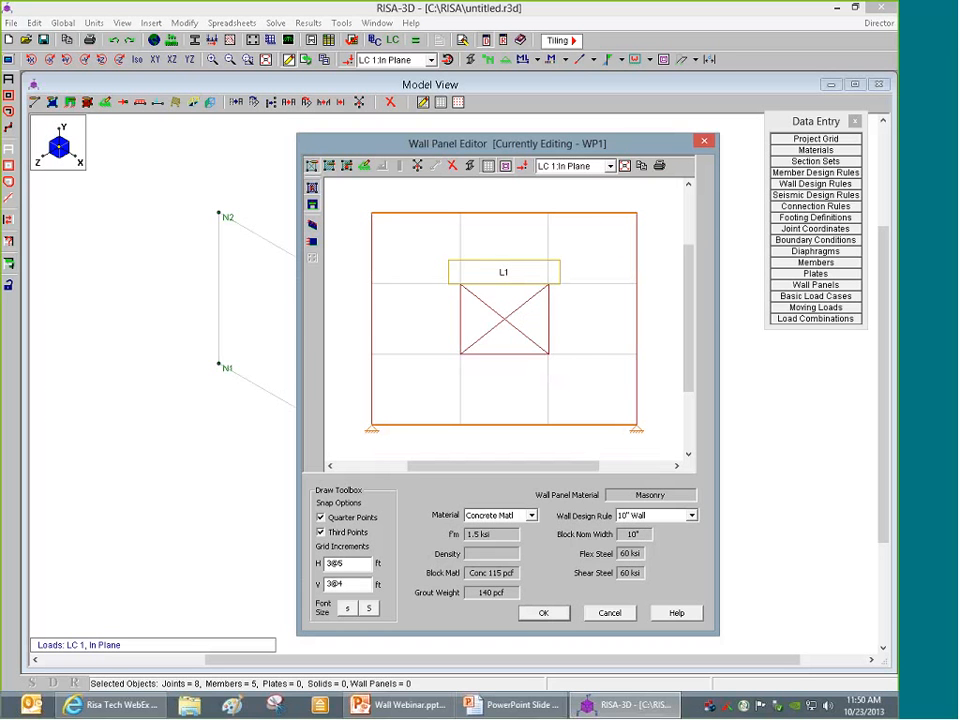
click(543, 614)
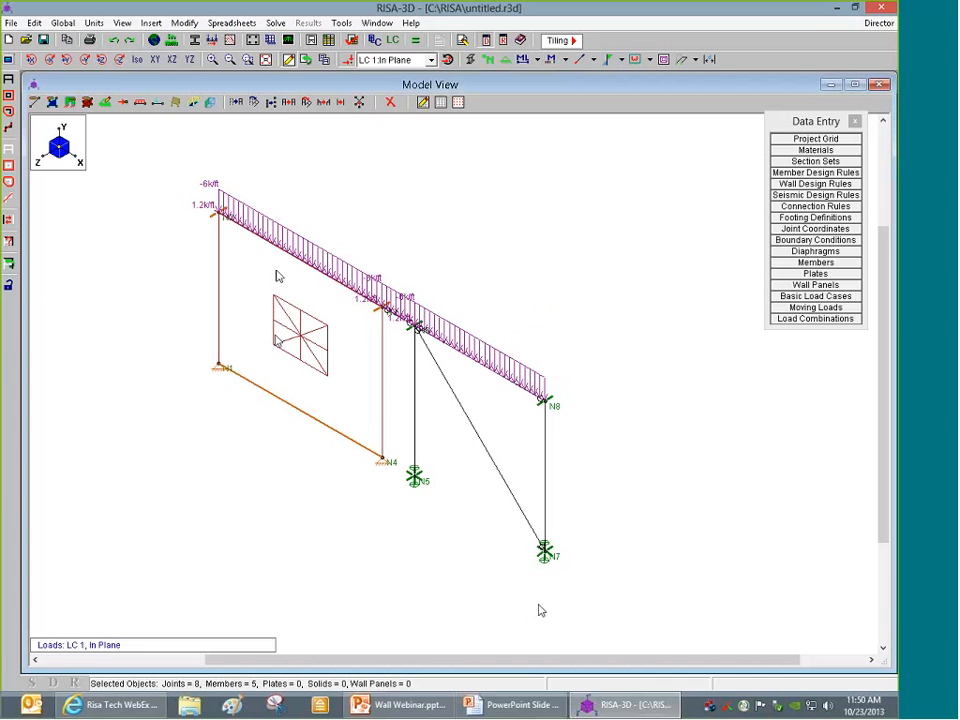
Set the wall panel labeling in the model view to No Labeling
click(7, 64)
click(150, 116)
click(100, 173)
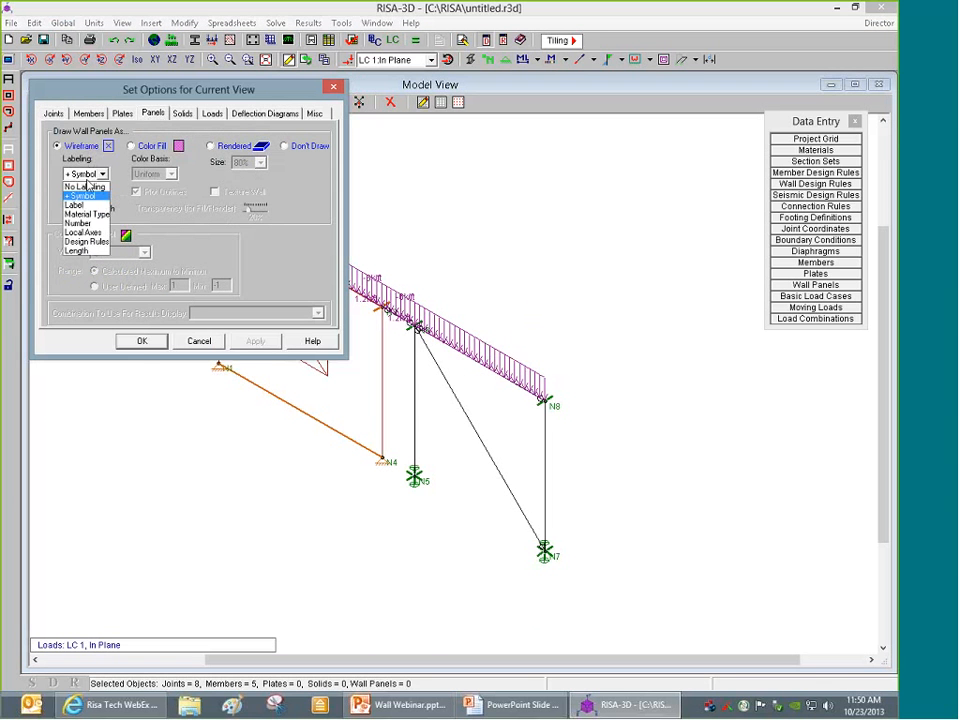
click(80, 199)
click(142, 341)
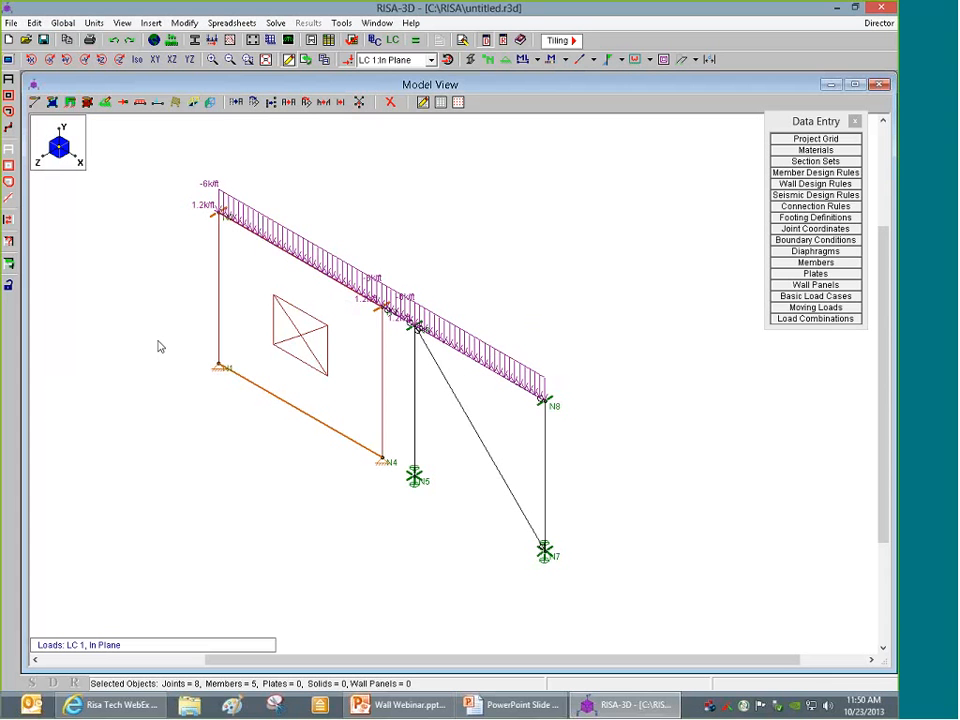
Solve the model with the new wall opening, and check the suggested design results for masonry walls
click(786, 320)
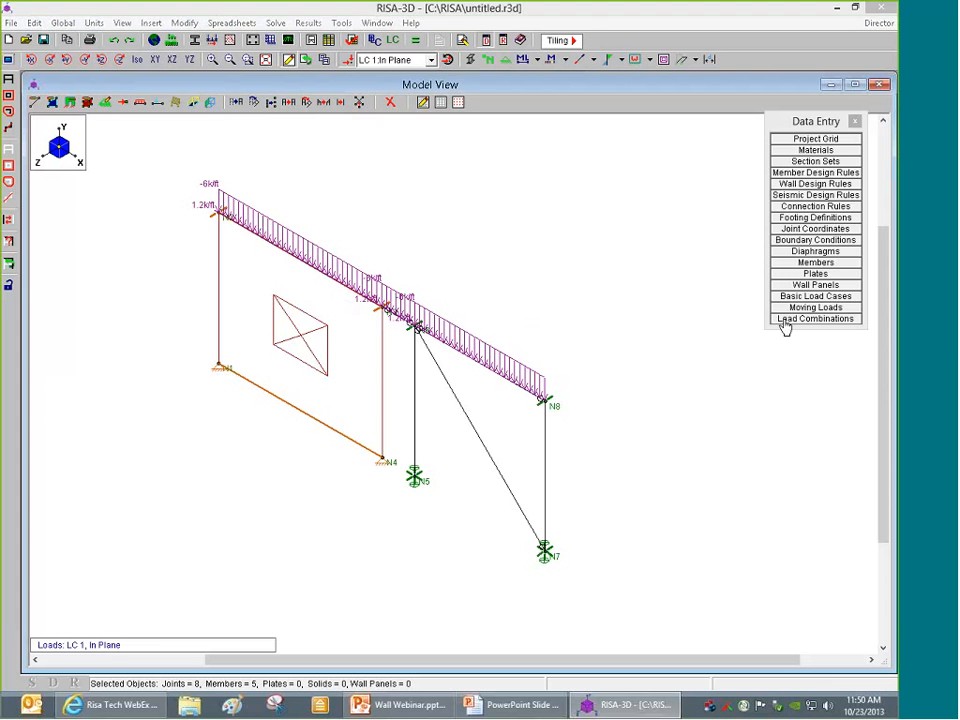
click(386, 101)
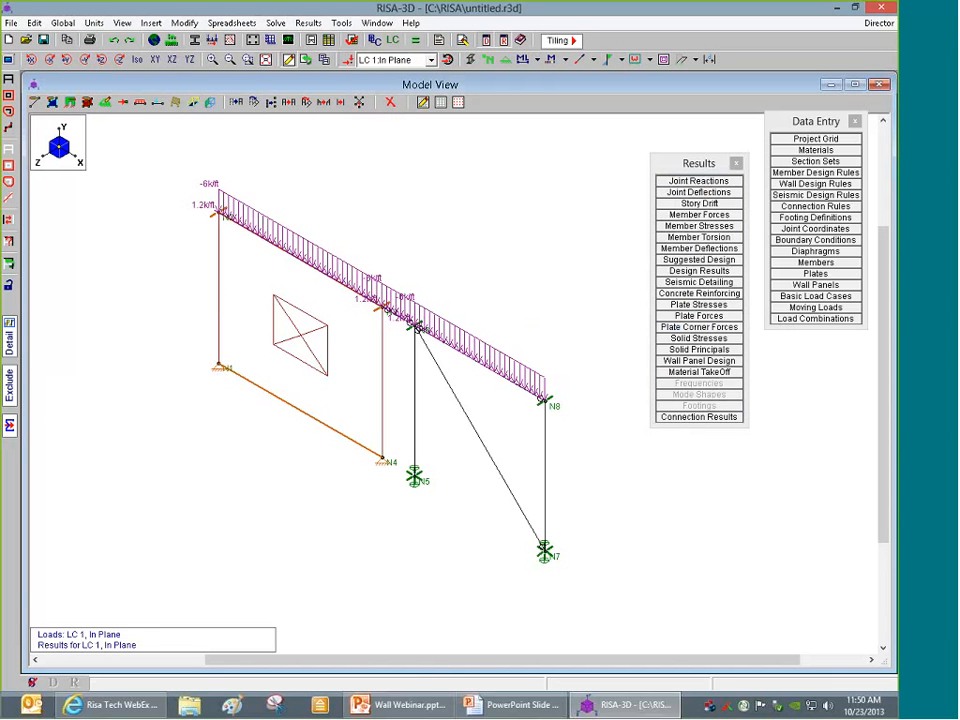
click(699, 260)
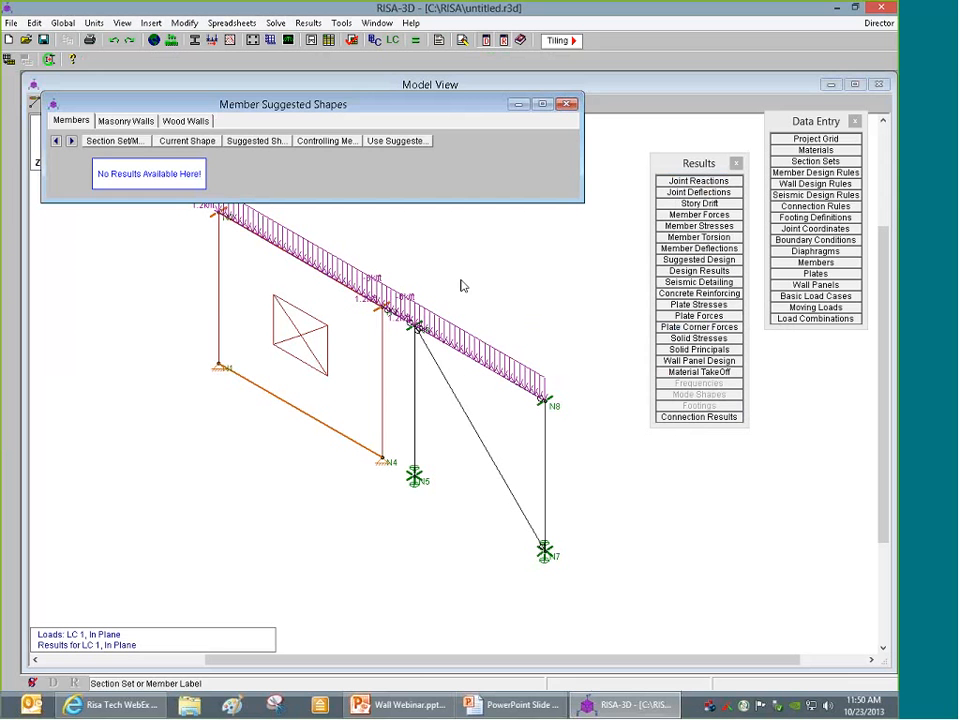
click(127, 121)
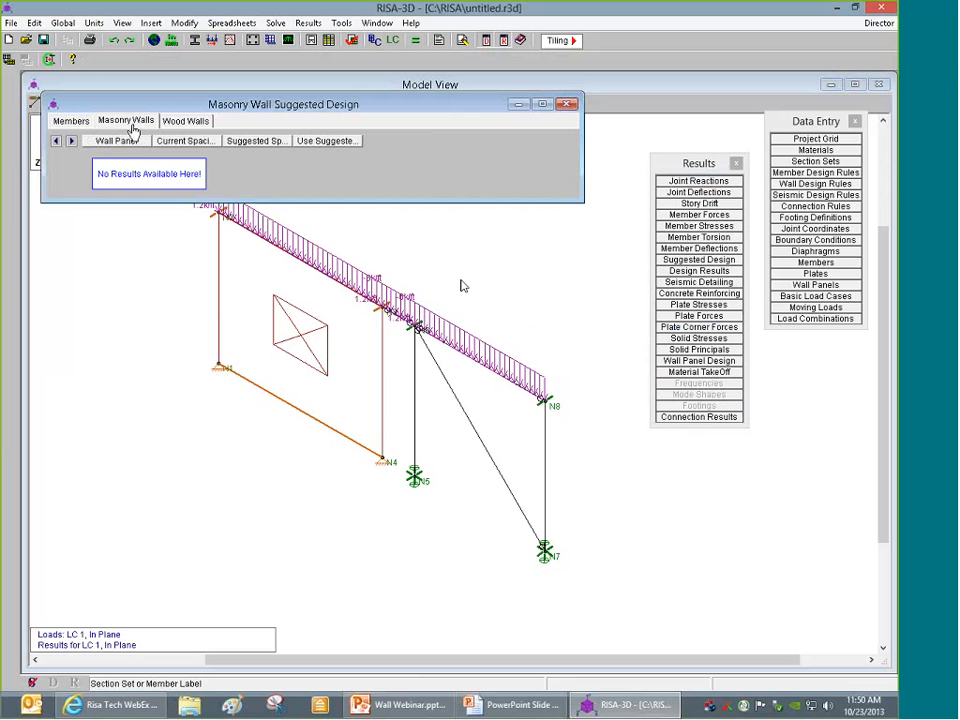
click(566, 105)
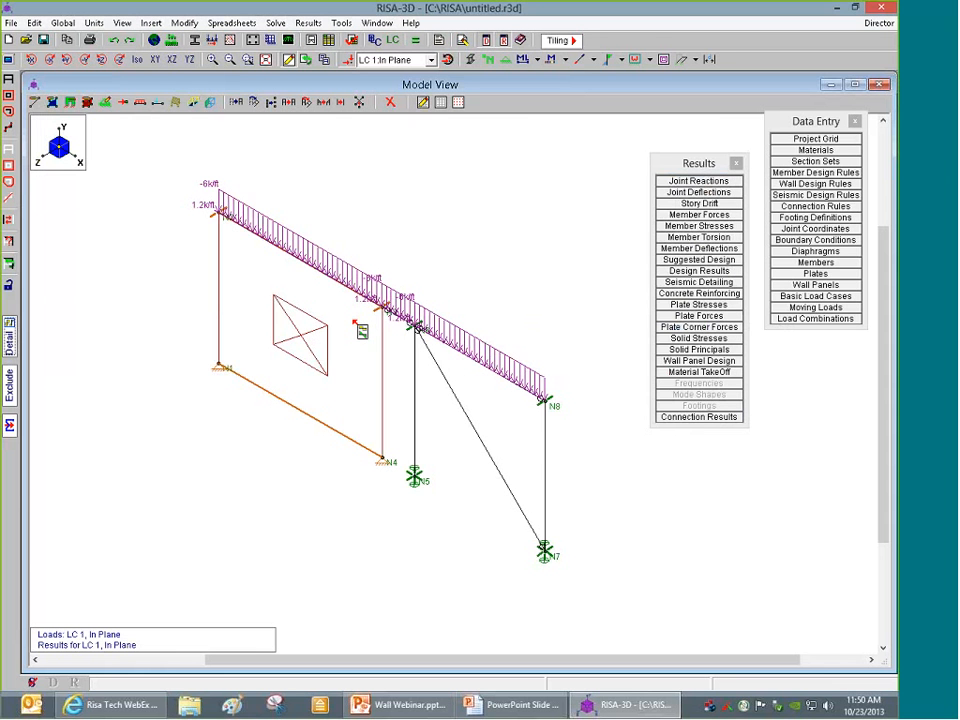
Open wall panel WP1 in the Wall Panel Editor, examine the reinforcement layout around the opening, and close the editor
double_click(313, 332)
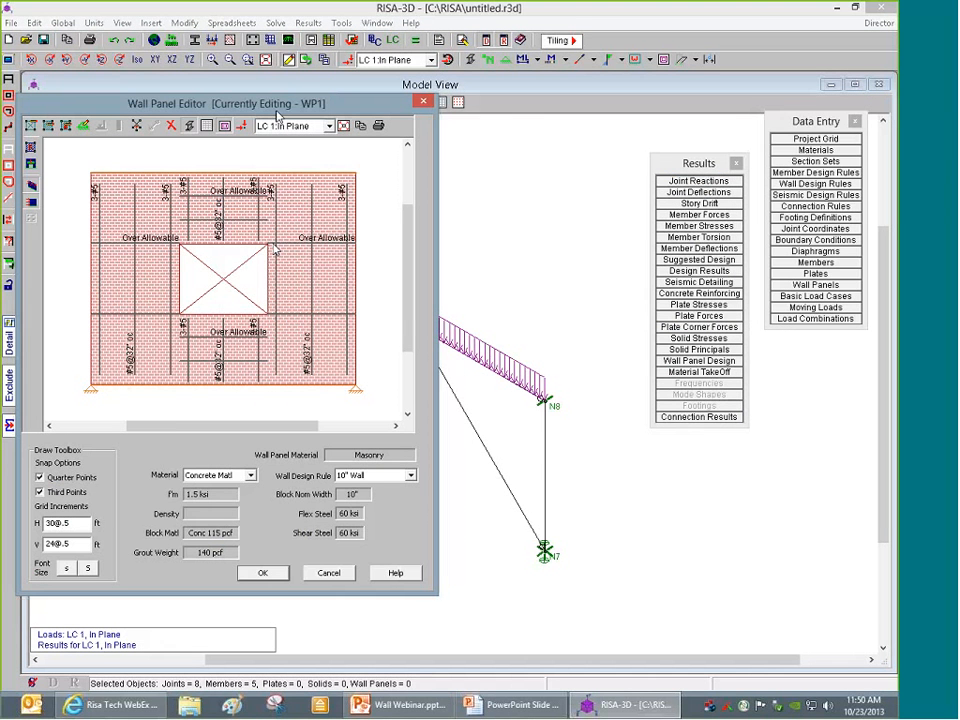
drag(278, 110, 368, 128)
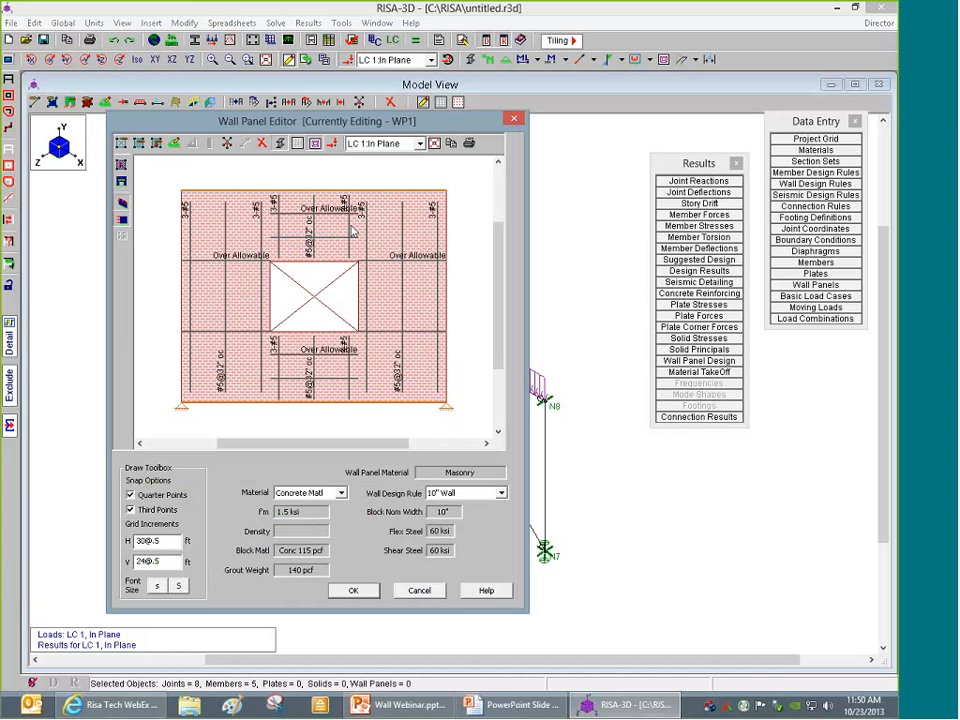
scroll(352, 232, up, 2)
scroll(356, 239, down, 3)
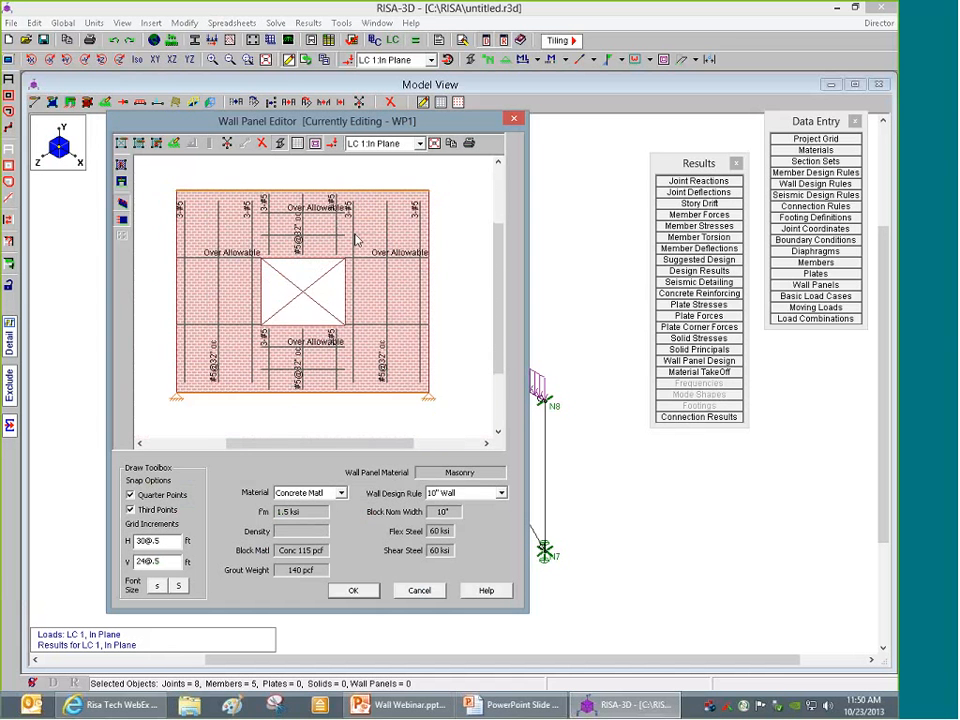
scroll(360, 240, up, 2)
scroll(405, 270, down, 2)
scroll(428, 242, up, 2)
scroll(424, 236, down, 1)
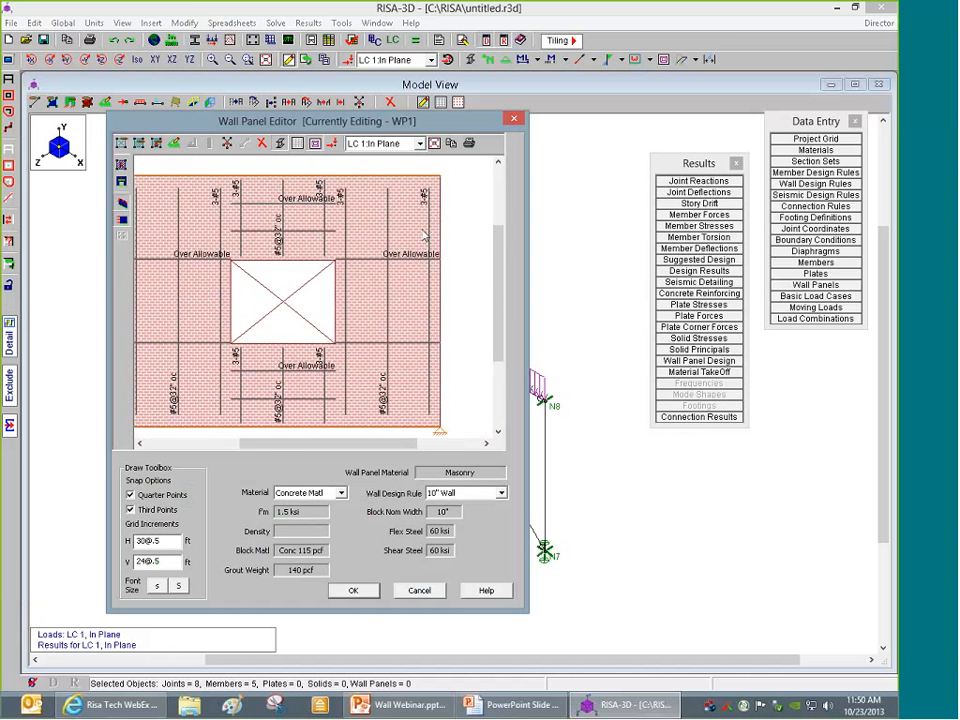
scroll(424, 236, down, 1)
scroll(226, 262, up, 2)
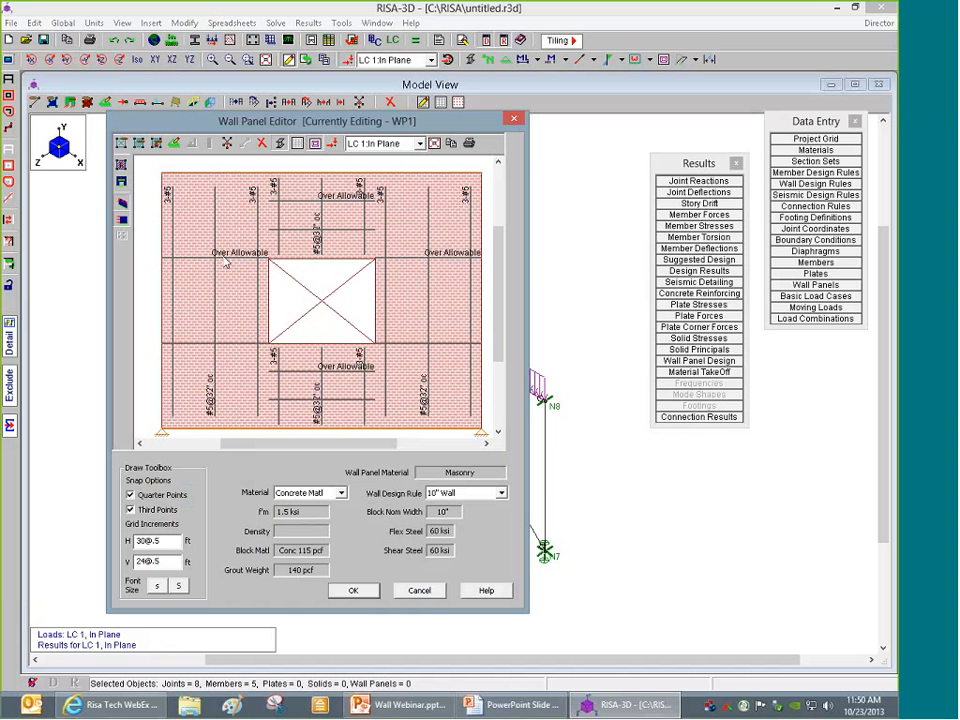
click(354, 592)
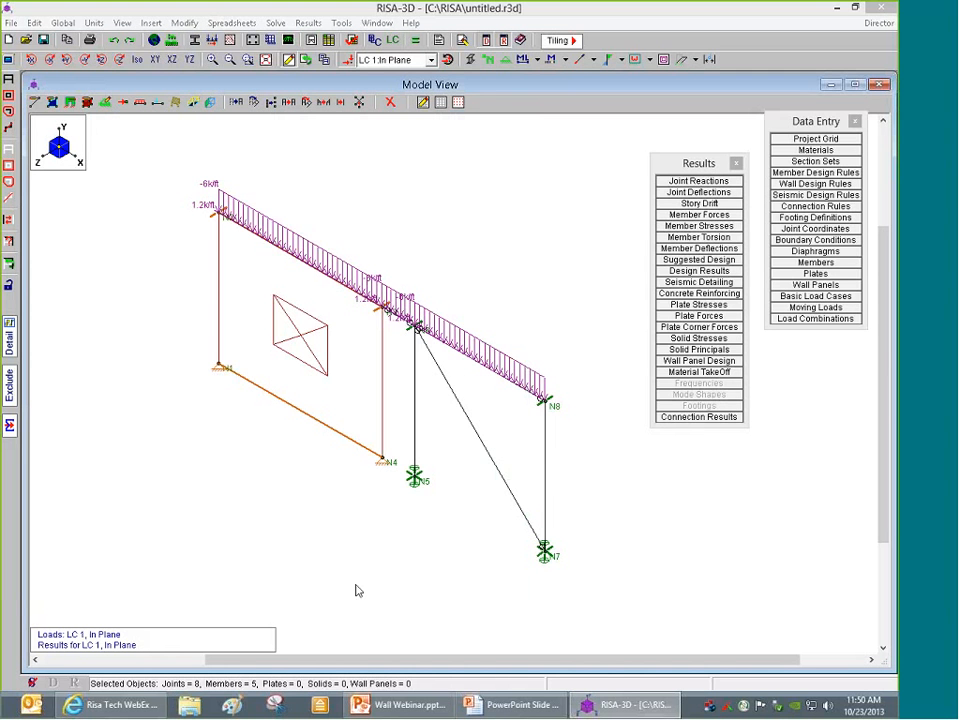
Review the in-plane detail report for region R1 of WP1, from the shear checks to the cross section detailing, and close it
click(351, 341)
drag(544, 232, 527, 300)
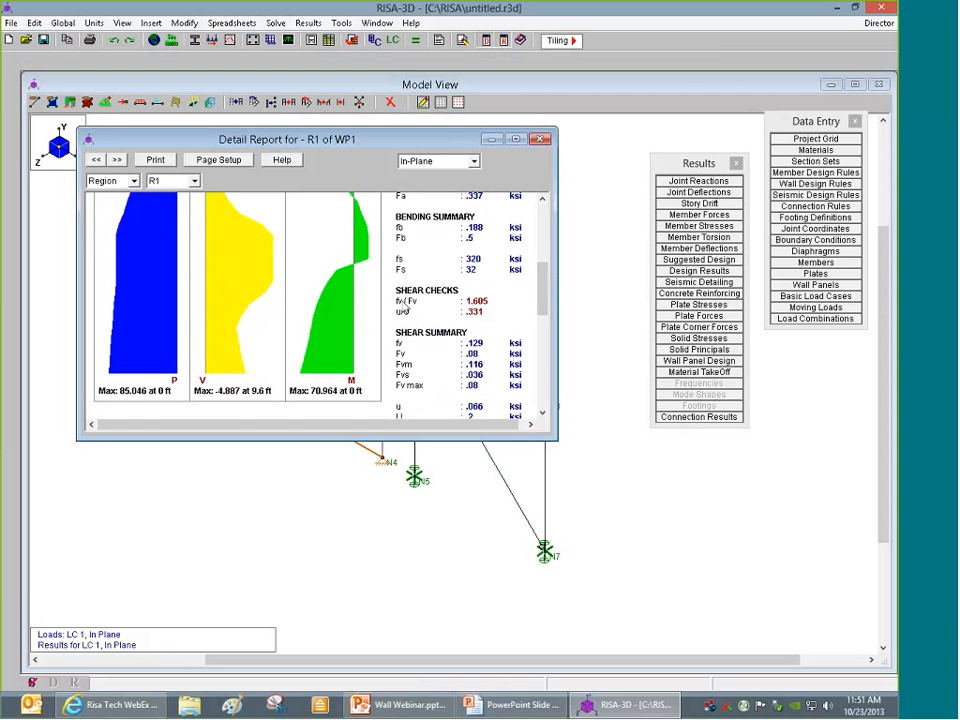
drag(541, 295, 537, 383)
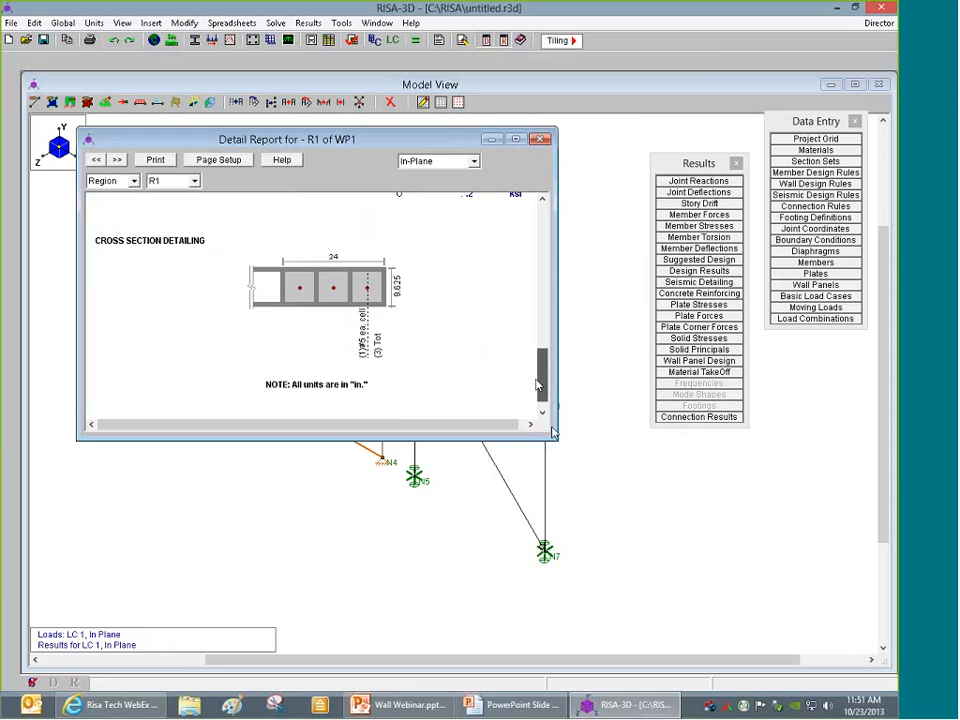
drag(553, 432, 640, 638)
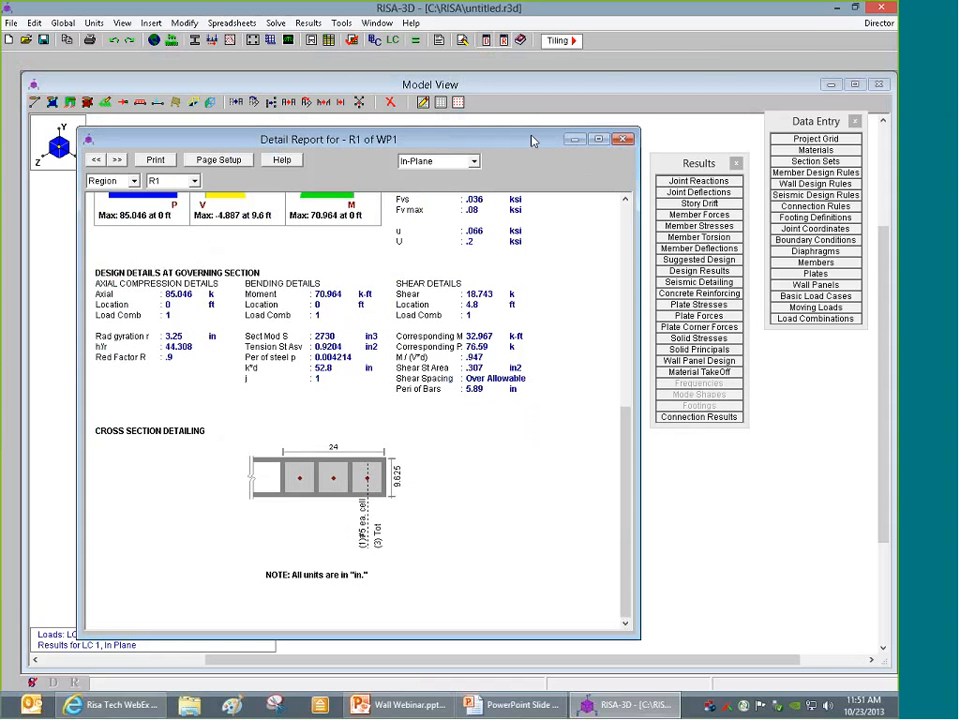
click(623, 139)
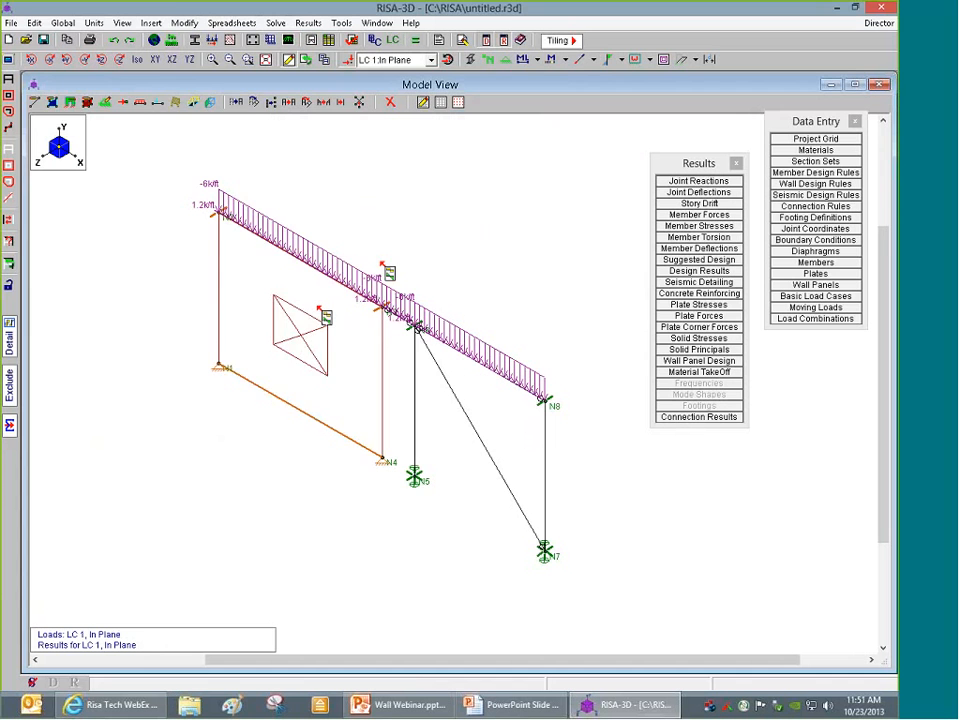
Reopen WP1 in the Wall Panel Editor, hide the out-of-plane reinforcement, display the regions, and examine the in-plane reinforcement around the opening
double_click(243, 236)
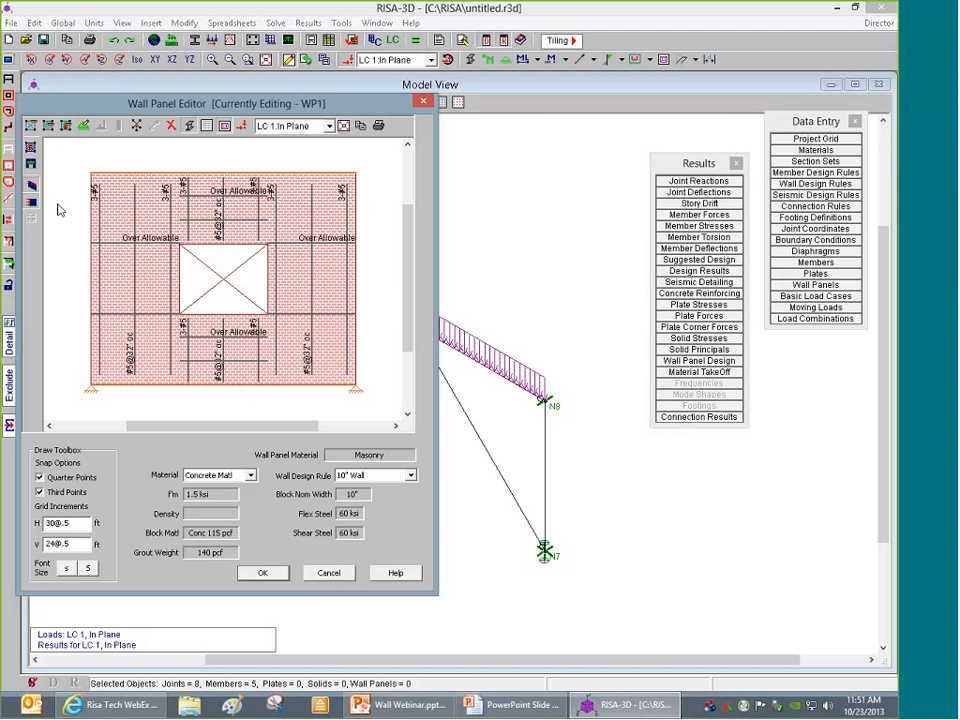
click(33, 182)
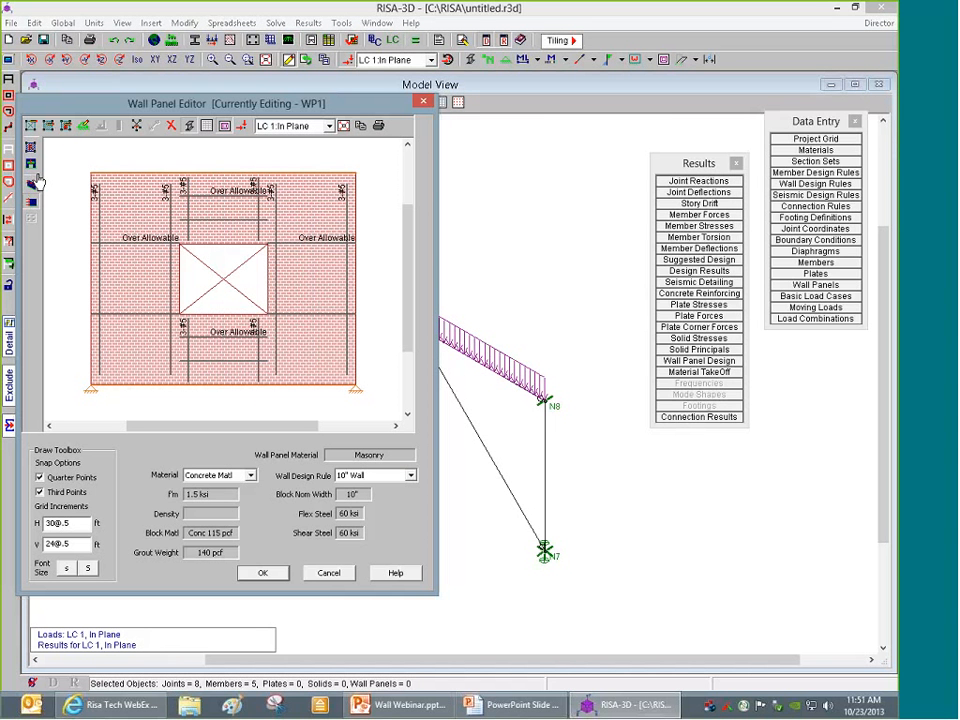
click(31, 148)
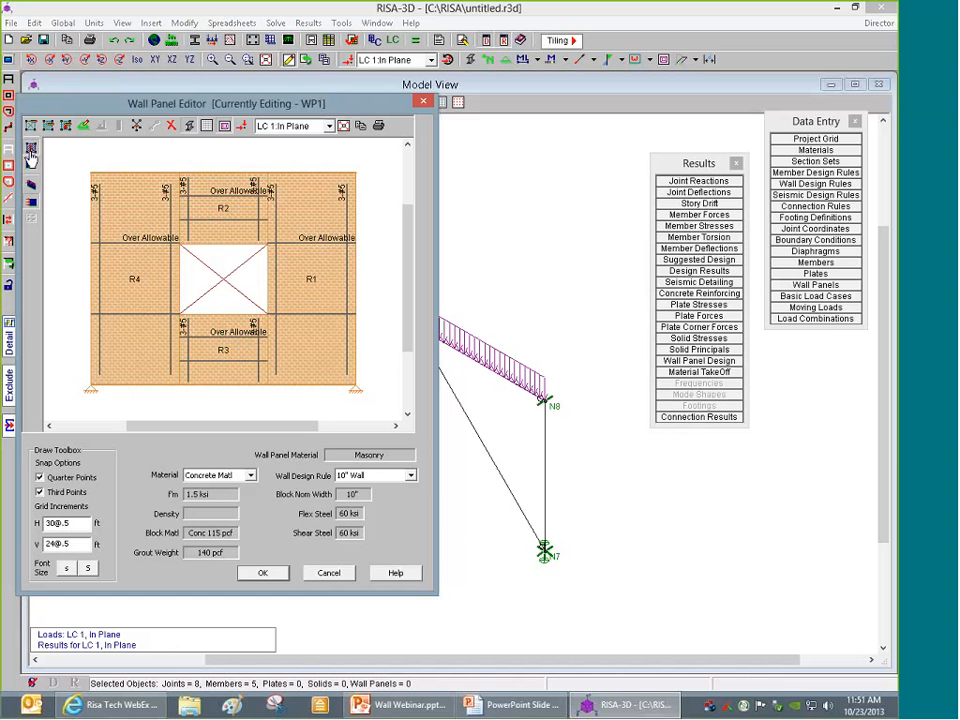
click(31, 201)
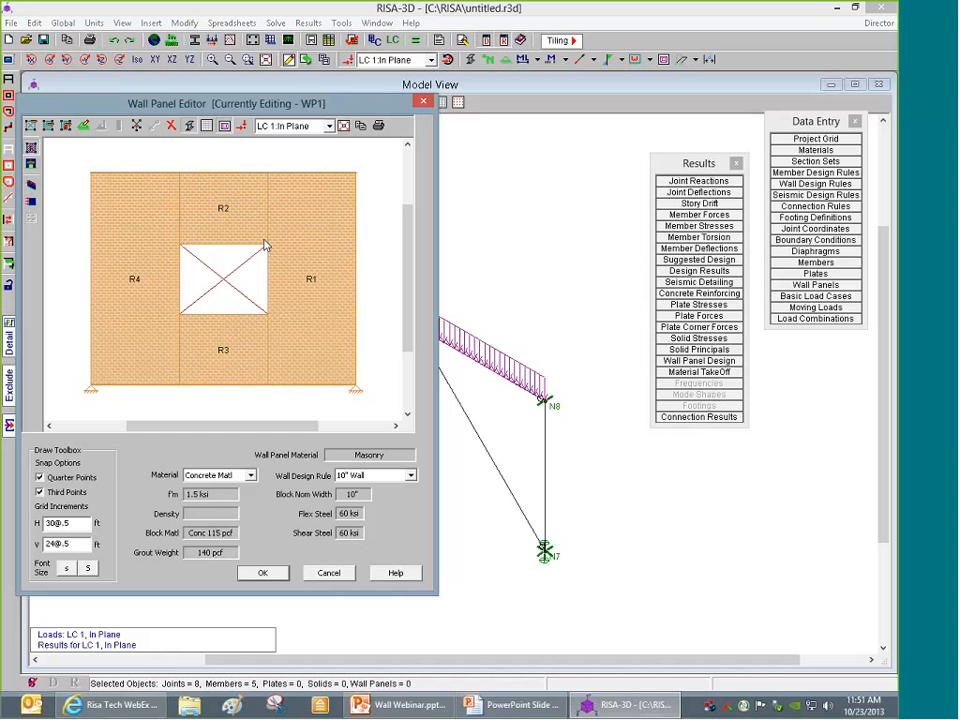
click(31, 204)
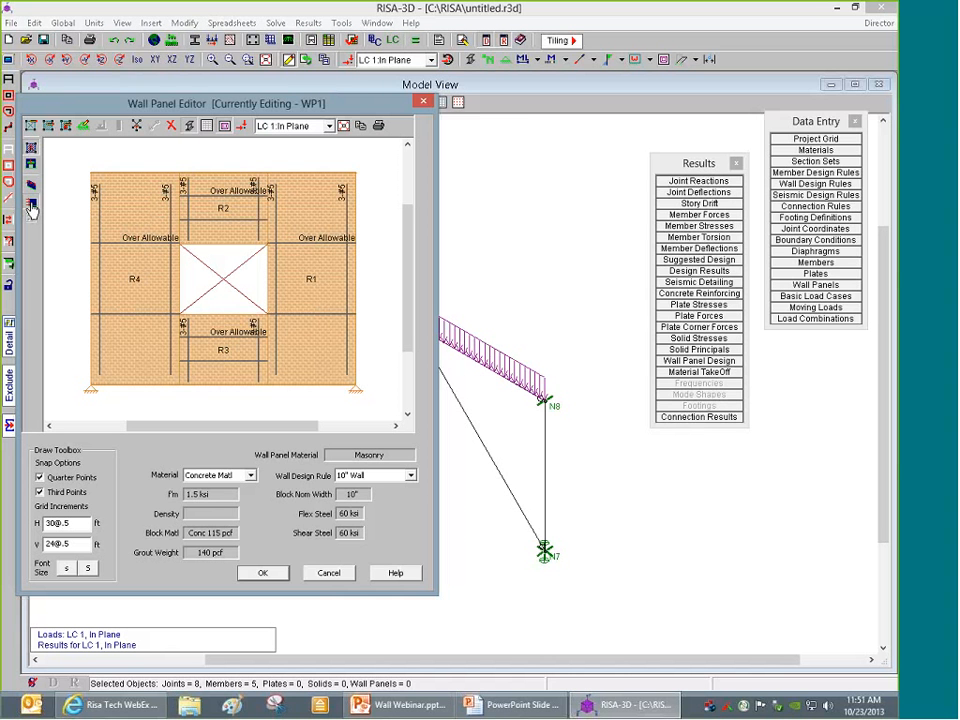
scroll(222, 162, up, 1)
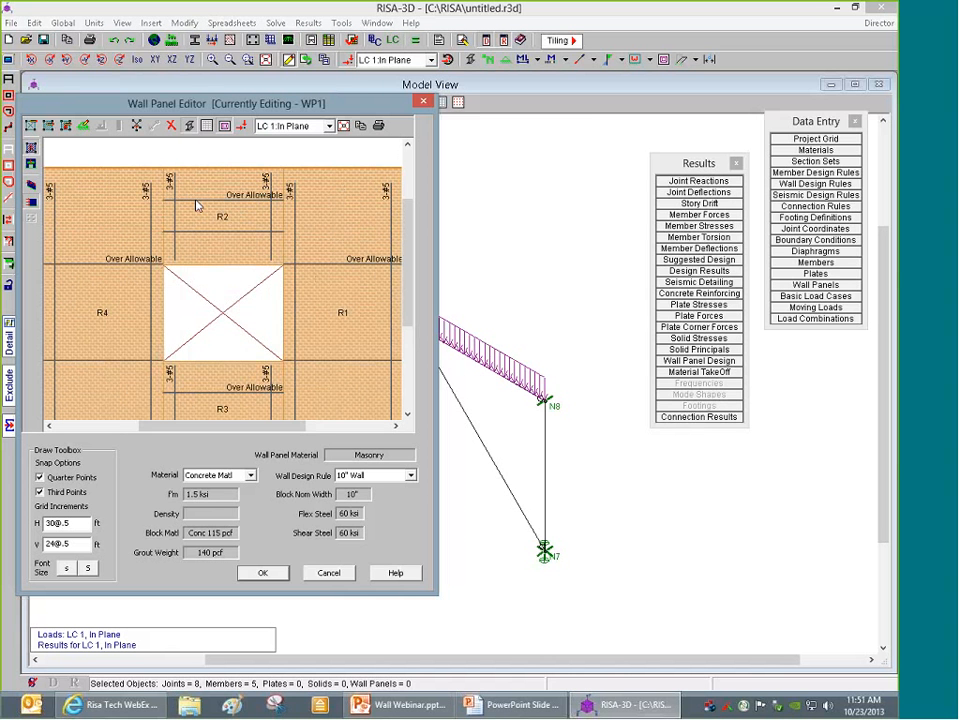
scroll(237, 218, down, 2)
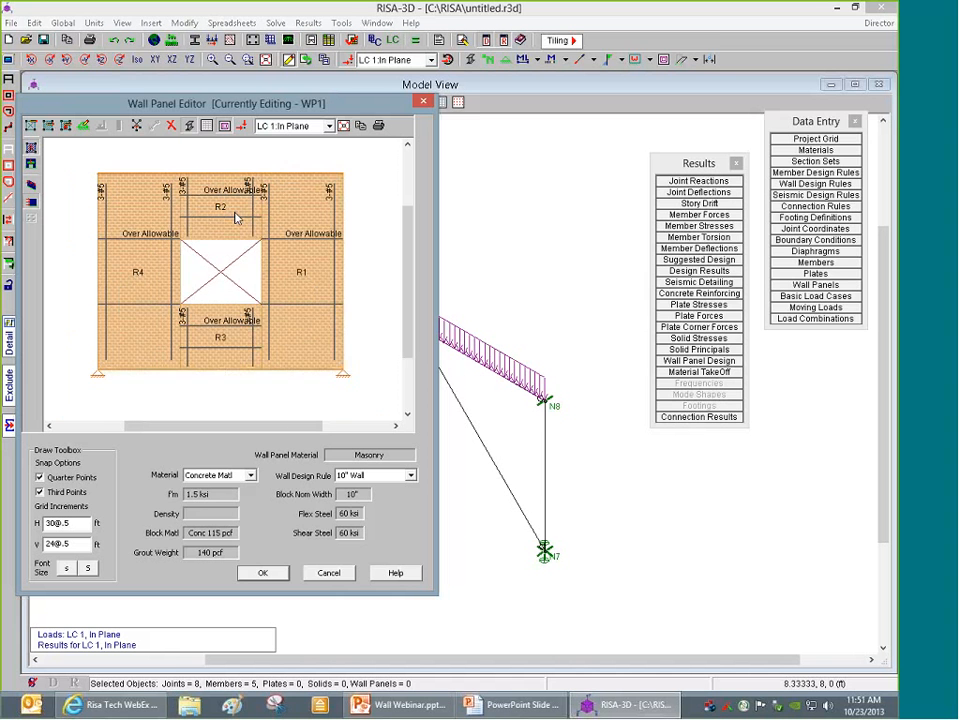
scroll(237, 218, up, 1)
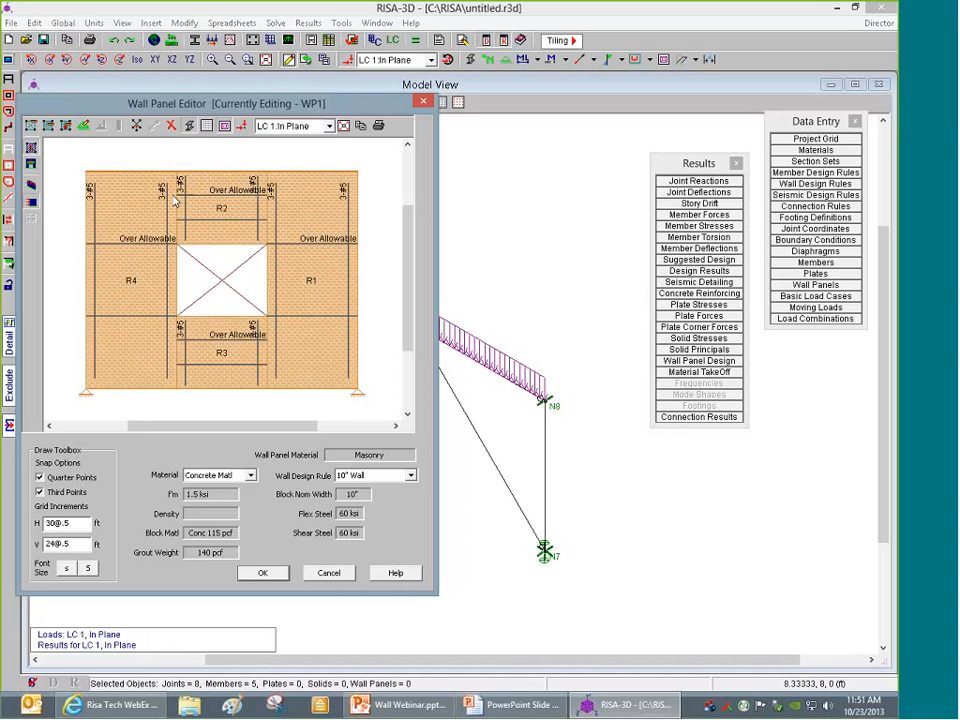
scroll(175, 200, up, 1)
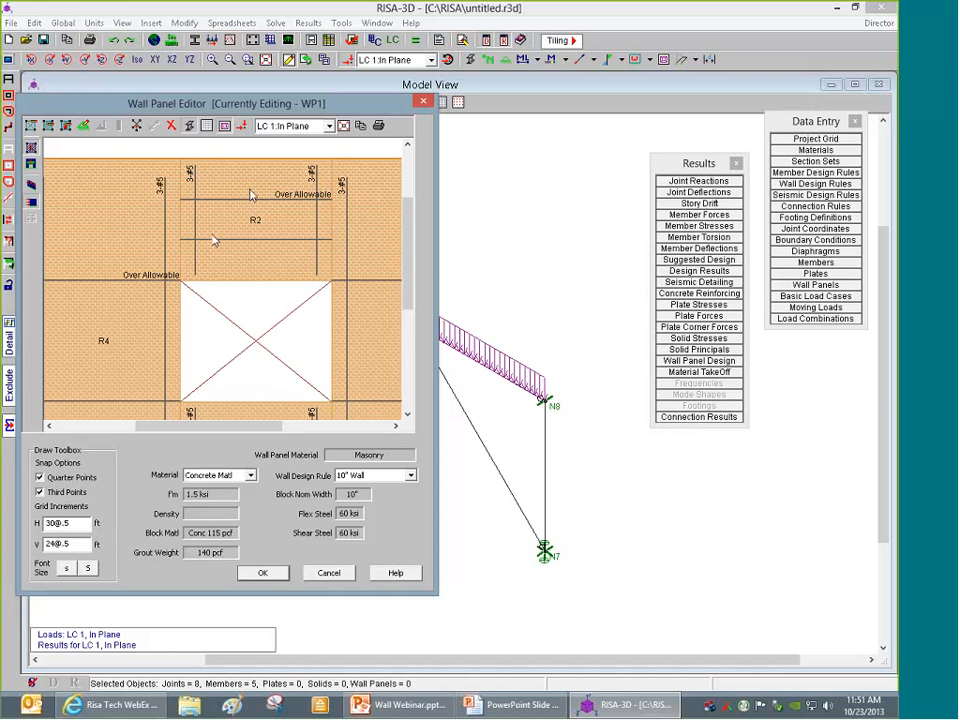
scroll(228, 208, down, 2)
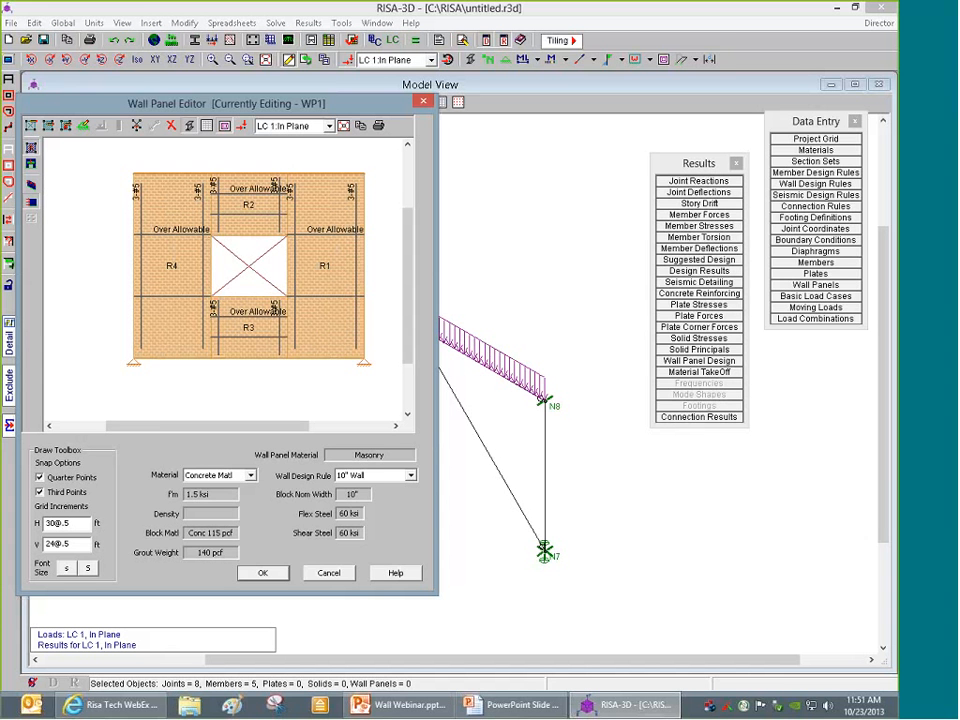
Enable Transfer Load for the 10" Wall rule in the masonry in-plane wall design rules, accepting that the current results are cleared
click(817, 186)
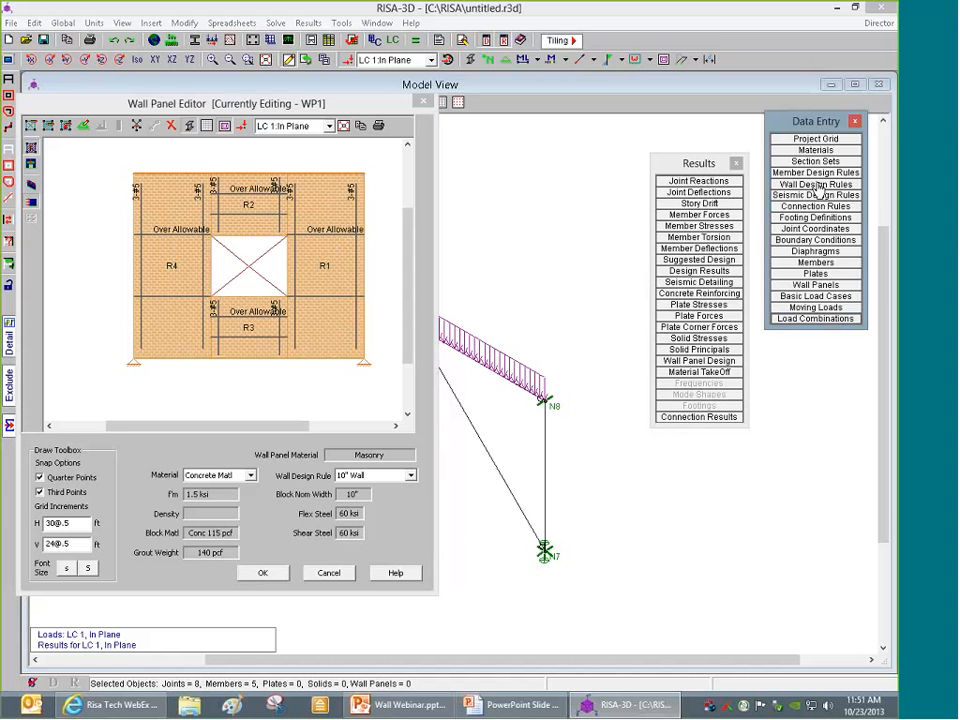
click(817, 186)
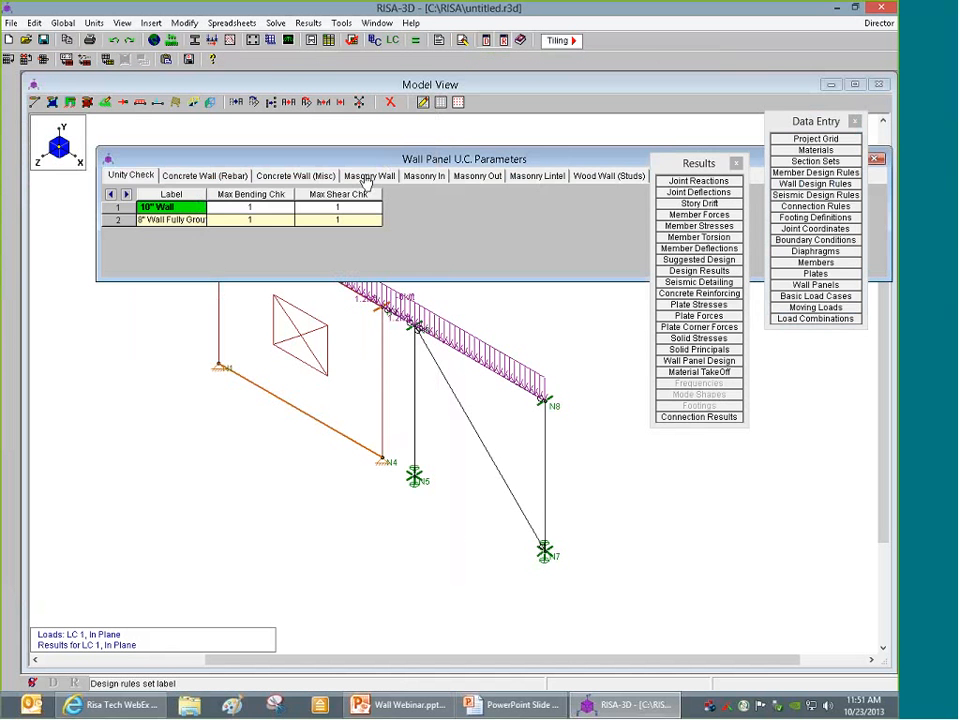
click(366, 176)
click(424, 176)
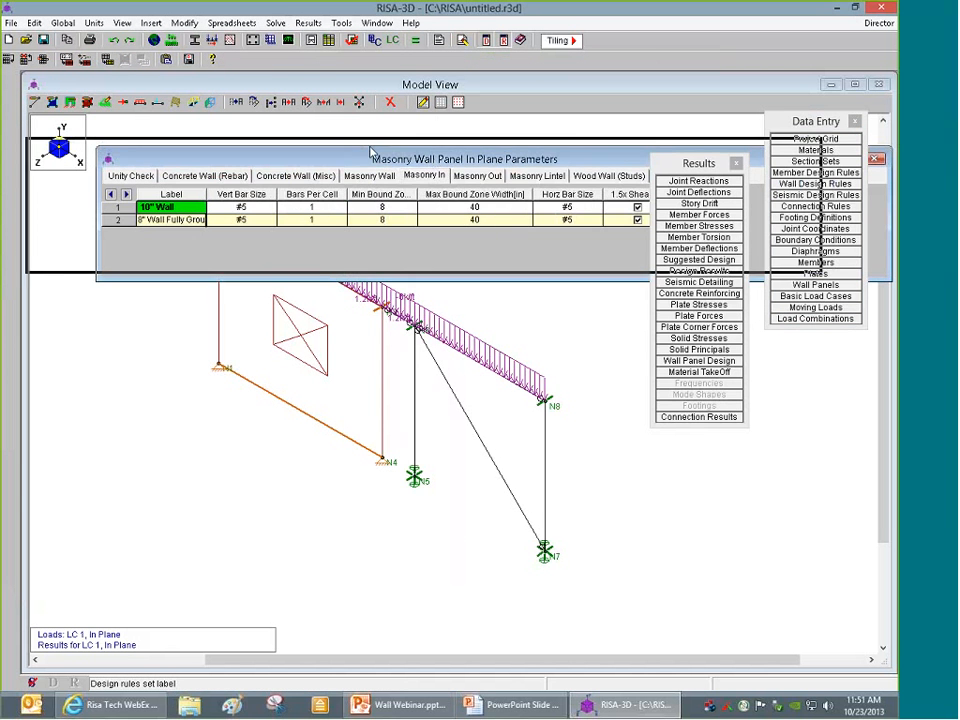
drag(688, 162, 734, 306)
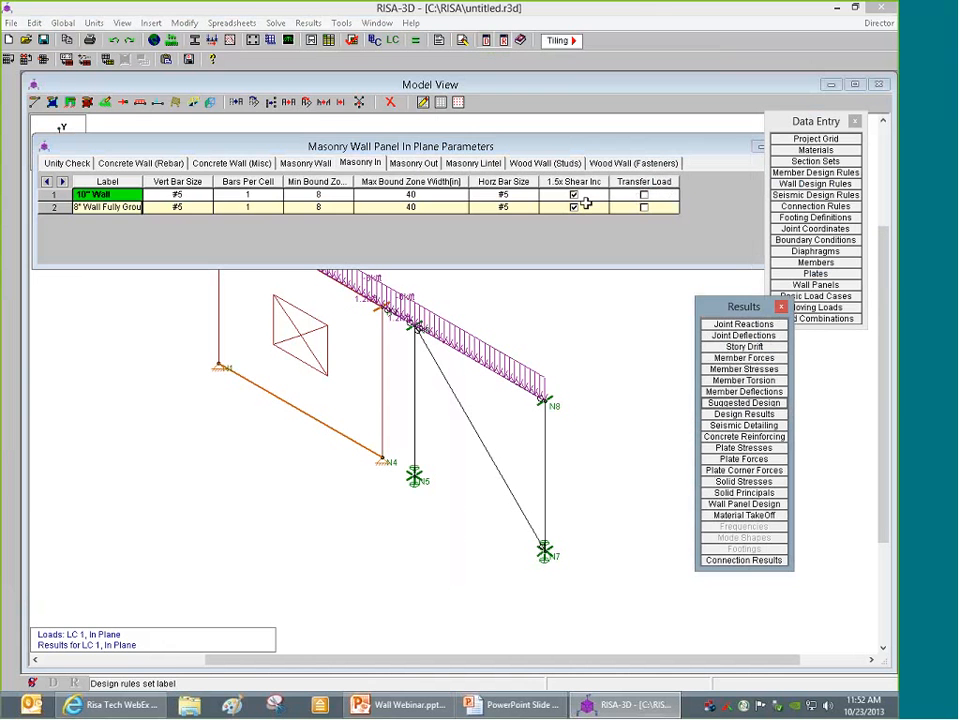
click(643, 195)
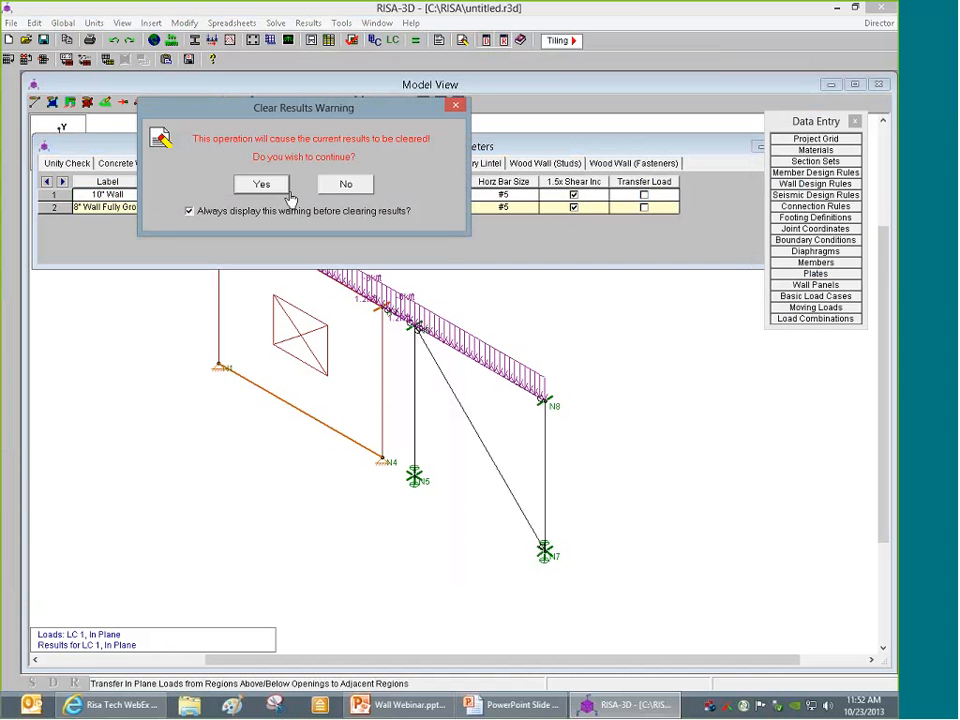
click(261, 183)
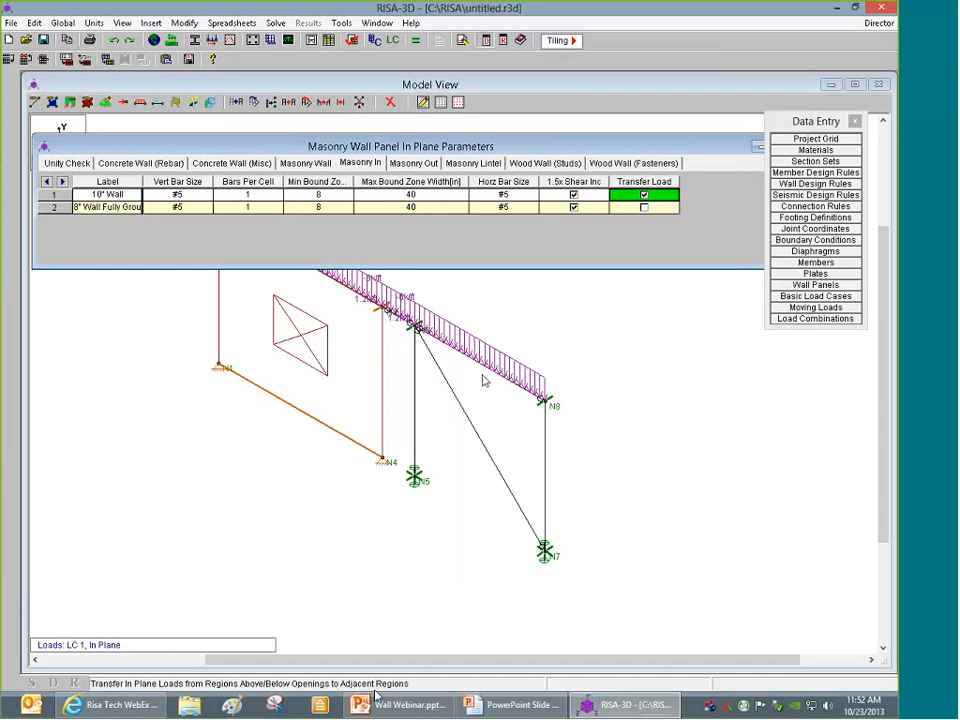
Run the batch solution of marked combinations, and display WP1 in the Wall Panel Editor with its out-of-plane reinforcement hidden
click(416, 42)
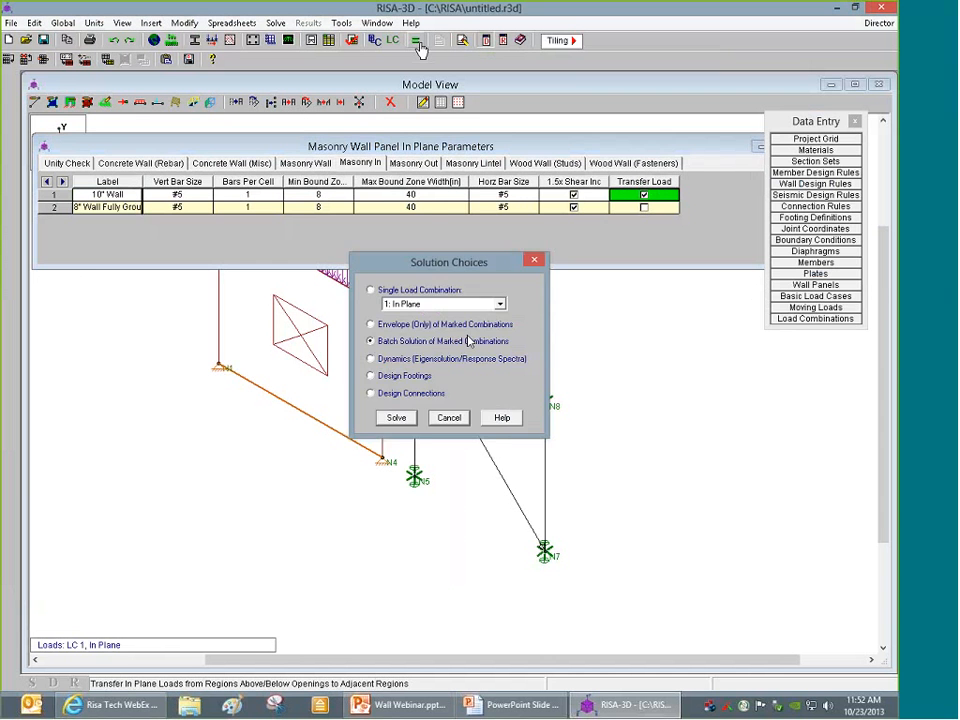
click(396, 418)
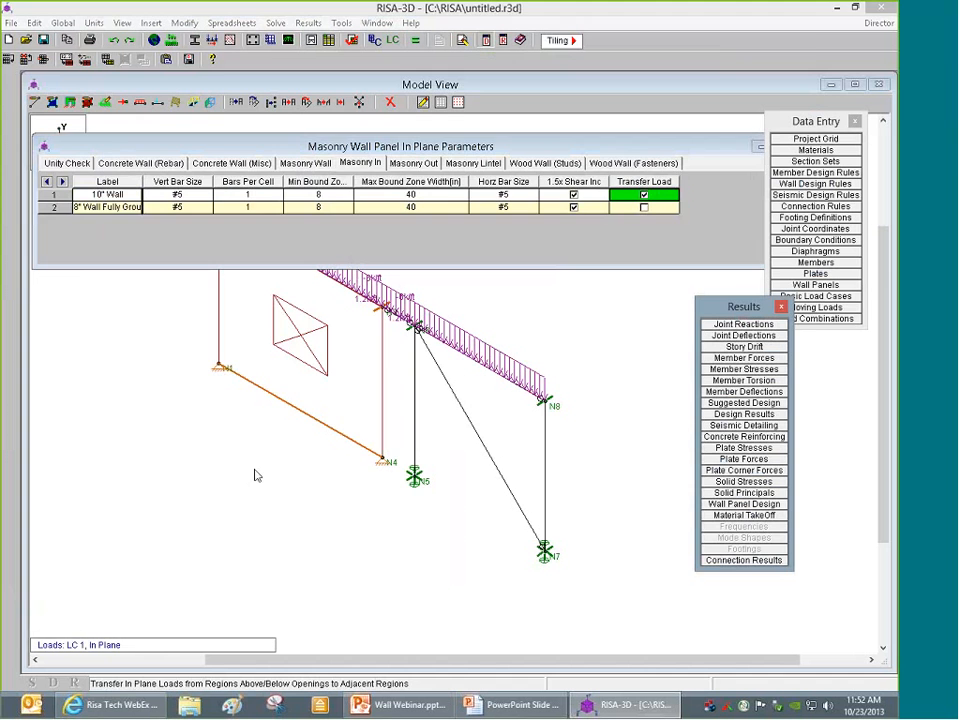
double_click(334, 349)
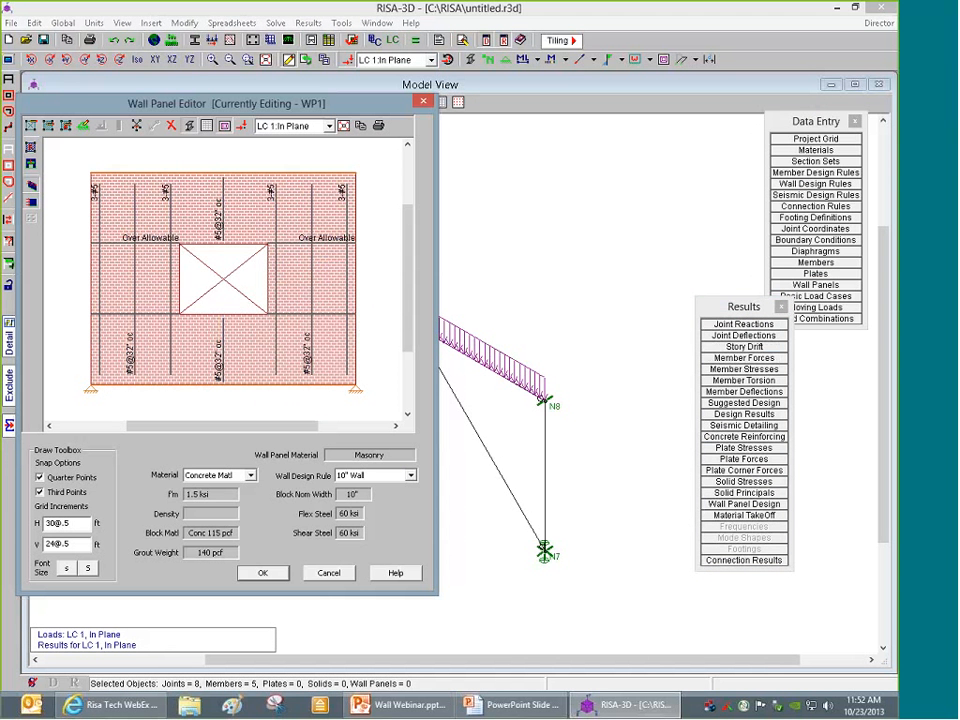
click(30, 190)
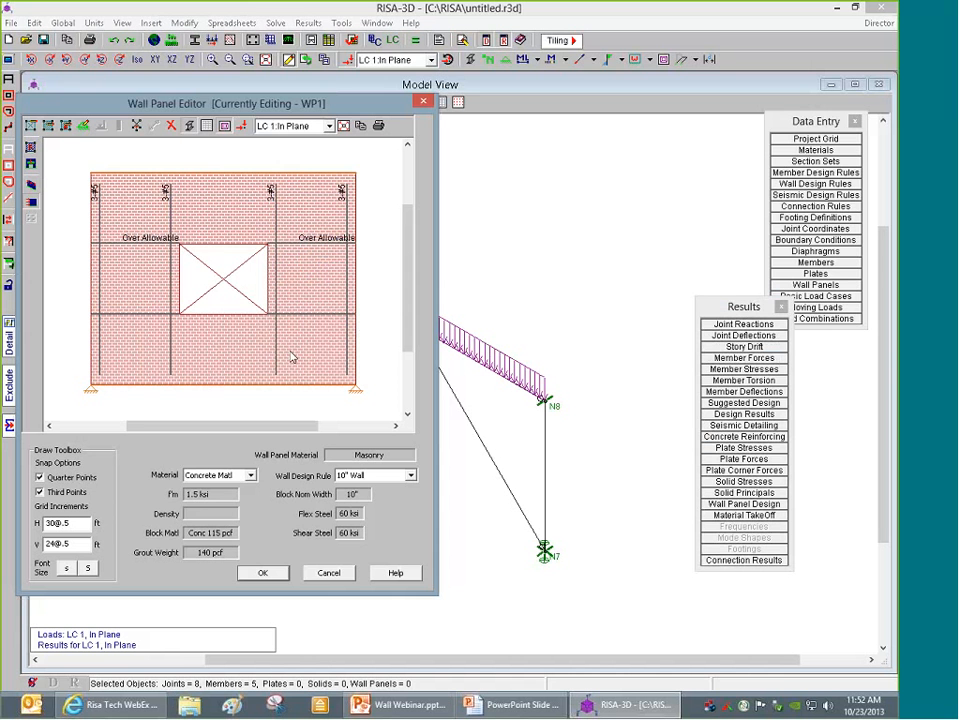
Display WP1's out-of-plane reinforcement instead of the in-plane bars, show the lintel above the opening, and close the Wall Panel Editor
click(30, 186)
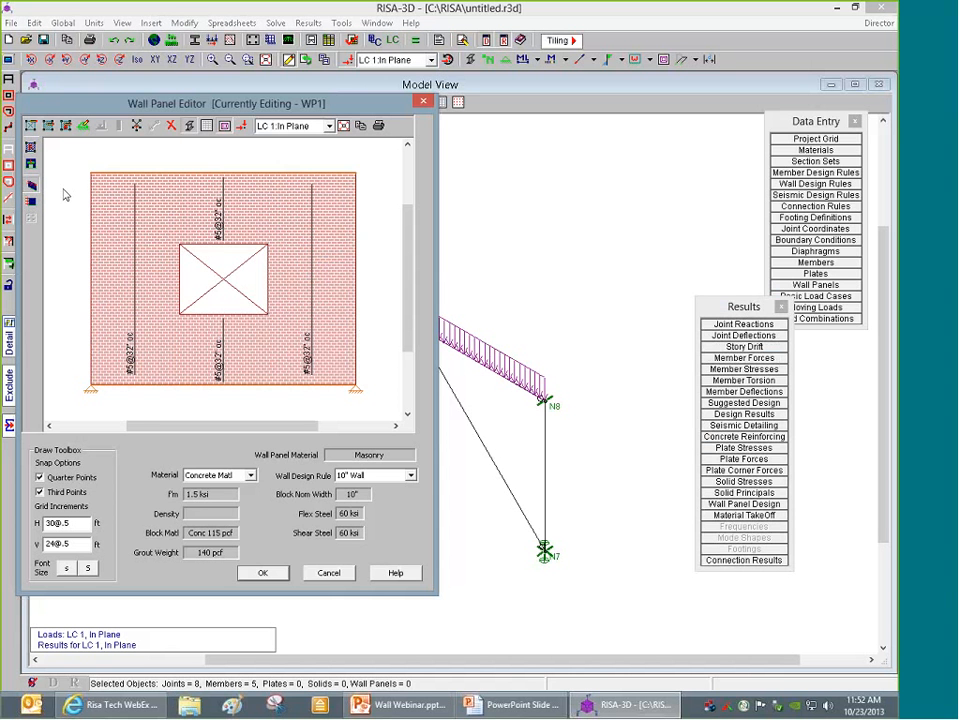
scroll(343, 364, up, 1)
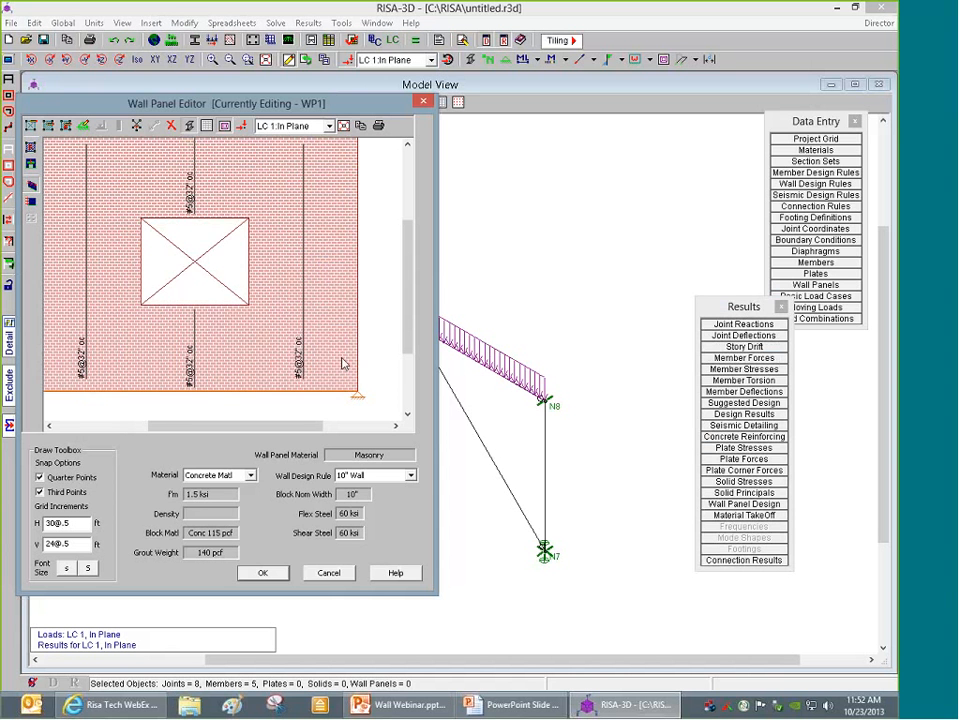
scroll(295, 362, down, 2)
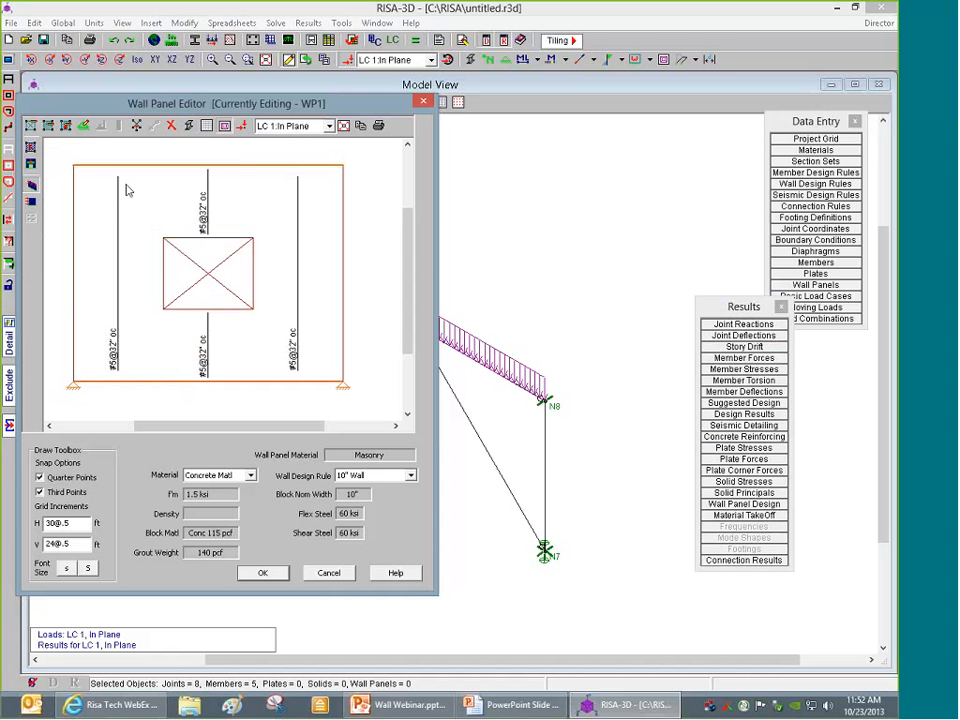
click(31, 168)
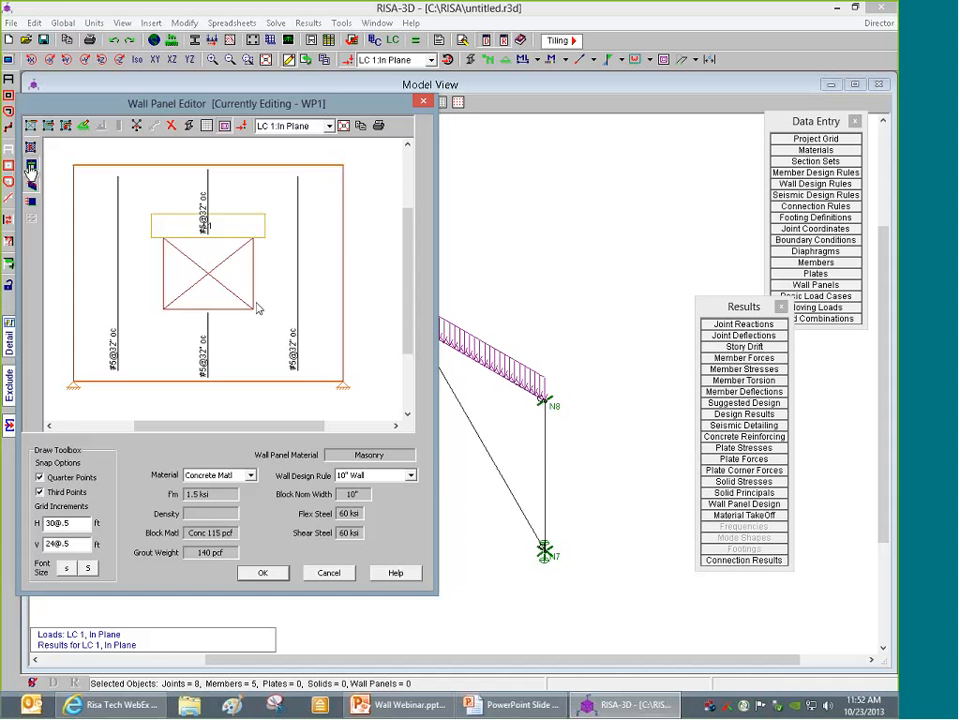
click(268, 574)
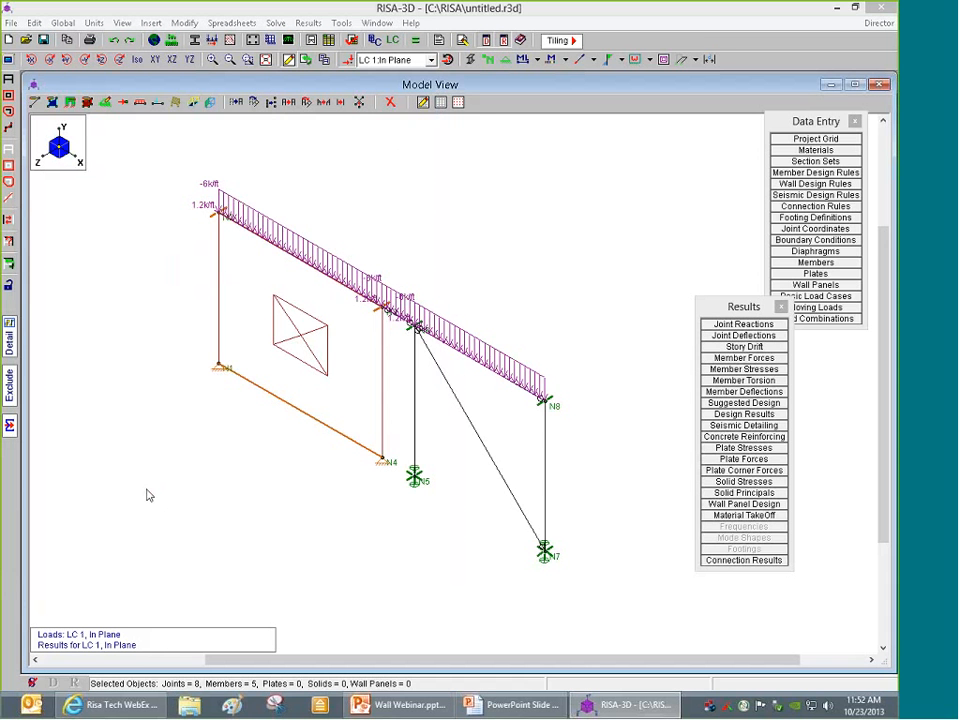
Open WP1's detail report, enlarge its window, and switch it from region R1 to the opening lintel L1
click(10, 337)
click(219, 346)
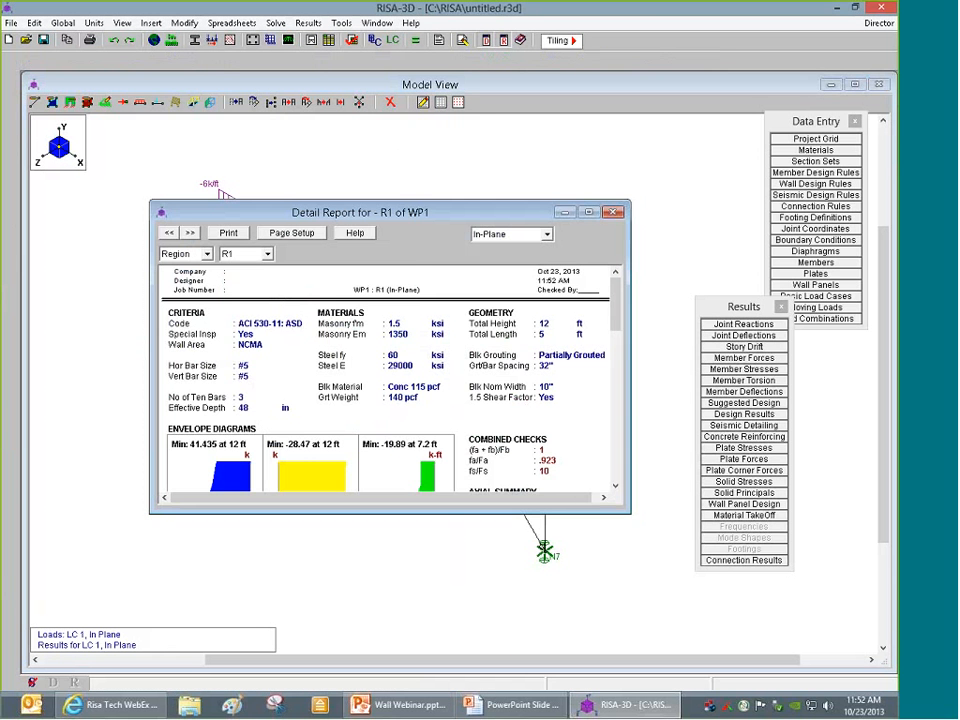
drag(254, 200, 254, 98)
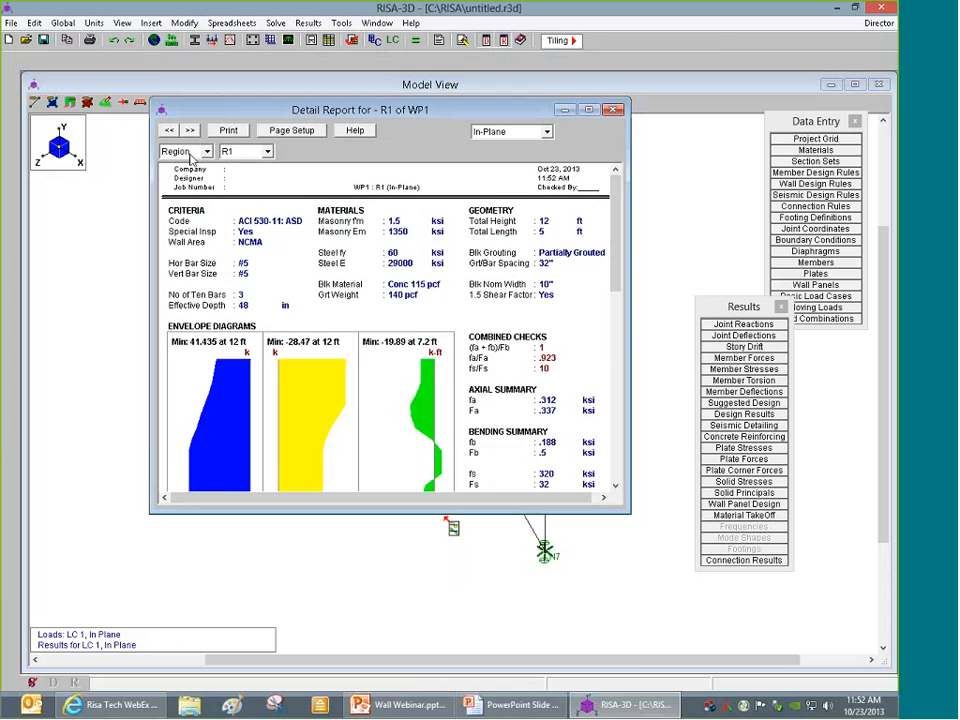
drag(190, 513, 190, 660)
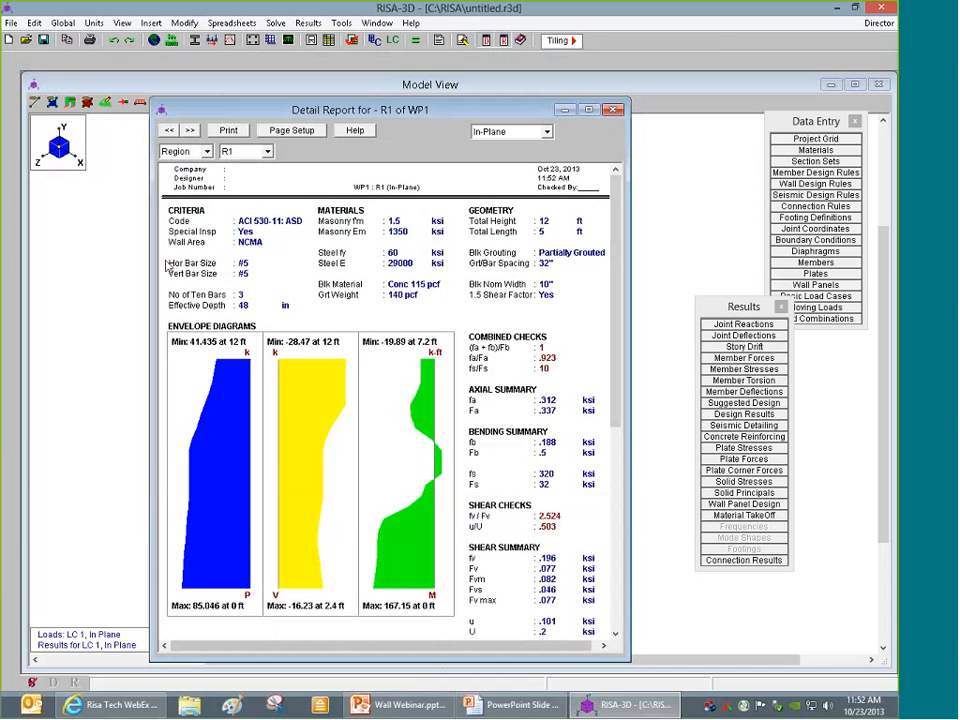
click(200, 153)
click(190, 163)
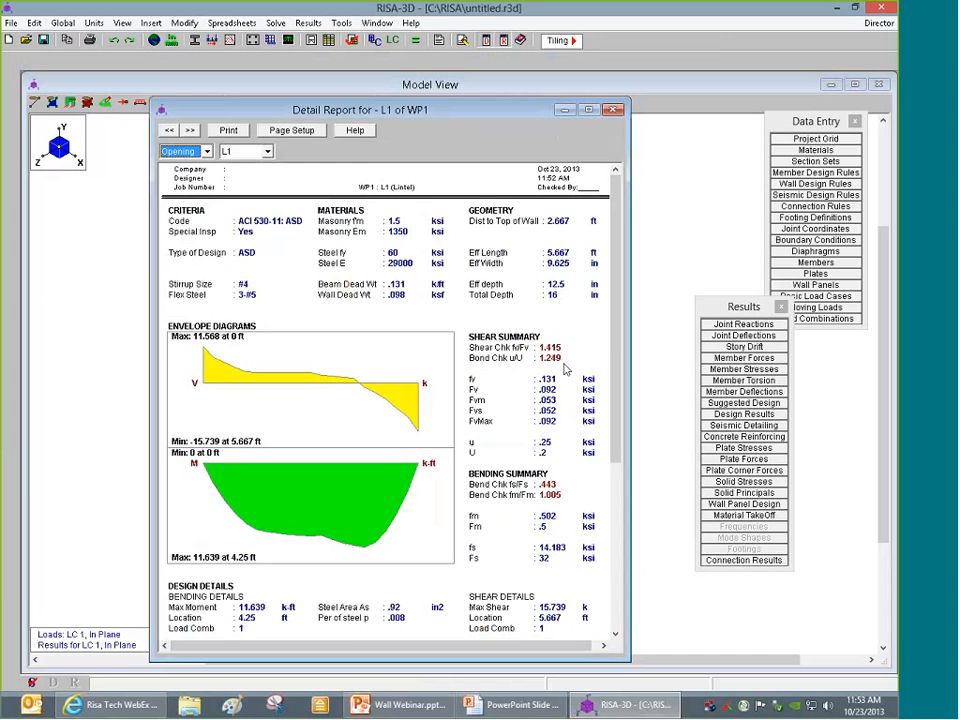
Review lintel L1's report down to the cross section detailing and back to its shear summary, and close it
drag(615, 352, 631, 530)
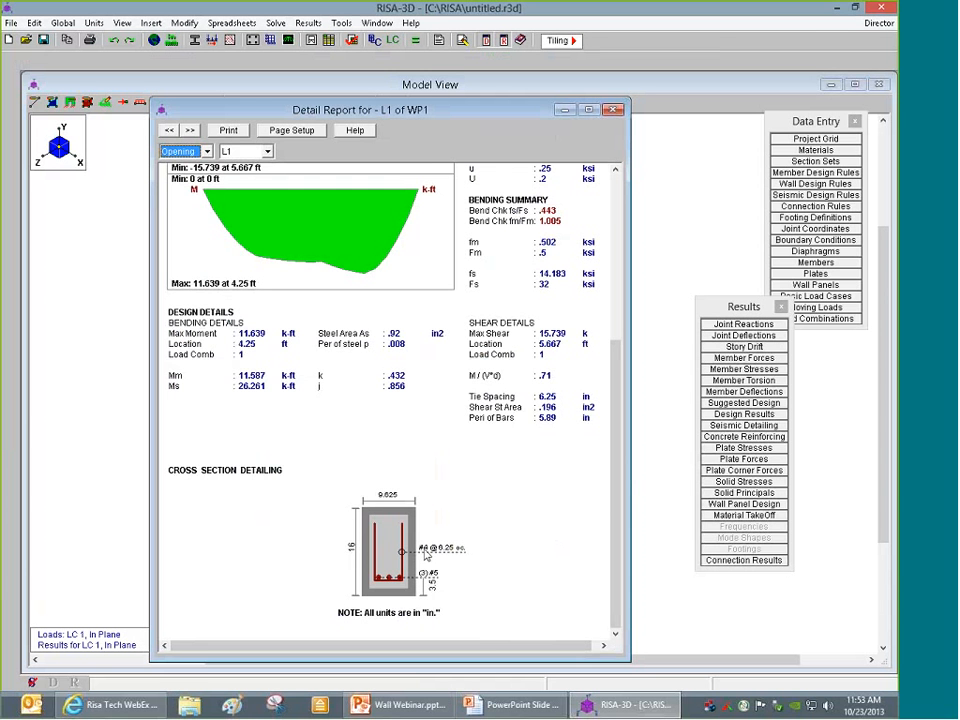
scroll(613, 490, up, 1)
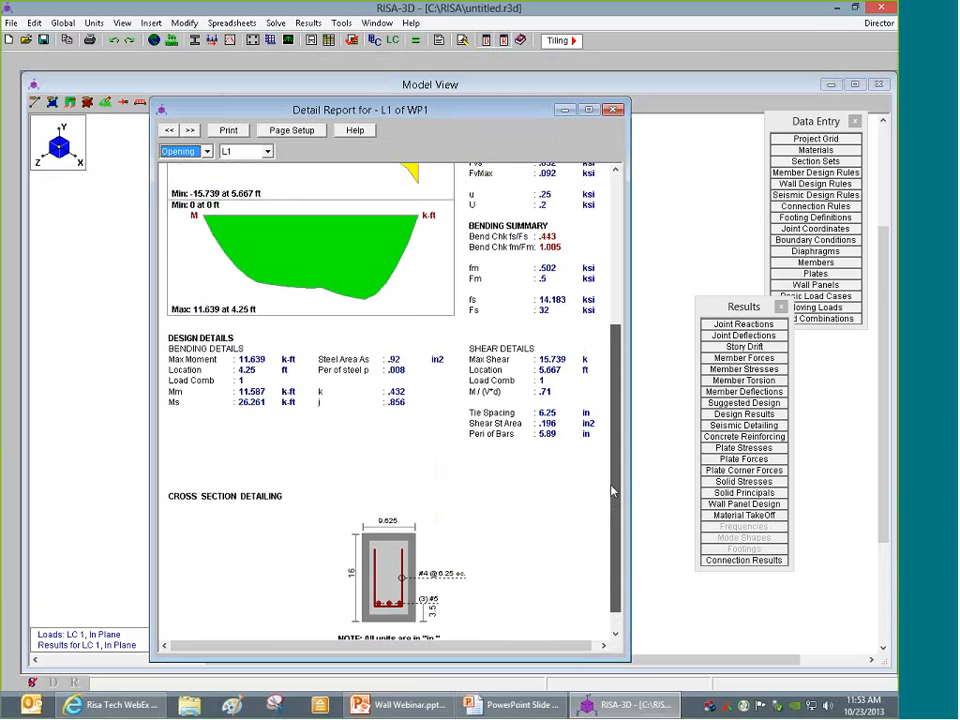
drag(613, 490, 589, 318)
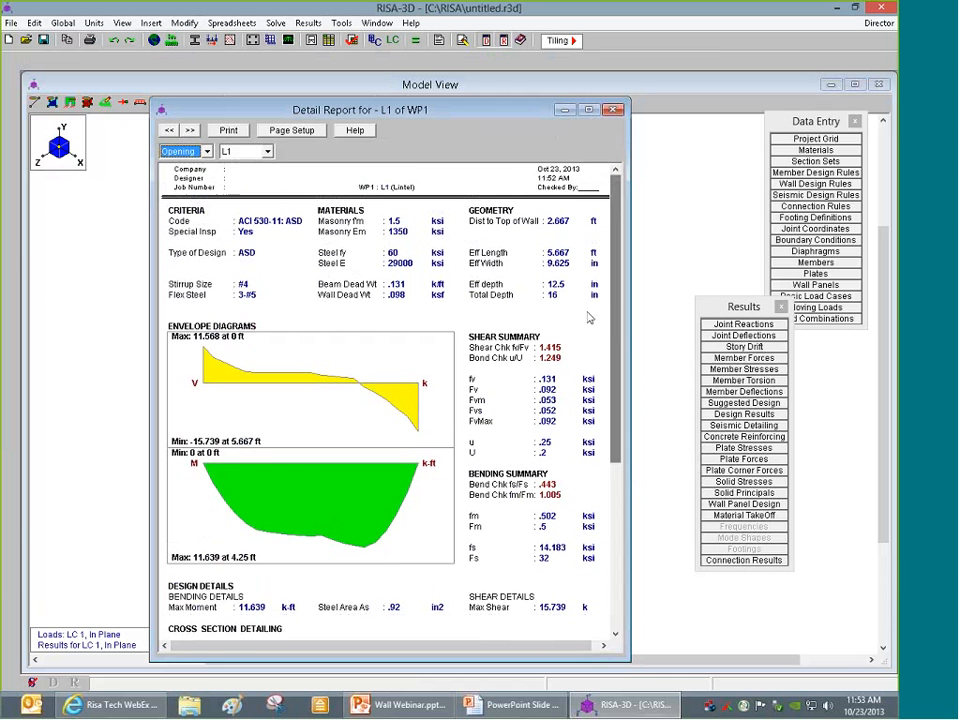
click(613, 110)
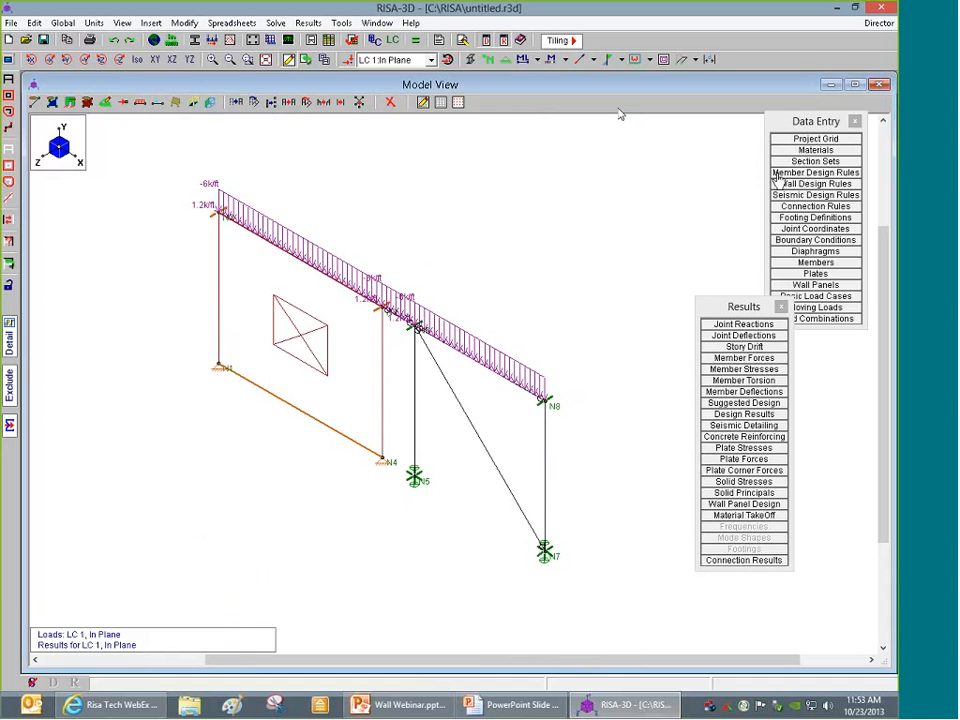
Set the lintel depth of the 10" Wall rule to 24 in in the masonry lintel design rules, and rerun the batch solution
click(805, 184)
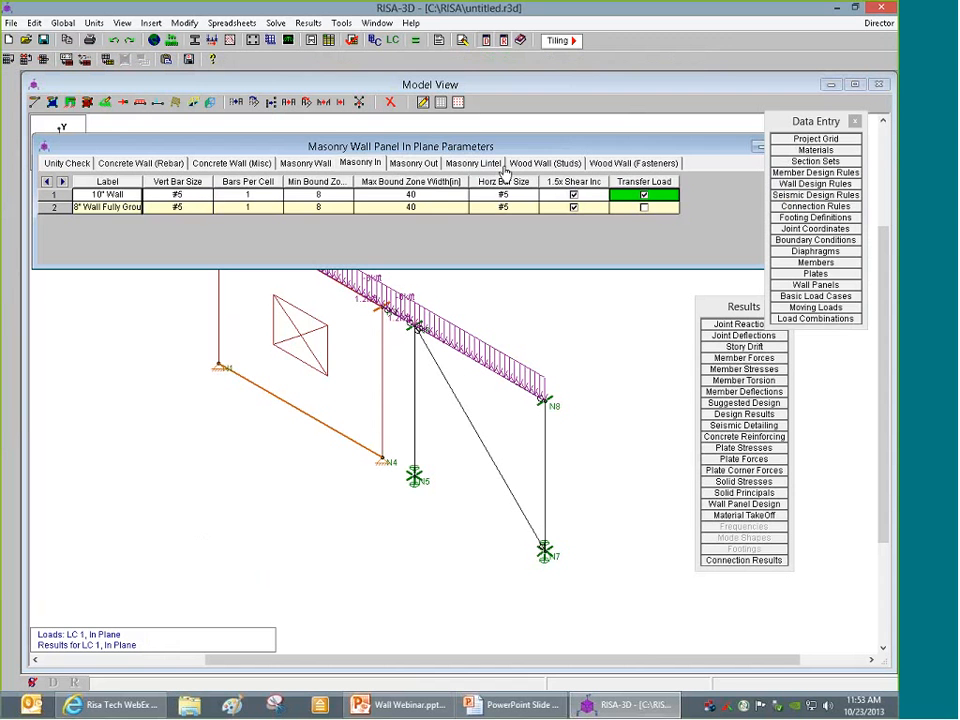
click(476, 163)
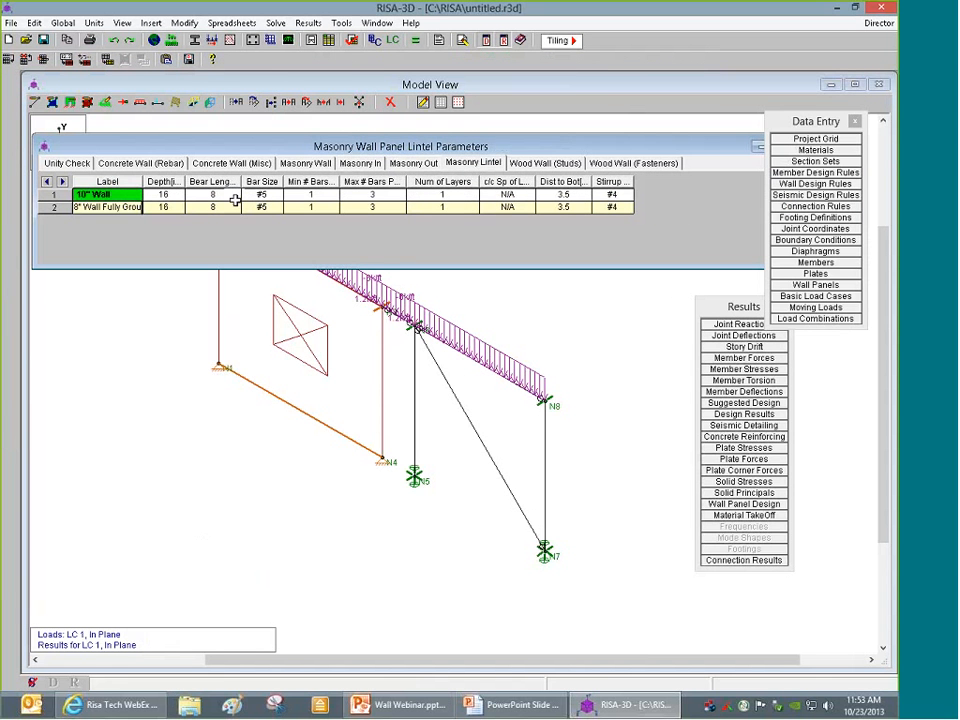
click(163, 195)
text(2)
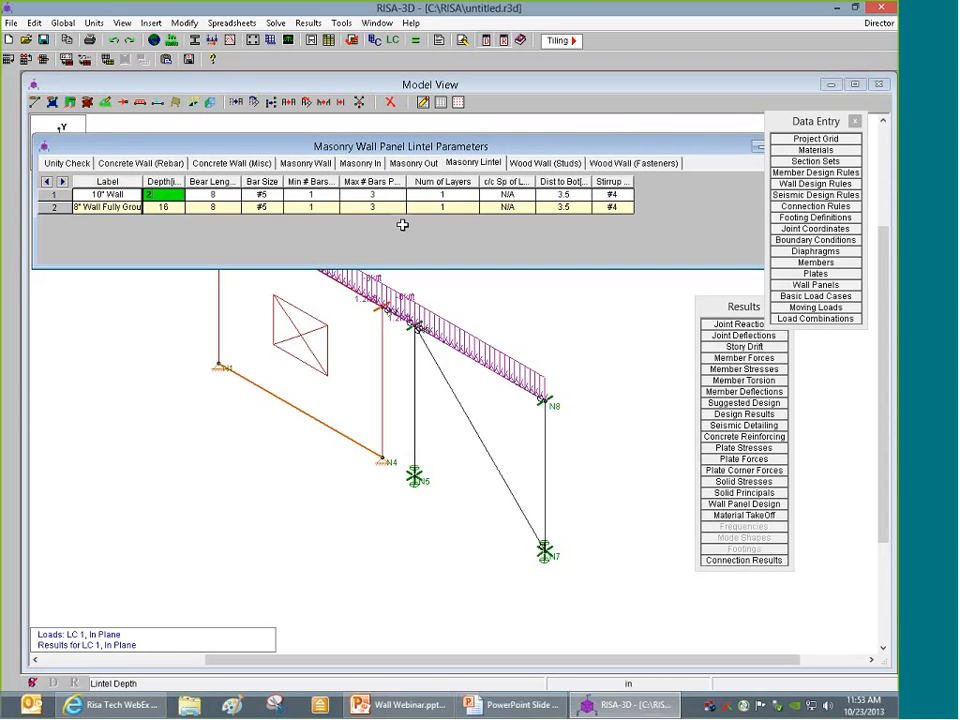
text(4)
key(Tab)
click(259, 182)
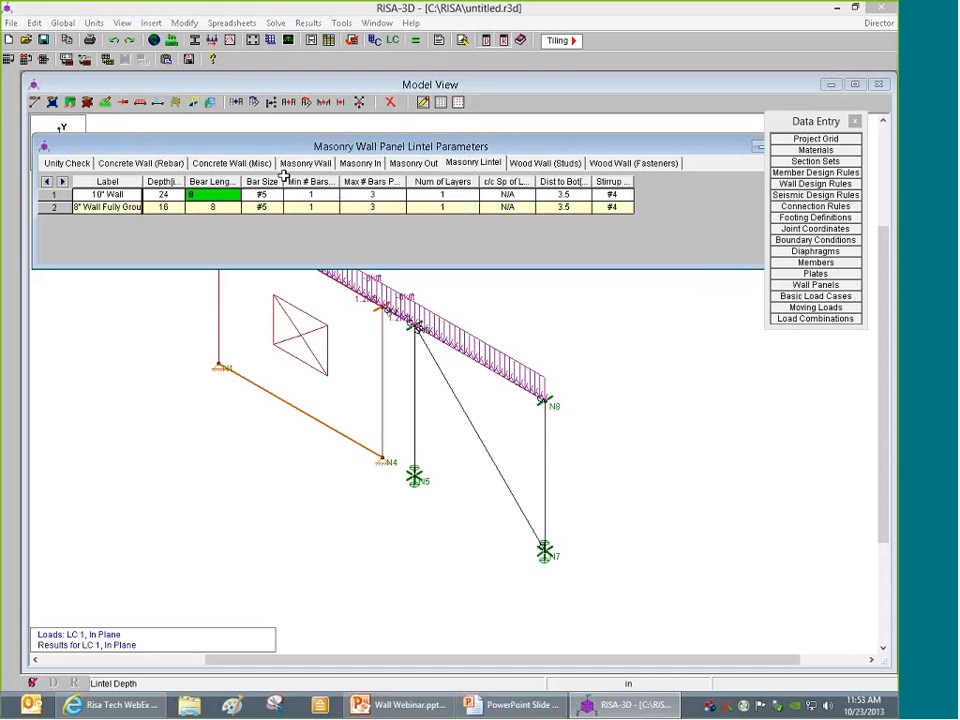
click(416, 41)
click(398, 419)
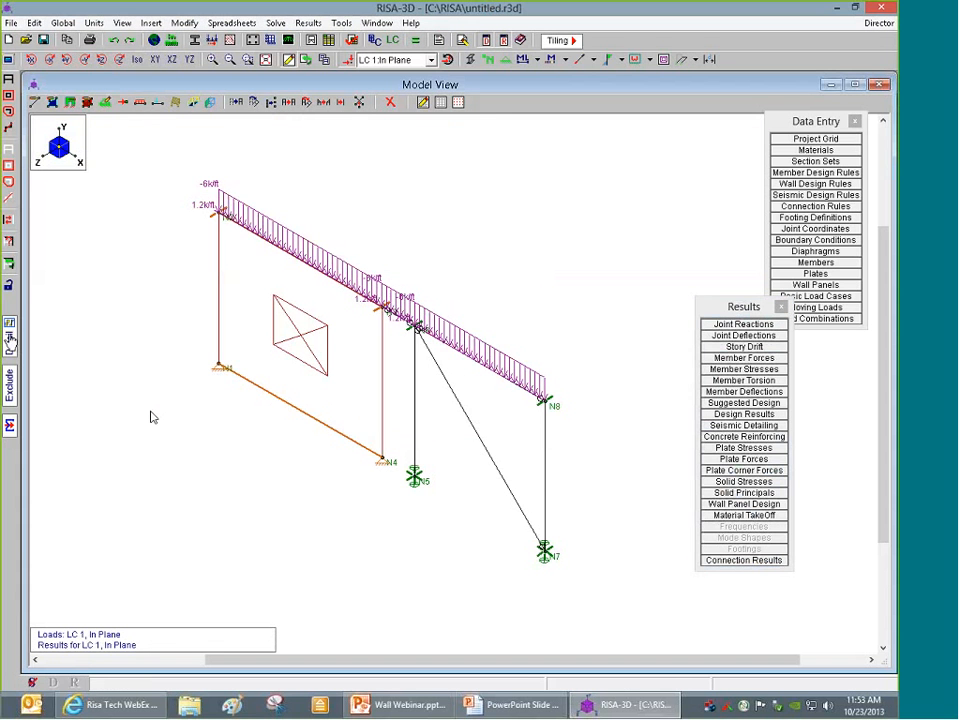
Open WP1's detail report for opening lintel L1, review its checks and cross section detailing, and close the reports
click(250, 265)
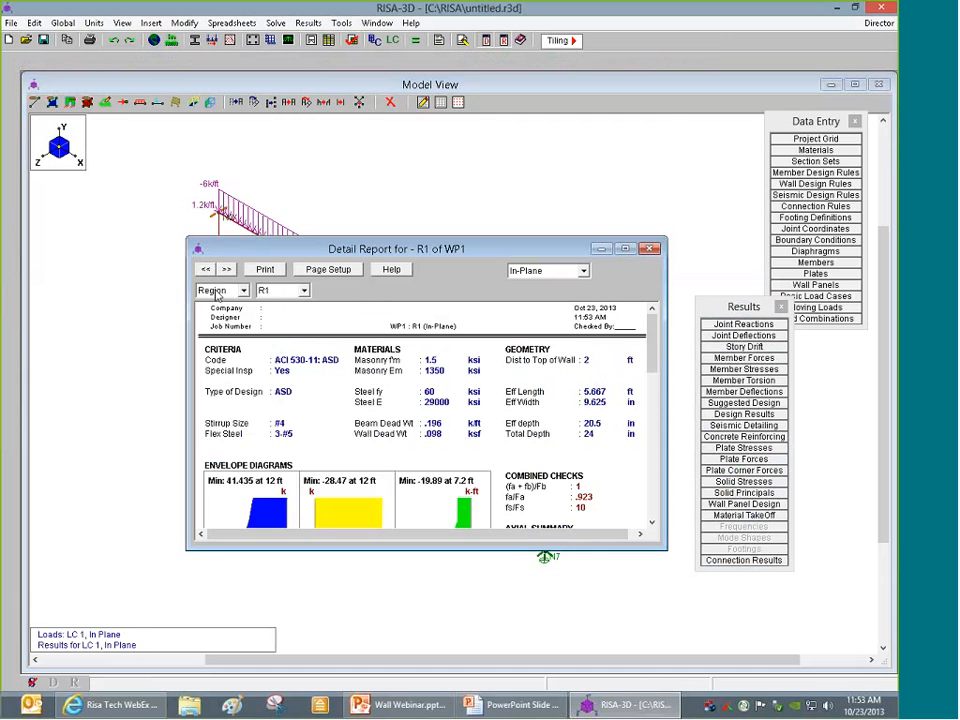
click(216, 294)
click(216, 314)
drag(315, 237, 315, 123)
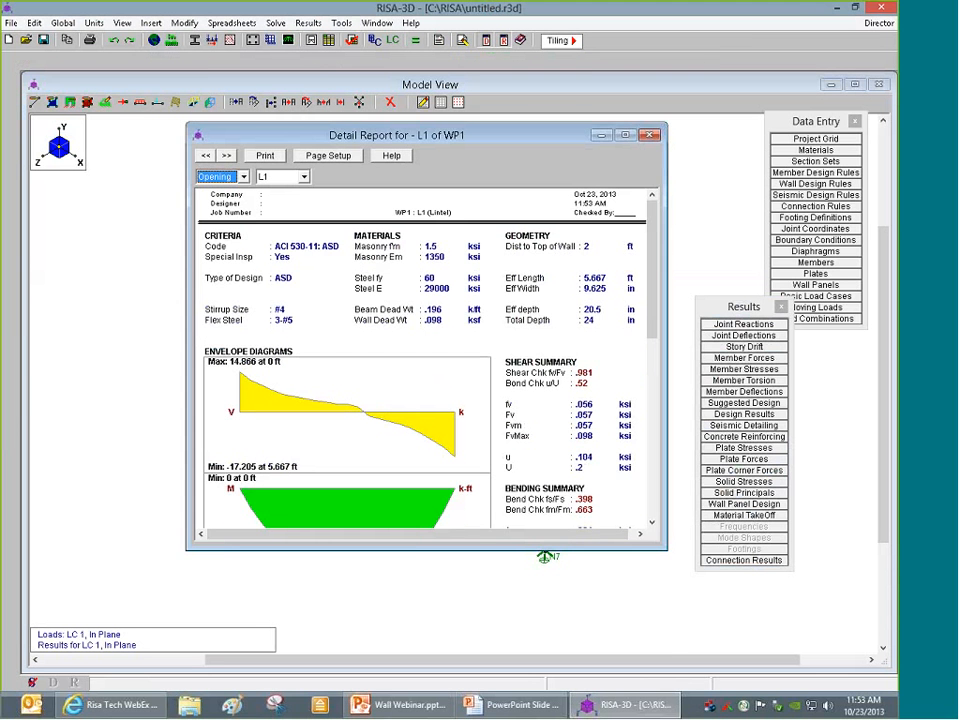
drag(545, 551, 545, 665)
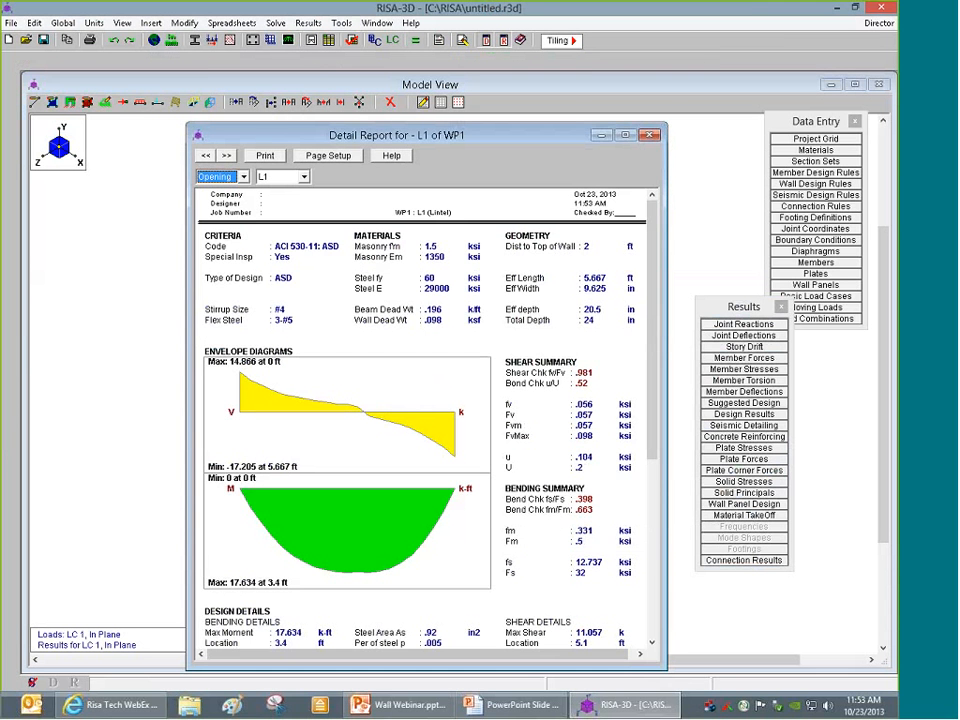
drag(645, 447, 634, 601)
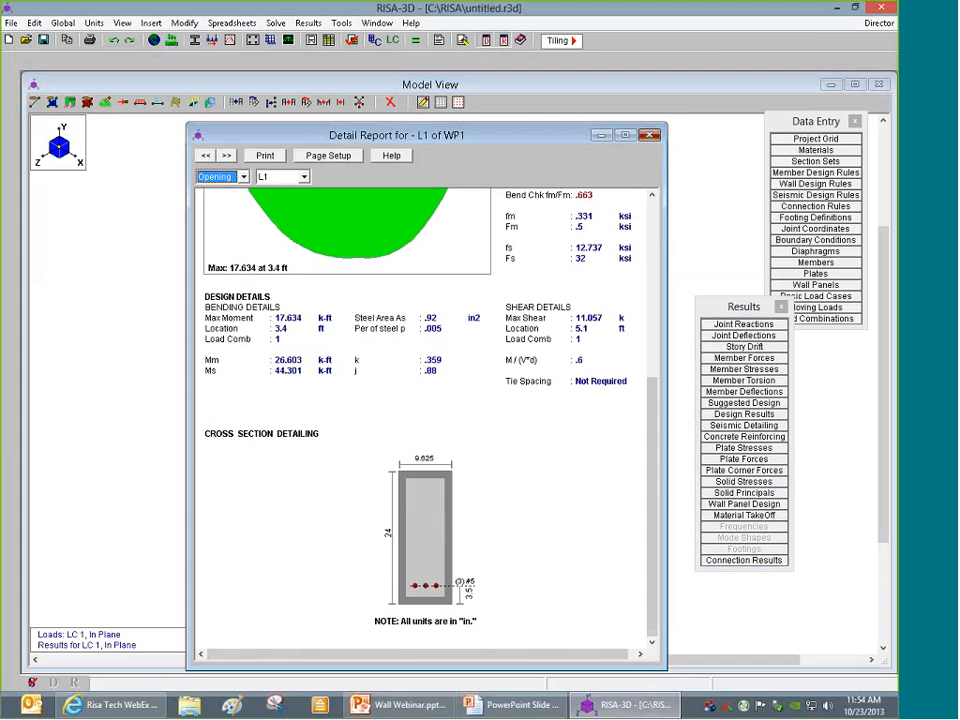
click(650, 135)
click(337, 309)
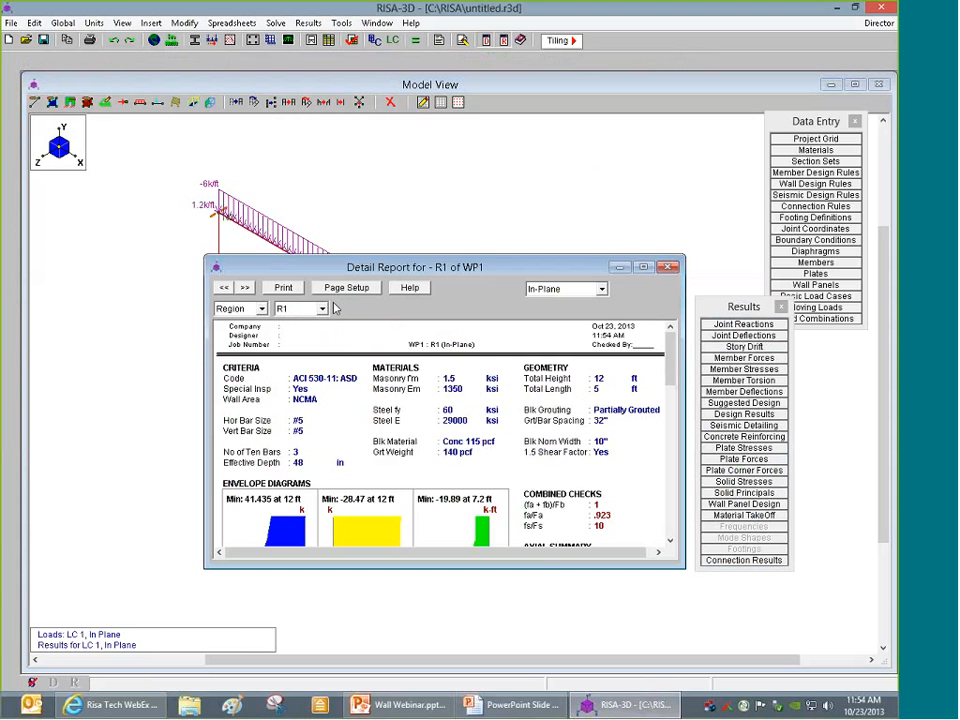
click(668, 267)
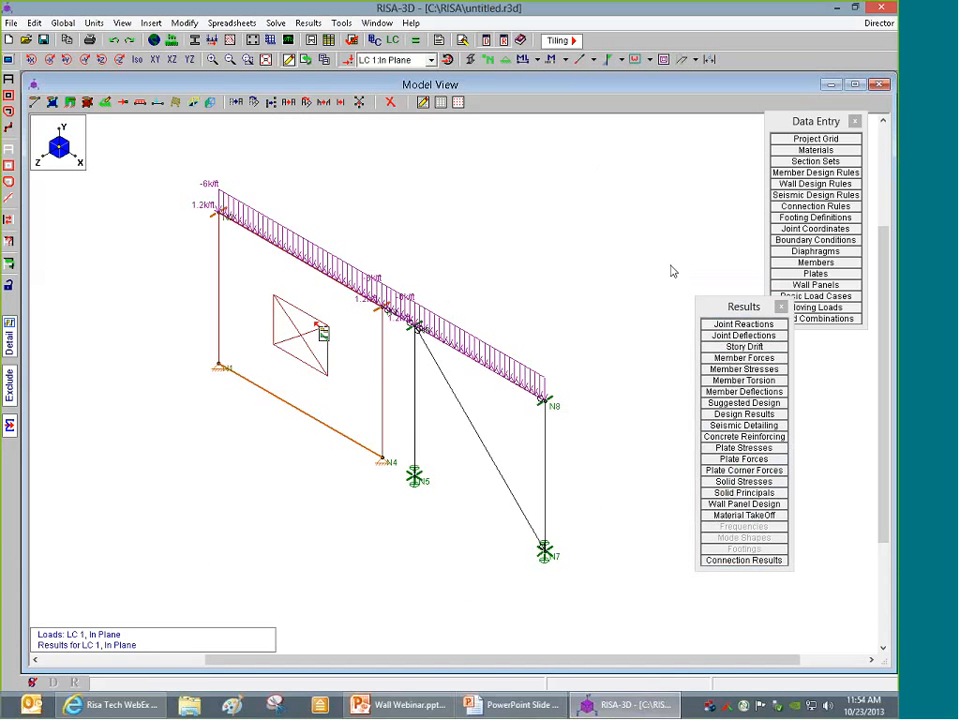
Set the 10" Wall rule's block grouting to Fully Grouted in the masonry wall design rules, and rerun the batch solution
click(818, 193)
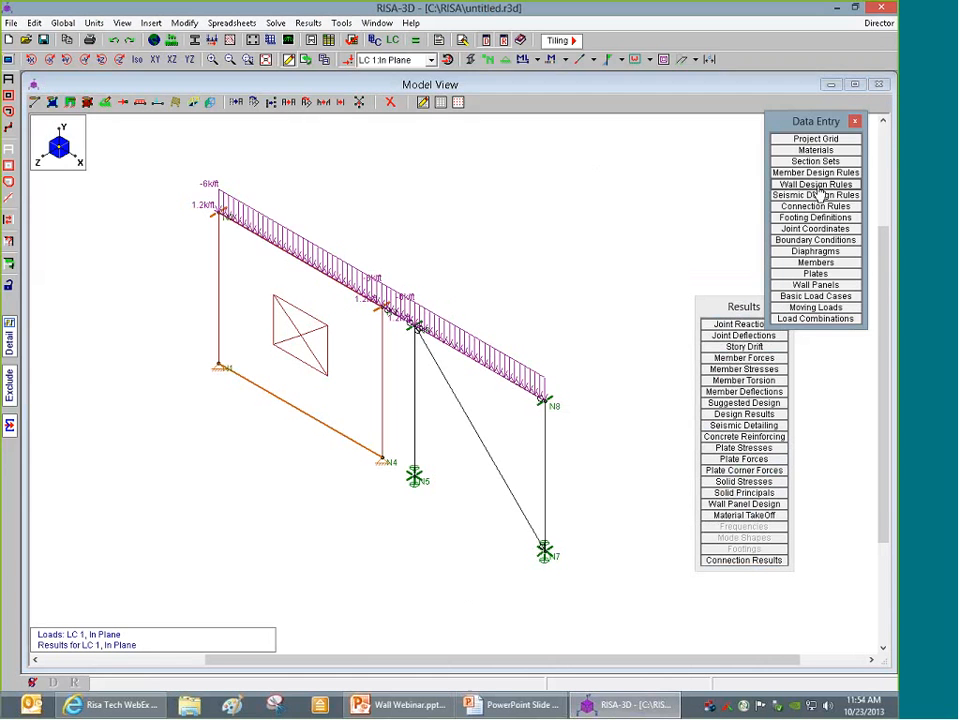
click(816, 186)
click(305, 164)
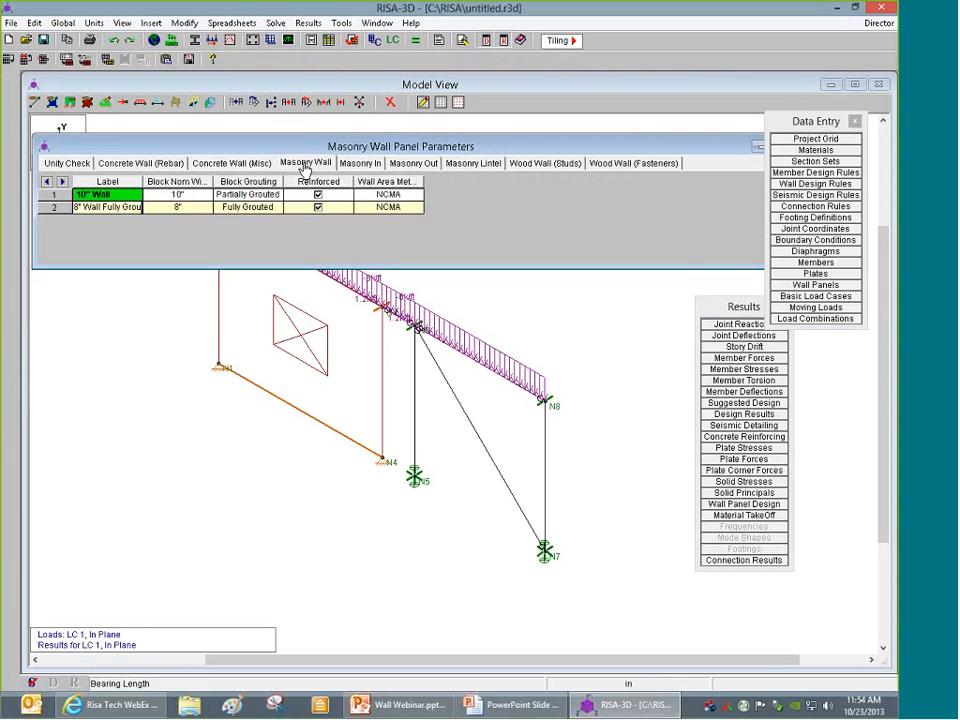
click(350, 163)
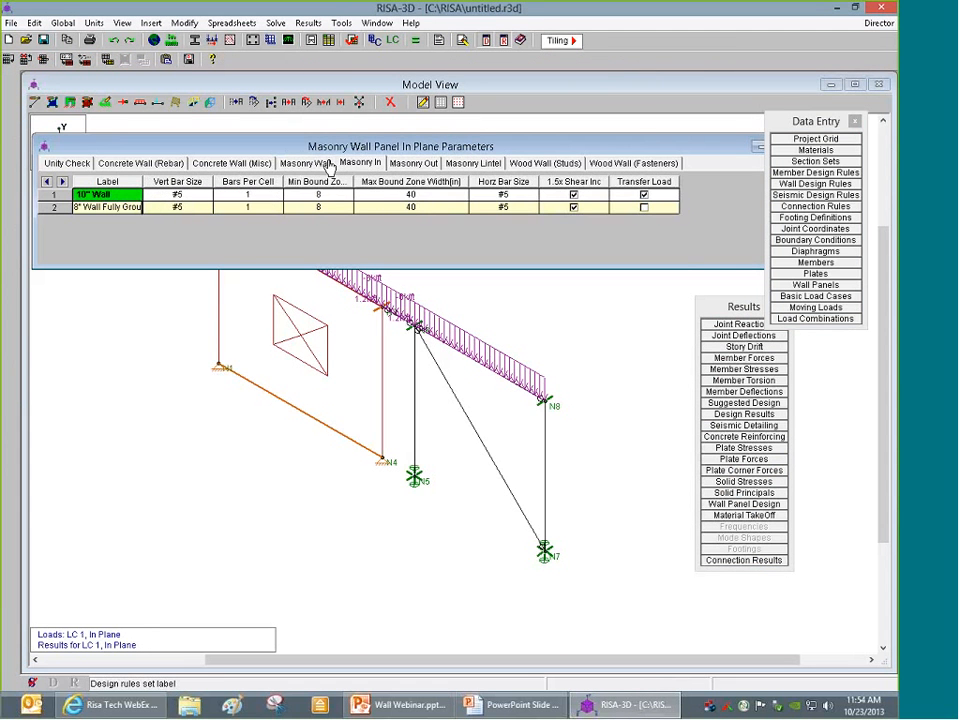
click(306, 163)
click(248, 194)
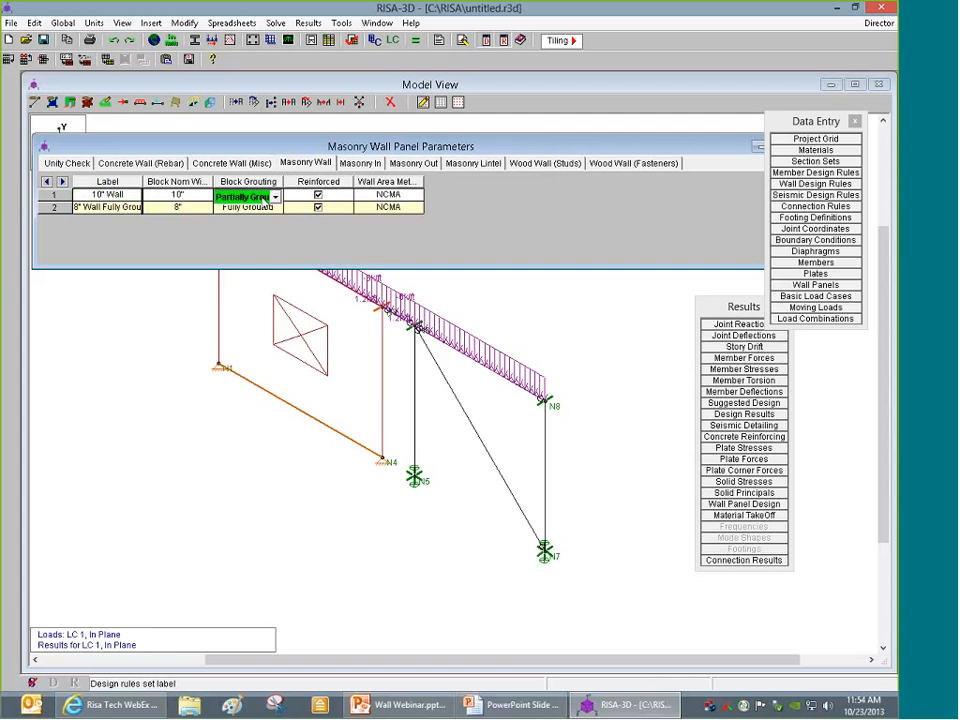
click(275, 197)
click(241, 211)
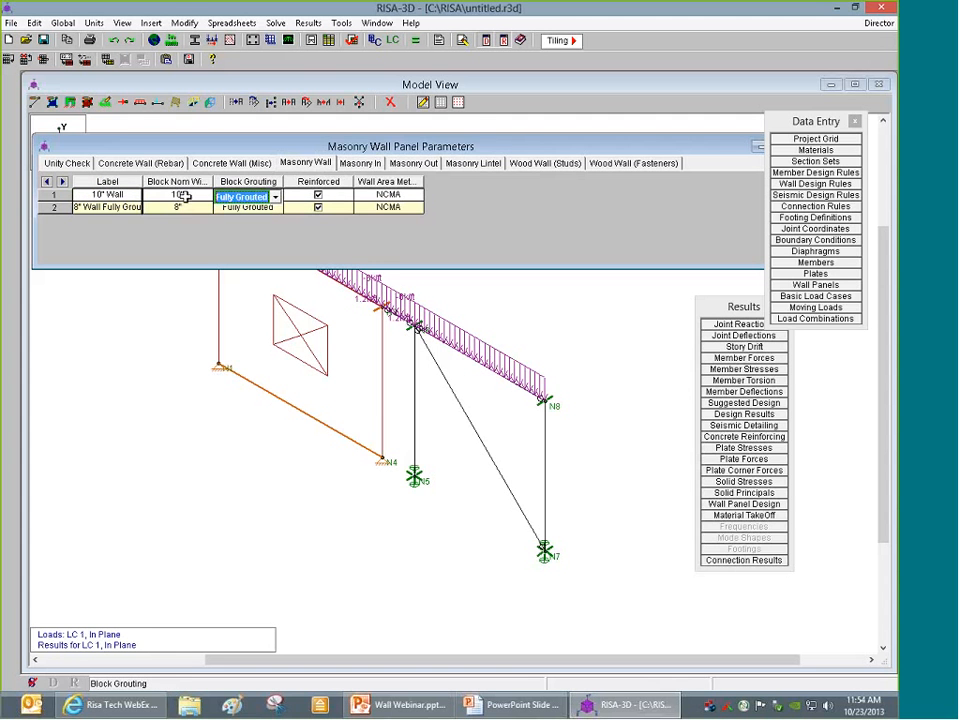
click(249, 185)
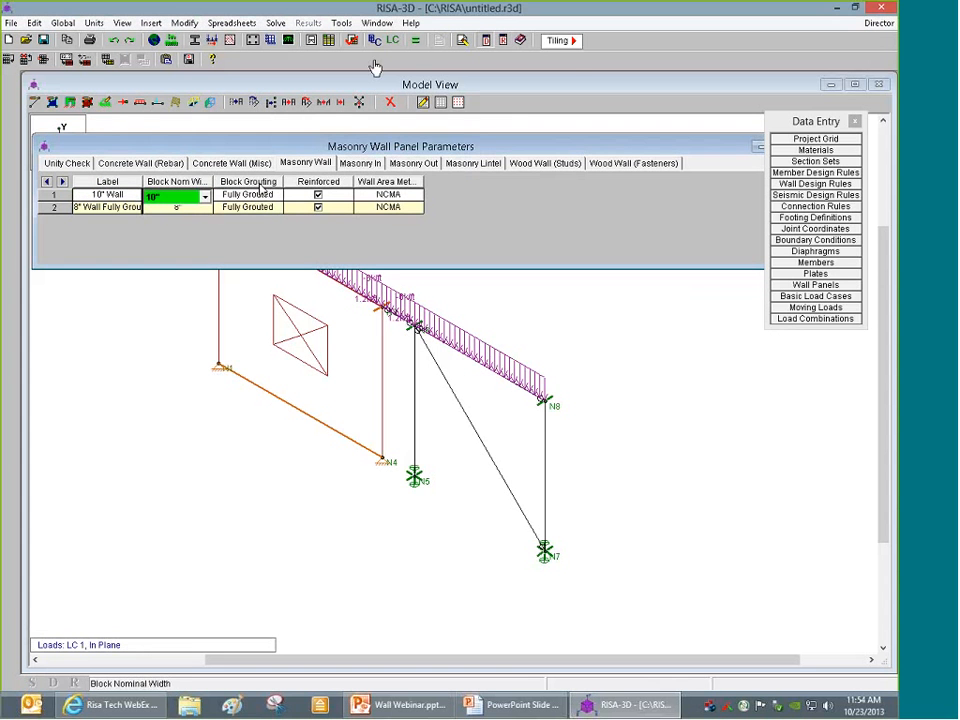
click(415, 40)
click(396, 417)
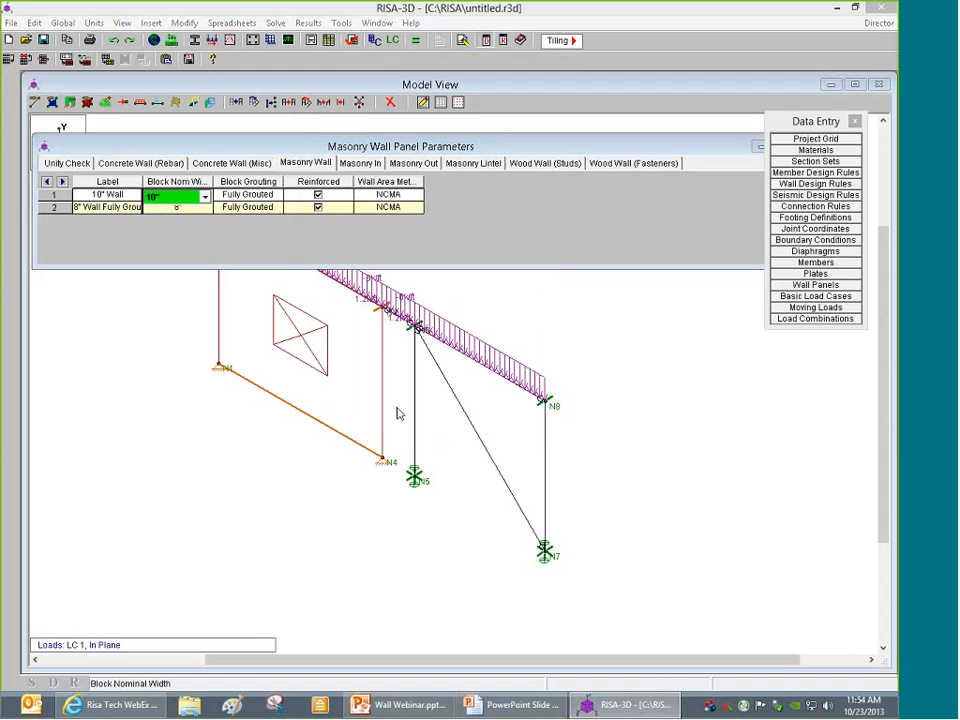
Review region R1's in-plane detail report down to the cross section detailing, inspect WP1's reinforcement in the Wall Panel Editor, and close it
click(226, 322)
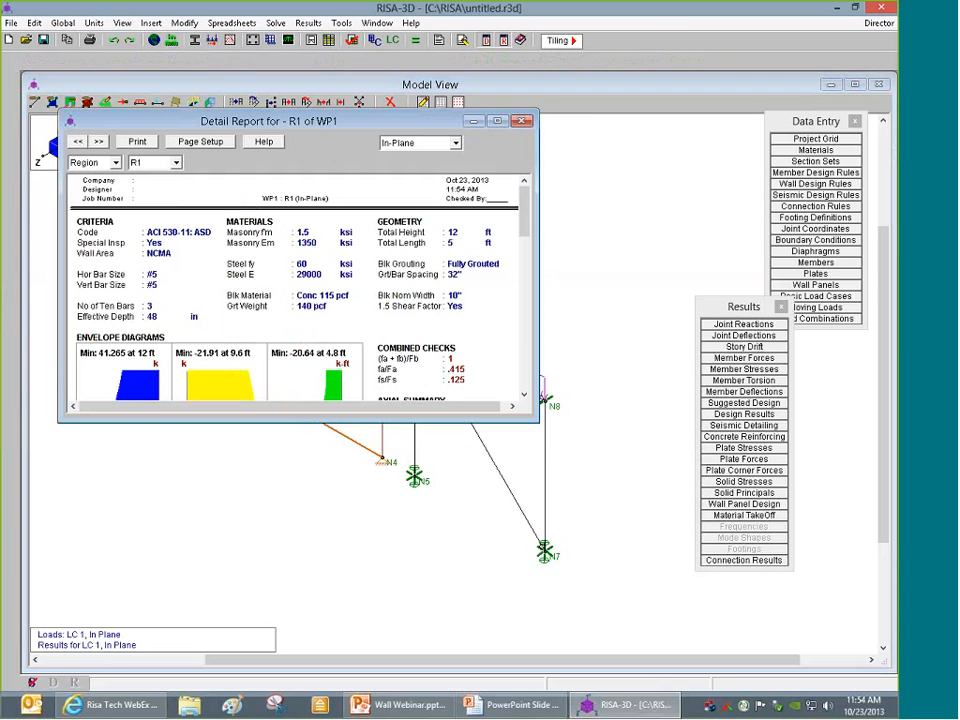
drag(362, 423, 362, 628)
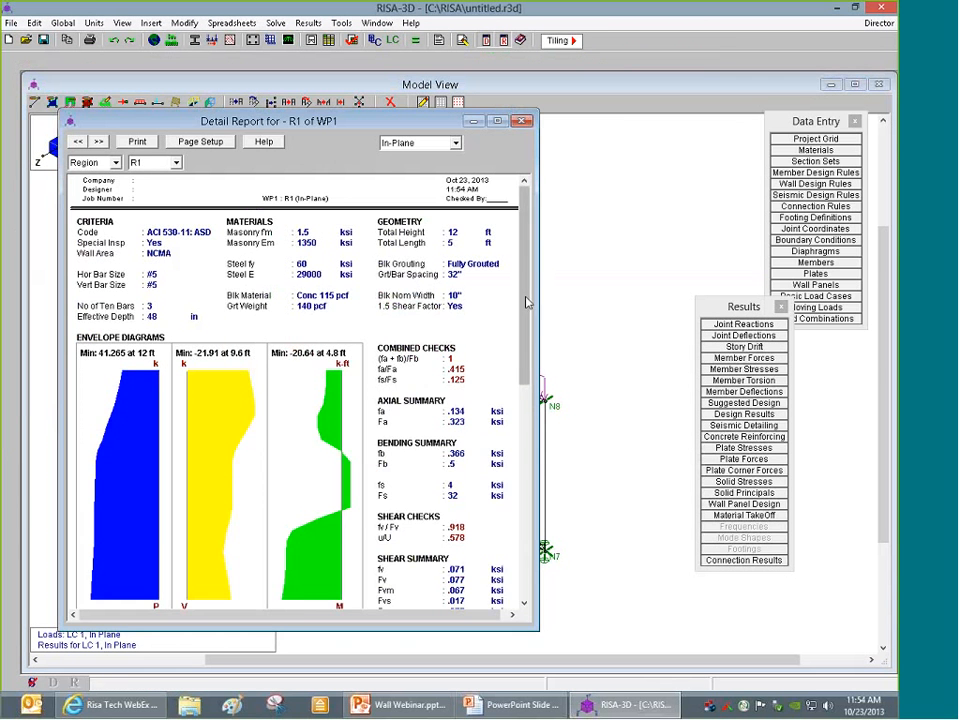
scroll(475, 368, down, 5)
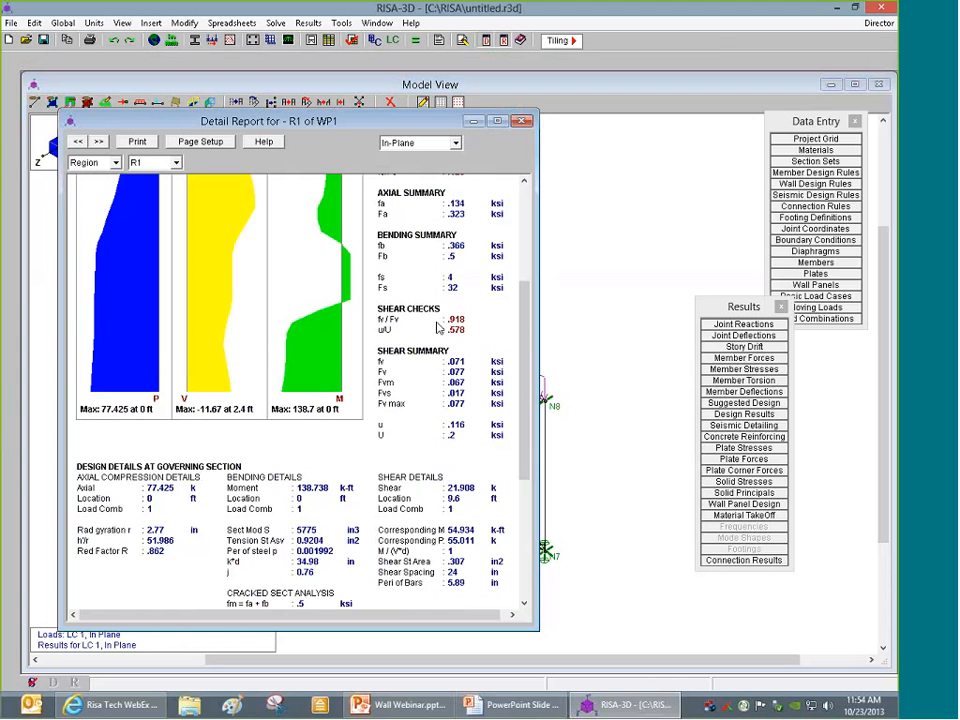
drag(523, 354, 526, 450)
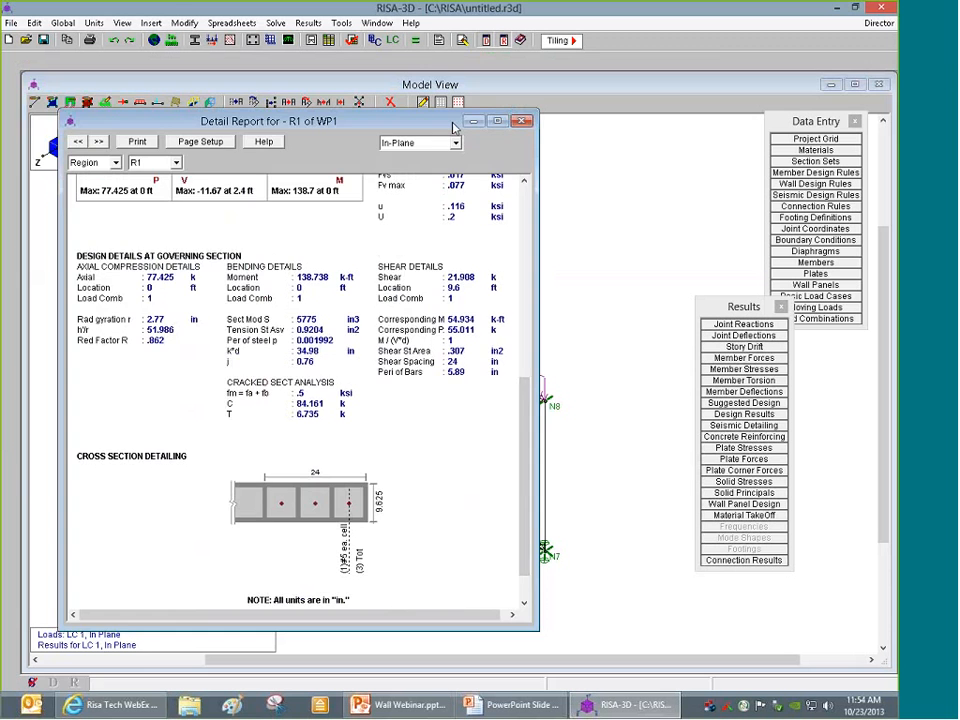
click(521, 121)
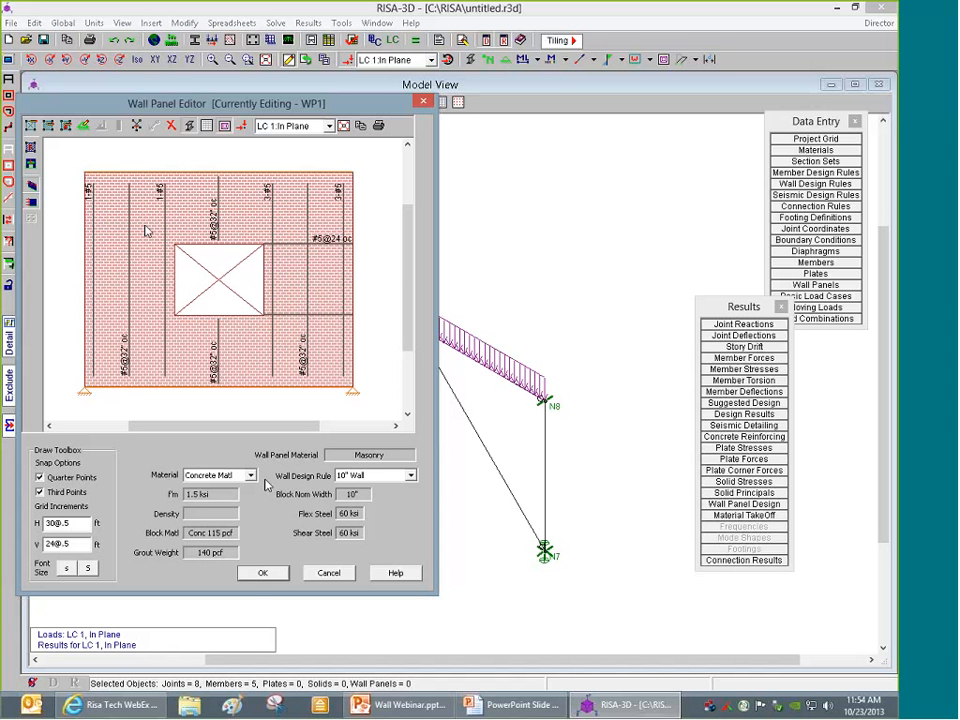
click(260, 572)
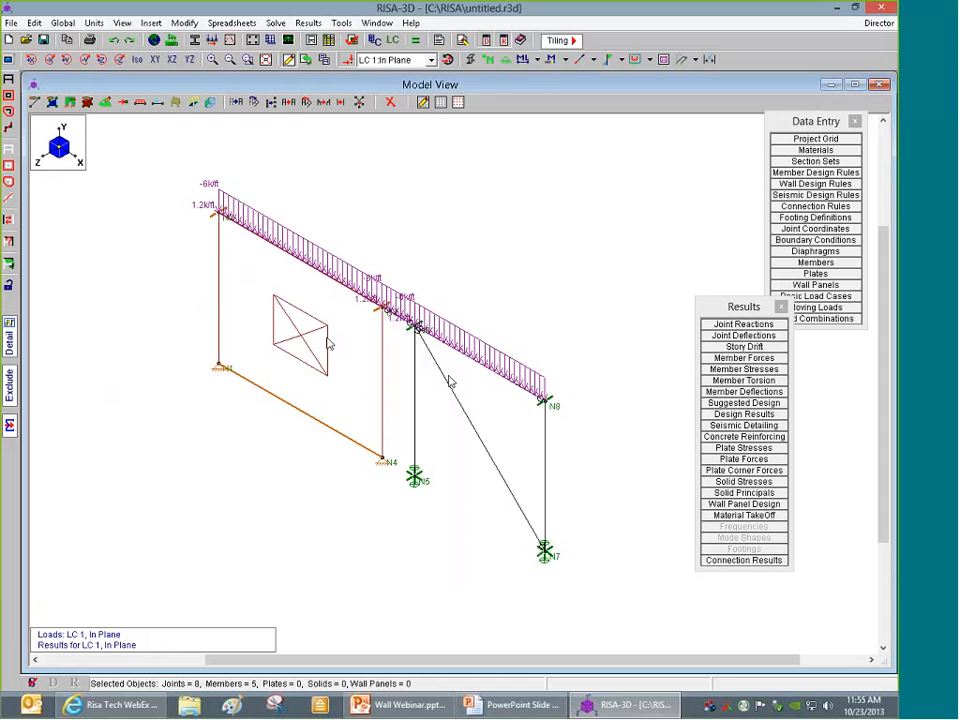
scroll(270, 345, down, 2)
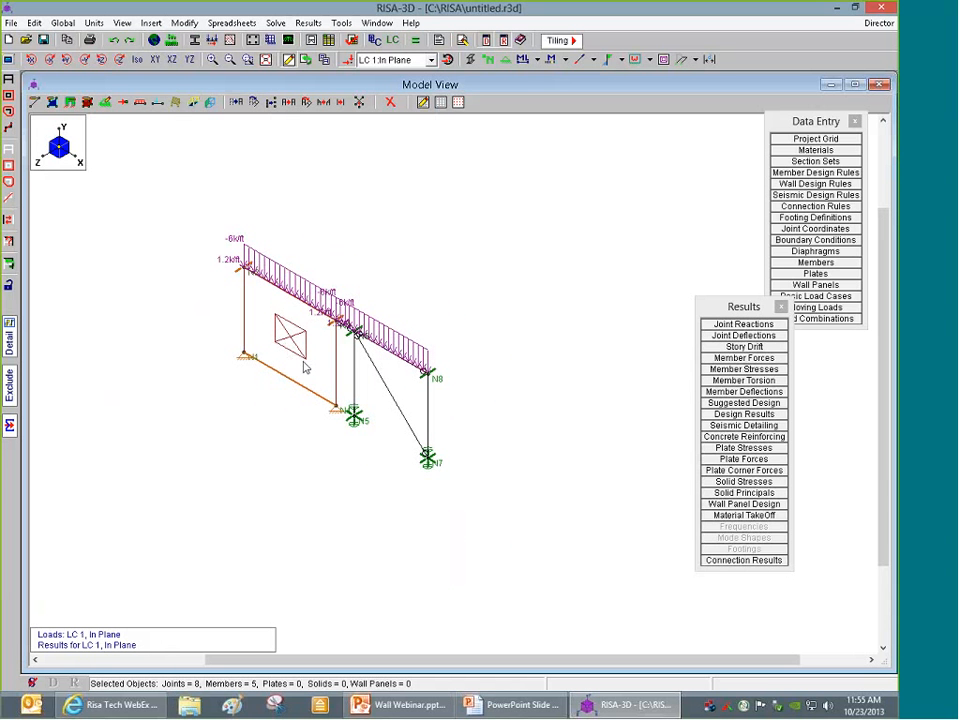